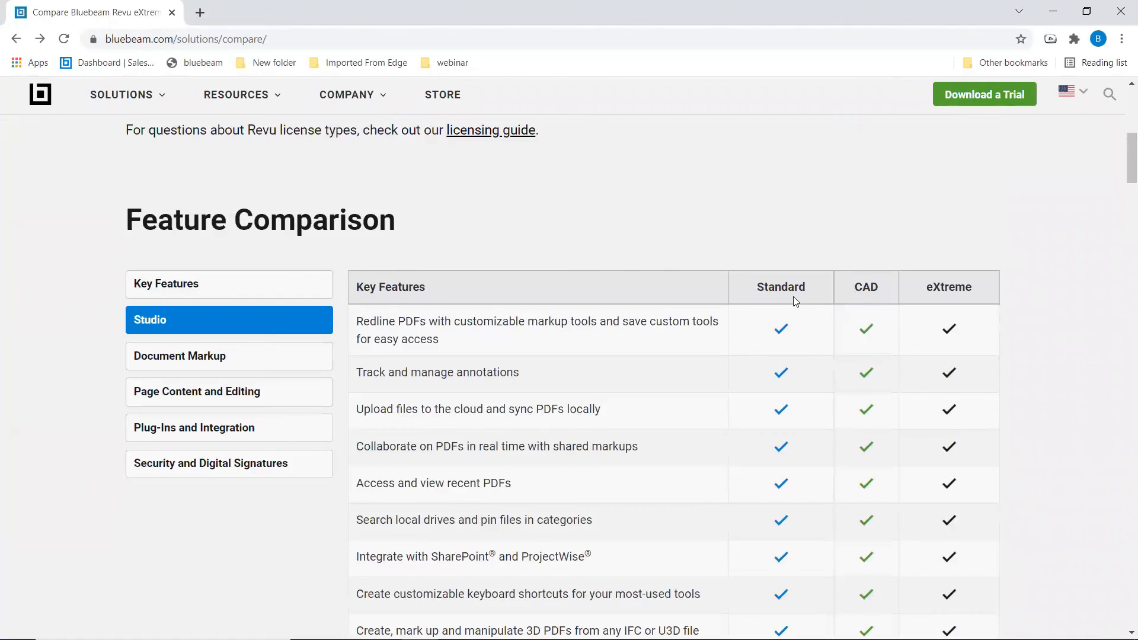
# - Scroll the Feature Comparison table past Key Features and Studio to the Document Markup rows
pyautogui.click(970, 303)
pyautogui.moveTo(1122, 159); pyautogui.dragTo(1122, 170)
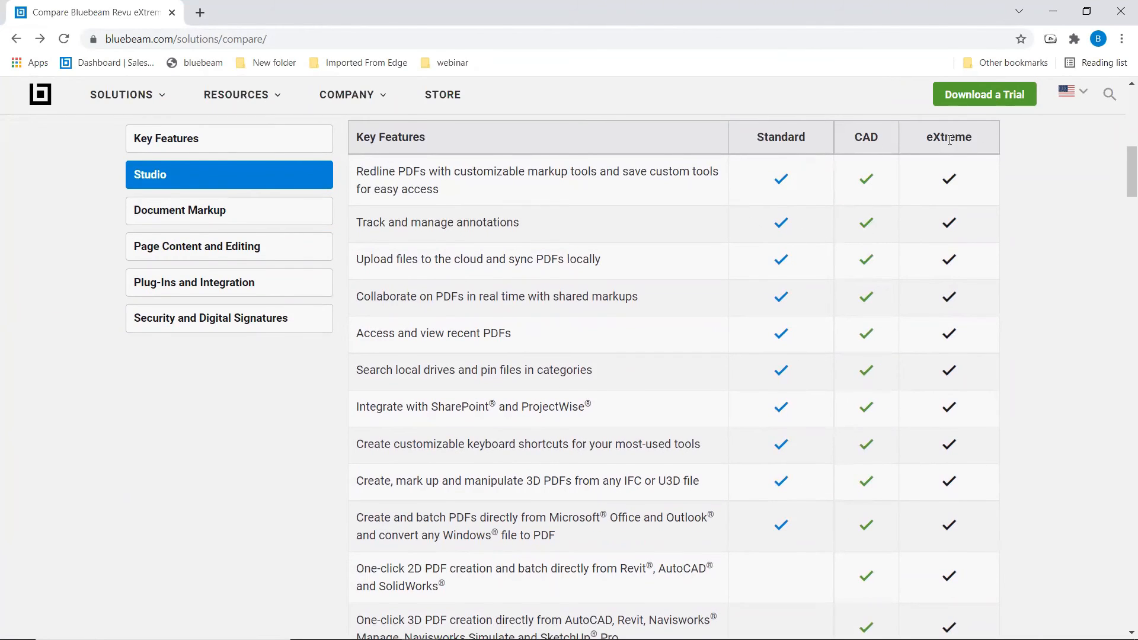
pyautogui.press('ctrl')
pyautogui.press('ctrl')
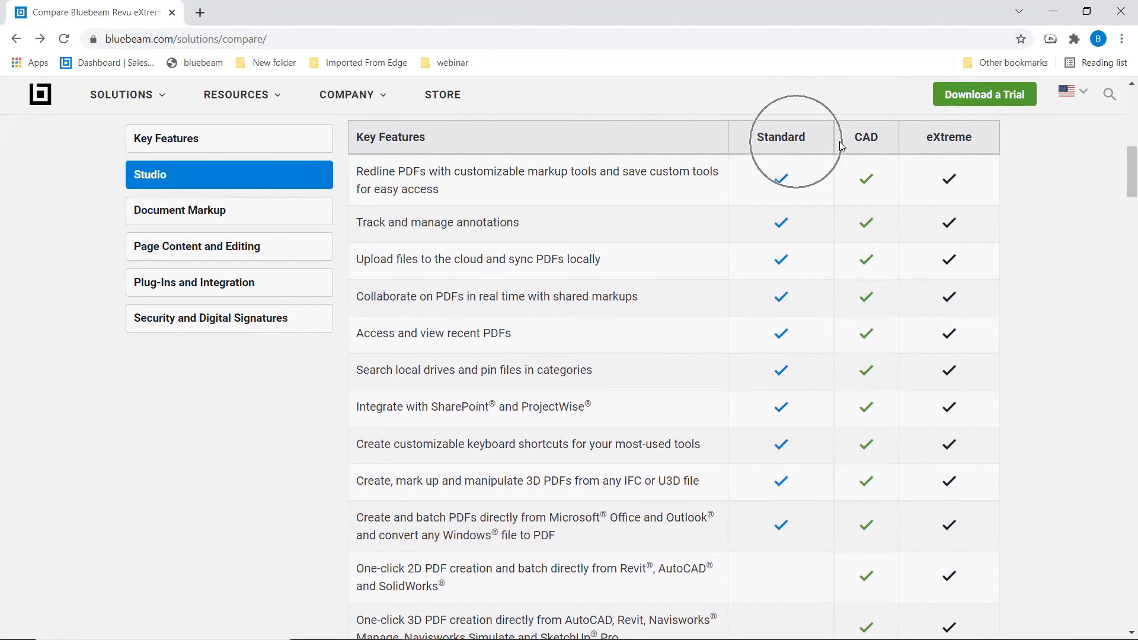
pyautogui.press('ctrl')
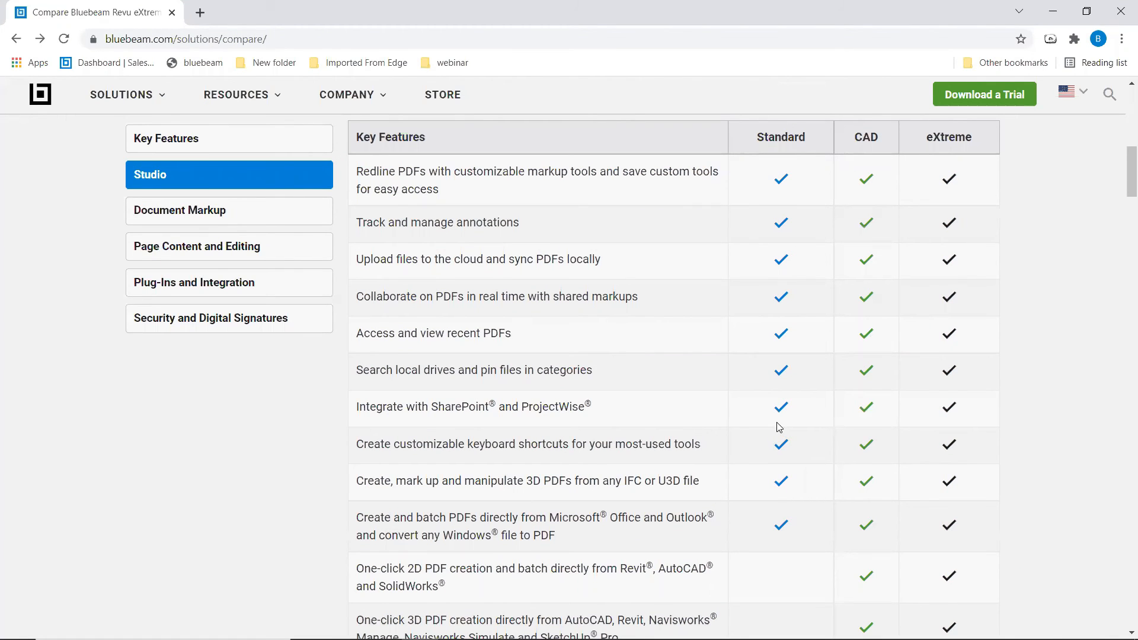
pyautogui.moveTo(1123, 194); pyautogui.dragTo(1122, 480)
# - Scroll to the Page Content and Editing table and highlight the OCR row
pyautogui.scroll(-8, 1122, 481)
pyautogui.scroll(-5, 453, 323)
pyautogui.scroll(-4, 467, 315)
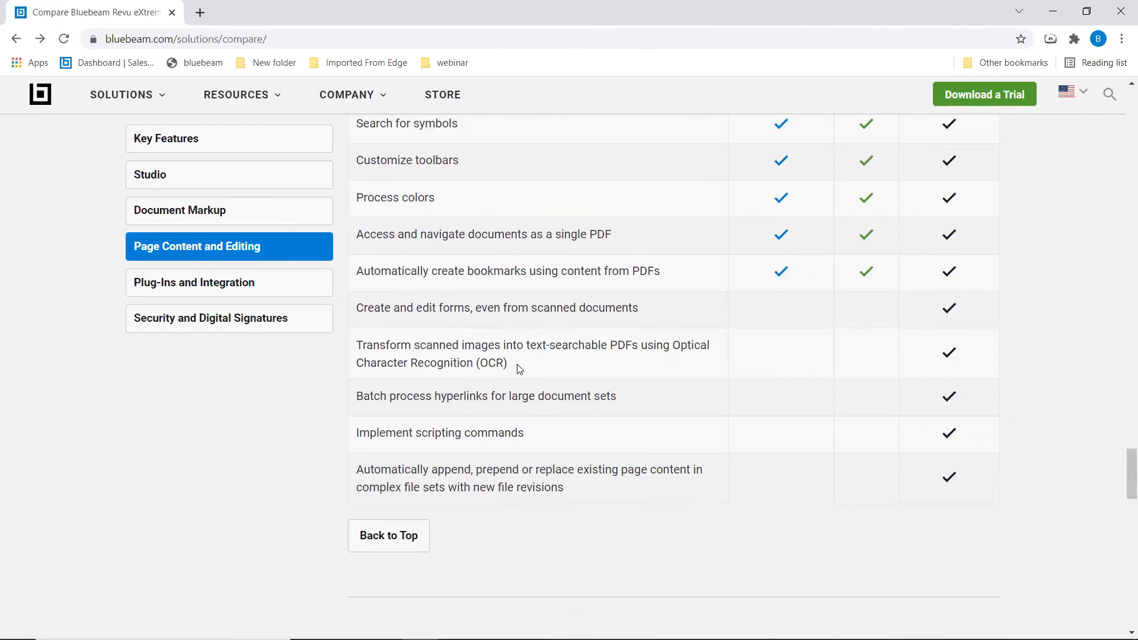
pyautogui.moveTo(512, 364); pyautogui.dragTo(473, 363)
pyautogui.click(564, 371)
# - Highlight the batch process hyperlinks row as another eXtreme-only feature
pyautogui.moveTo(365, 399); pyautogui.dragTo(503, 401)
pyautogui.click(539, 408)
pyautogui.click(422, 412)
pyautogui.click(585, 399)
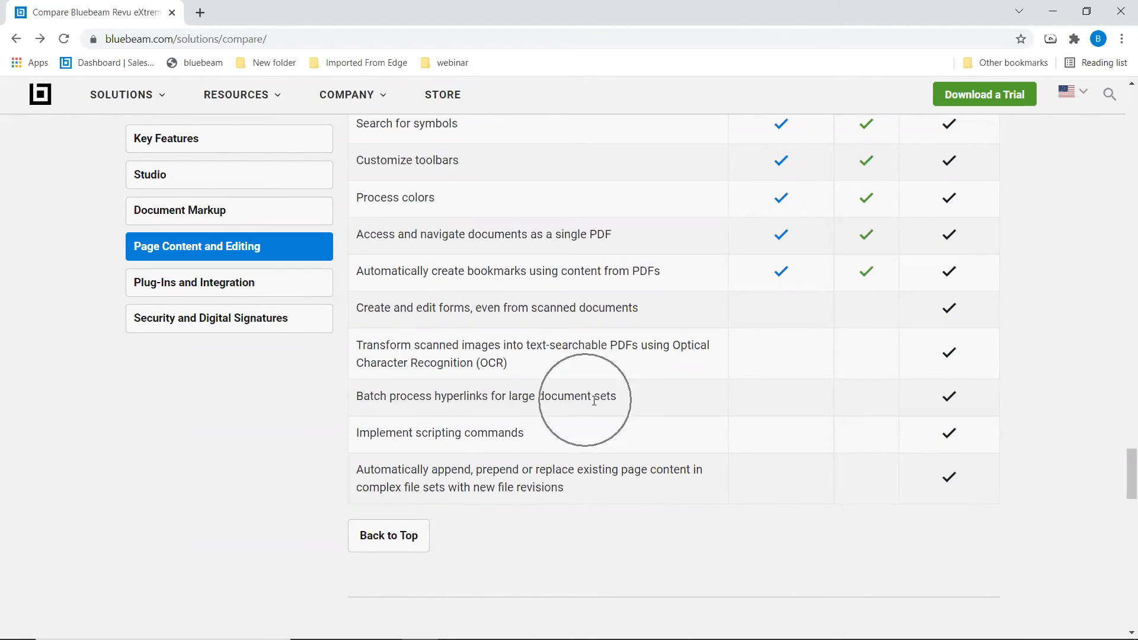
pyautogui.click(601, 399)
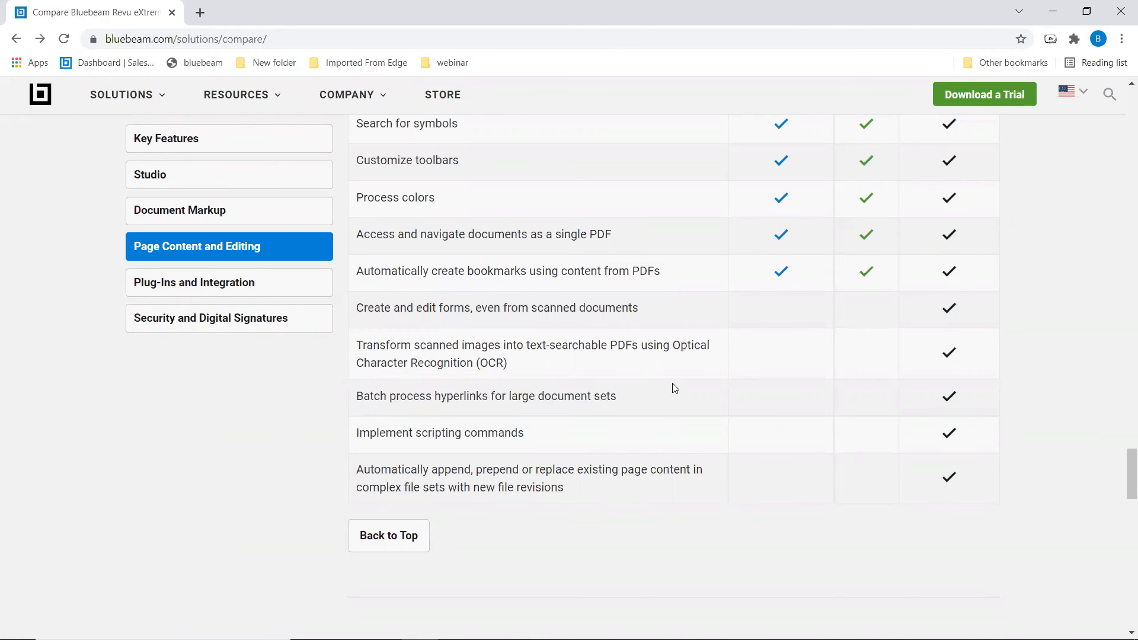
# - Highlight the 2D PDF and 3D PDF creation rows in the Plug-Ins table
pyautogui.scroll(-10, 674, 388)
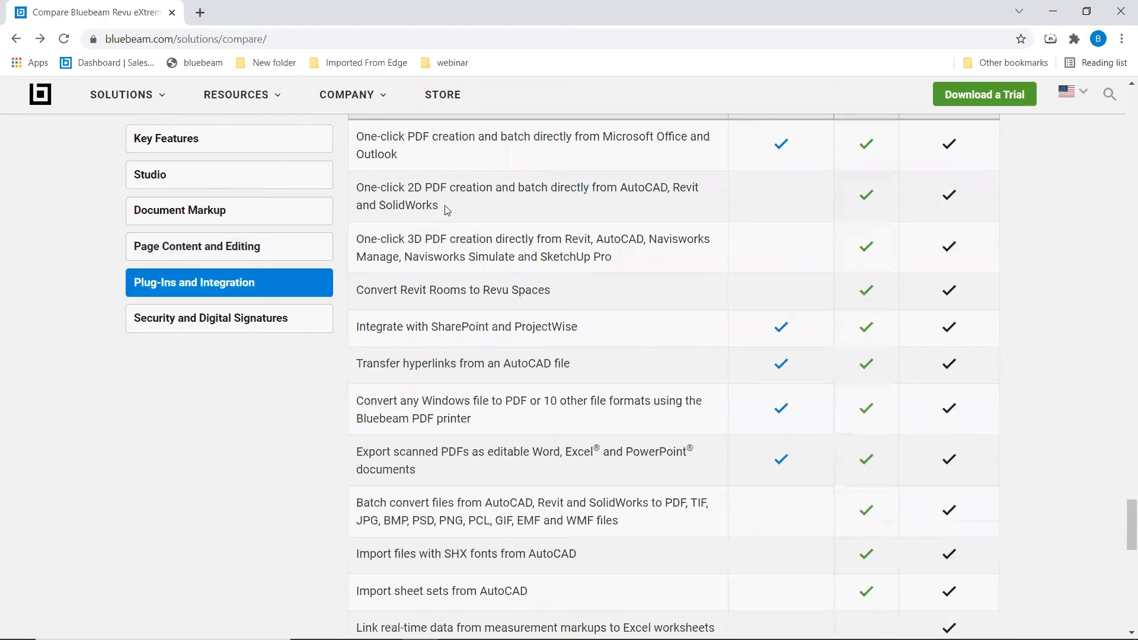
pyautogui.scroll(-1, 449, 306)
pyautogui.scroll(3, 420, 307)
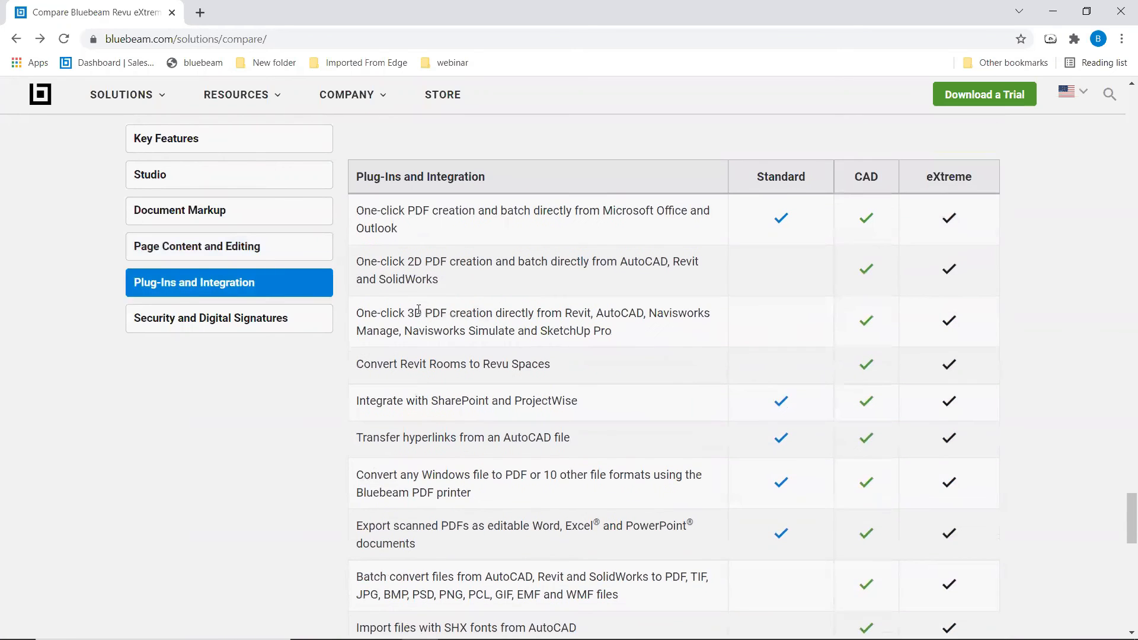
pyautogui.moveTo(454, 309); pyautogui.dragTo(406, 308)
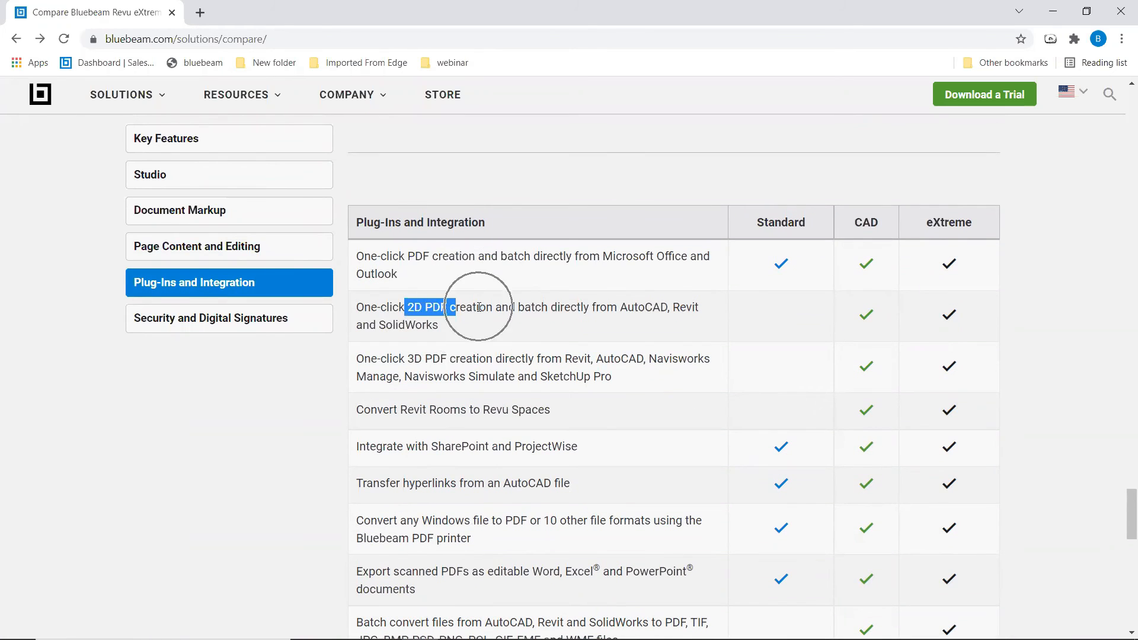
pyautogui.click(482, 307)
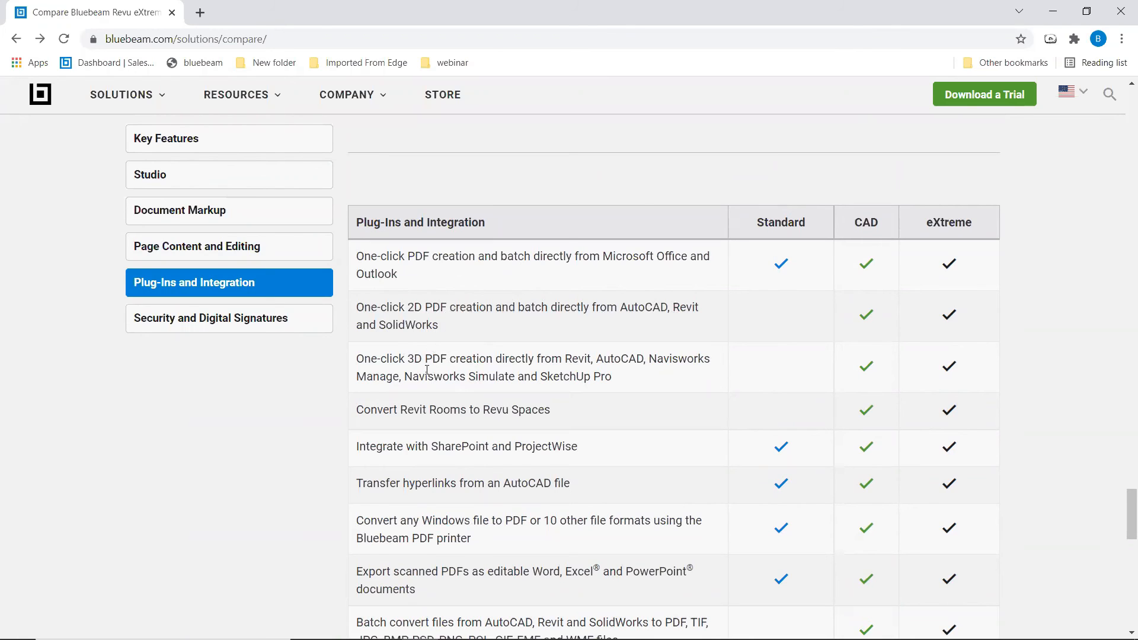
pyautogui.moveTo(409, 358); pyautogui.dragTo(482, 360)
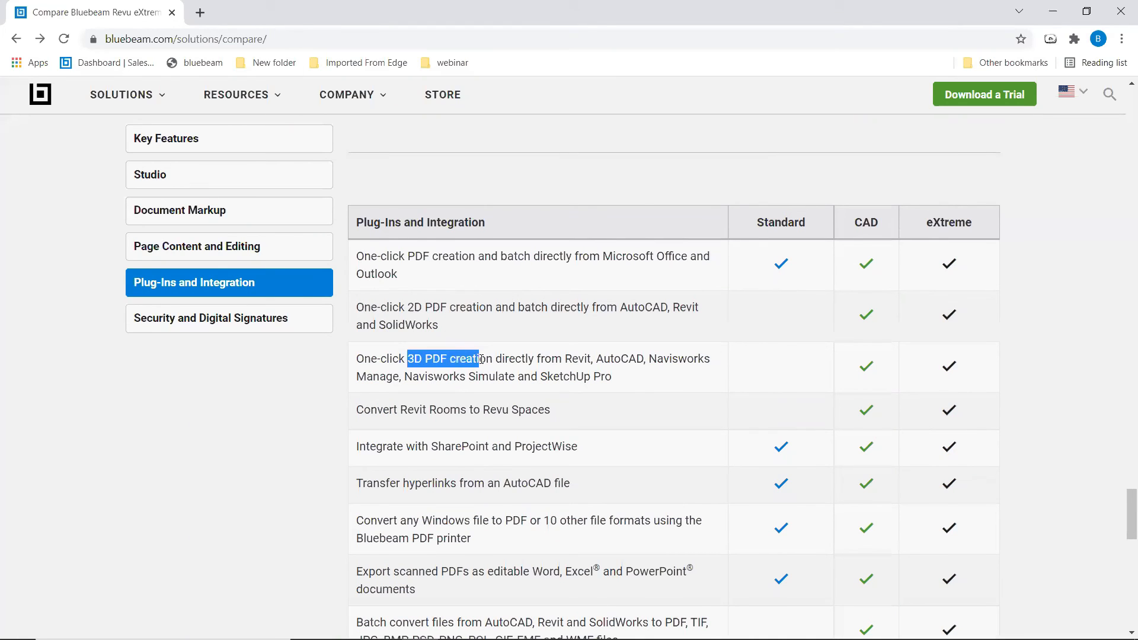
pyautogui.click(428, 367)
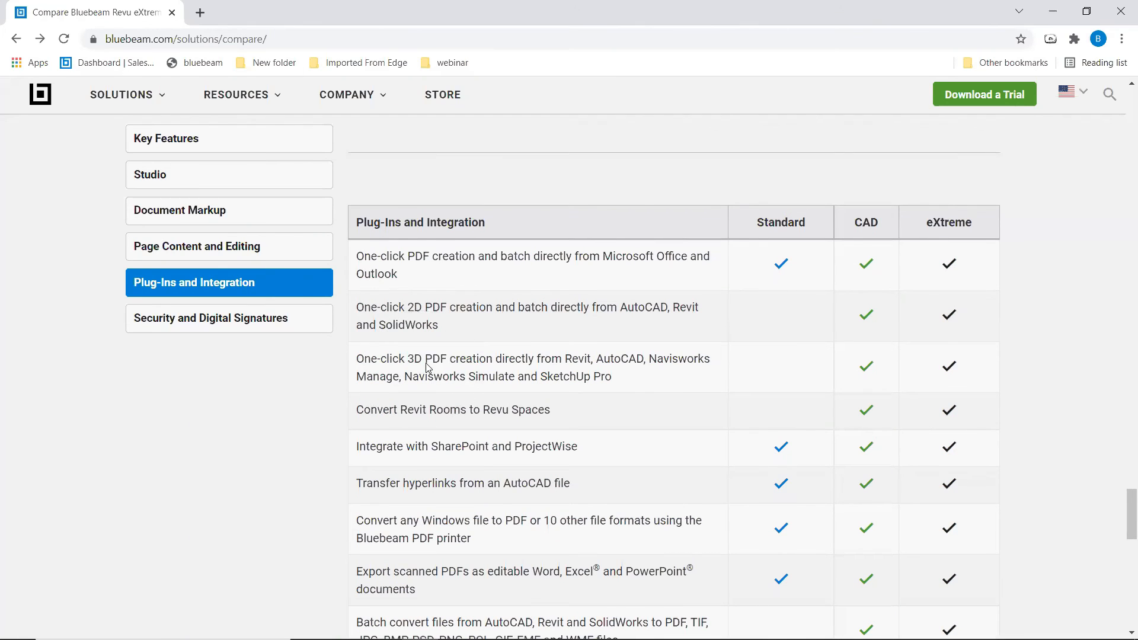
pyautogui.click(635, 370)
# - Scroll down to the Security table and highlight the Redact row
pyautogui.scroll(-6, 635, 373)
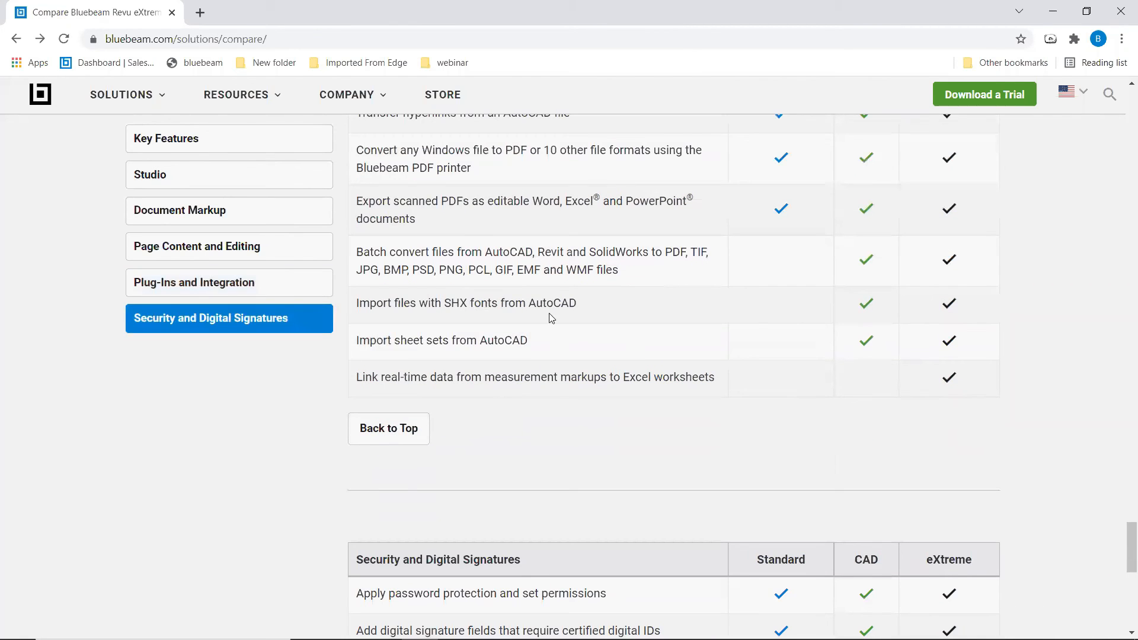
pyautogui.scroll(-3, 587, 411)
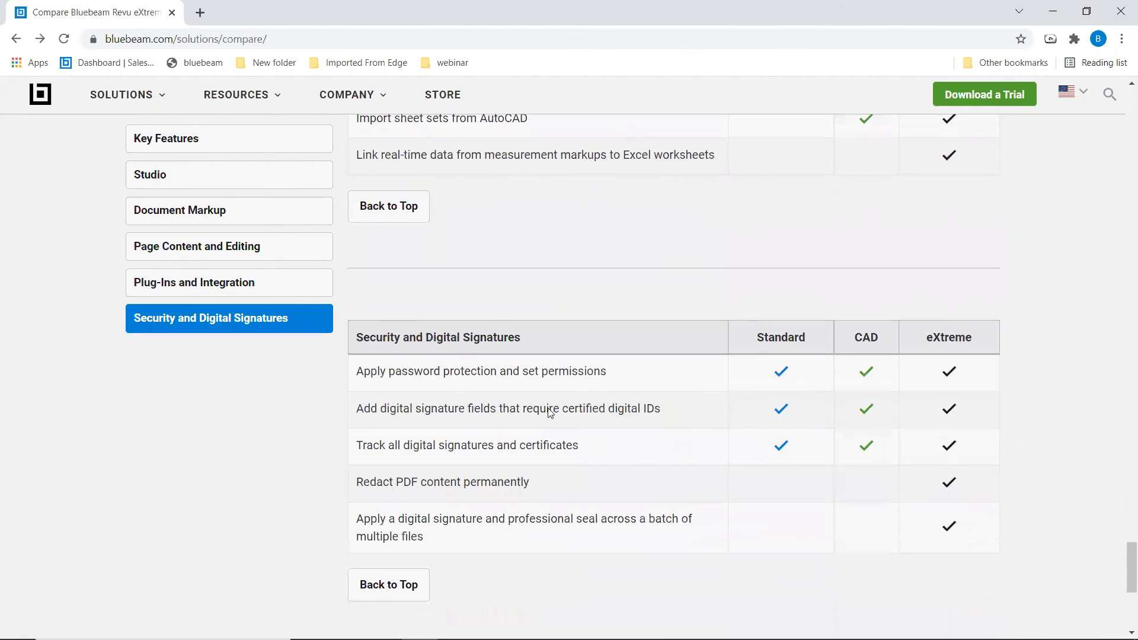
pyautogui.scroll(-1, 403, 422)
pyautogui.moveTo(363, 408); pyautogui.dragTo(530, 409)
pyautogui.click(448, 428)
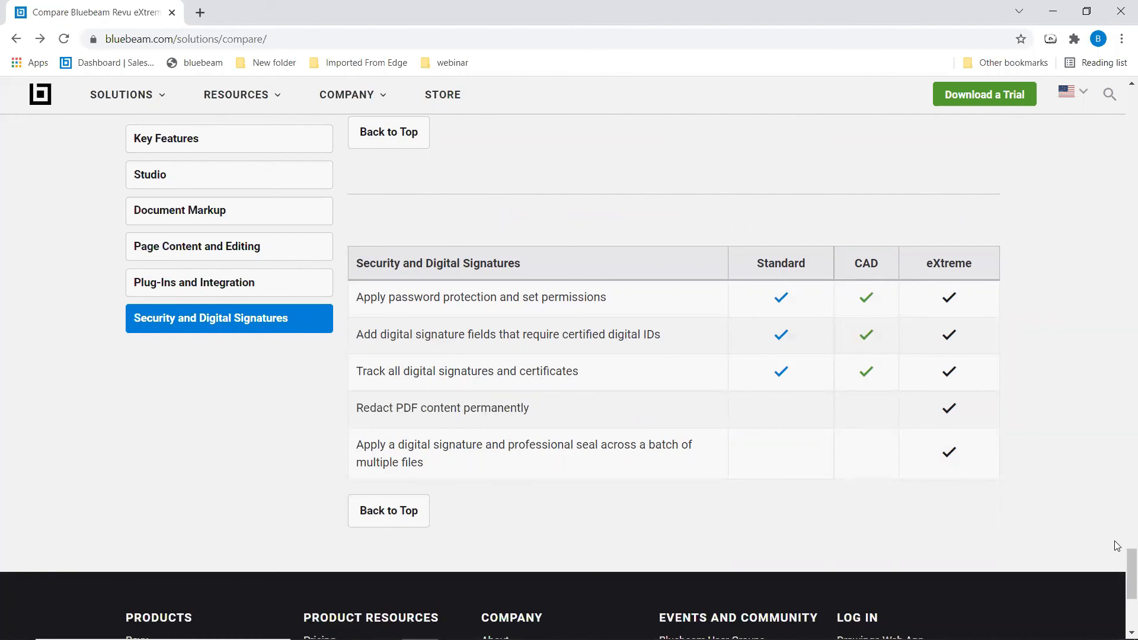
# - Scroll back up to the Feature Comparison heading and the three edition purchase options
pyautogui.scroll(5, 1122, 474)
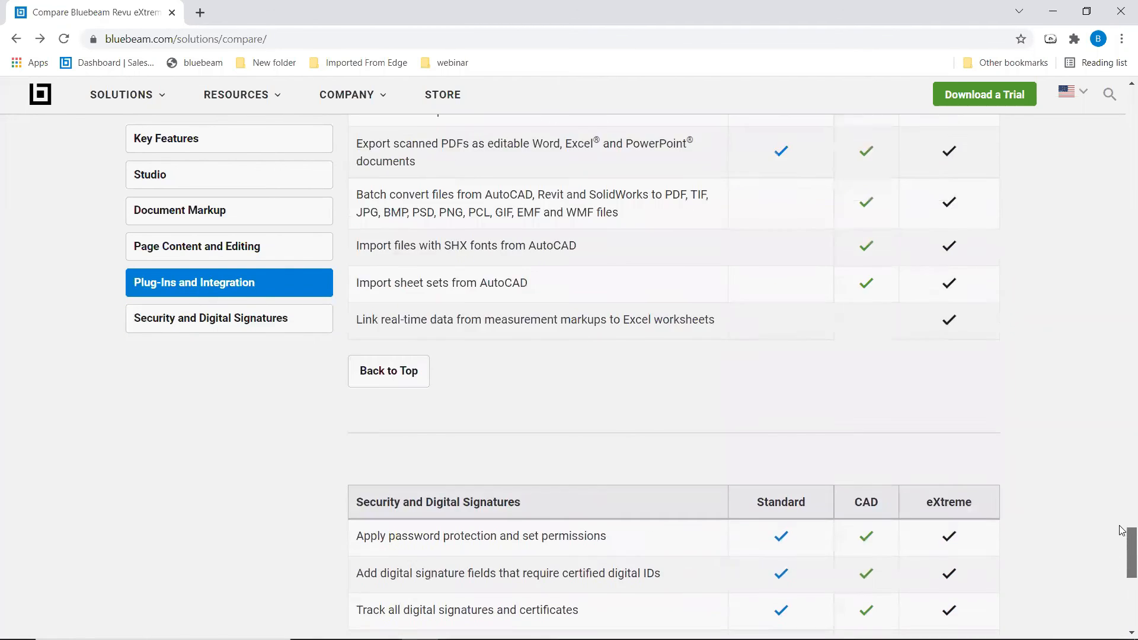
pyautogui.scroll(5, 1122, 459)
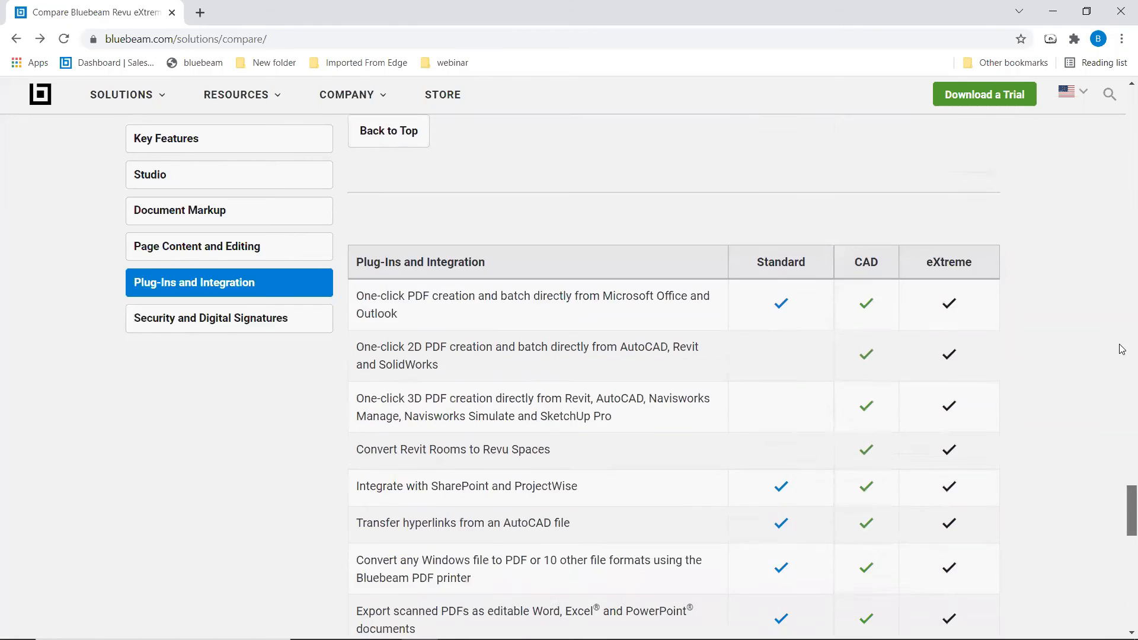
pyautogui.scroll(4, 1122, 297)
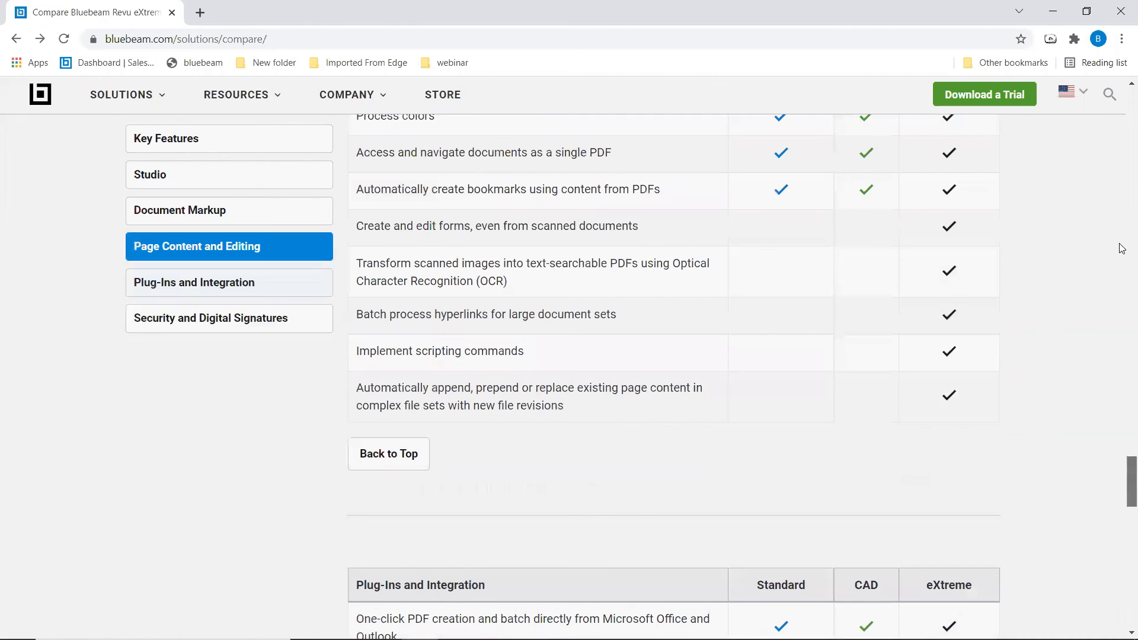
pyautogui.scroll(3, 1122, 223)
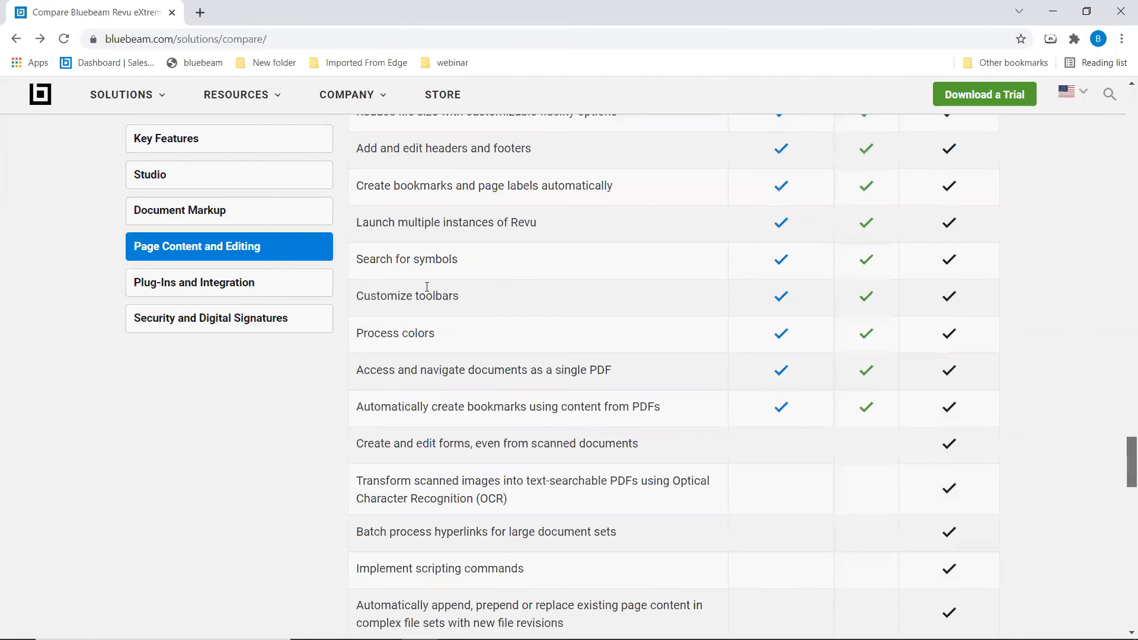
pyautogui.scroll(1, 427, 287)
pyautogui.scroll(8, 494, 284)
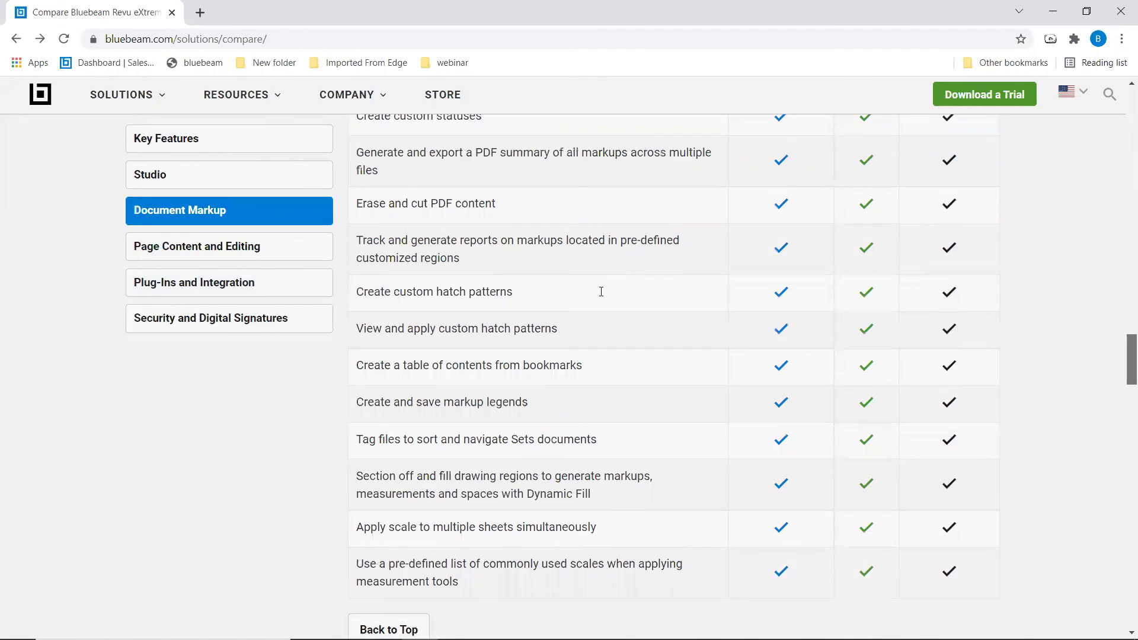
pyautogui.scroll(6, 515, 256)
pyautogui.scroll(10, 506, 254)
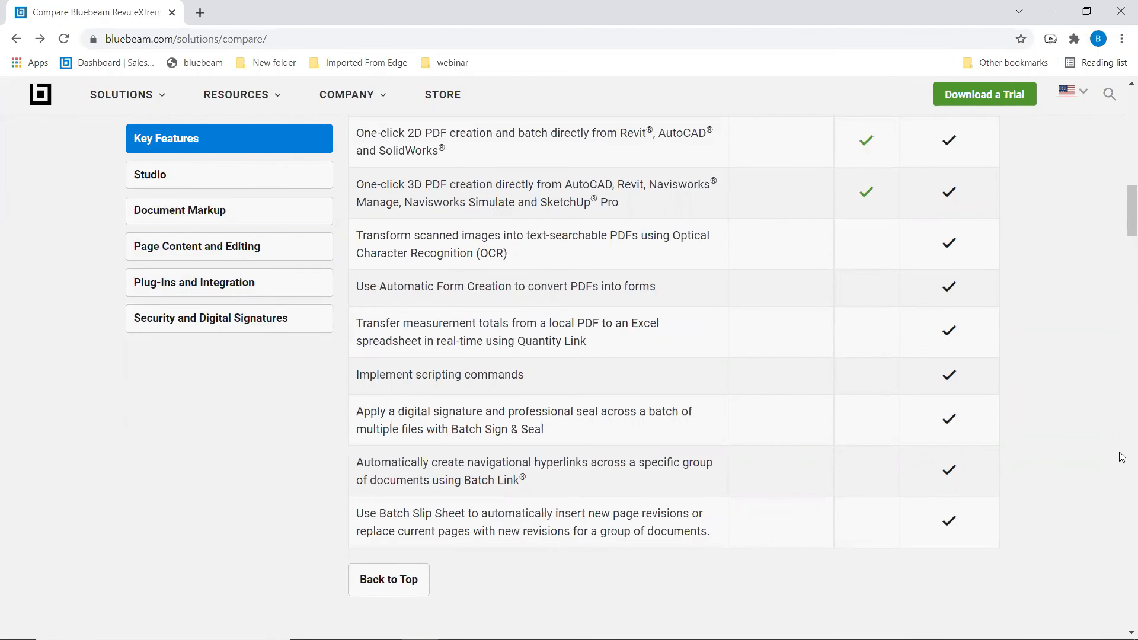
pyautogui.scroll(11, 1123, 211)
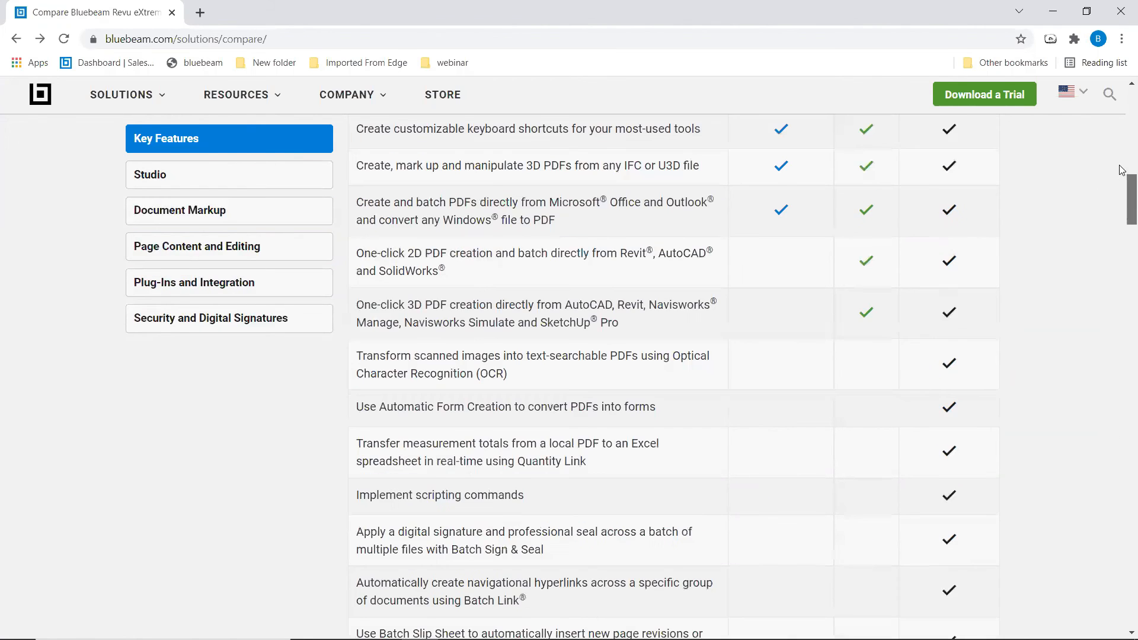
pyautogui.scroll(2, 617, 215)
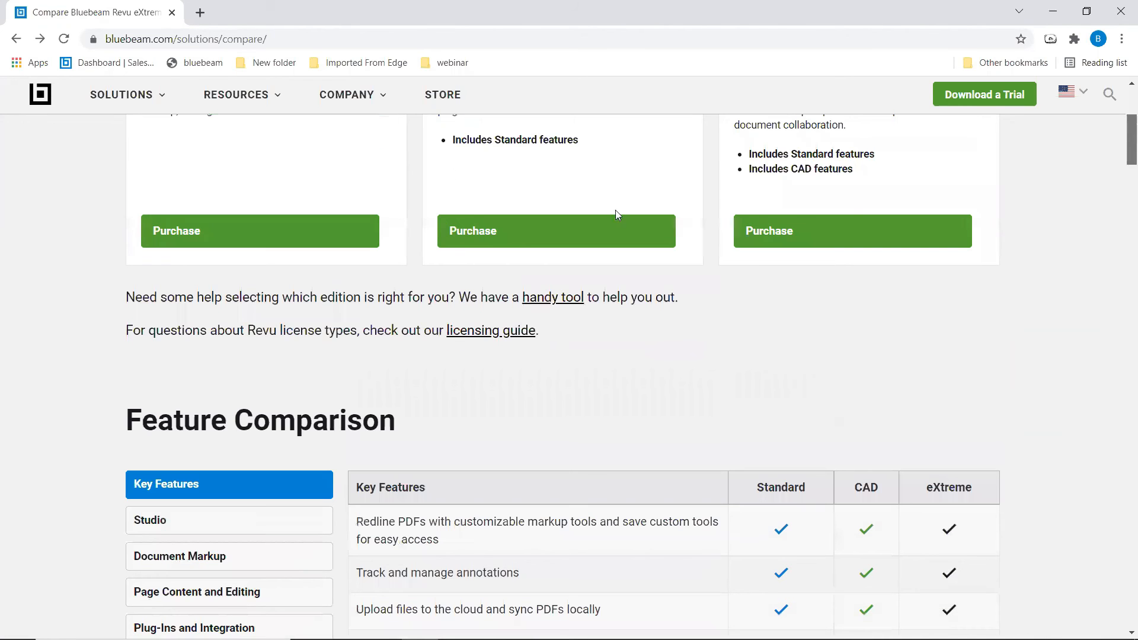
pyautogui.scroll(-5, 686, 414)
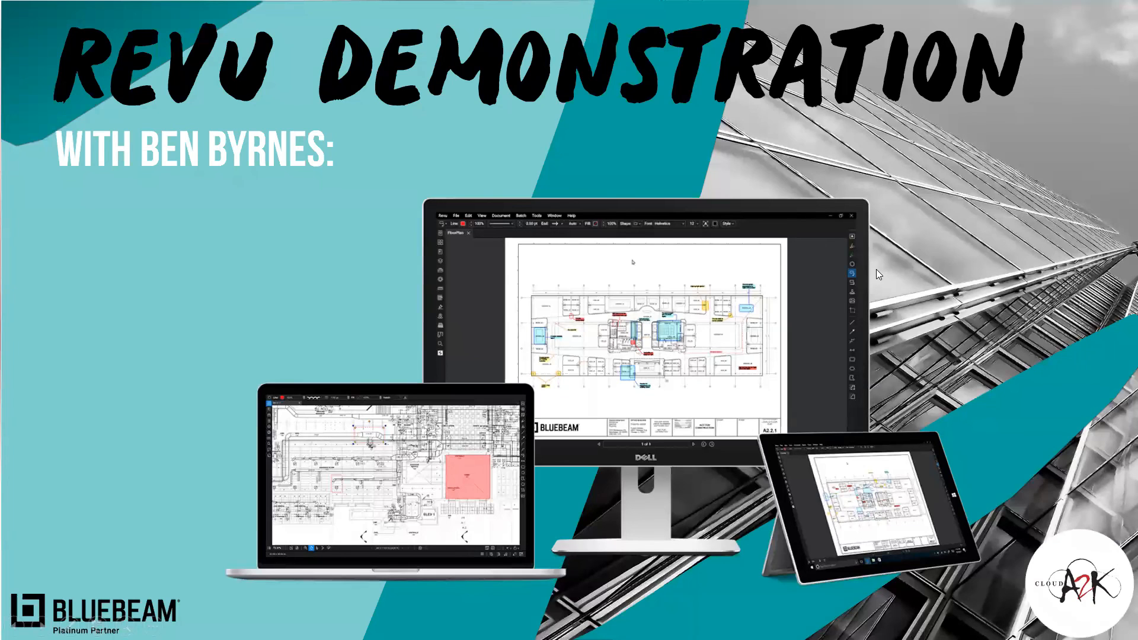
# - Switch from the PowerPoint title slide to the Flooring_Takeoff window in Bluebeam Revu
pyautogui.hotkey('alt', 'Tab')
pyautogui.hotkey('alt', 'Tab')
pyautogui.hotkey('alt', 'Tab')
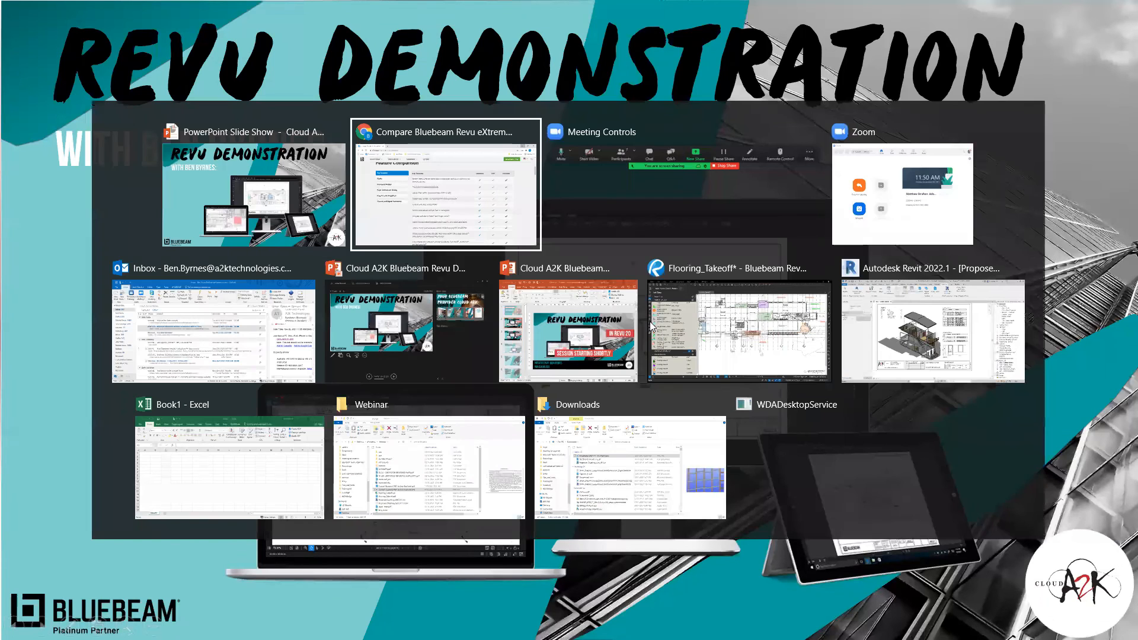
pyautogui.hotkey('alt', 'Tab')
pyautogui.hotkey('alt', 'Tab')
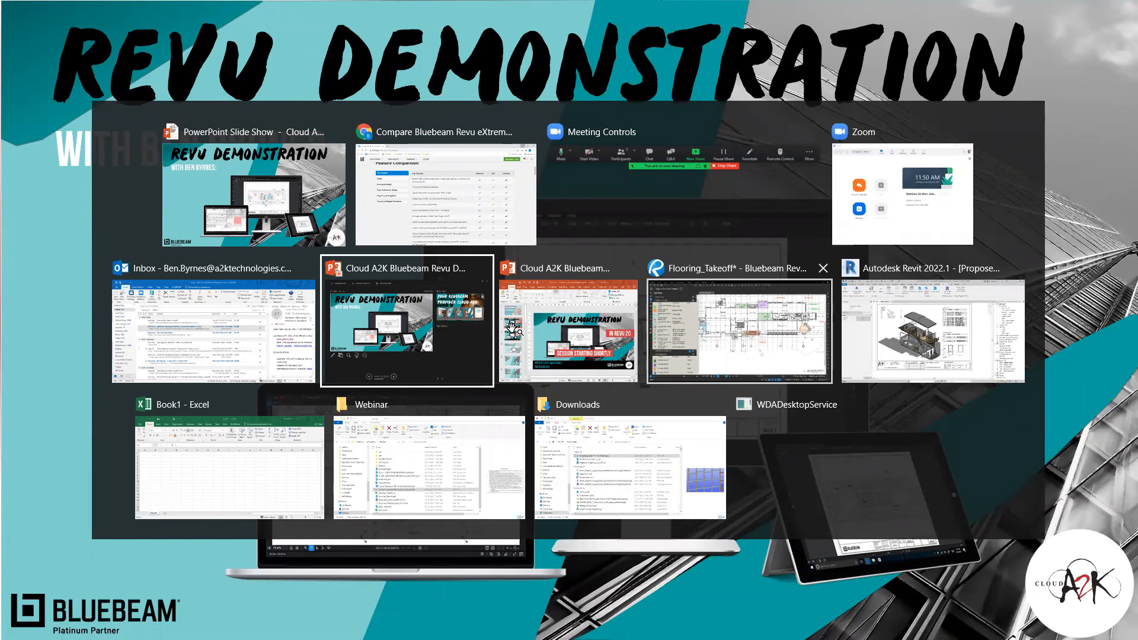
pyautogui.click(740, 331)
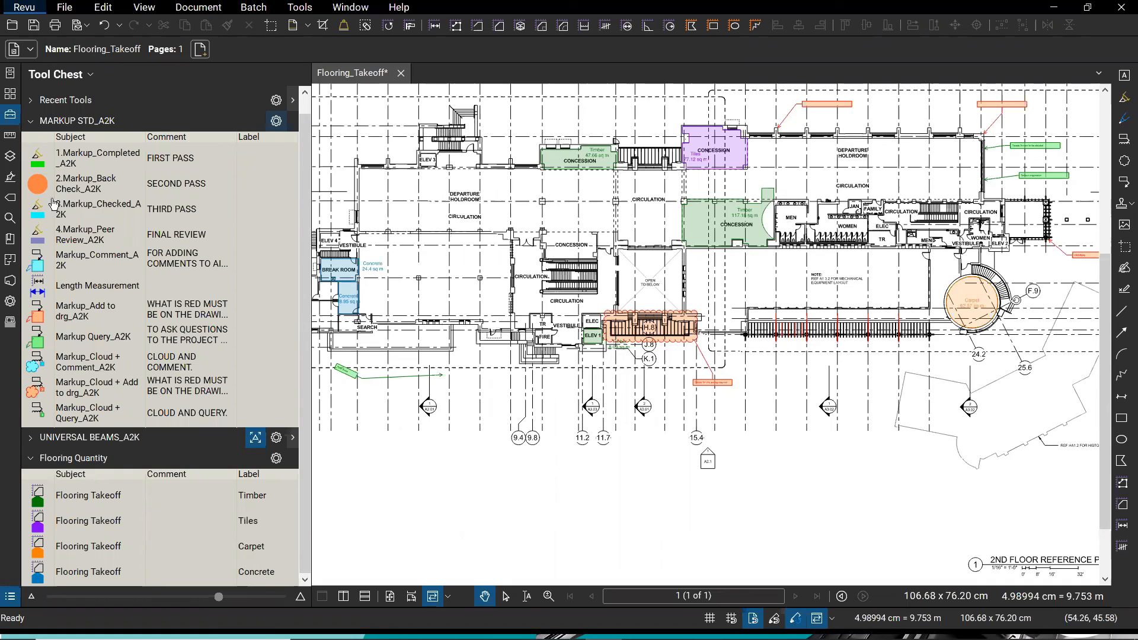
# - Browse the Document, Batch and Revu menus to show the available commands
pyautogui.click(198, 7)
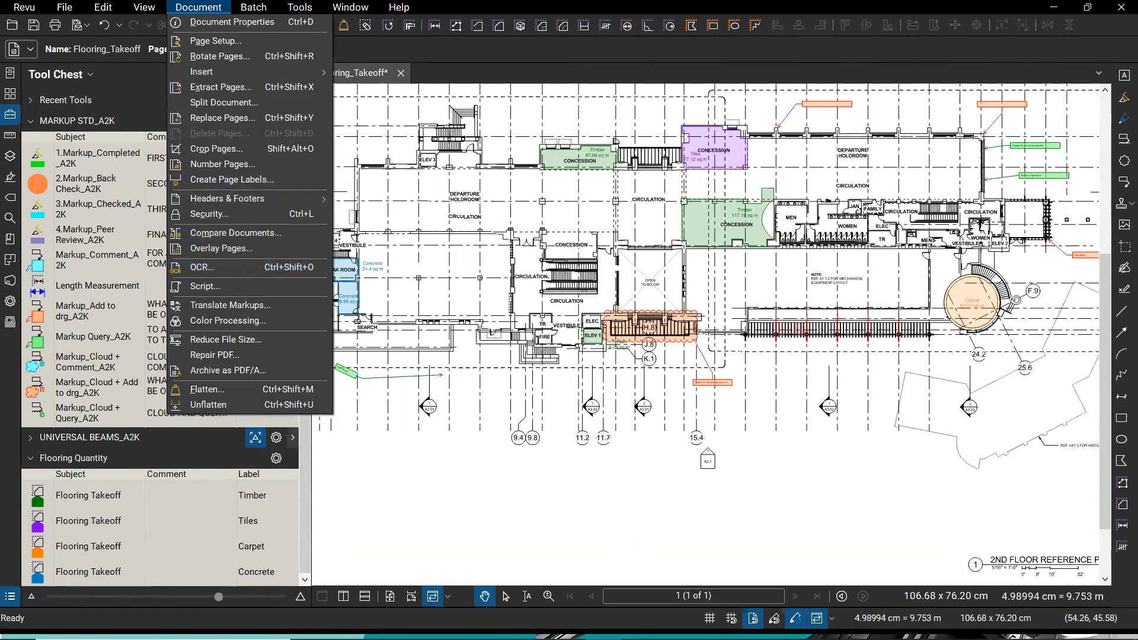
pyautogui.click(335, 83)
pyautogui.click(259, 9)
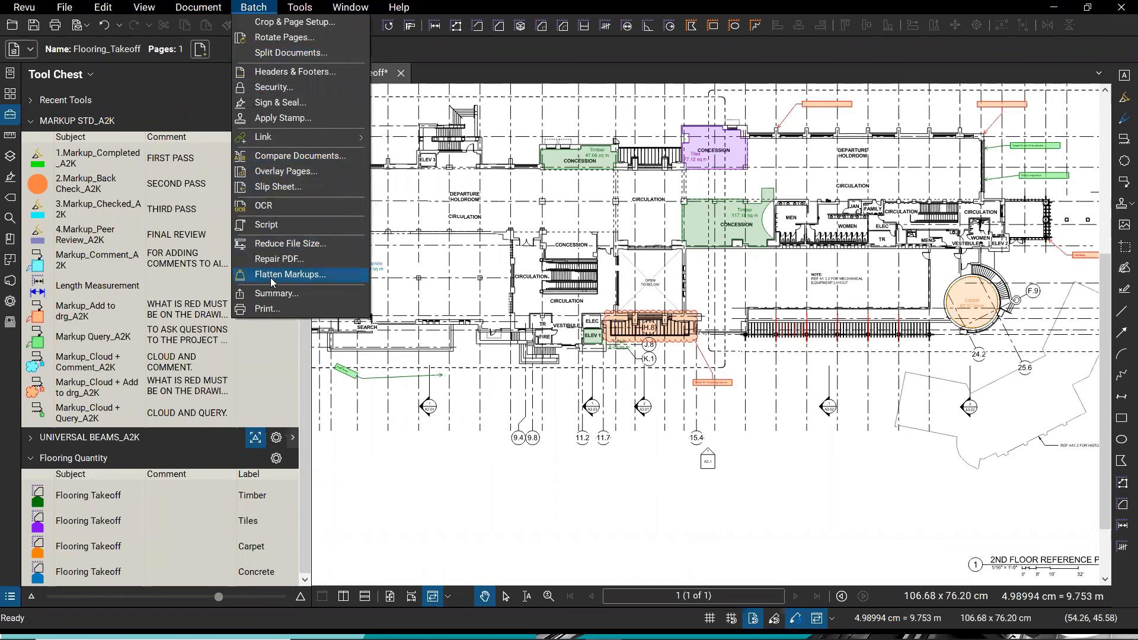
pyautogui.click(21, 10)
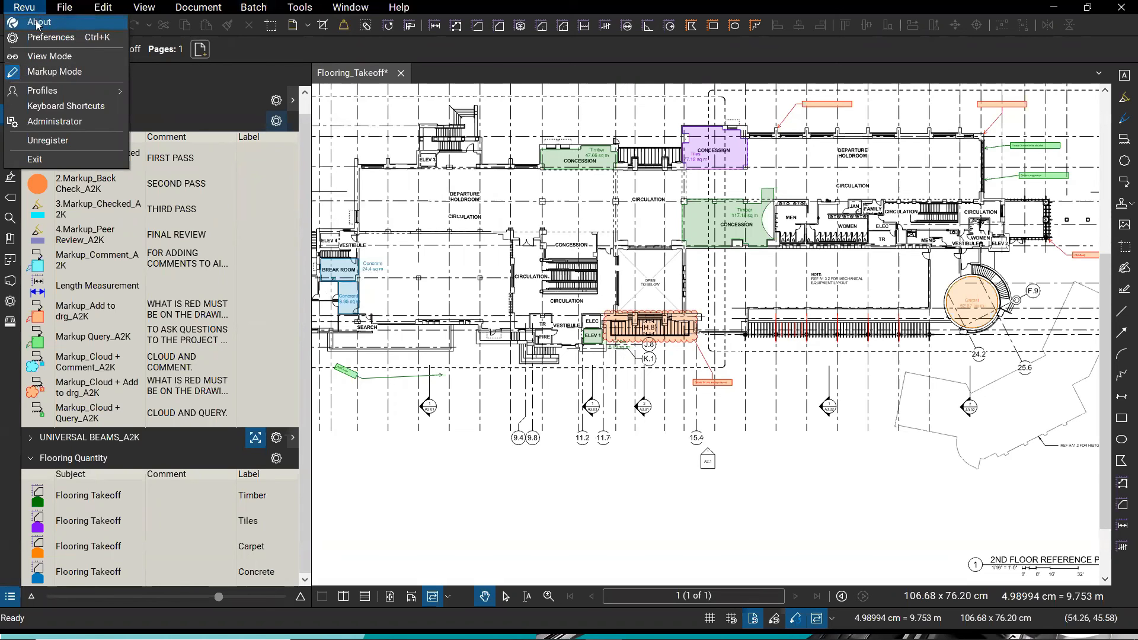
# - Check the installed Revu edition in About, then zoom and pan toward the break room markups
pyautogui.click(38, 23)
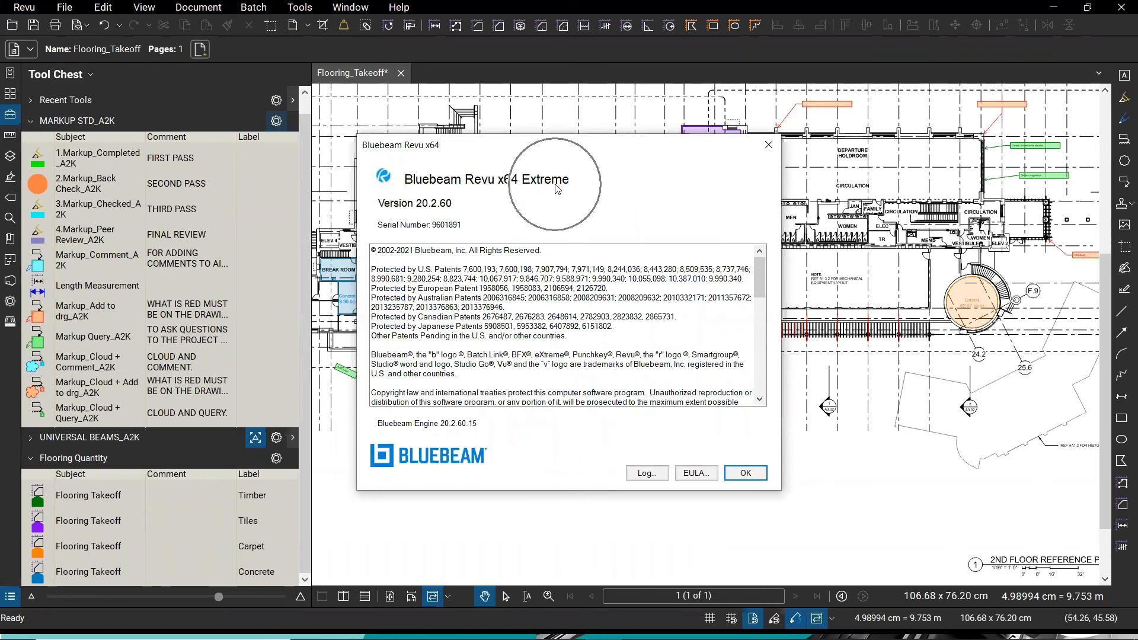
pyautogui.click(746, 472)
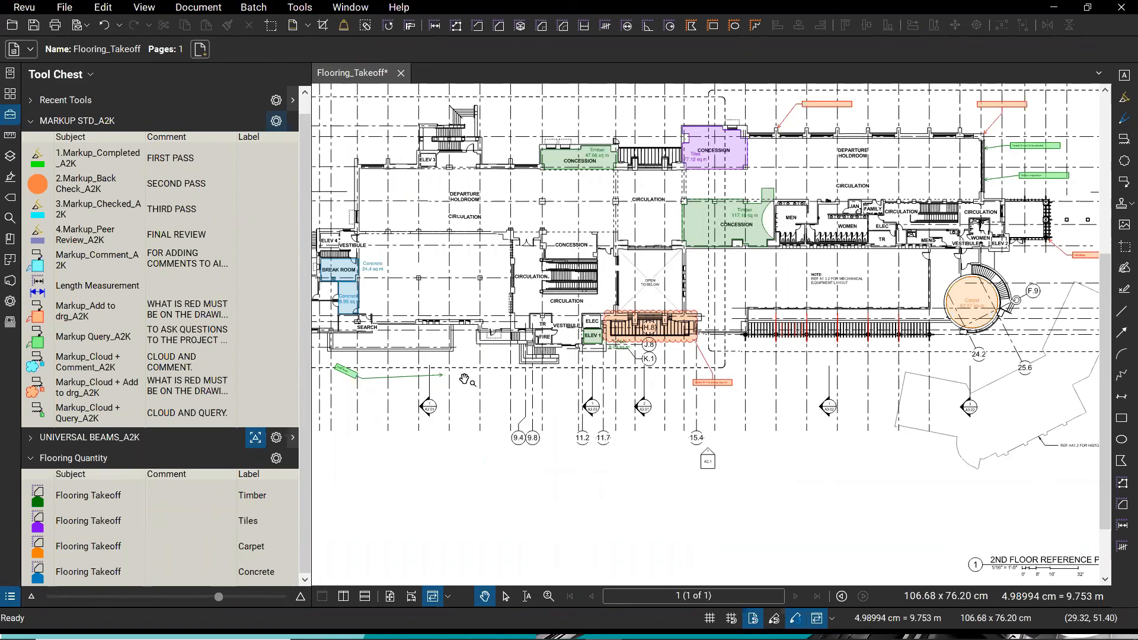
pyautogui.scroll(2, 531, 396)
pyautogui.moveTo(534, 398); pyautogui.dragTo(674, 476)
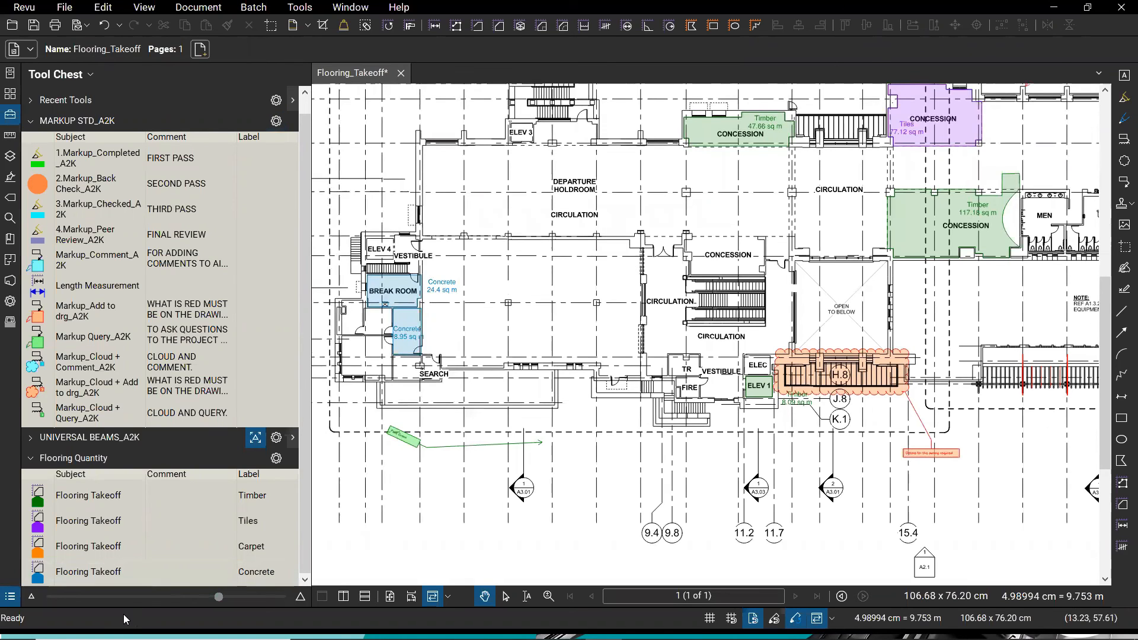
pyautogui.press('super')
pyautogui.write('admin')
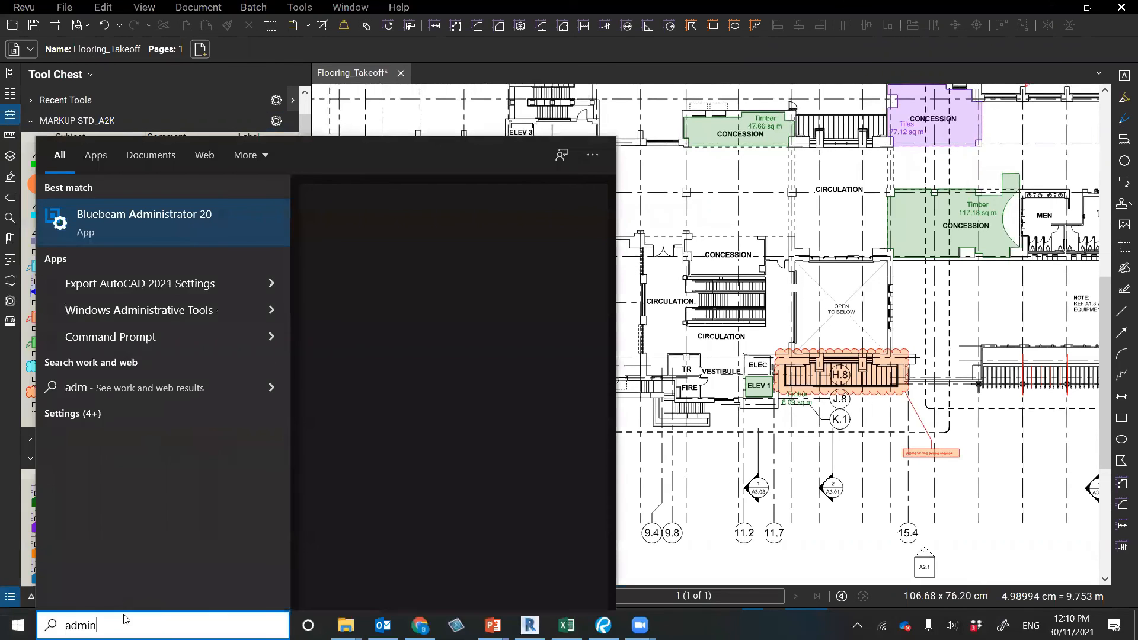
pyautogui.click(181, 222)
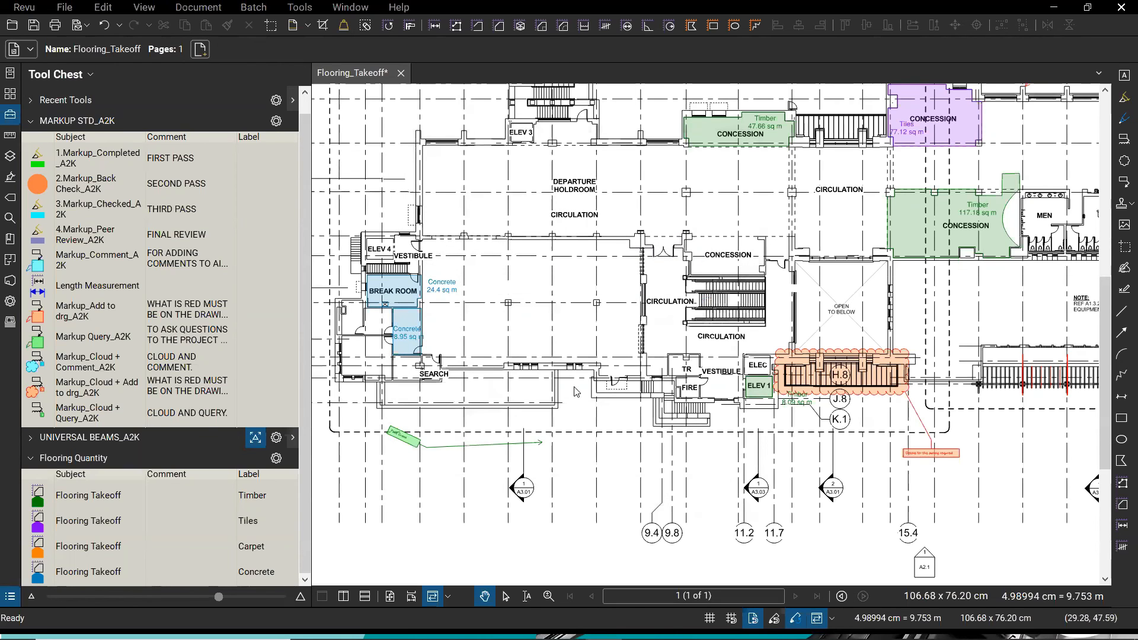
# - Switch to Revit, open the Default 3D View and orbit the house model
pyautogui.hotkey('alt', 'Tab')
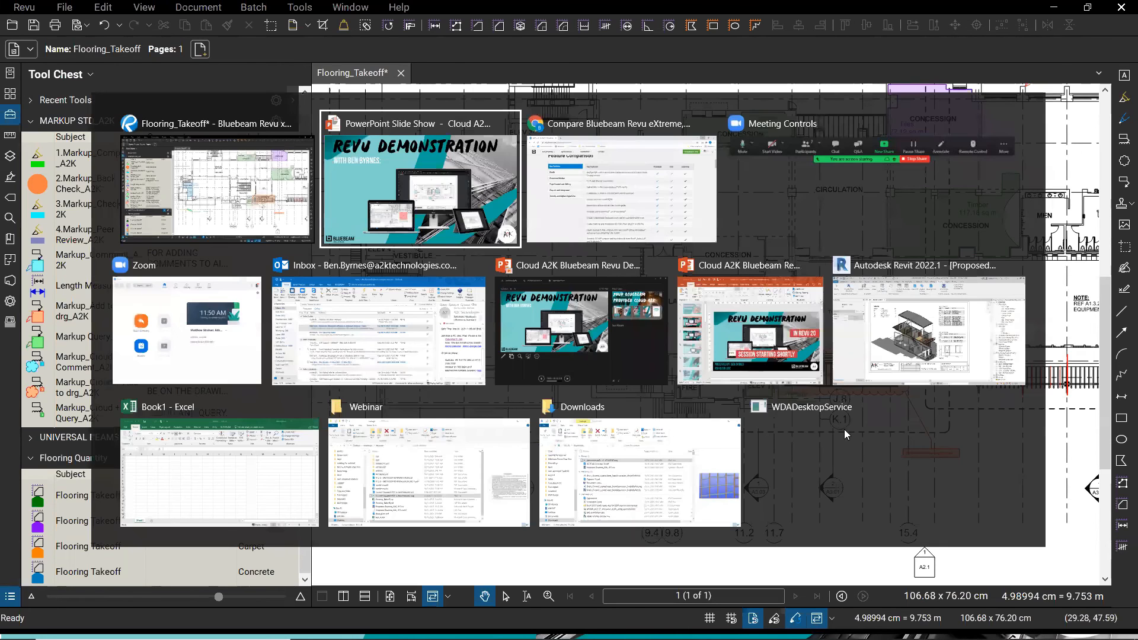
pyautogui.hotkey('alt', 'Tab')
pyautogui.hotkey('alt', 'Tab')
pyautogui.hotkey('alt', 'Tab')
pyautogui.hotkey('alt', 'Tab')
pyautogui.hotkey('alt', 'Tab')
pyautogui.hotkey('alt', 'Tab')
pyautogui.hotkey('alt', 'Tab')
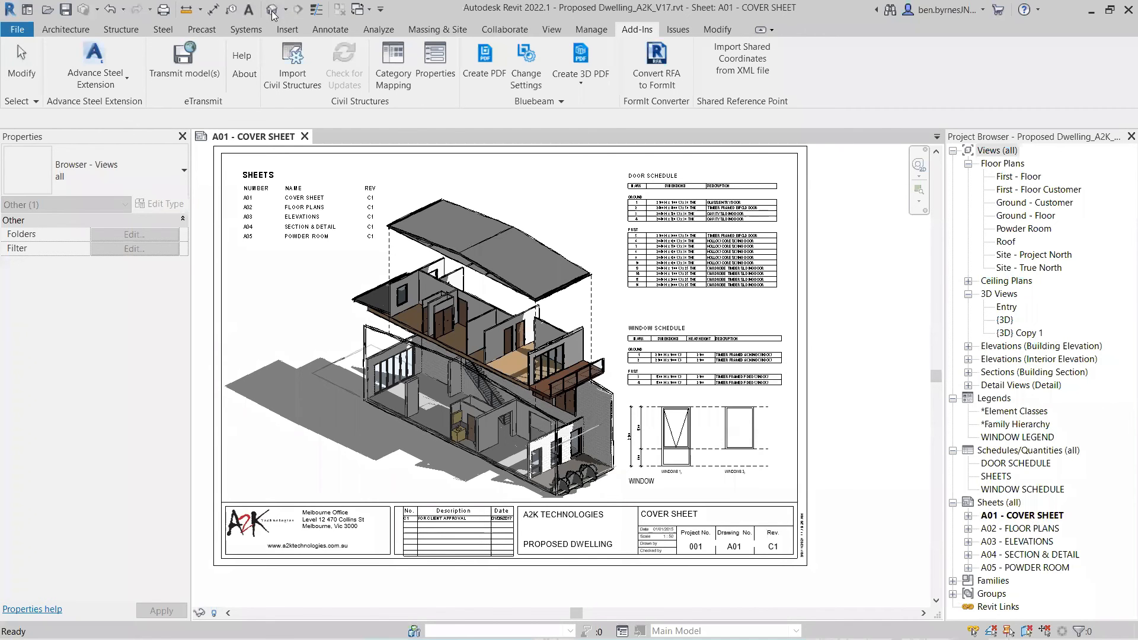
pyautogui.click(272, 12)
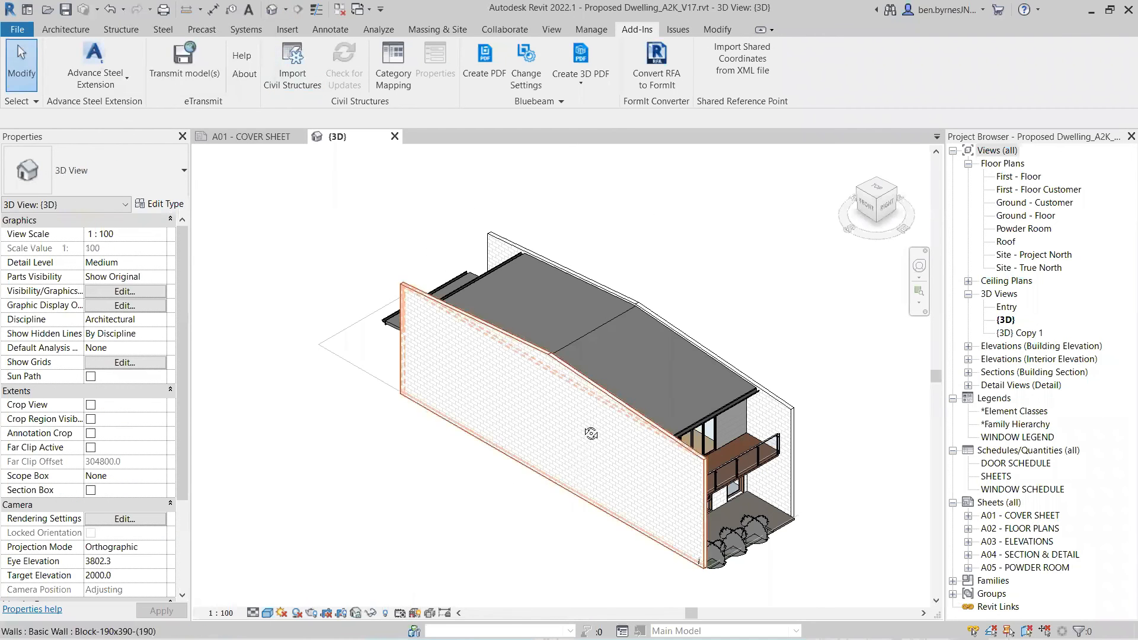
pyautogui.moveTo(676, 482); pyautogui.dragTo(465, 461)
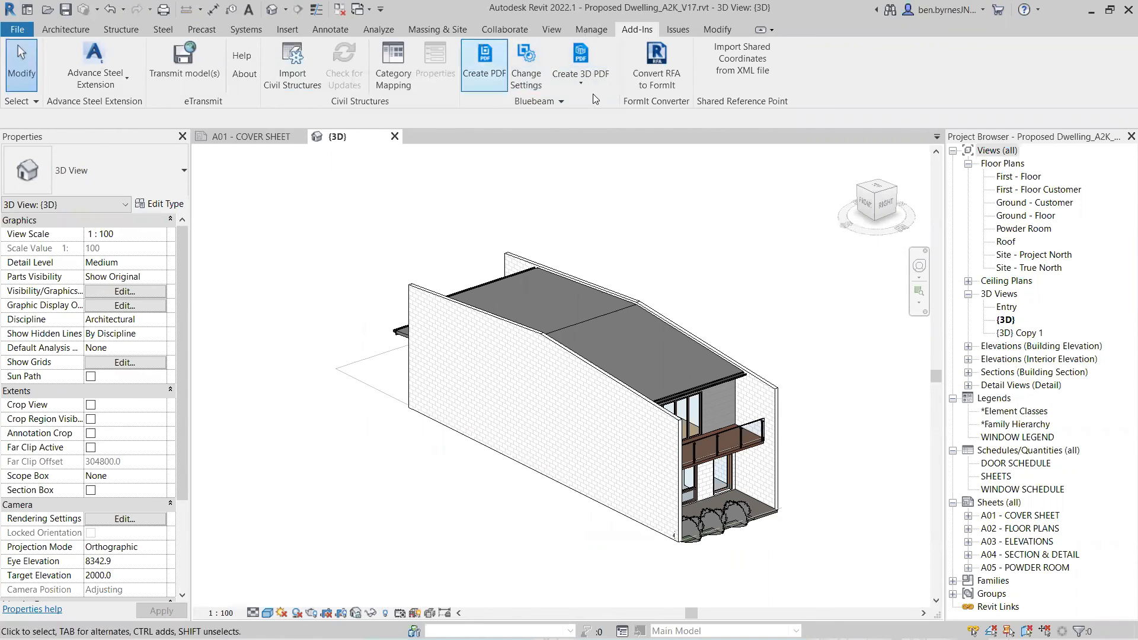
# - Export the 3D view with Create 3D PDF into Desktop > bluebeam > Webinar
pyautogui.click(580, 56)
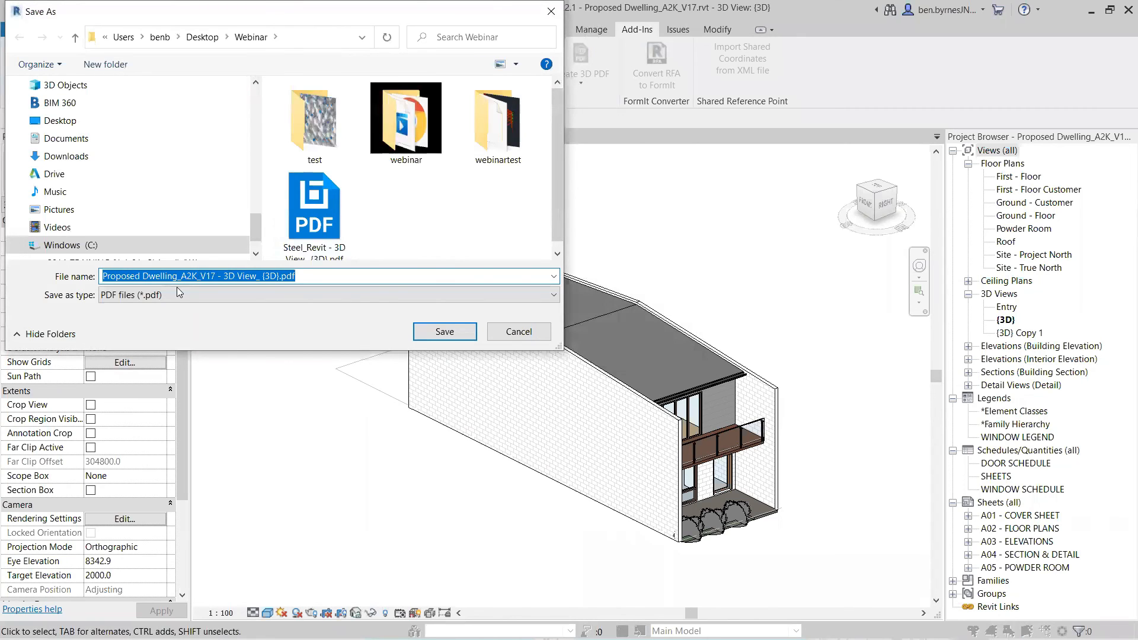
pyautogui.click(446, 334)
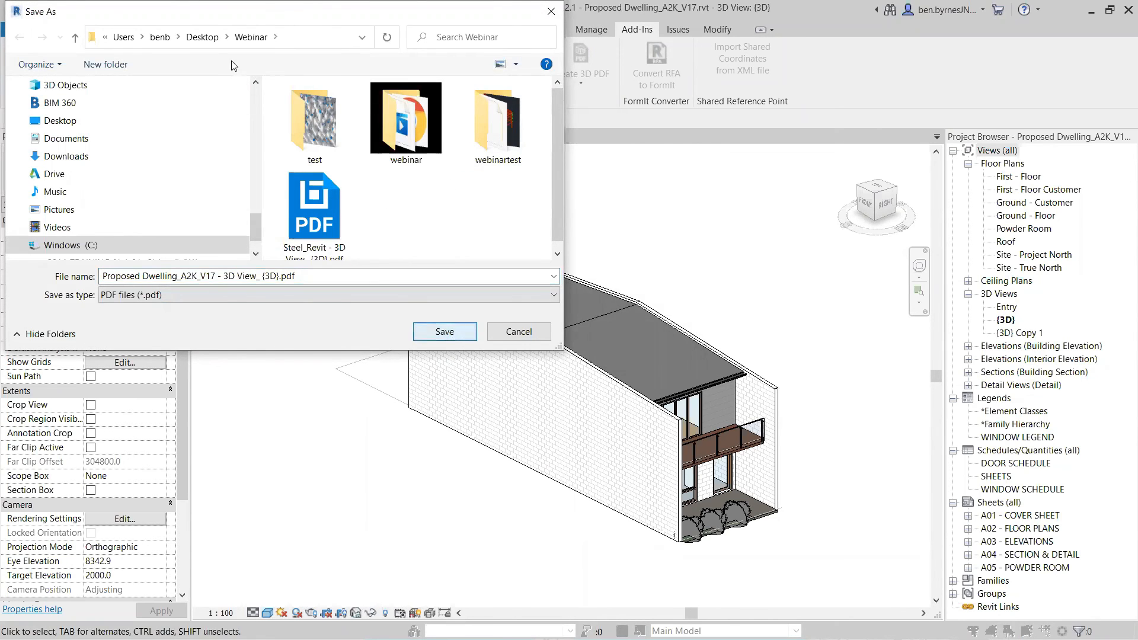
pyautogui.click(205, 38)
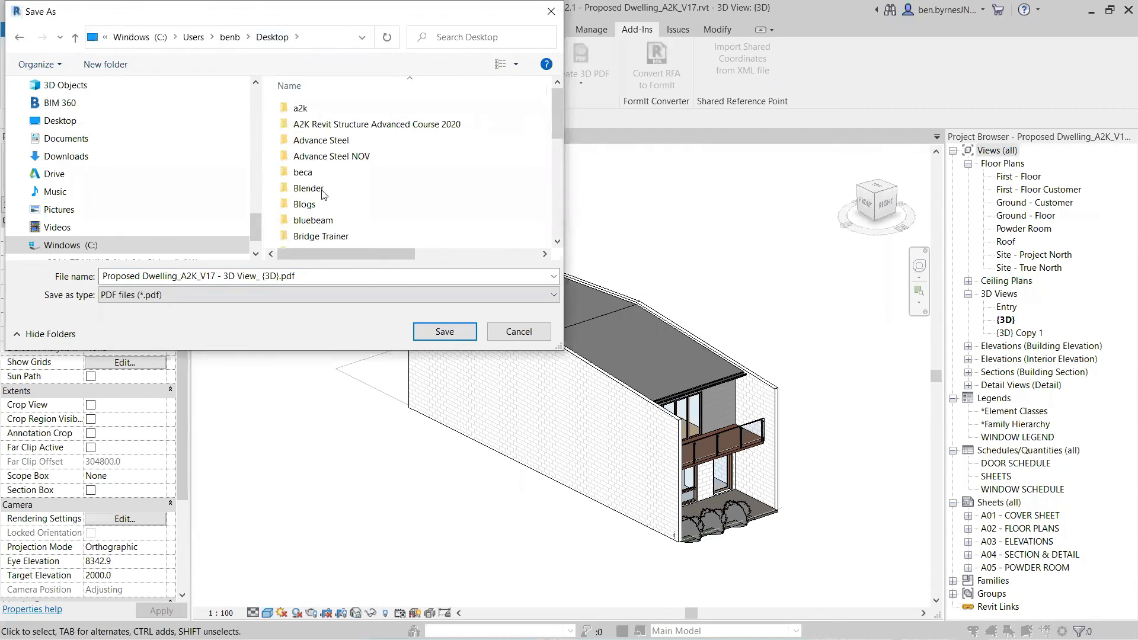
pyautogui.doubleClick(316, 224)
pyautogui.scroll(-5, 498, 225)
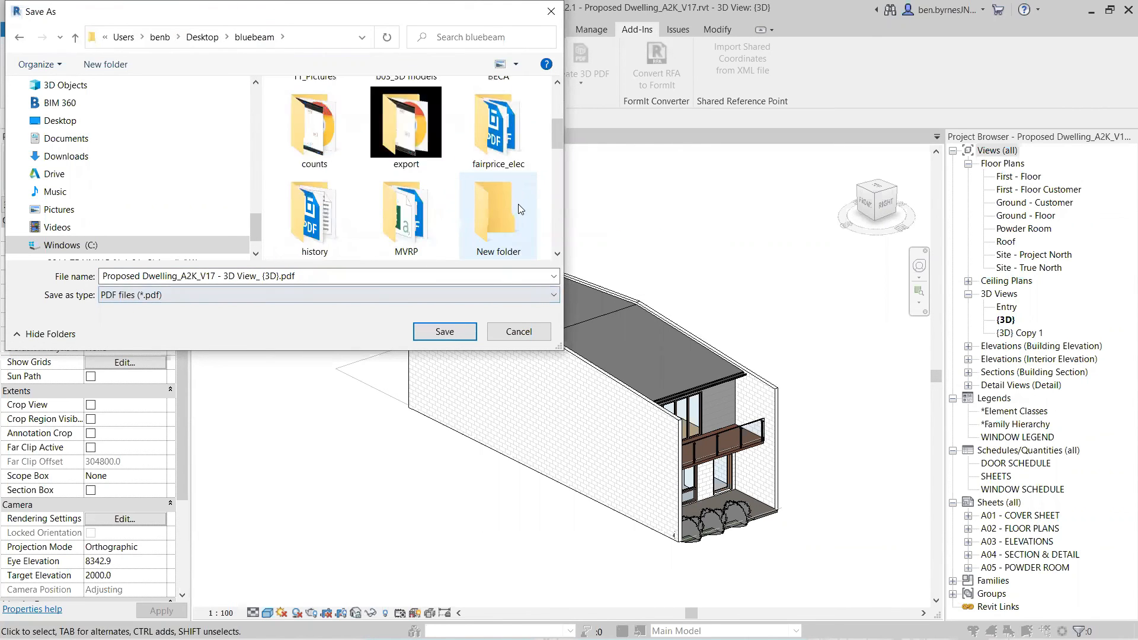
pyautogui.doubleClick(314, 118)
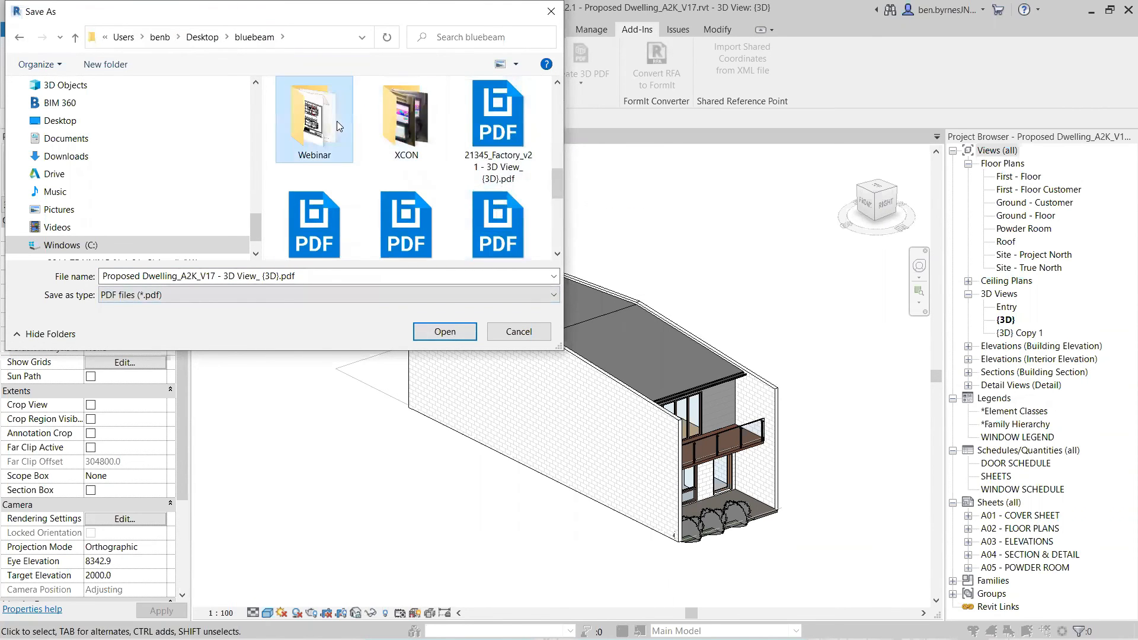
pyautogui.click(443, 332)
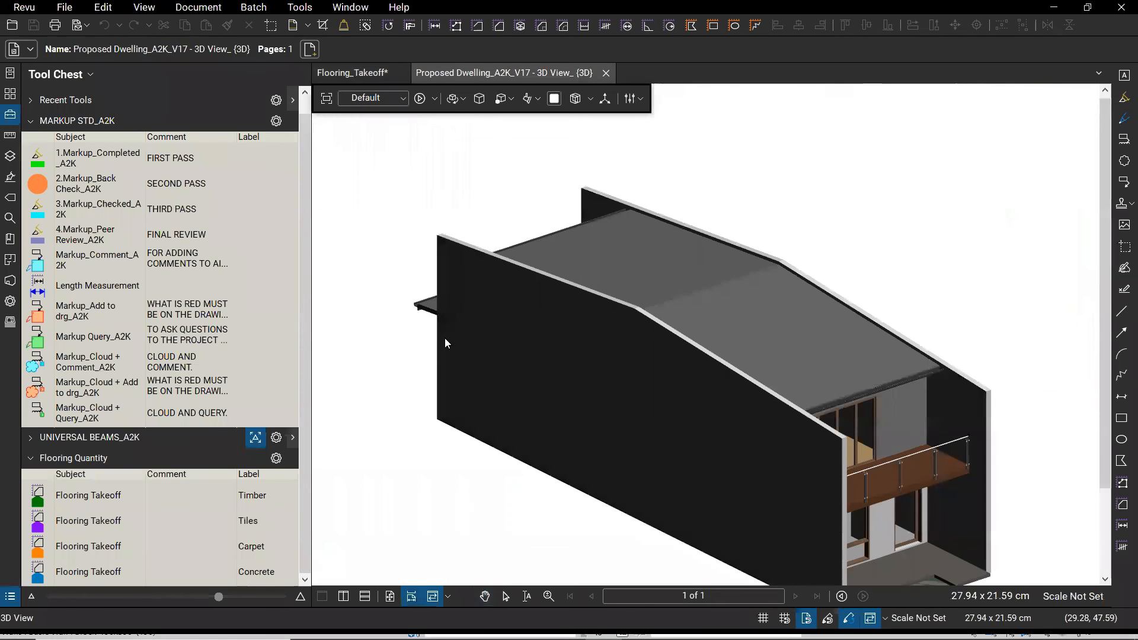
# - Orbit the 3D house, collapse the Tool Chest panel, and apply a section cut
pyautogui.moveTo(696, 464); pyautogui.dragTo(515, 470)
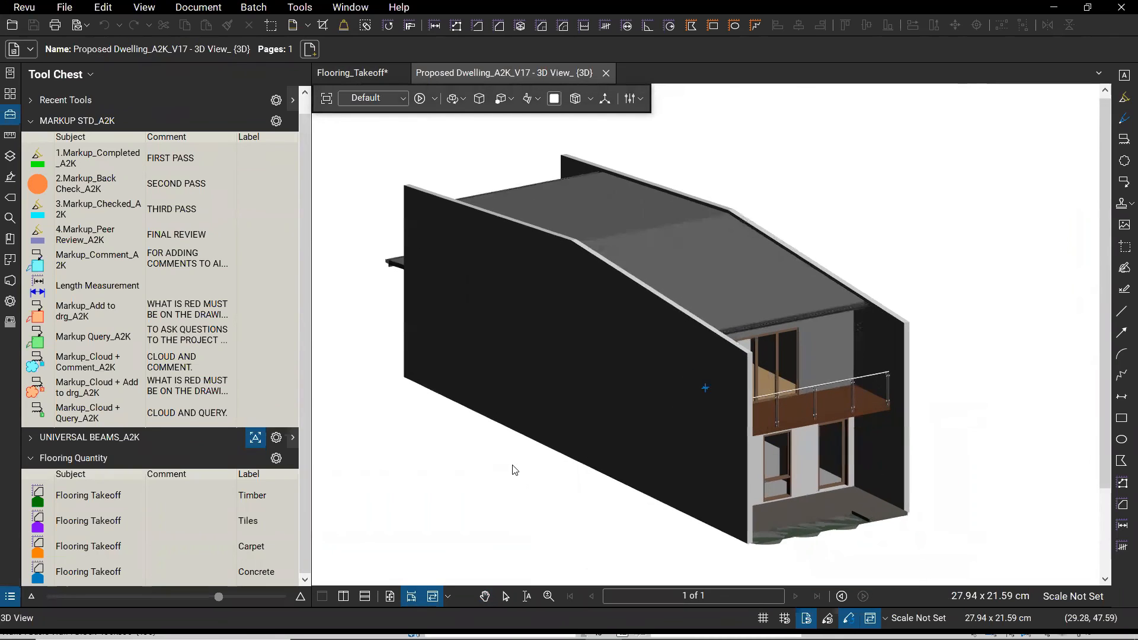
pyautogui.click(12, 119)
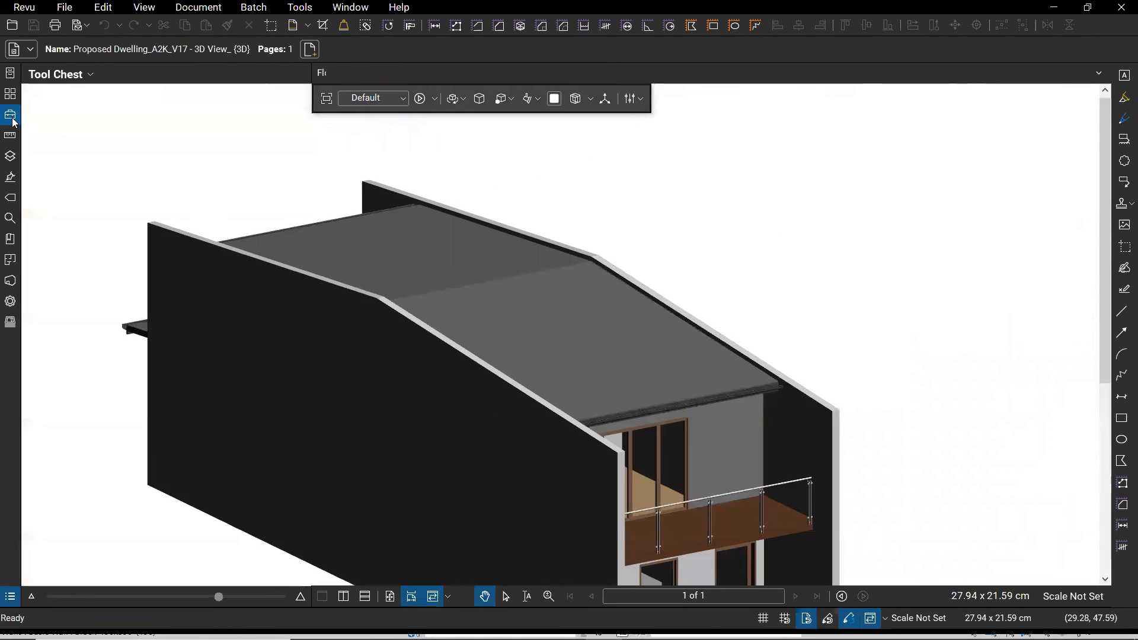
pyautogui.moveTo(881, 522)
pyautogui.mouseDown()
pyautogui.moveTo(842, 497)
pyautogui.moveTo(880, 452)
pyautogui.moveTo(926, 469)
pyautogui.moveTo(908, 487)
pyautogui.moveTo(964, 378)
pyautogui.mouseUp()
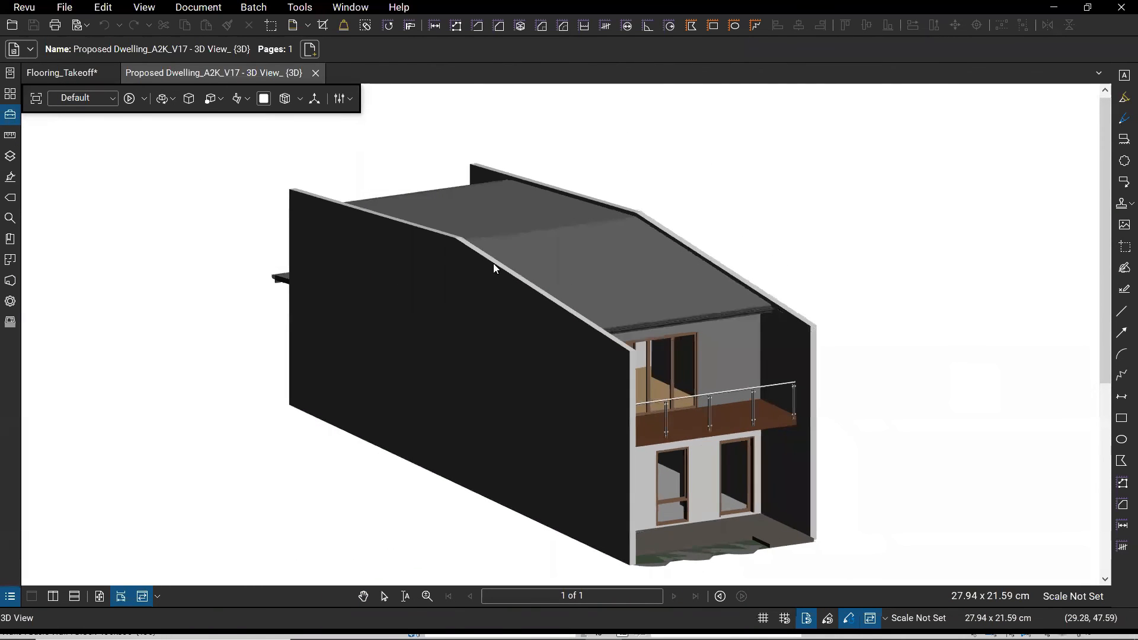
pyautogui.click(285, 98)
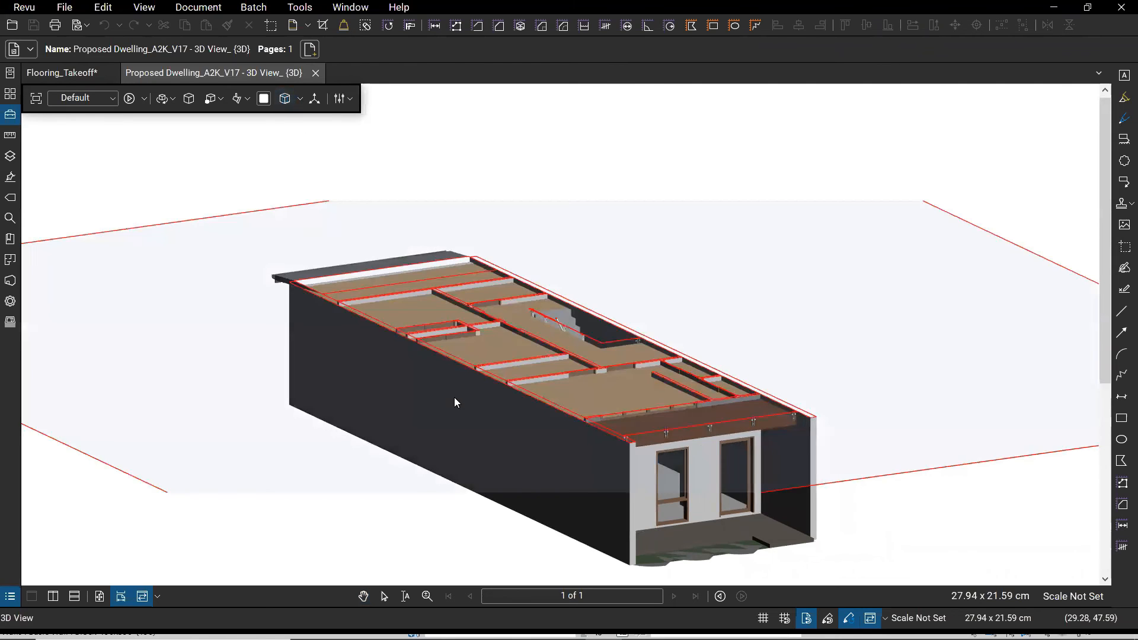
# - Drag the section cut height through the house and orbit to an oblique view of walls and stairs
pyautogui.click(876, 480)
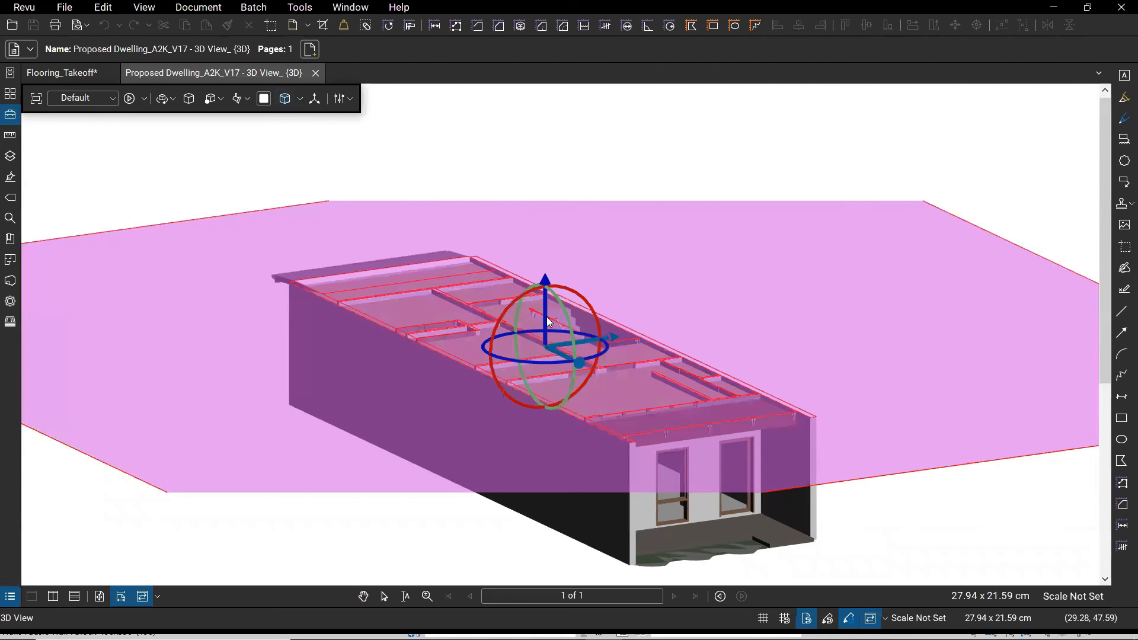
pyautogui.moveTo(544, 296); pyautogui.dragTo(534, 371)
pyautogui.click(910, 181)
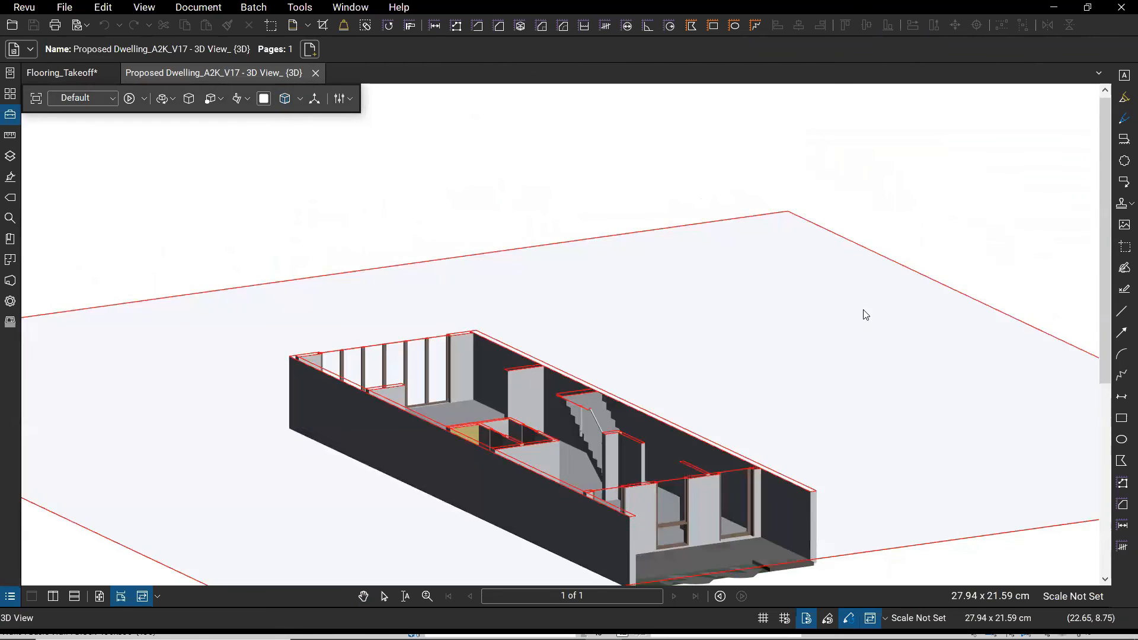
pyautogui.moveTo(845, 381); pyautogui.dragTo(842, 363)
pyautogui.moveTo(686, 318); pyautogui.dragTo(707, 334)
pyautogui.moveTo(706, 455); pyautogui.dragTo(871, 297)
# - Set the section plane's alignment to Y-Flipped in its Properties
pyautogui.click(856, 317)
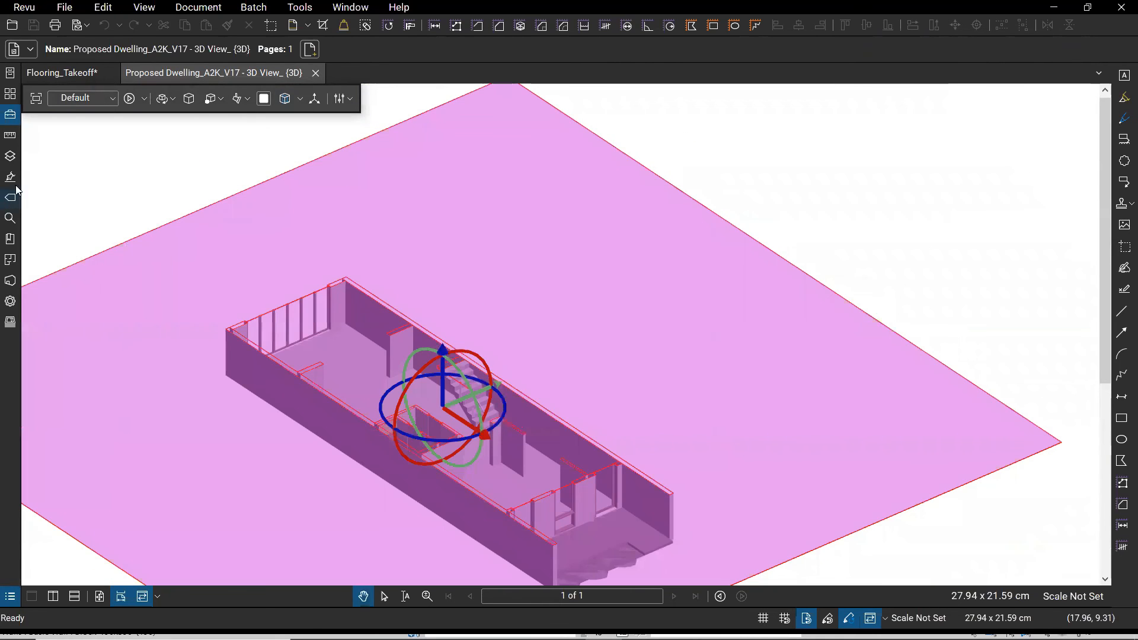
pyautogui.click(10, 301)
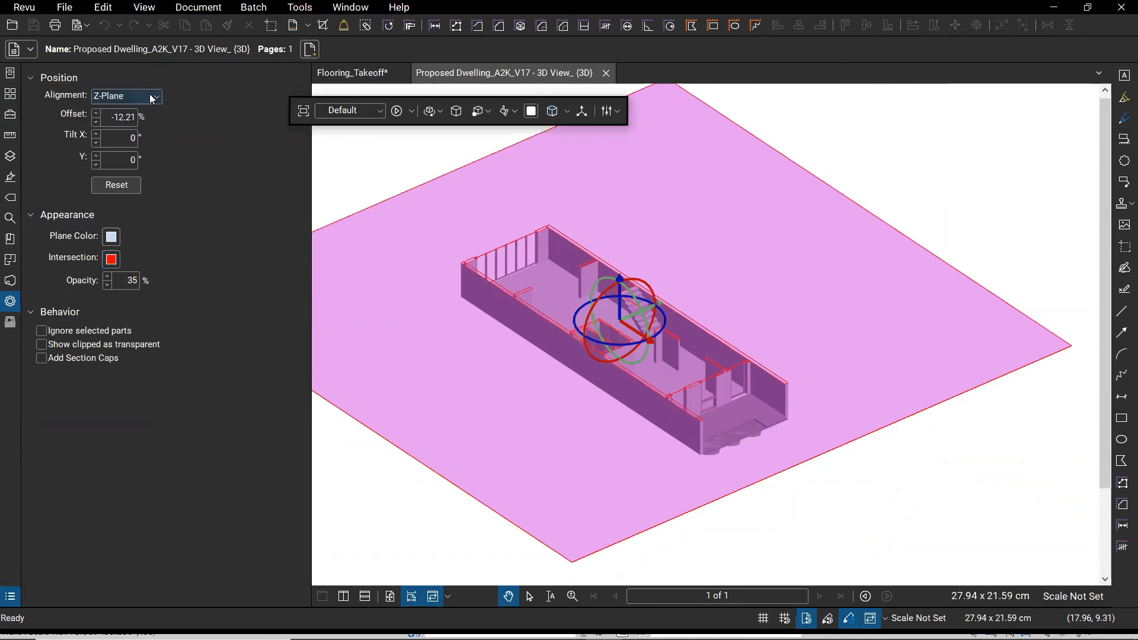
pyautogui.click(152, 96)
pyautogui.click(134, 164)
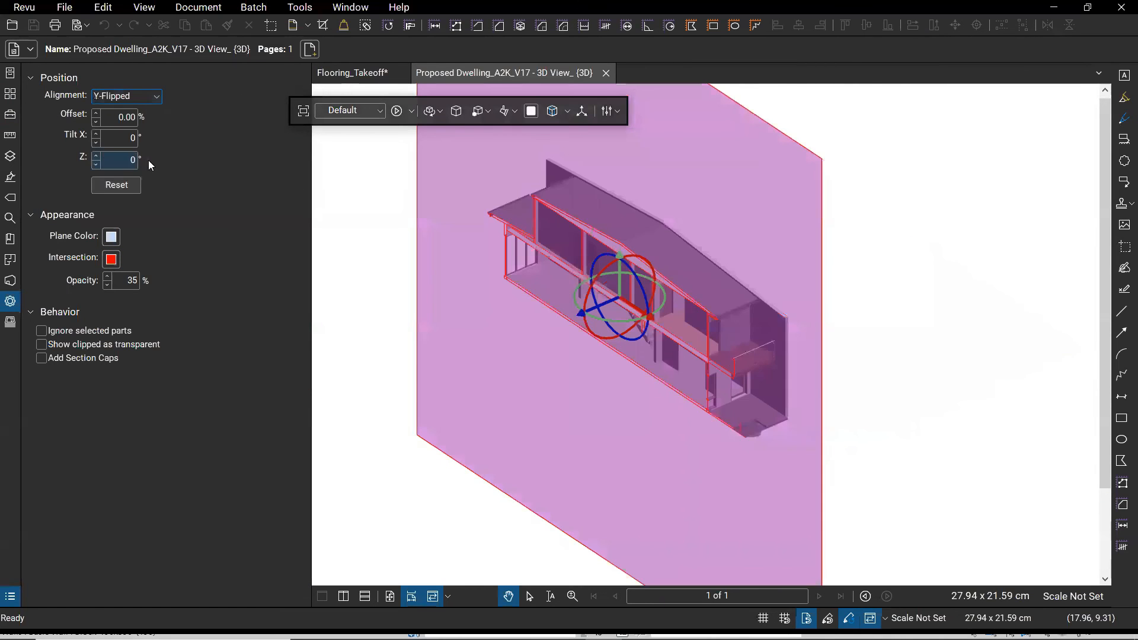
pyautogui.click(425, 476)
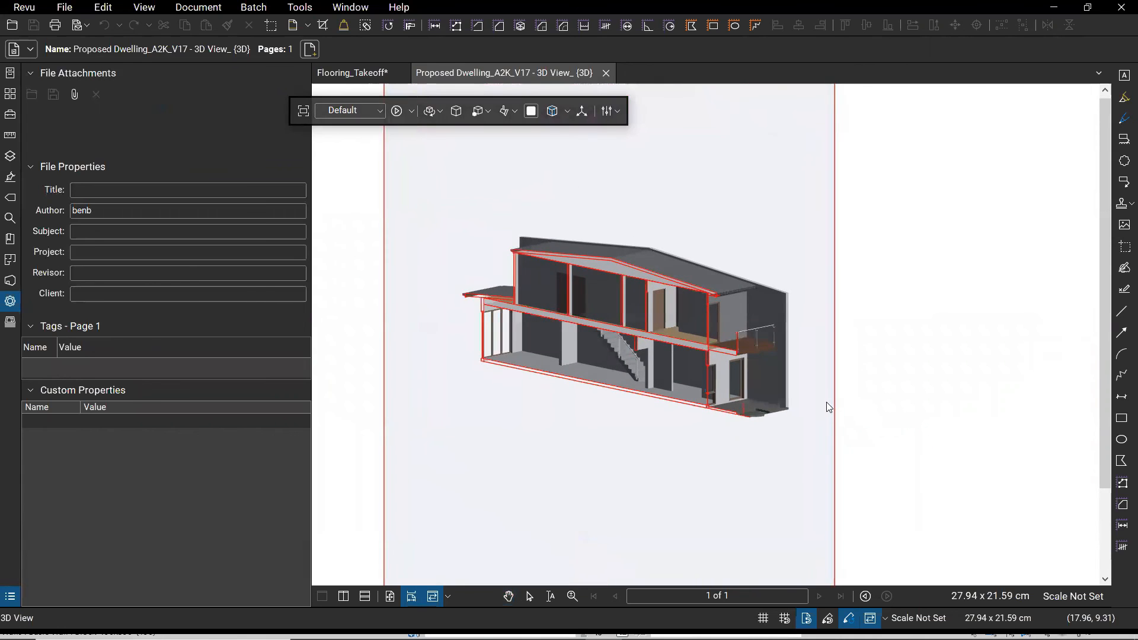
# - Slide the section offset to about -13.63% to expose the staircase
pyautogui.click(815, 409)
pyautogui.scroll(3, 563, 314)
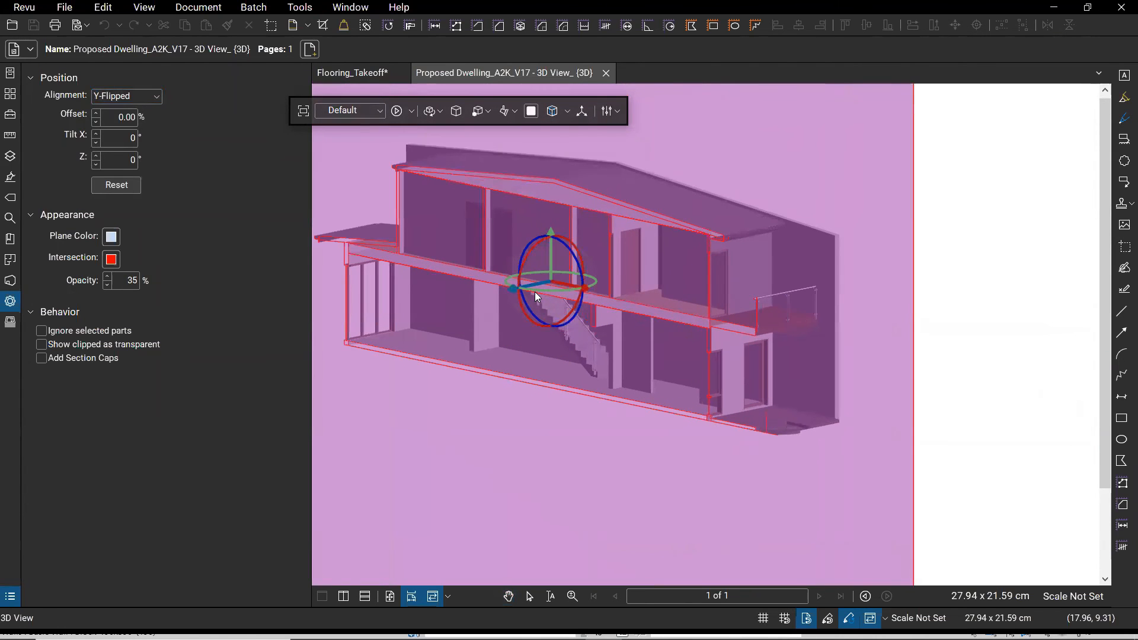
pyautogui.moveTo(537, 283); pyautogui.dragTo(602, 286)
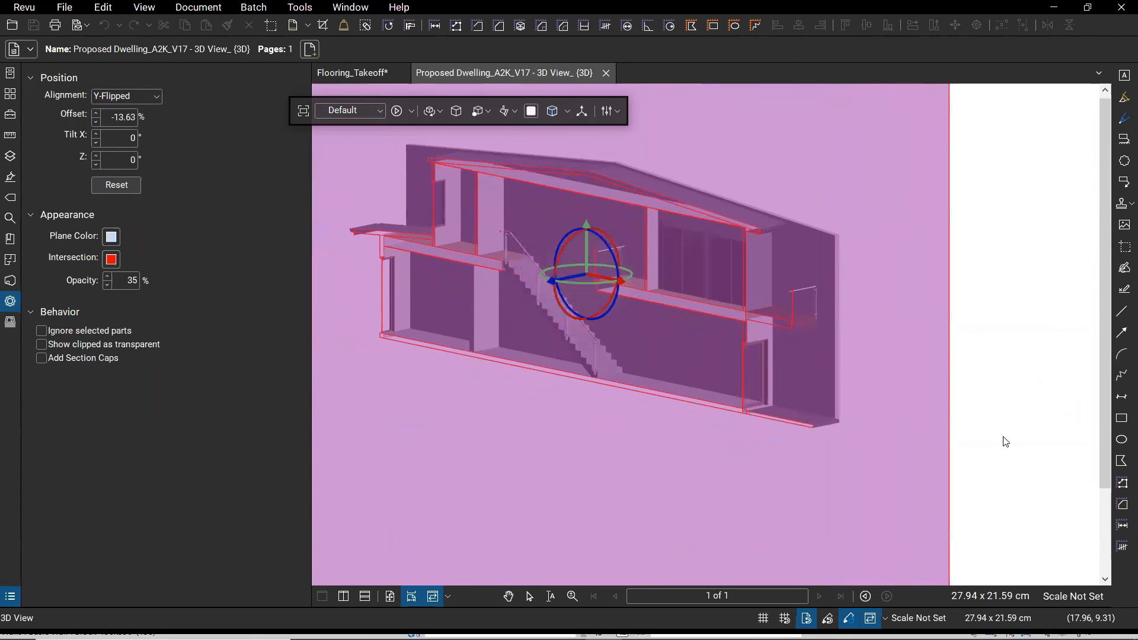
pyautogui.click(1004, 438)
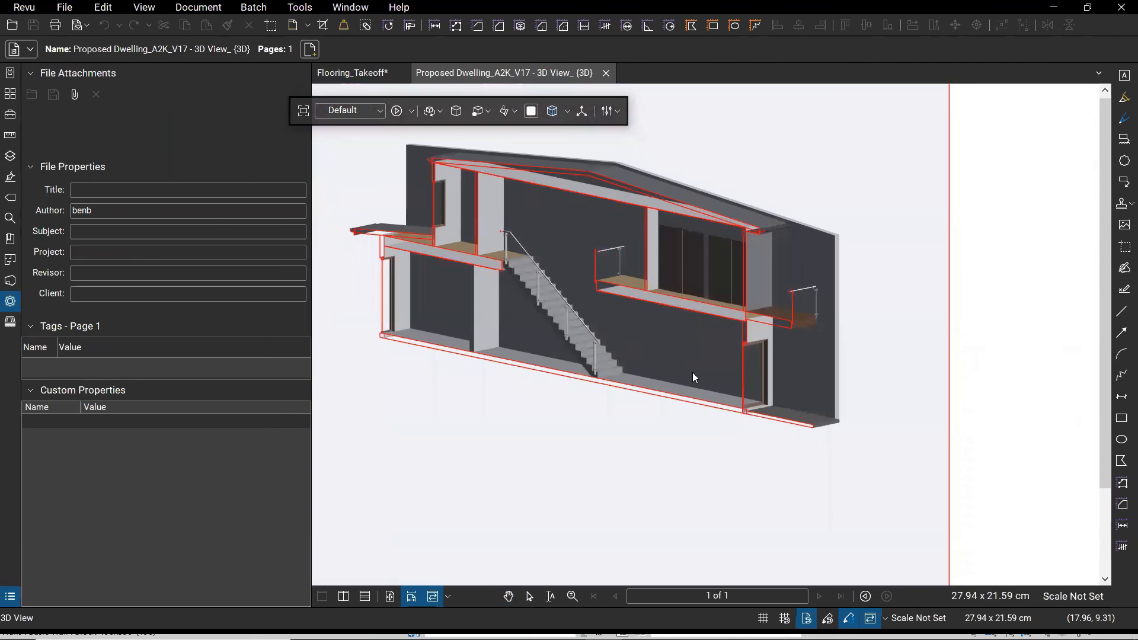
# - Select the concrete stair run and widen the Metadata Name column
pyautogui.click(607, 365)
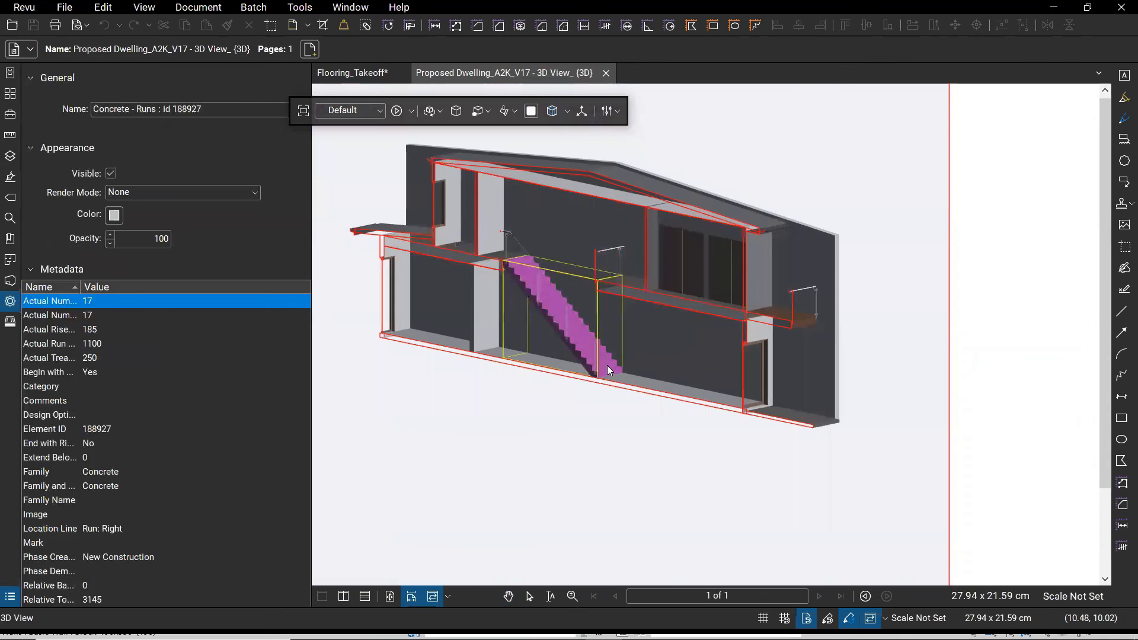
pyautogui.press('ctrl')
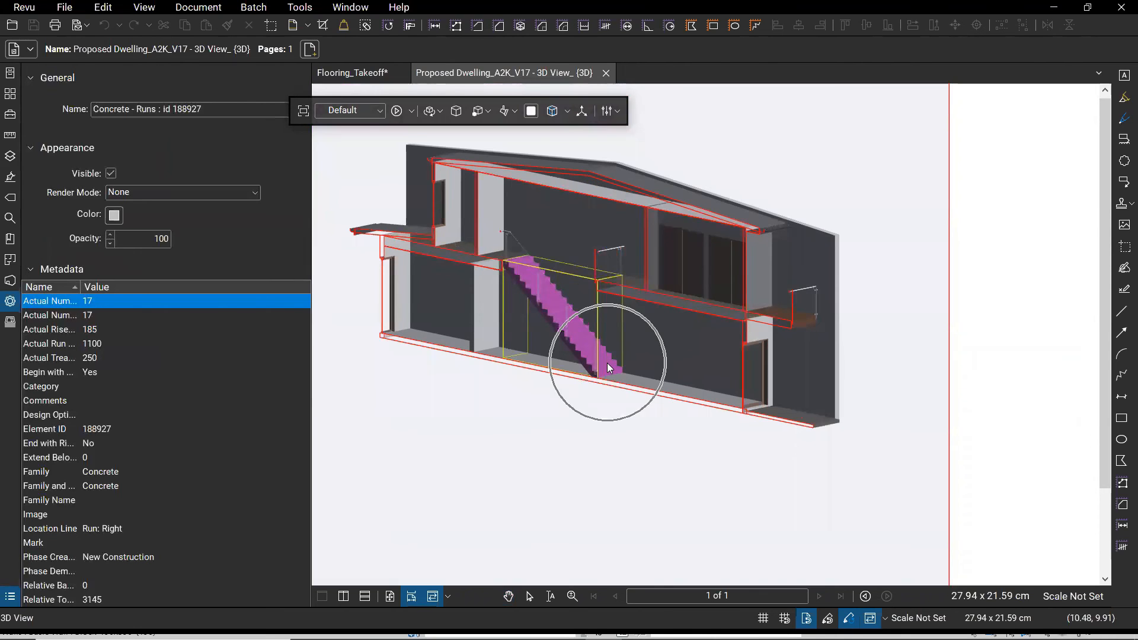
pyautogui.press('ctrl')
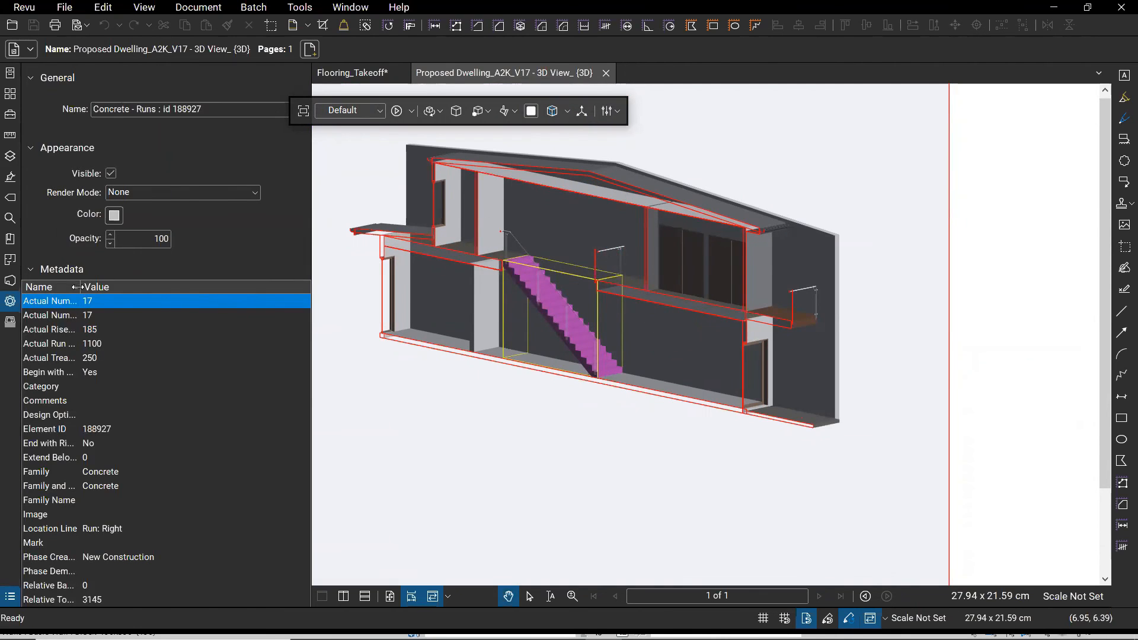
pyautogui.moveTo(80, 287); pyautogui.dragTo(157, 291)
pyautogui.press('ctrl')
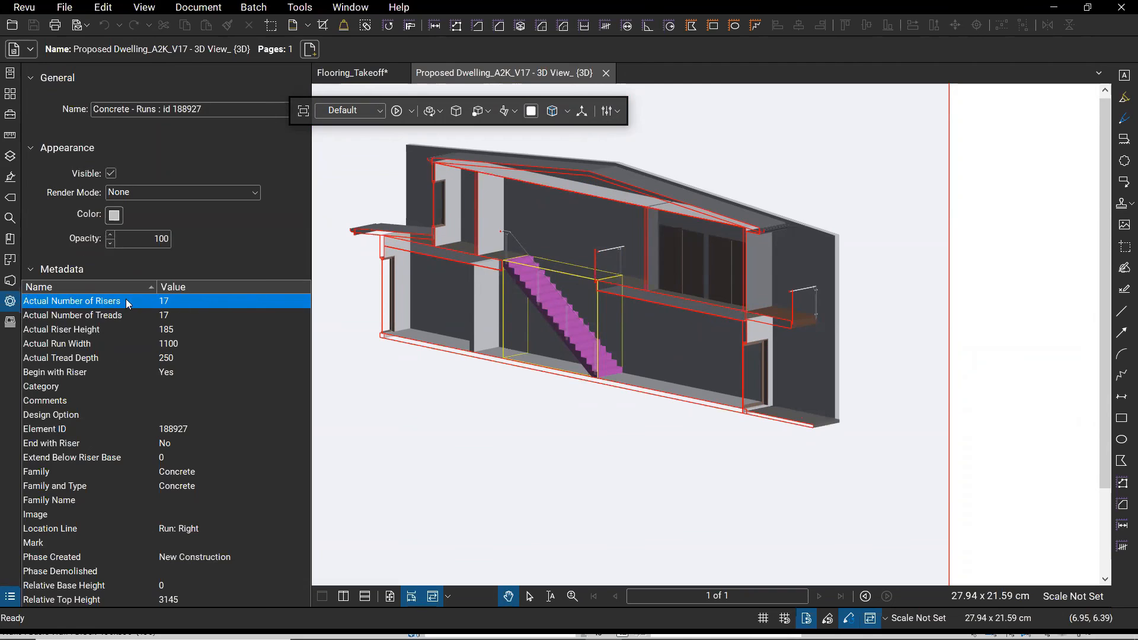
pyautogui.press('ctrl')
pyautogui.press('ctrl')
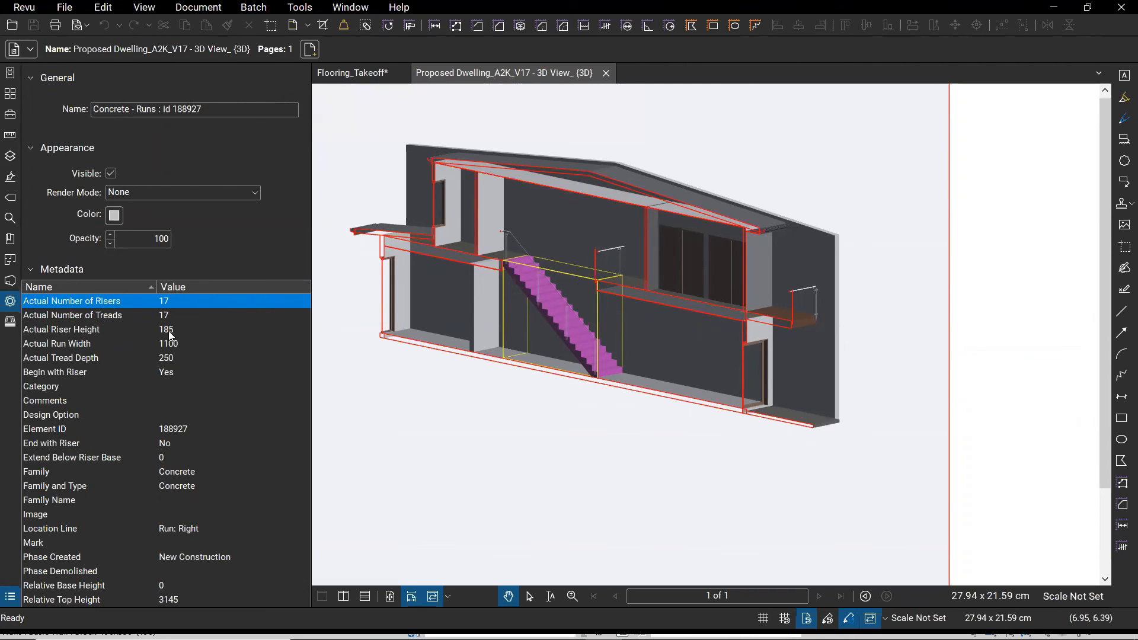
# - Point out the stair's Actual Run Width (1100) and Element ID 188927 rows
pyautogui.click(181, 344)
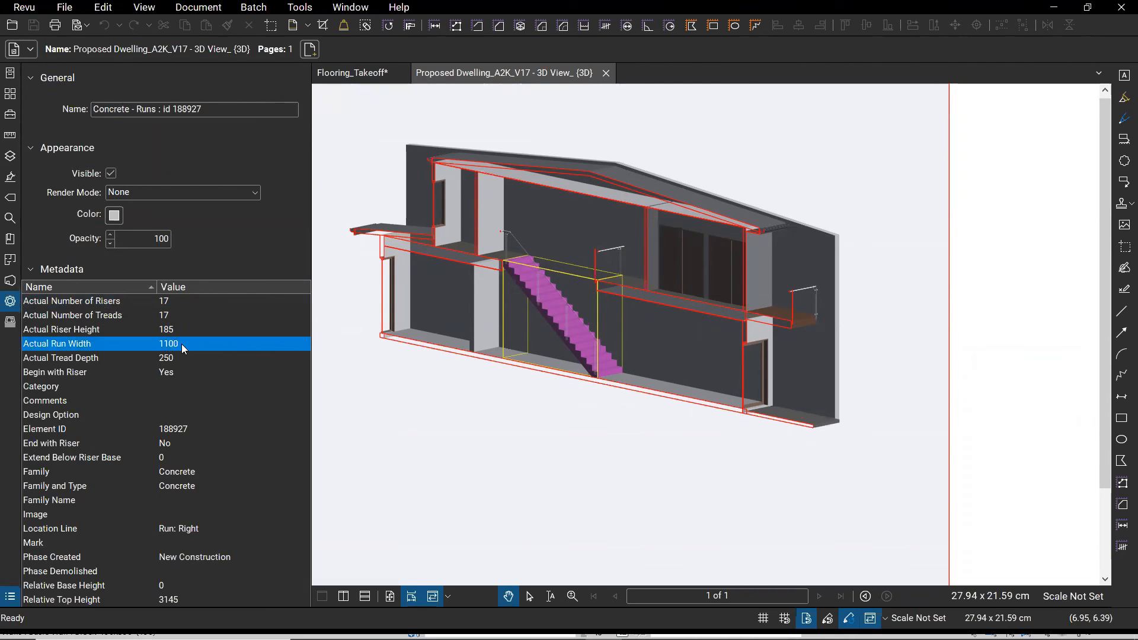
pyautogui.press('ctrl')
pyautogui.click(186, 430)
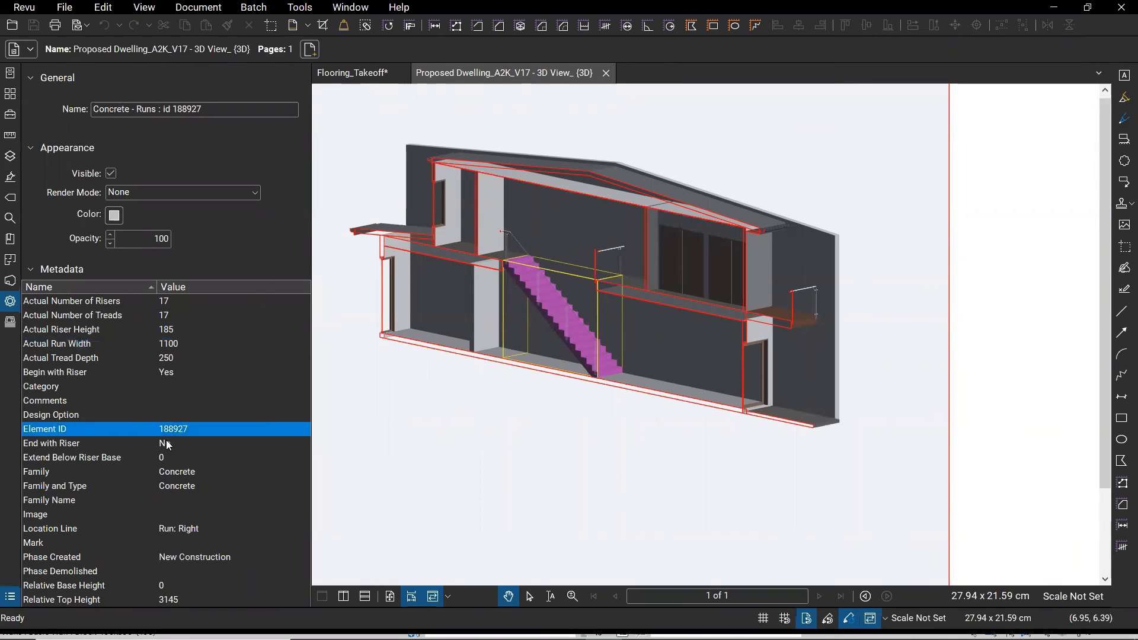
pyautogui.press('ctrl')
pyautogui.press('ctrl')
pyautogui.press('ctrl')
pyautogui.press('ctrl')
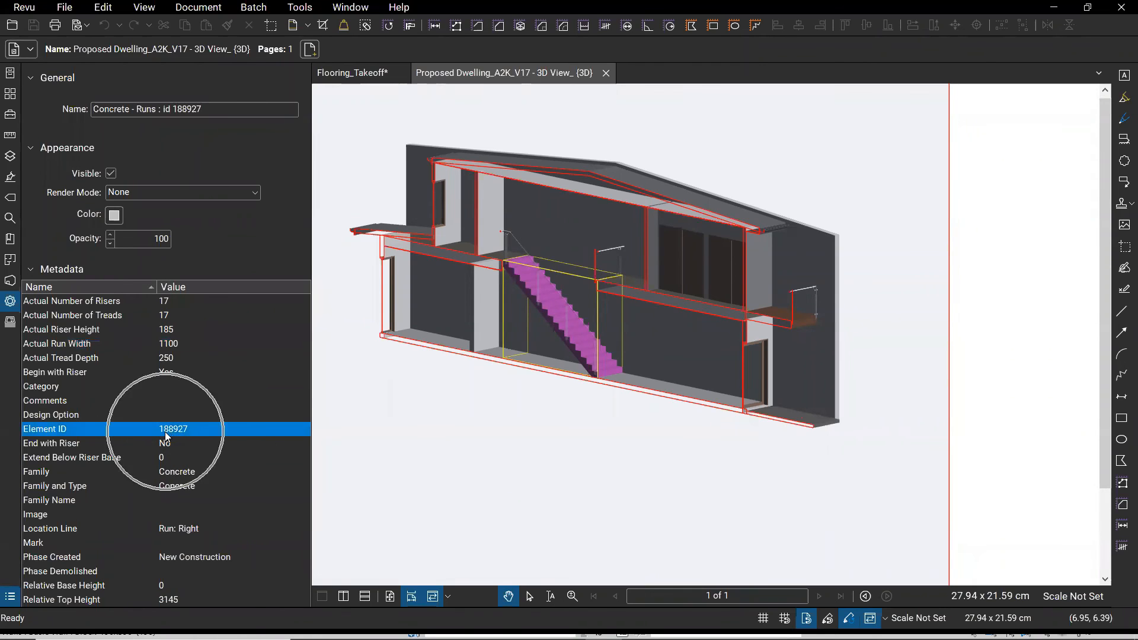
pyautogui.hotkey('alt', 'Tab')
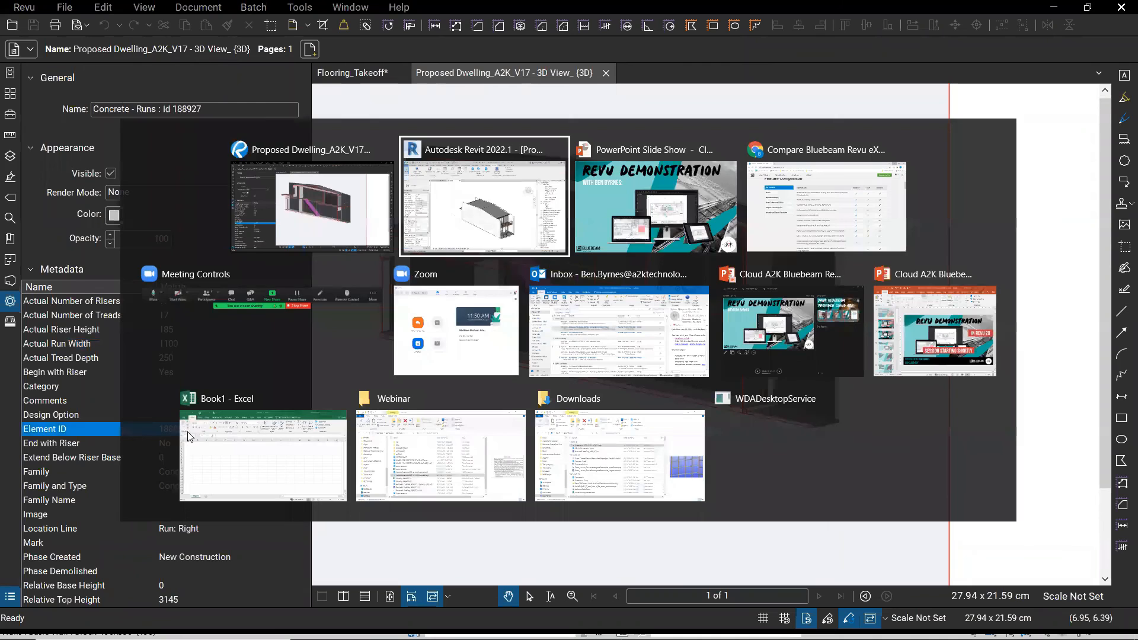
# - In Revit, select the stair run by ID 188927 using Manage > Select by ID
pyautogui.click(264, 455)
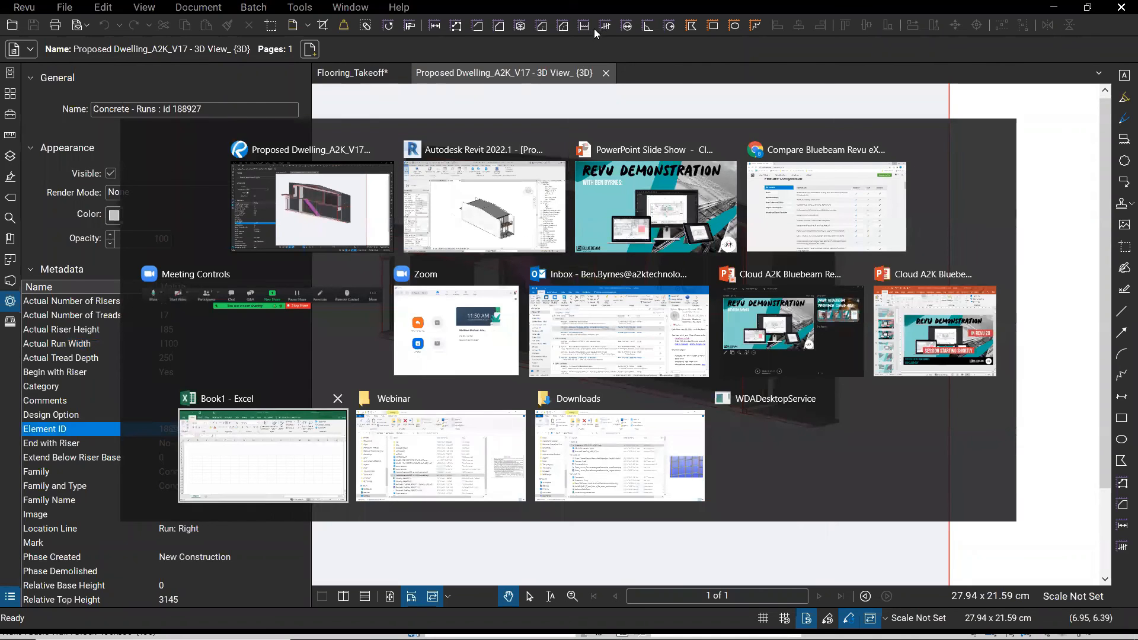
pyautogui.click(484, 207)
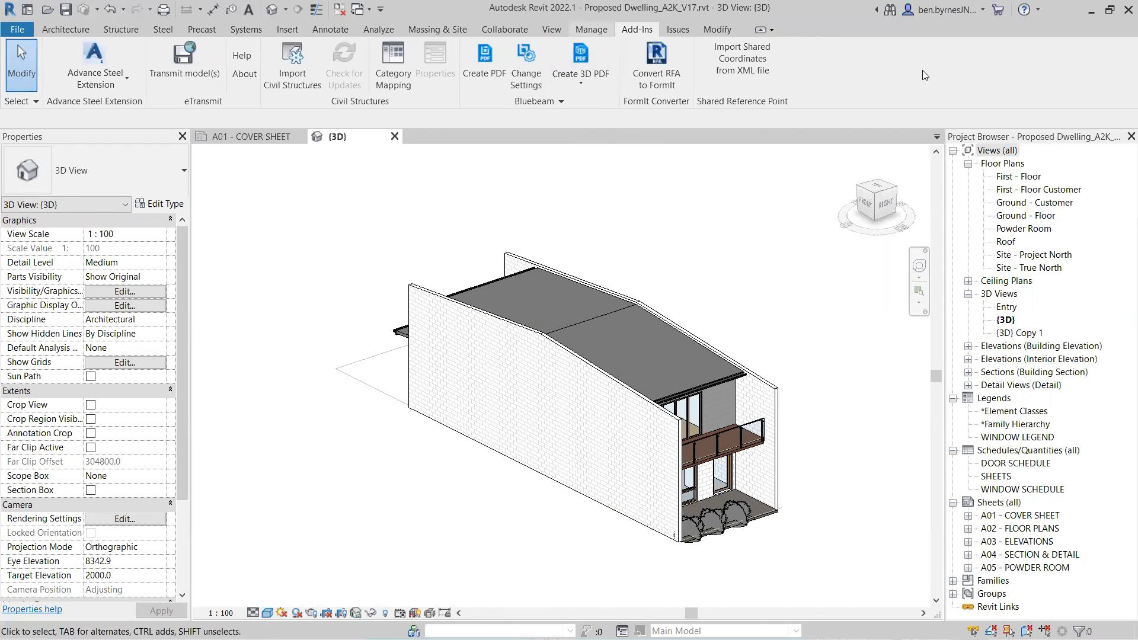
pyautogui.click(591, 30)
pyautogui.click(975, 65)
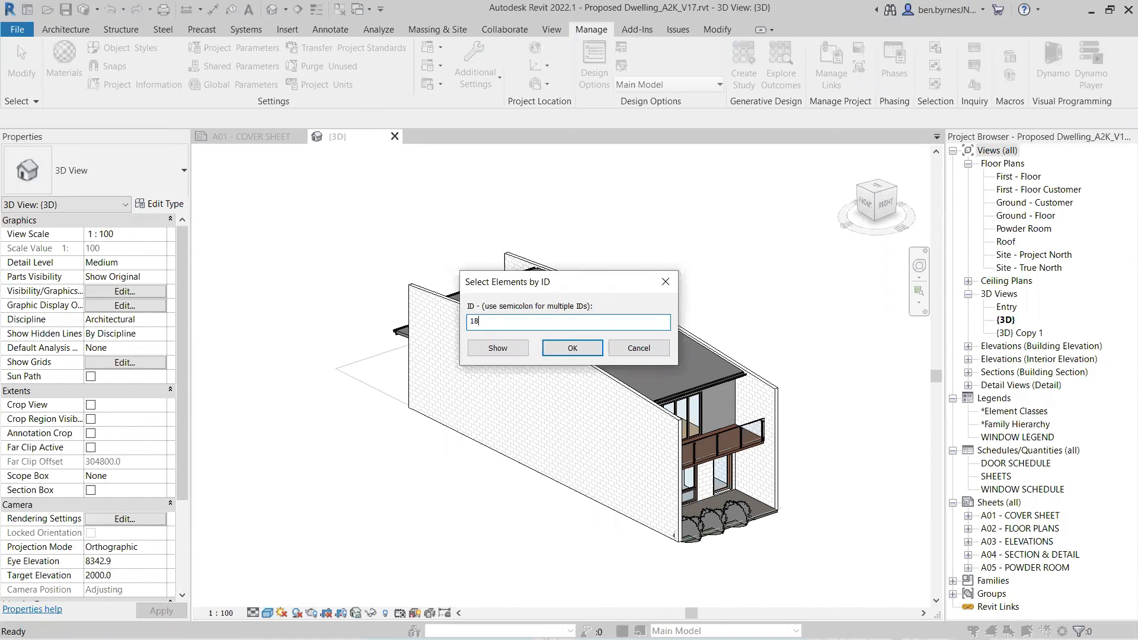
pyautogui.write('188927')
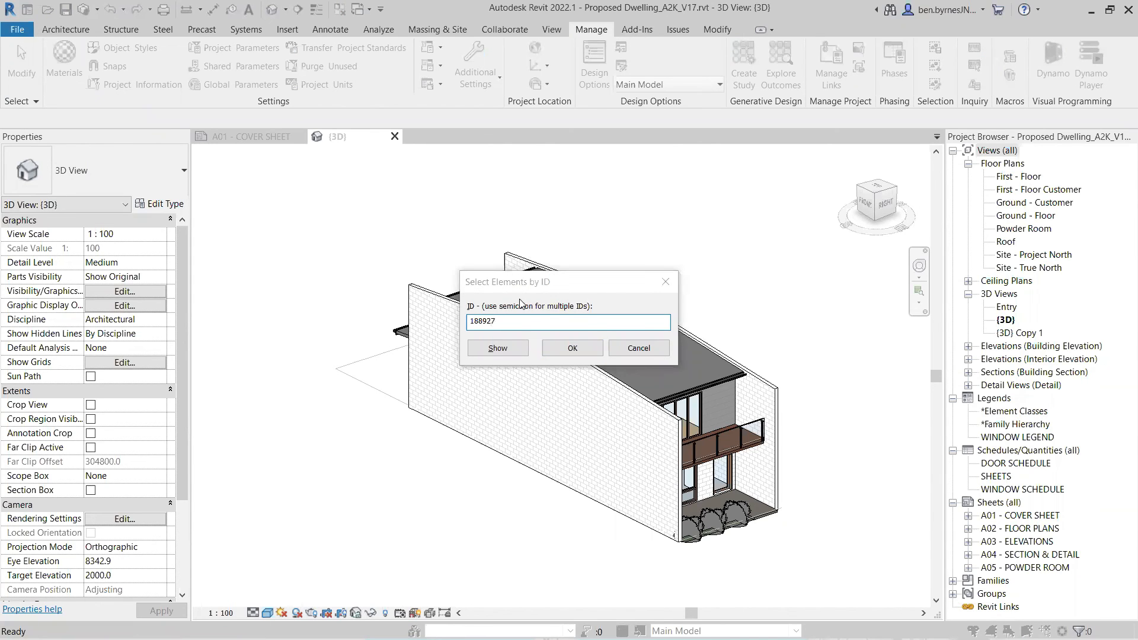
pyautogui.hotkey('alt', 'Tab')
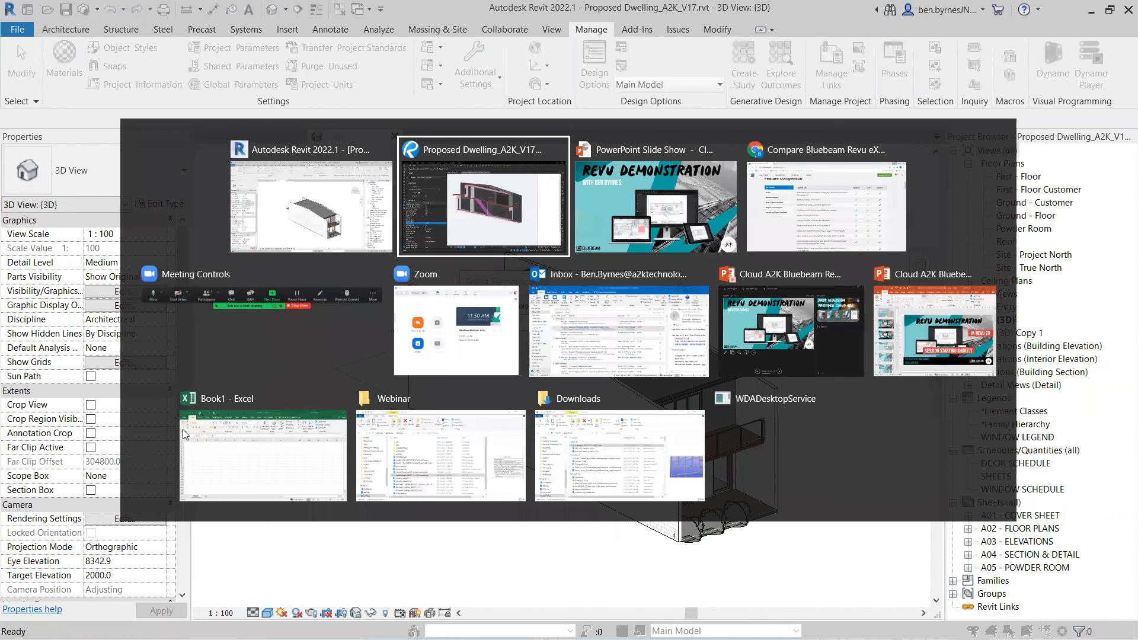
pyautogui.hotkey('alt', 'Tab')
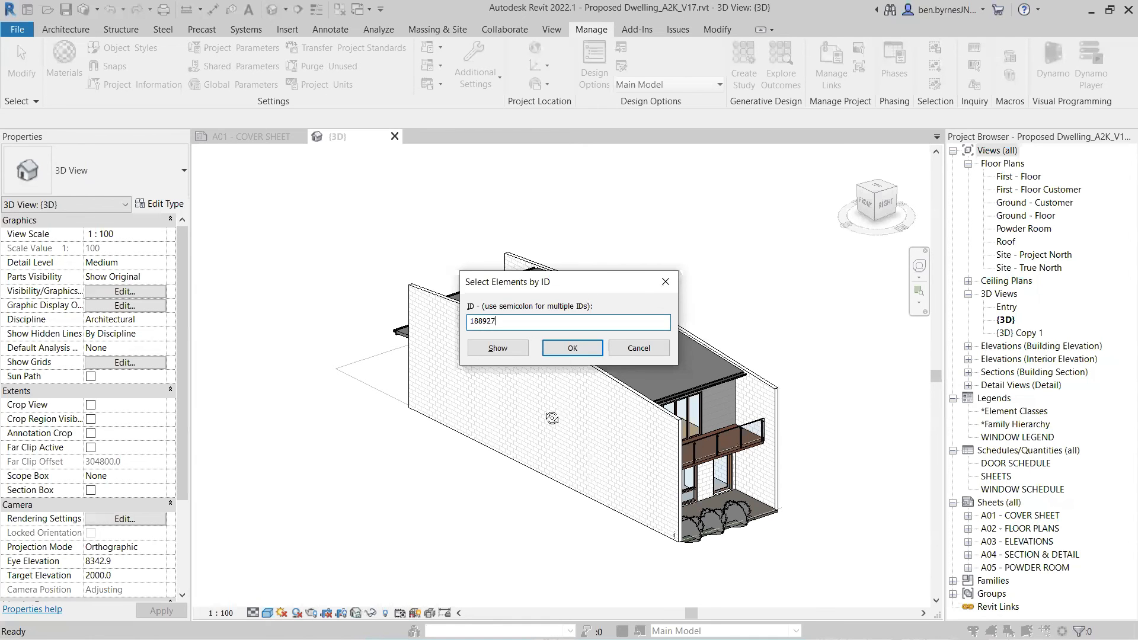
pyautogui.press('Return')
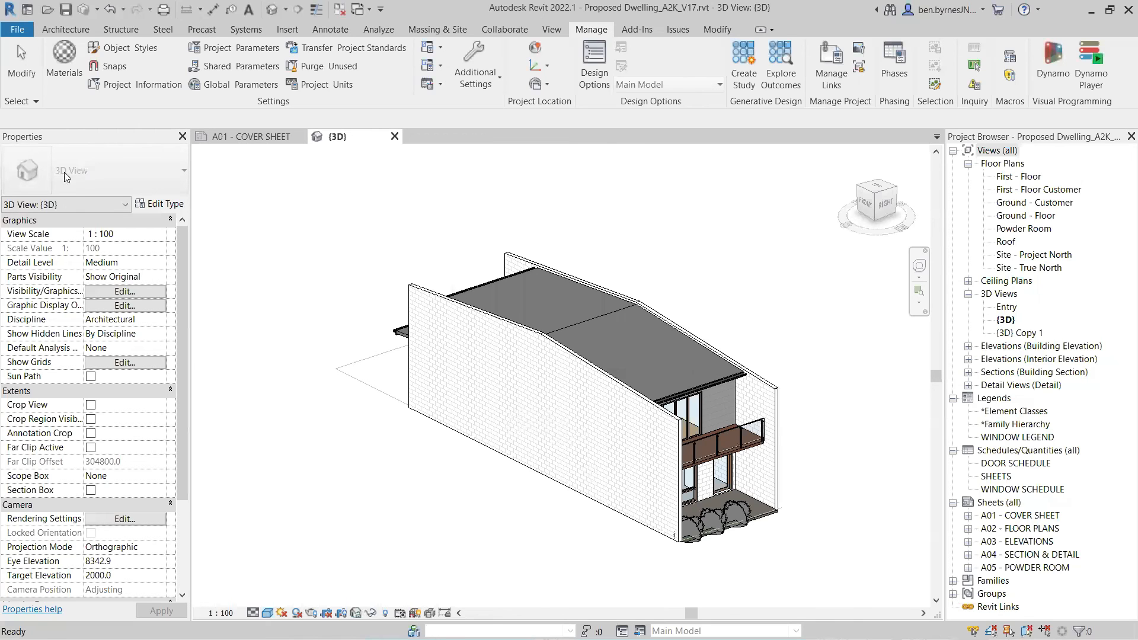
# - Crop the 3D view to a Selection Box (BX) around the stair, orbit it, and return to Revu
pyautogui.press('b')
pyautogui.press('x')
pyautogui.moveTo(770, 497); pyautogui.dragTo(103, 365)
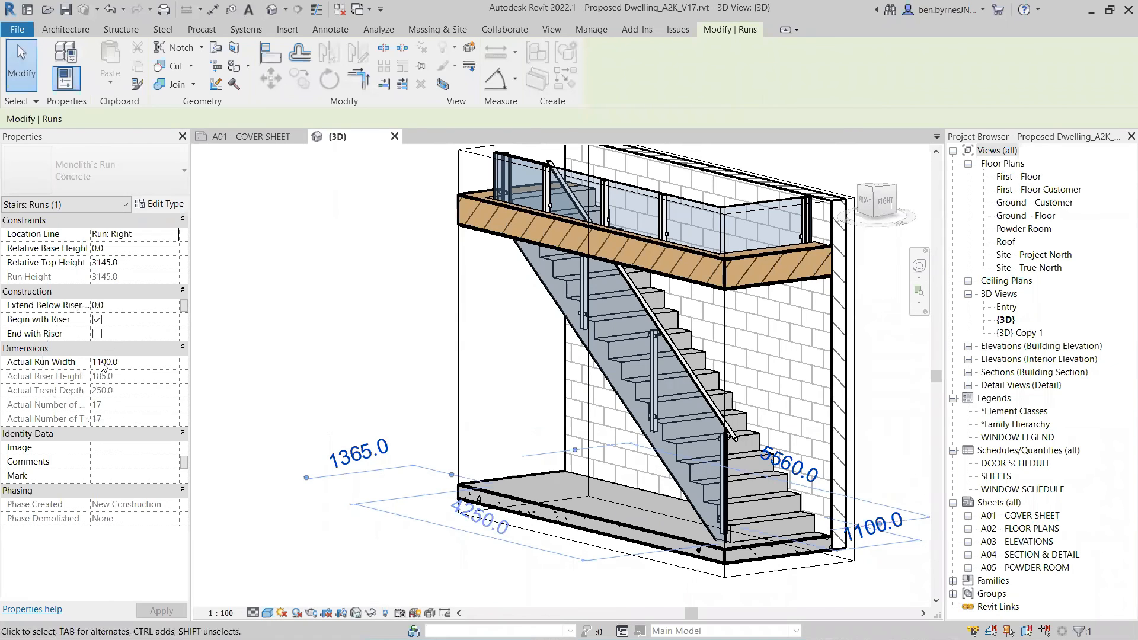
pyautogui.hotkey('alt', 'Tab')
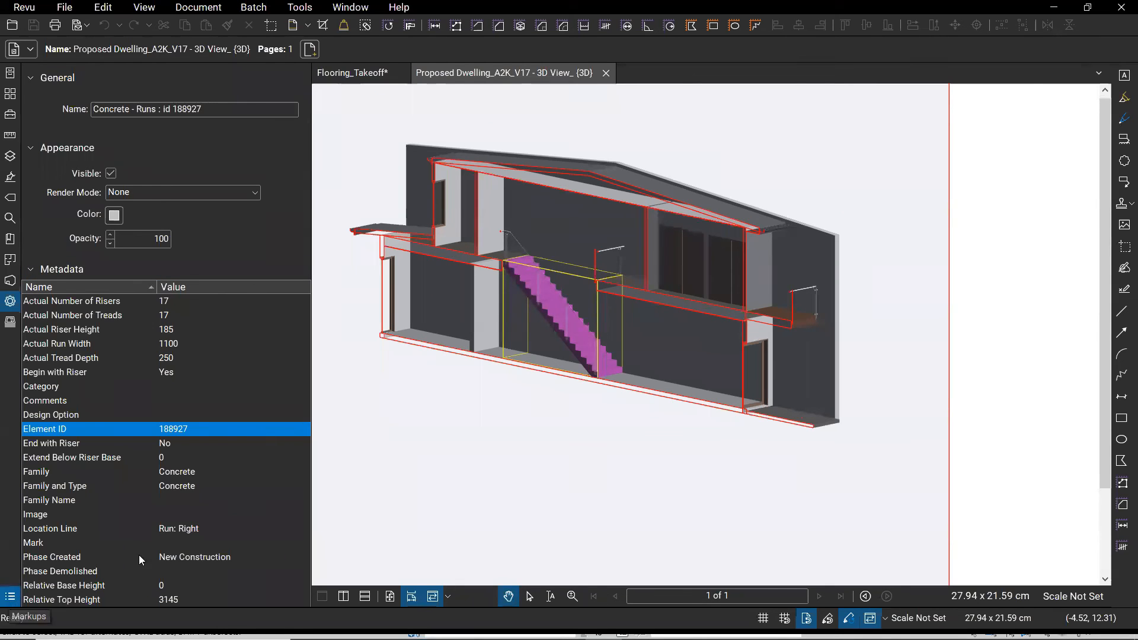
# - Clear the 3D selection and open an enlarged 3D Model Tree panel
pyautogui.click(512, 463)
pyautogui.click(981, 469)
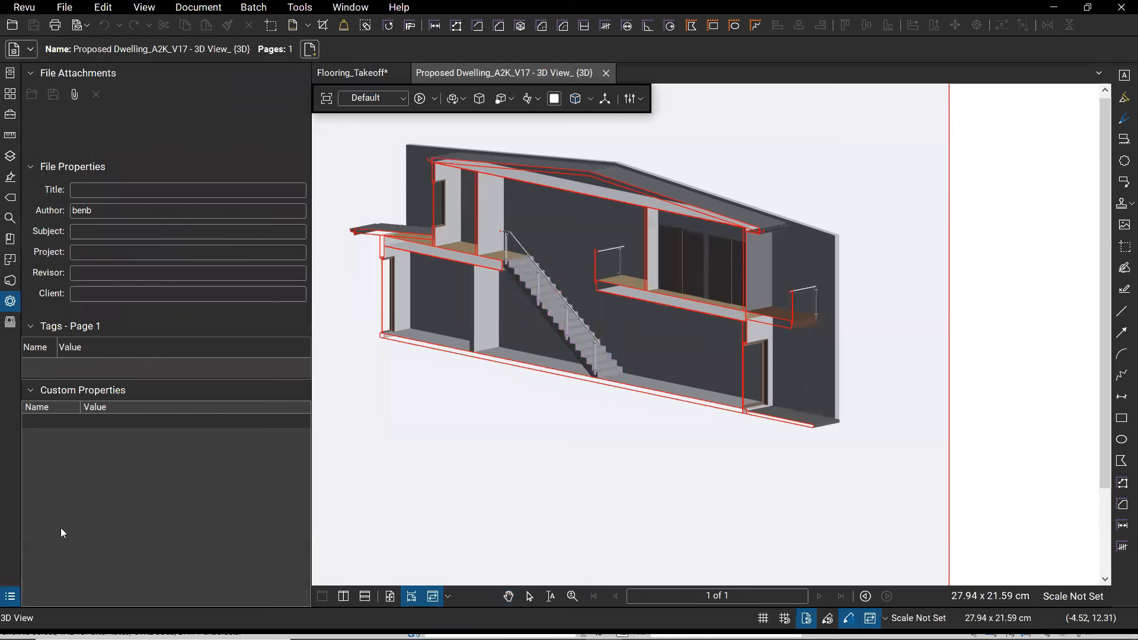
pyautogui.click(11, 596)
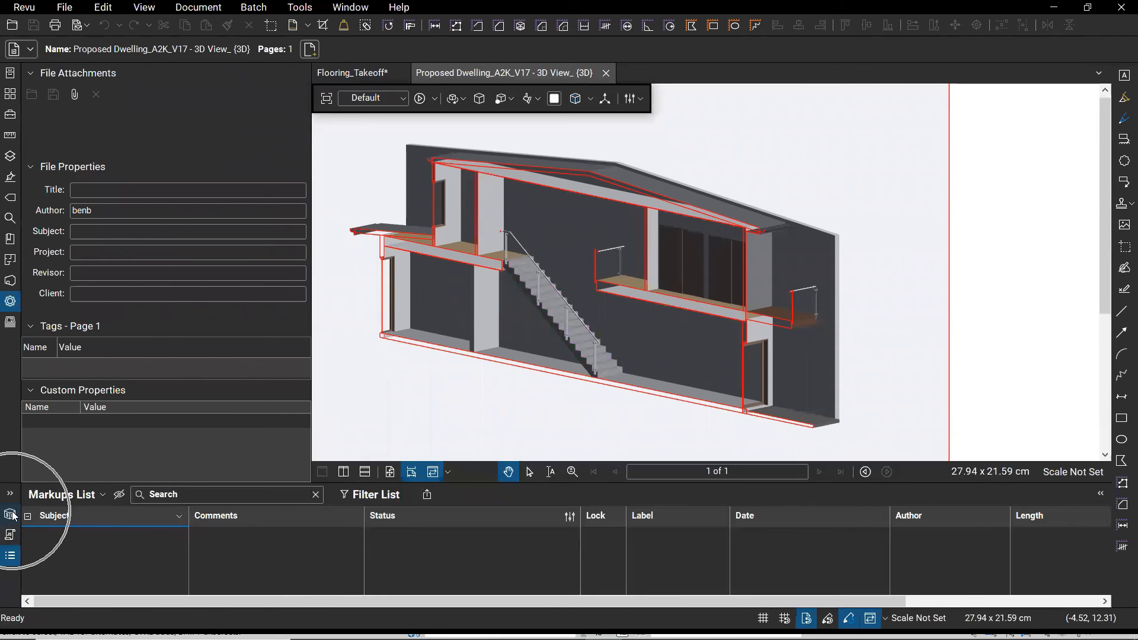
pyautogui.click(10, 515)
pyautogui.moveTo(454, 482); pyautogui.dragTo(442, 411)
# - Select Glass - Top Rails, read its lengths 4915, 5639 and 5370, then close the tree
pyautogui.click(98, 508)
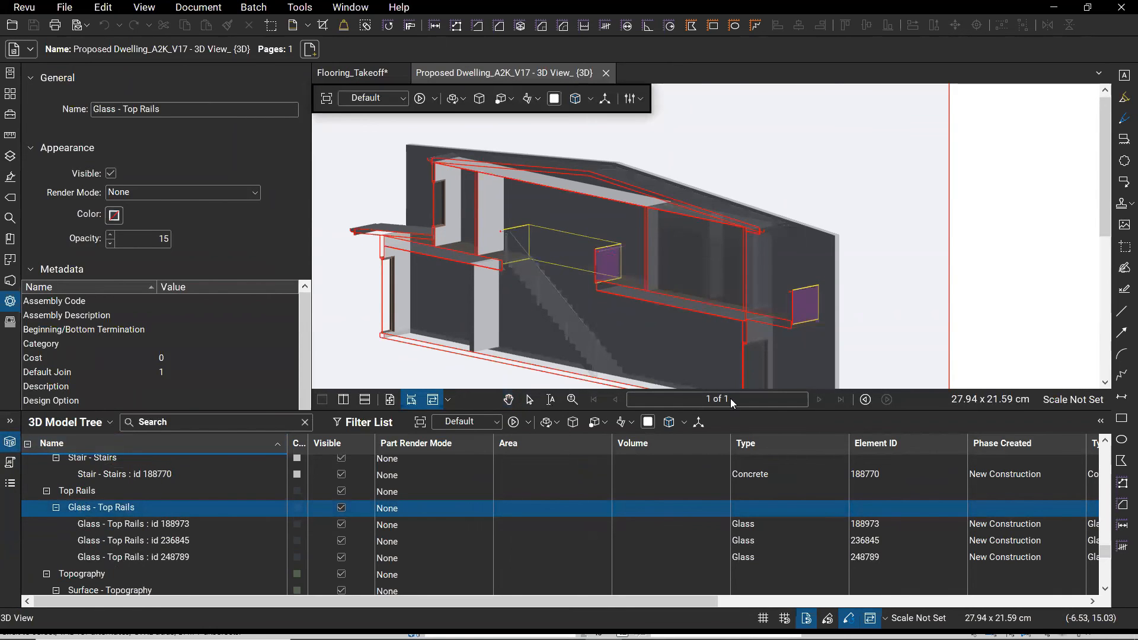
pyautogui.moveTo(143, 600); pyautogui.dragTo(562, 613)
pyautogui.press('ctrl')
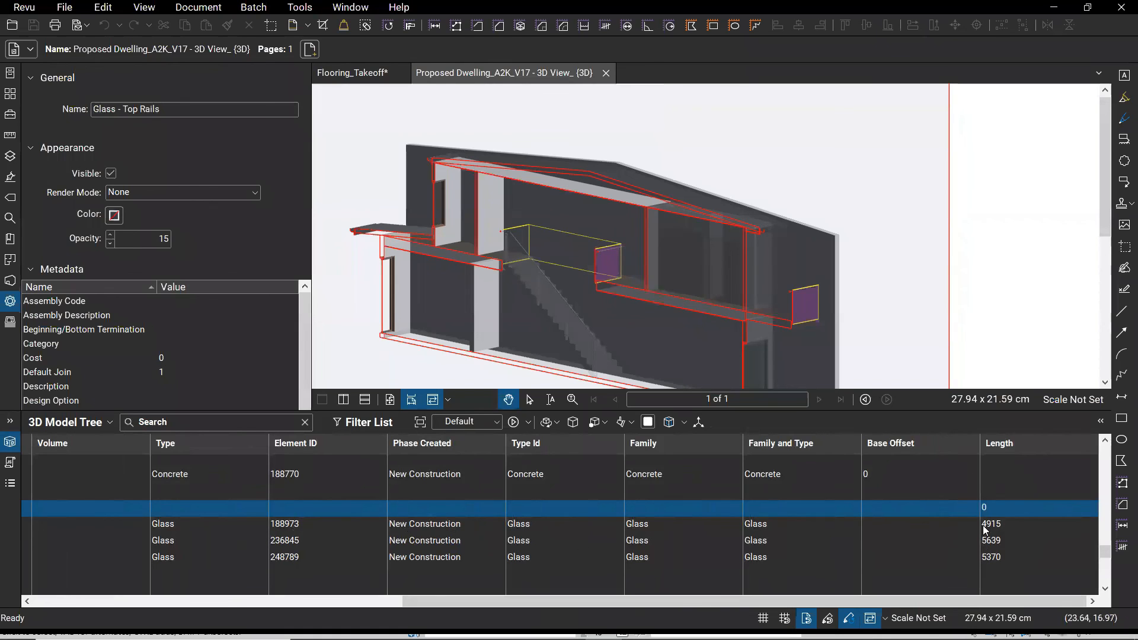
pyautogui.press('ctrl')
pyautogui.click(629, 307)
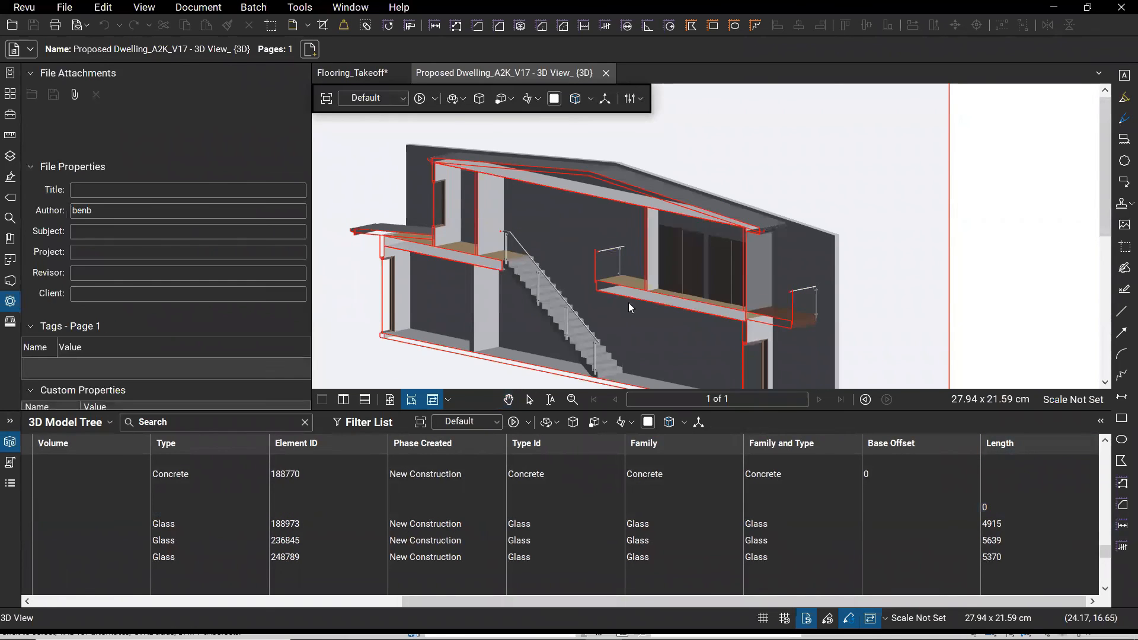
pyautogui.click(10, 444)
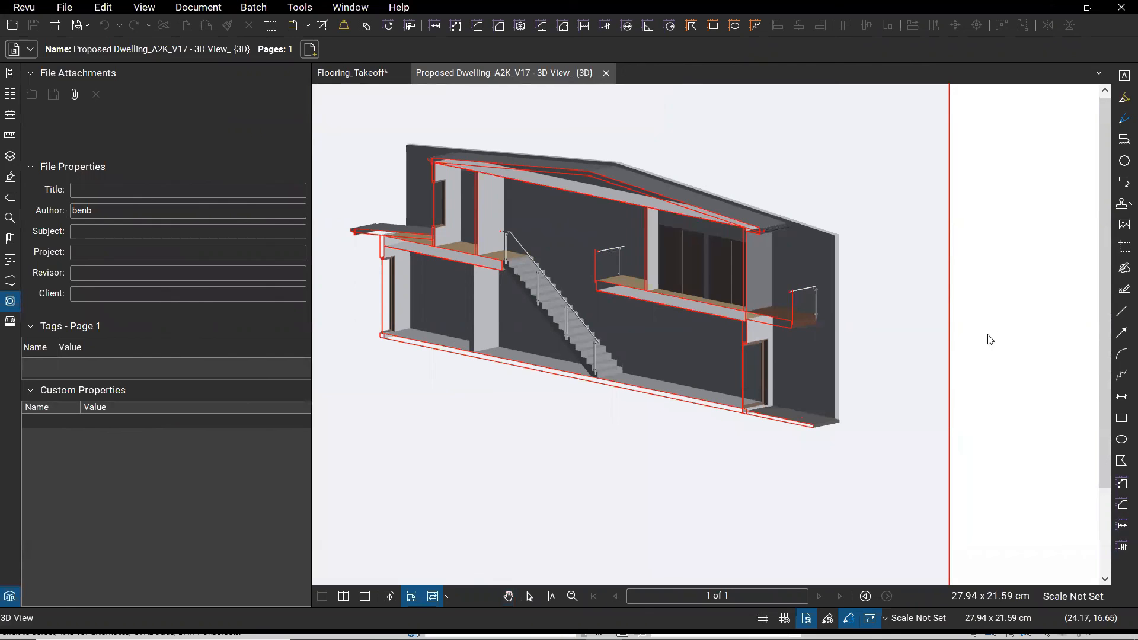
# - Close the 3D View tab and open Convert-Scanned-PDF-to-text-Featured.png from disk as an image file
pyautogui.click(606, 74)
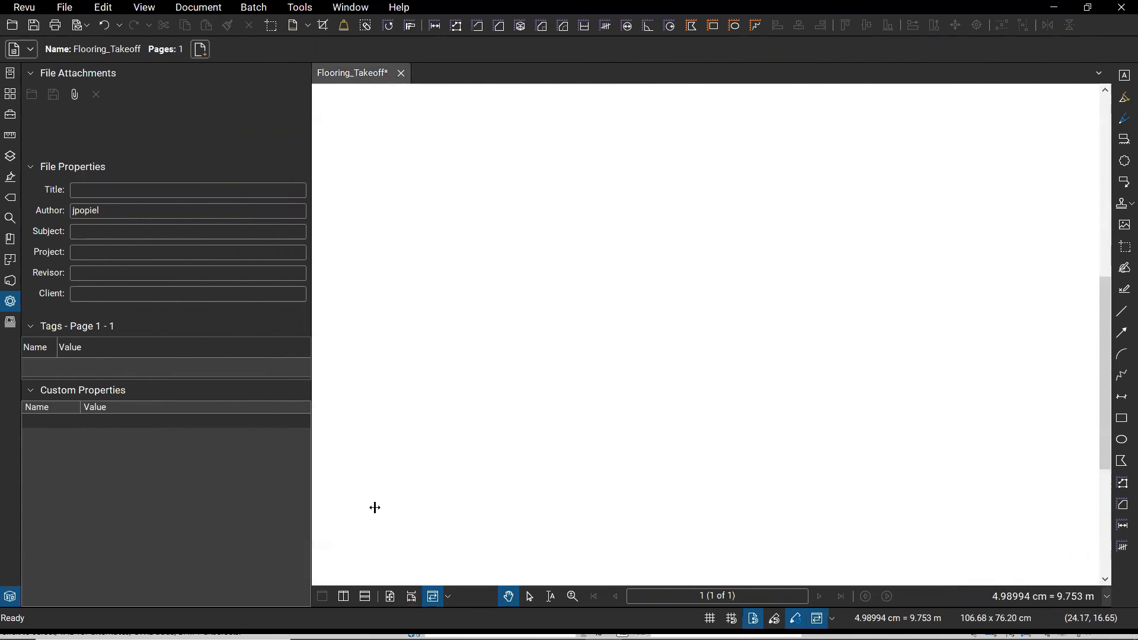
pyautogui.click(10, 305)
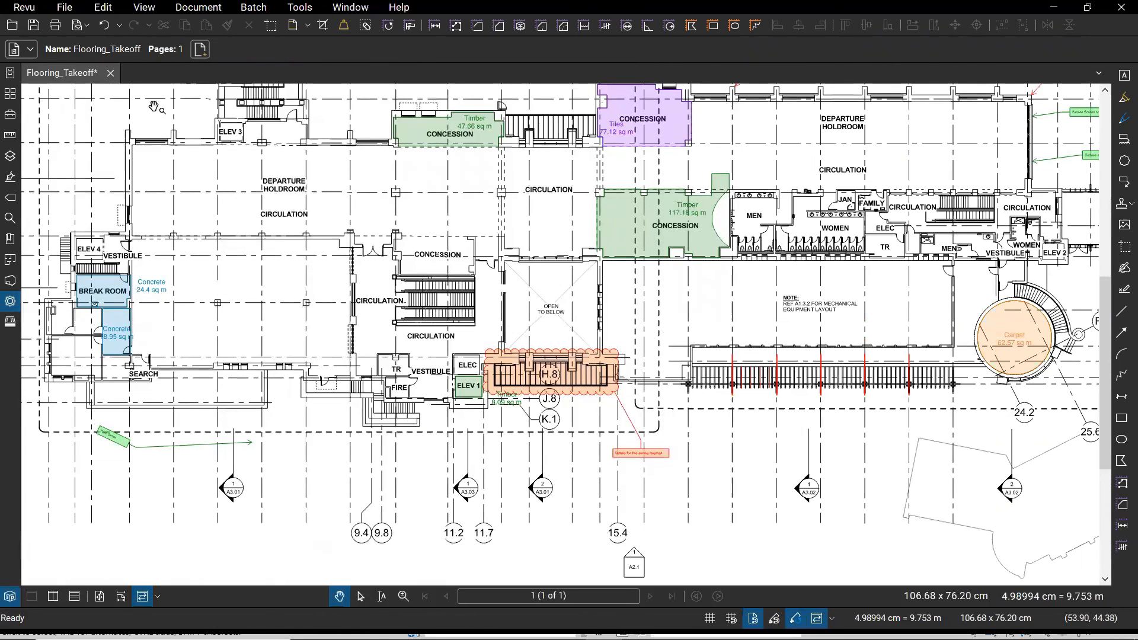
pyautogui.click(61, 8)
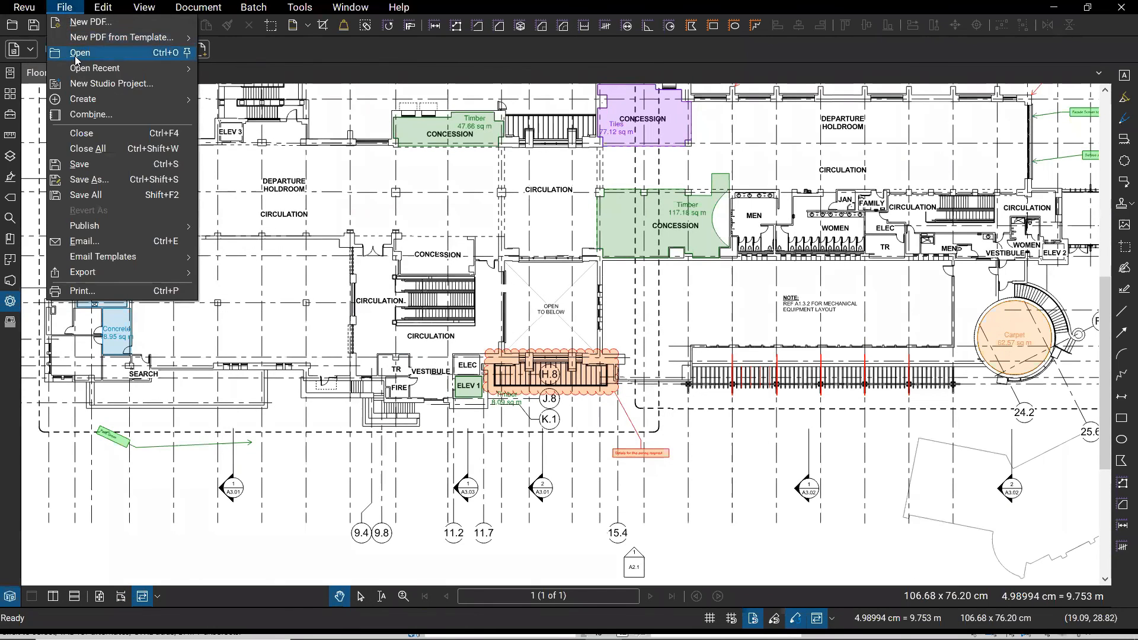
pyautogui.click(80, 54)
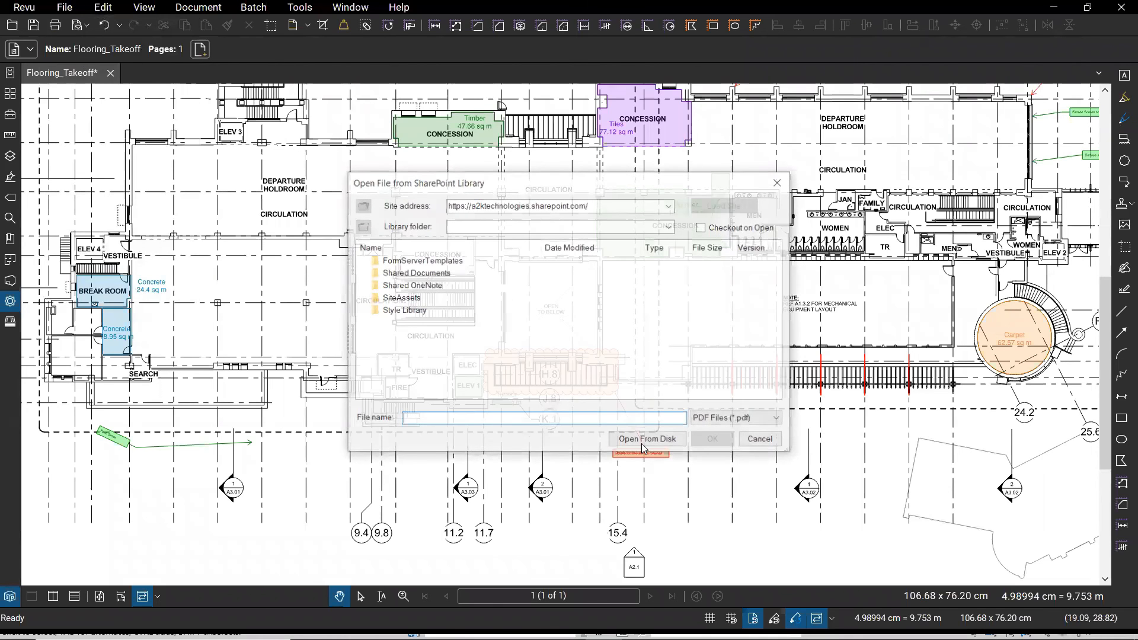
pyautogui.click(642, 442)
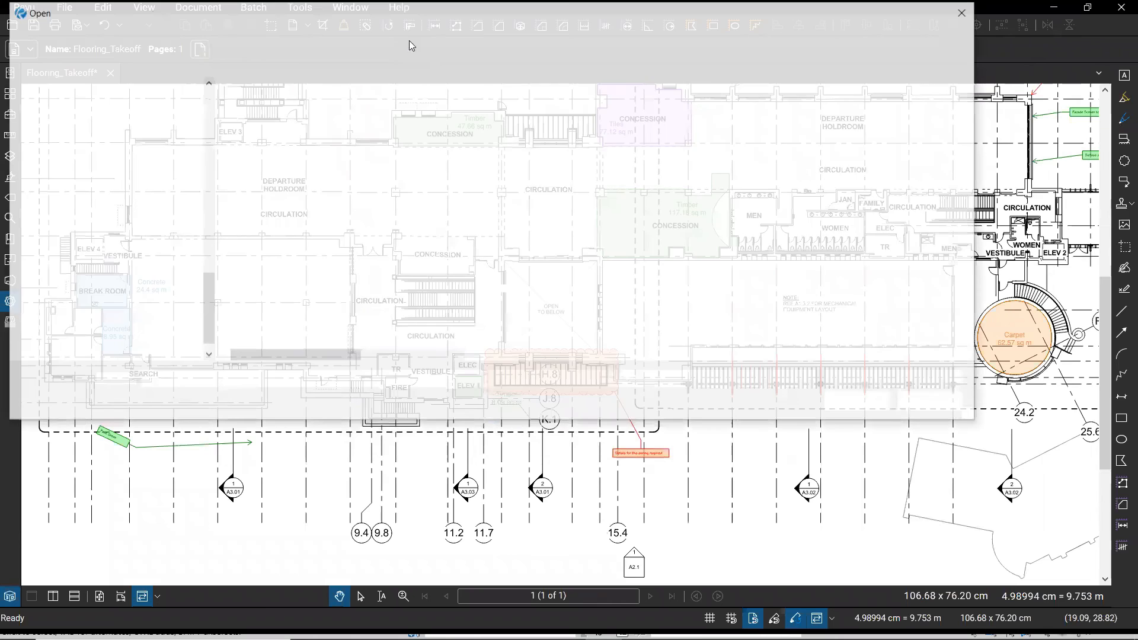
pyautogui.click(912, 380)
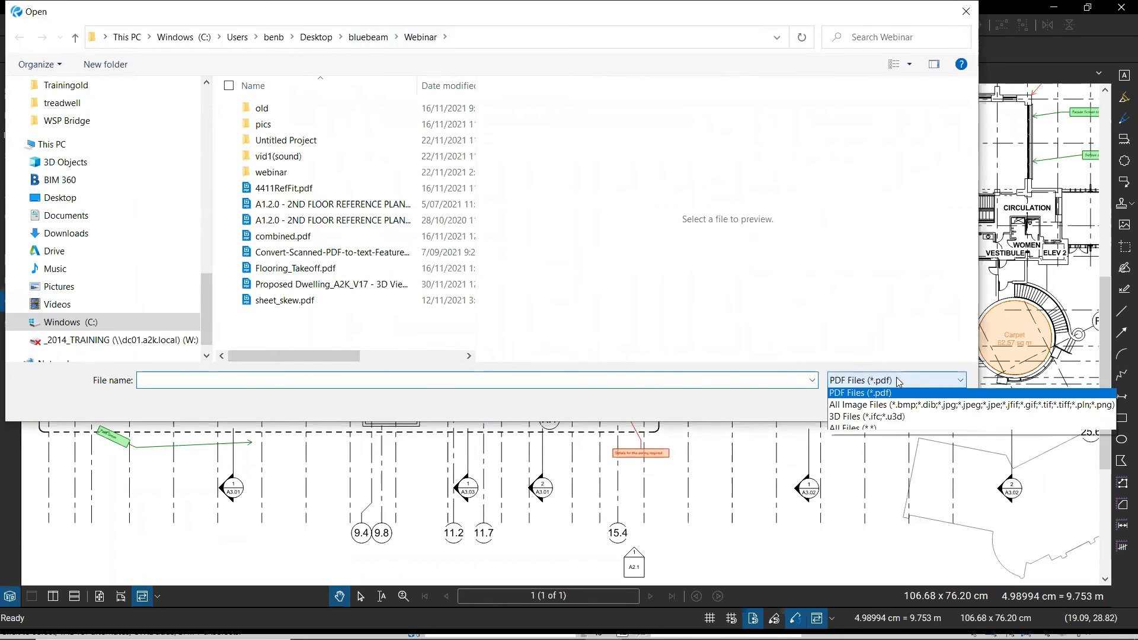
pyautogui.click(878, 409)
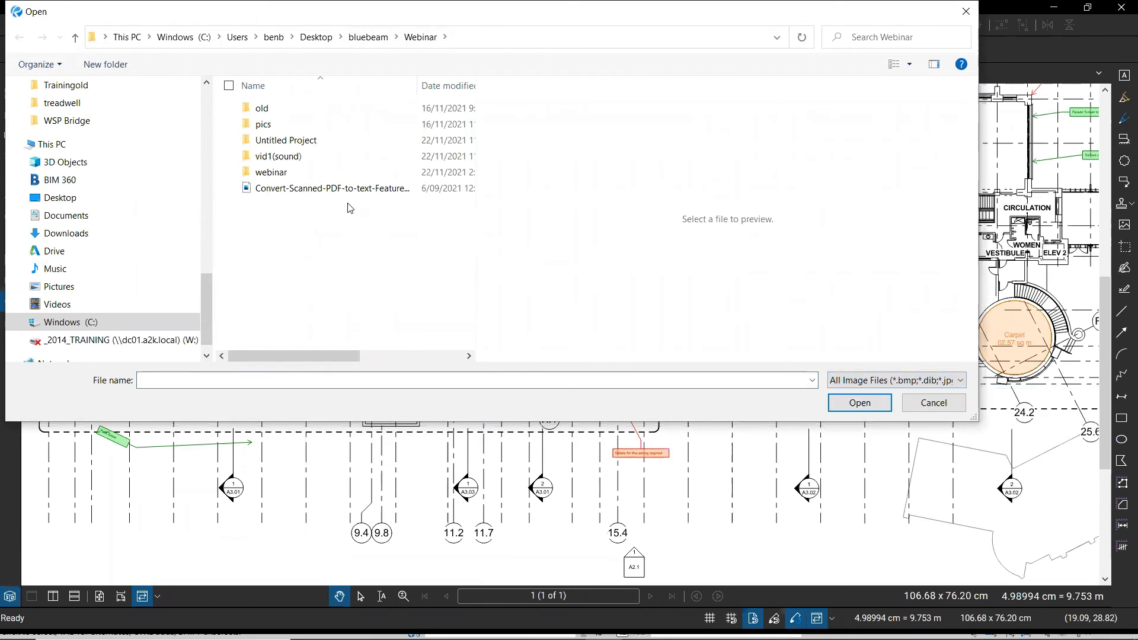
pyautogui.click(256, 189)
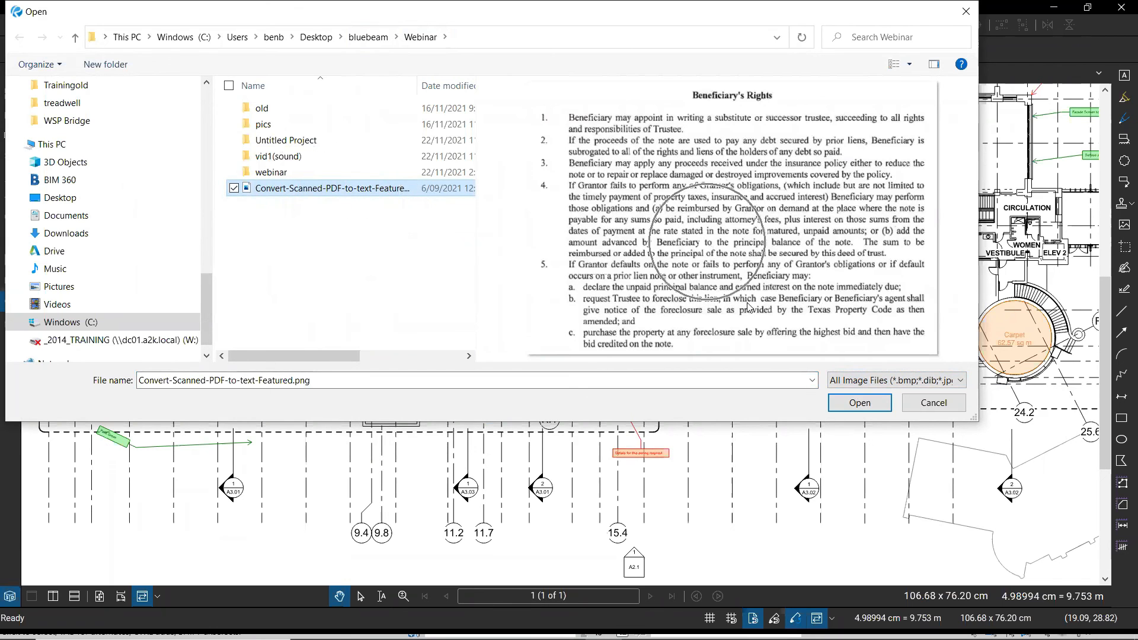
pyautogui.click(831, 402)
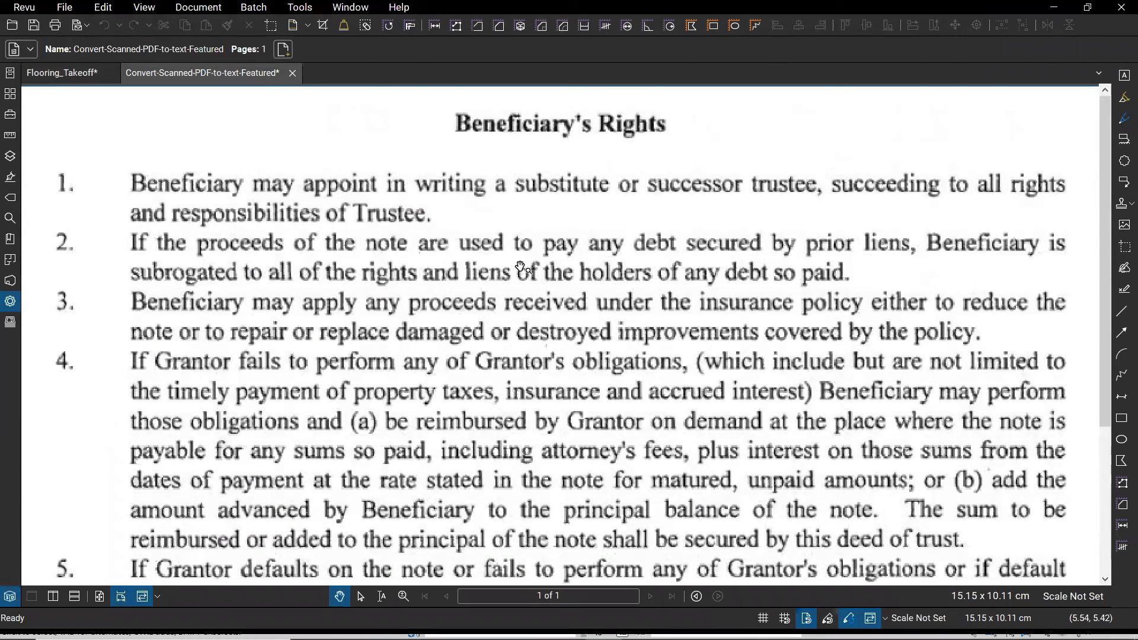
pyautogui.scroll(1, 516, 288)
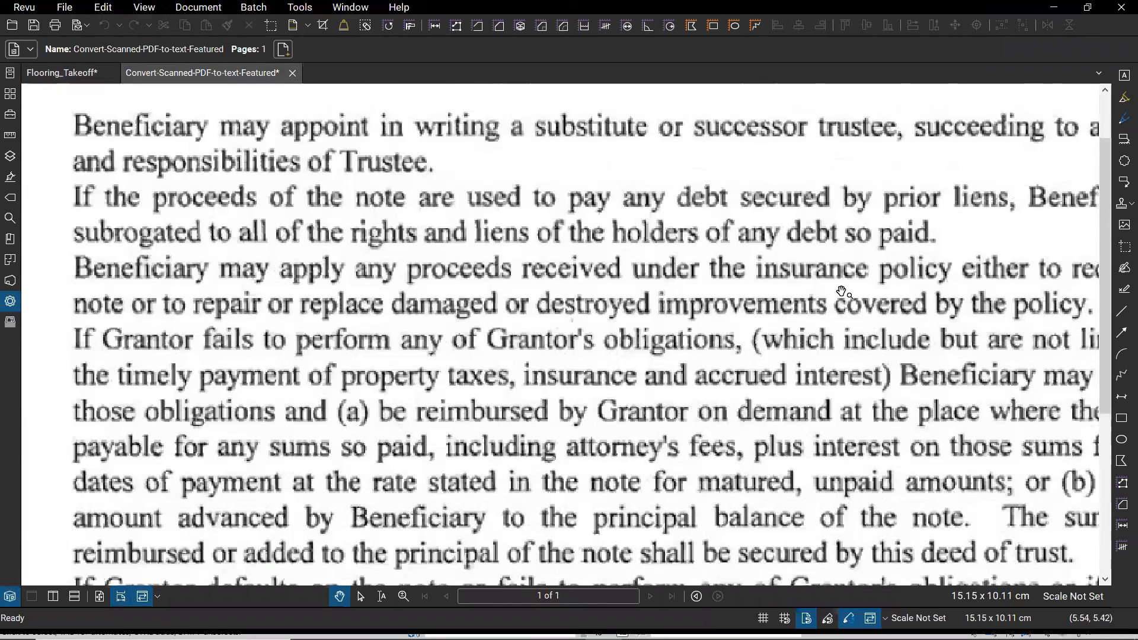
pyautogui.scroll(1, 842, 291)
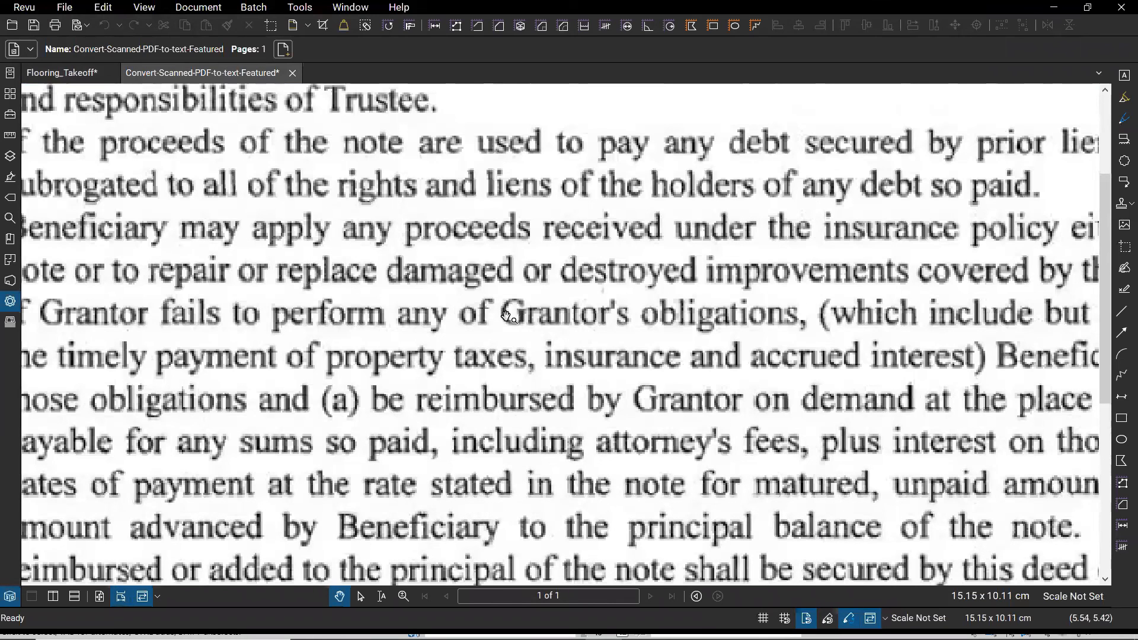
pyautogui.scroll(12, 471, 375)
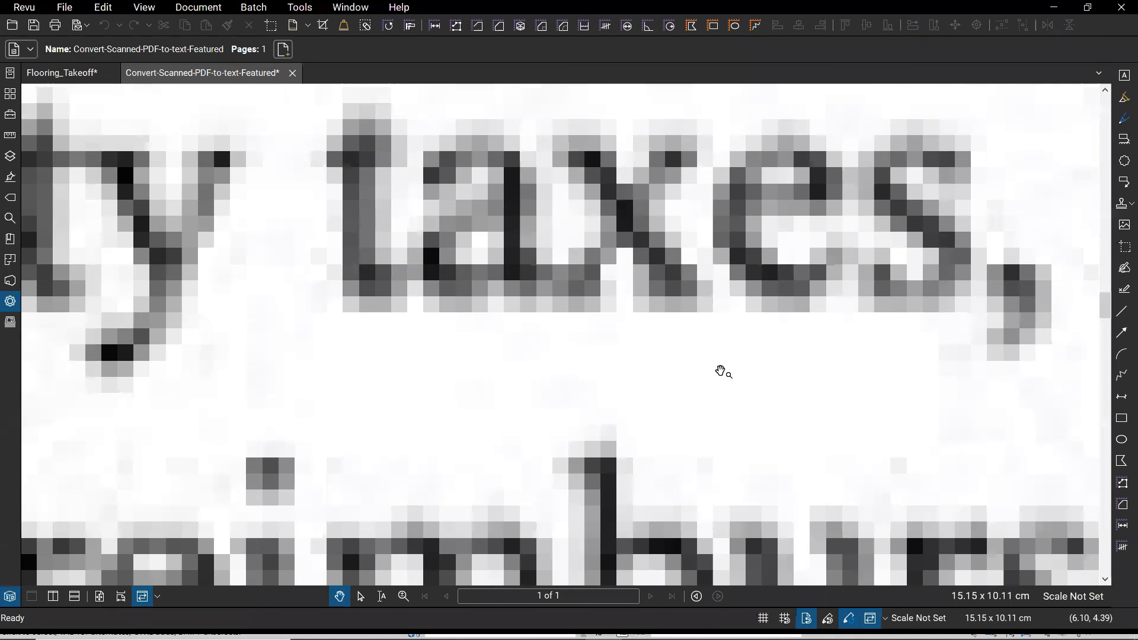
pyautogui.scroll(-10, 652, 356)
pyautogui.scroll(-3, 323, 337)
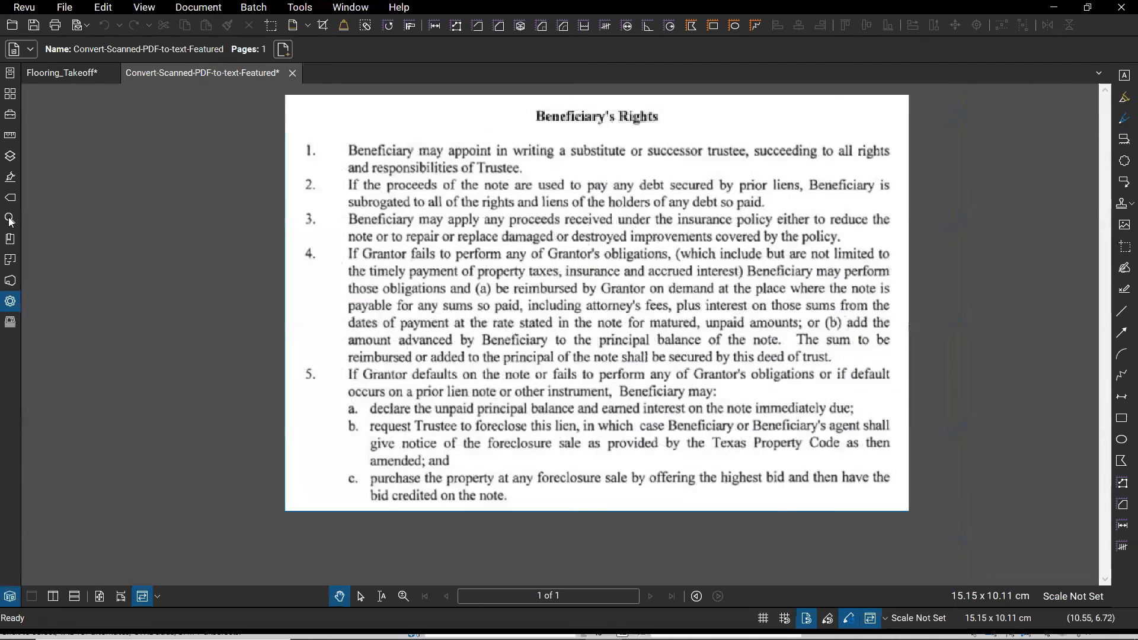
# - Search the current document for 'Beneficiary', getting 0 results on the scanned image
pyautogui.click(10, 219)
pyautogui.write('beneficiary')
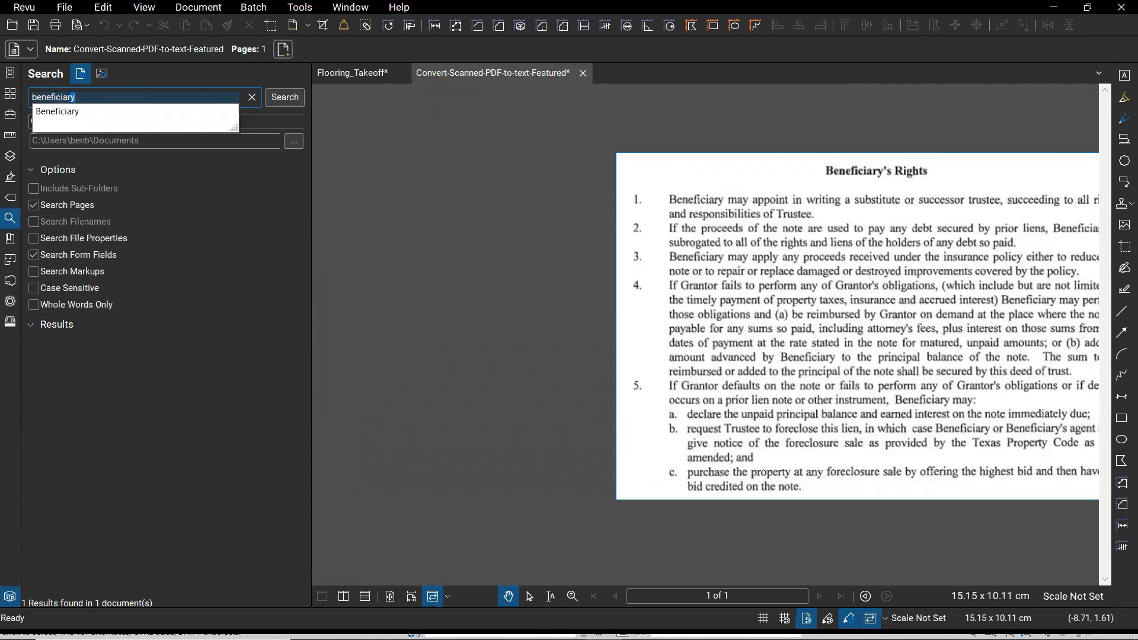
pyautogui.click(141, 112)
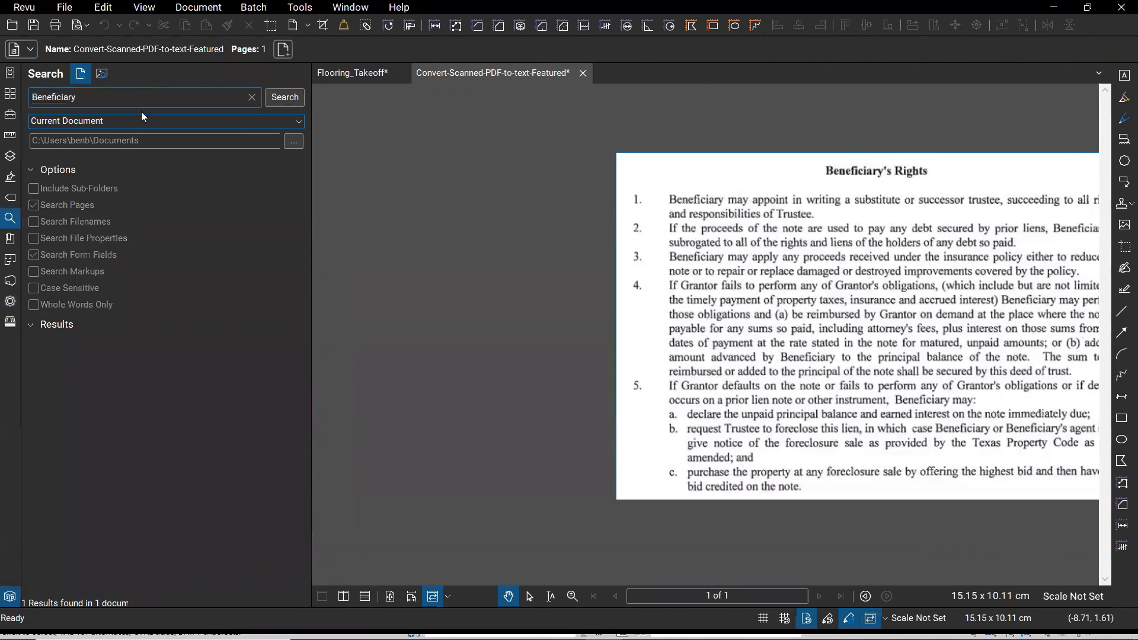
pyautogui.click(285, 97)
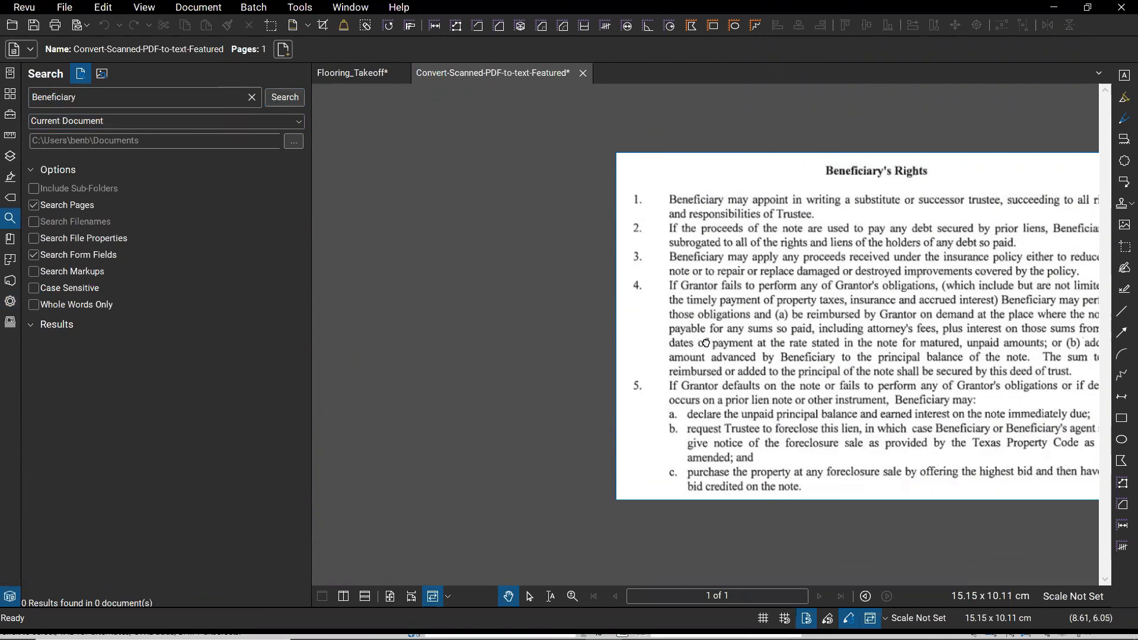
pyautogui.moveTo(706, 343); pyautogui.dragTo(500, 326)
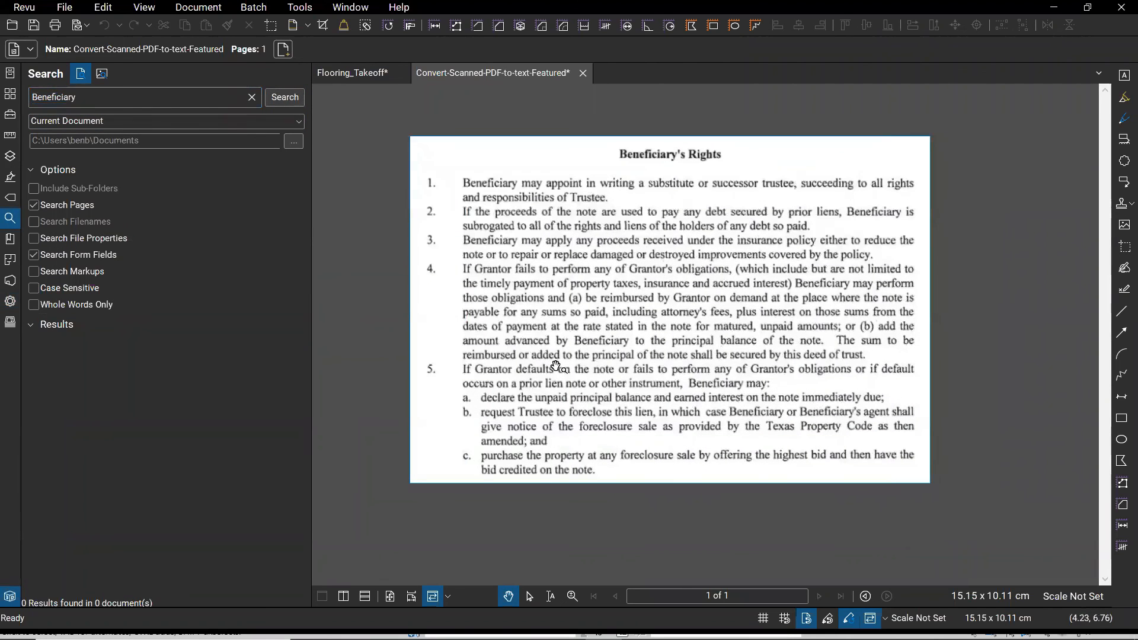
pyautogui.doubleClick(59, 99)
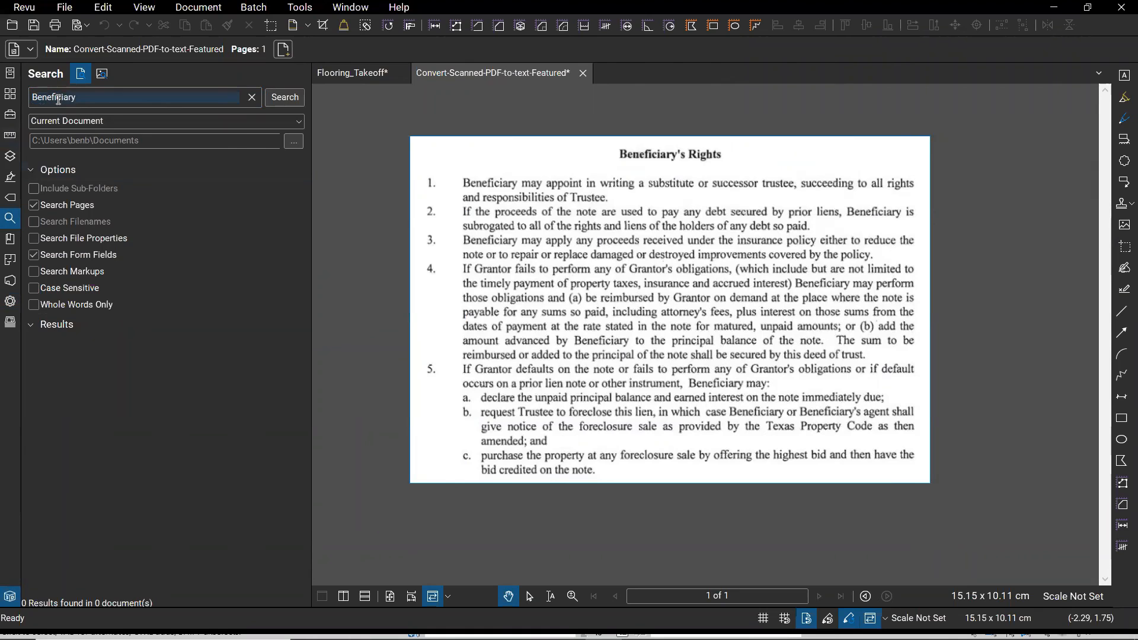
pyautogui.click(70, 601)
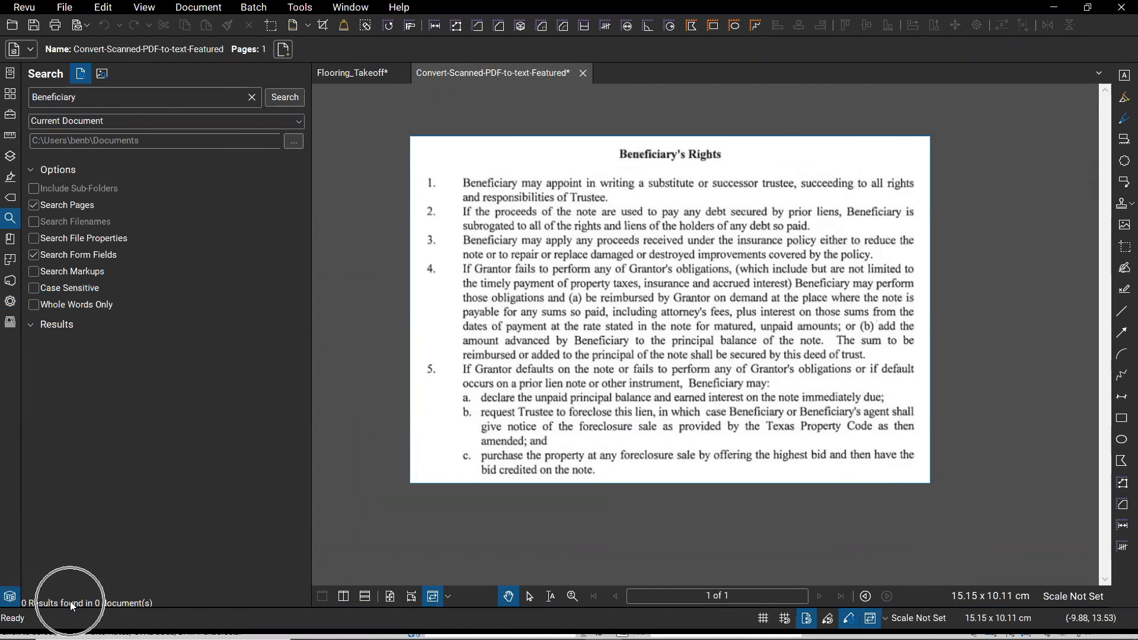
pyautogui.click(198, 7)
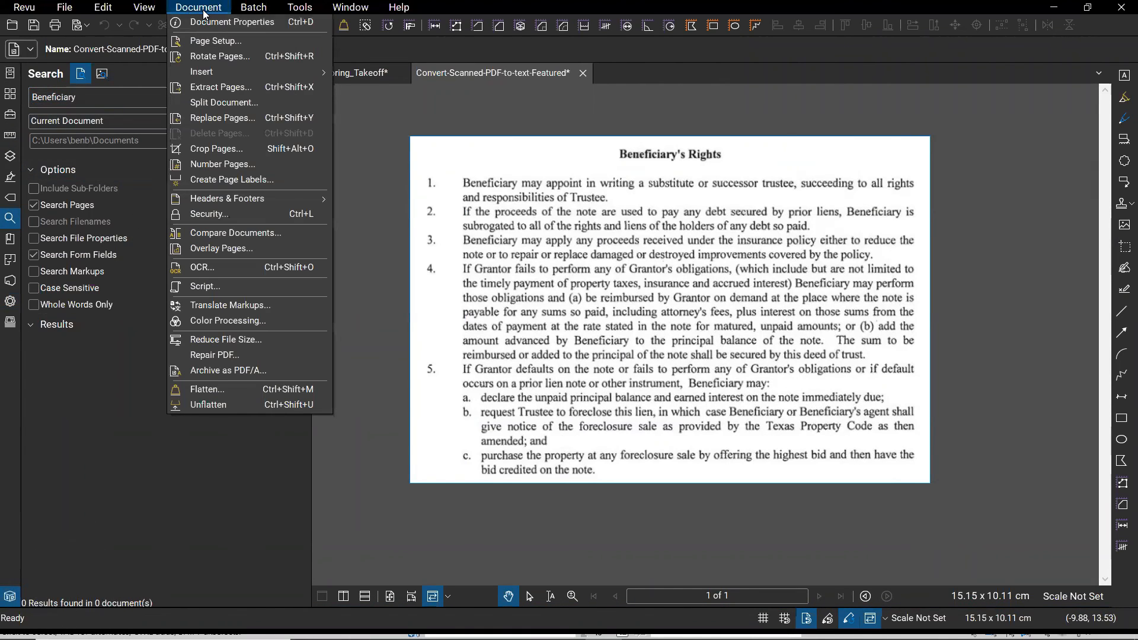
# - Run OCR on the scanned page with Document Type Text Documents, optimized for accuracy
pyautogui.click(211, 267)
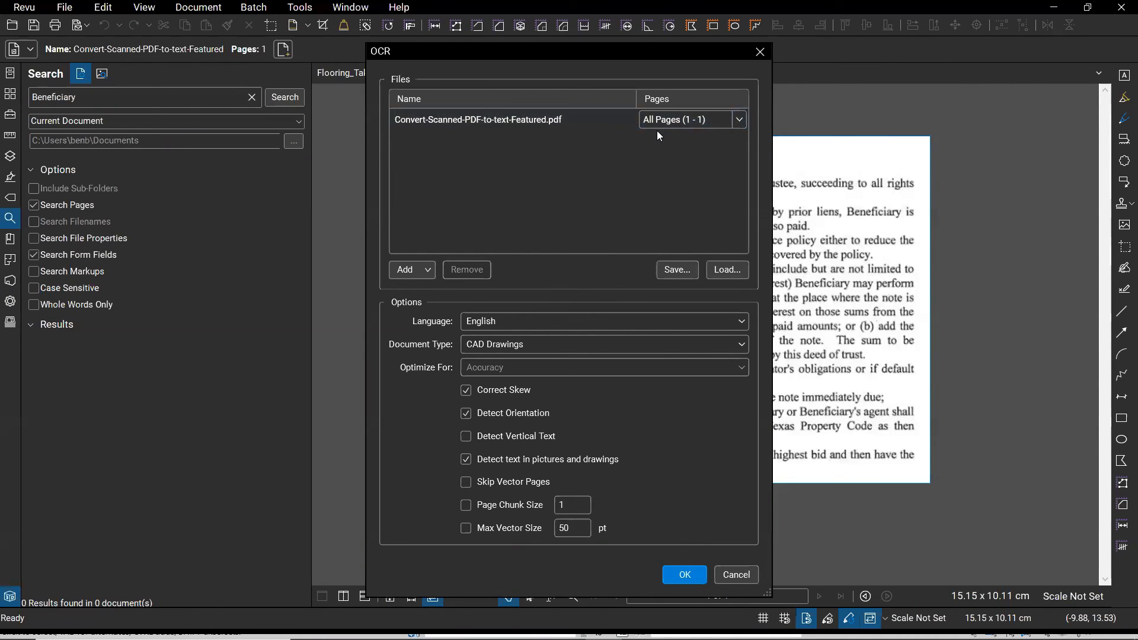
pyautogui.click(484, 349)
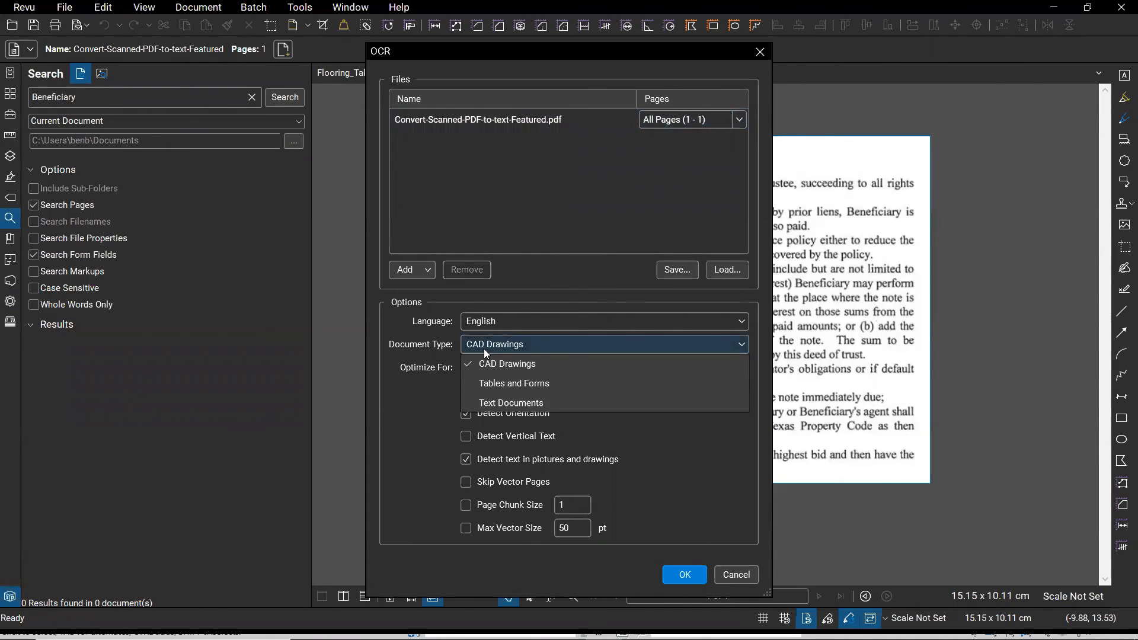
pyautogui.click(520, 405)
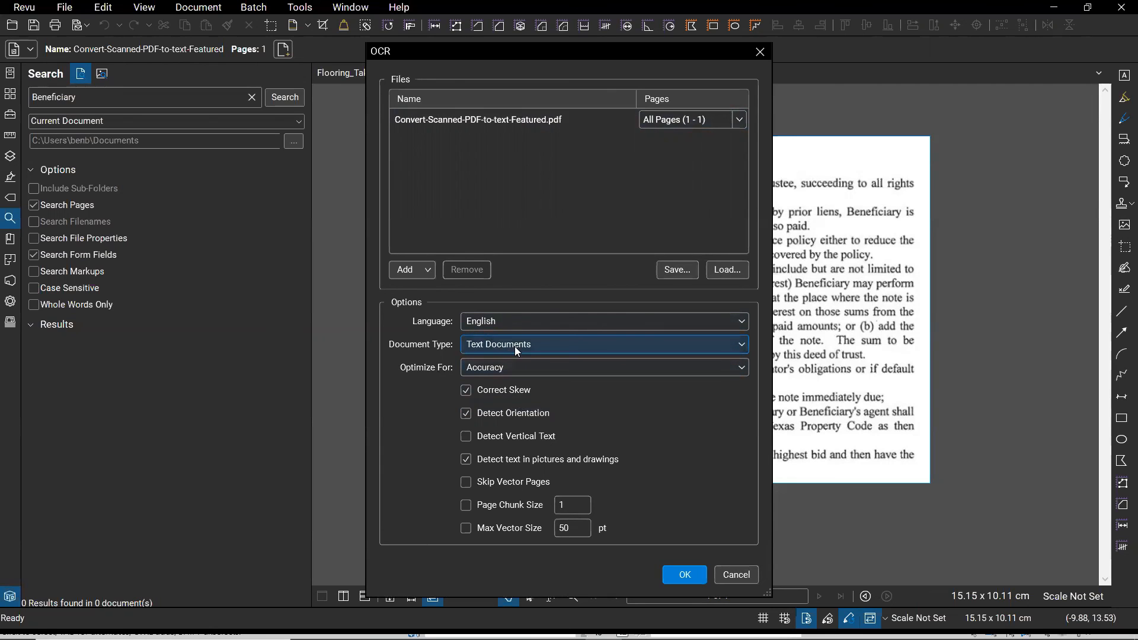
pyautogui.click(507, 343)
pyautogui.click(507, 344)
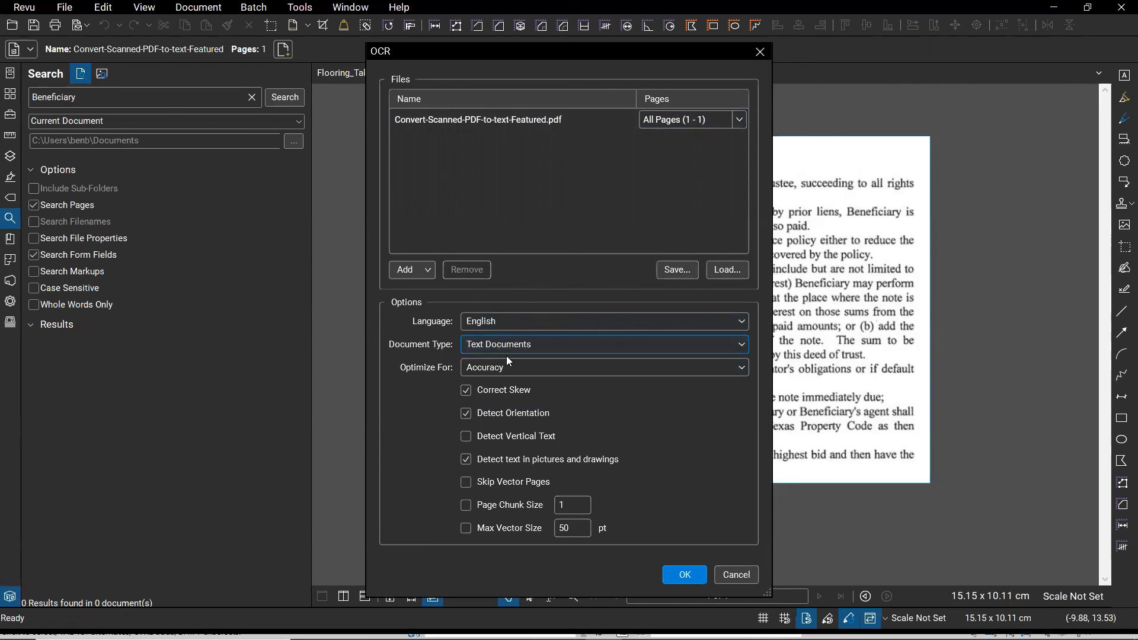
pyautogui.click(527, 347)
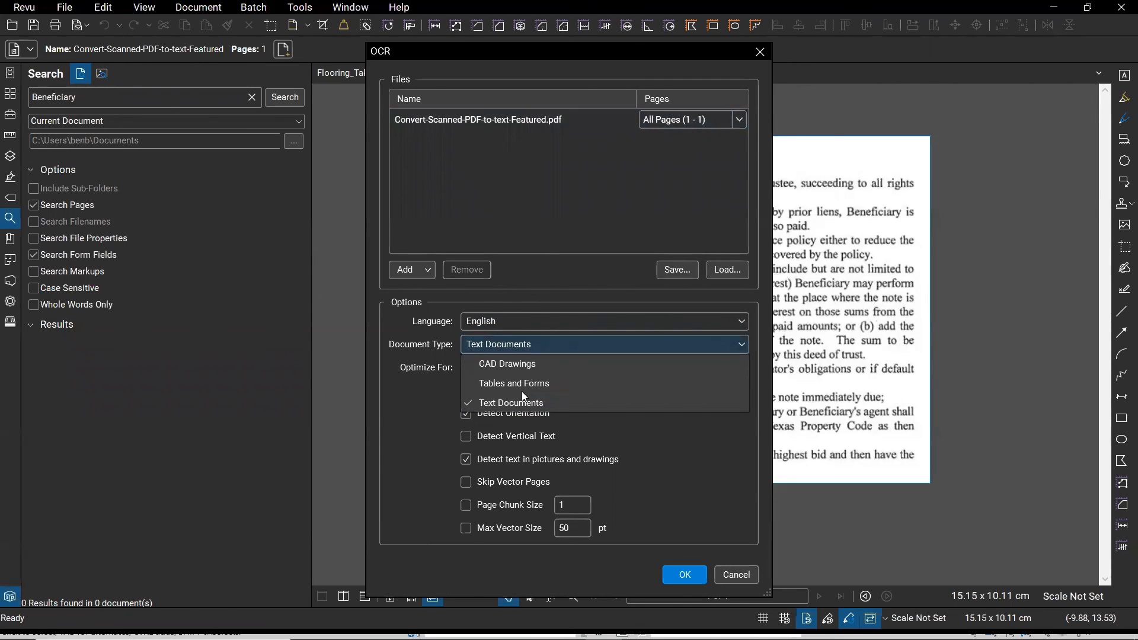
pyautogui.click(504, 343)
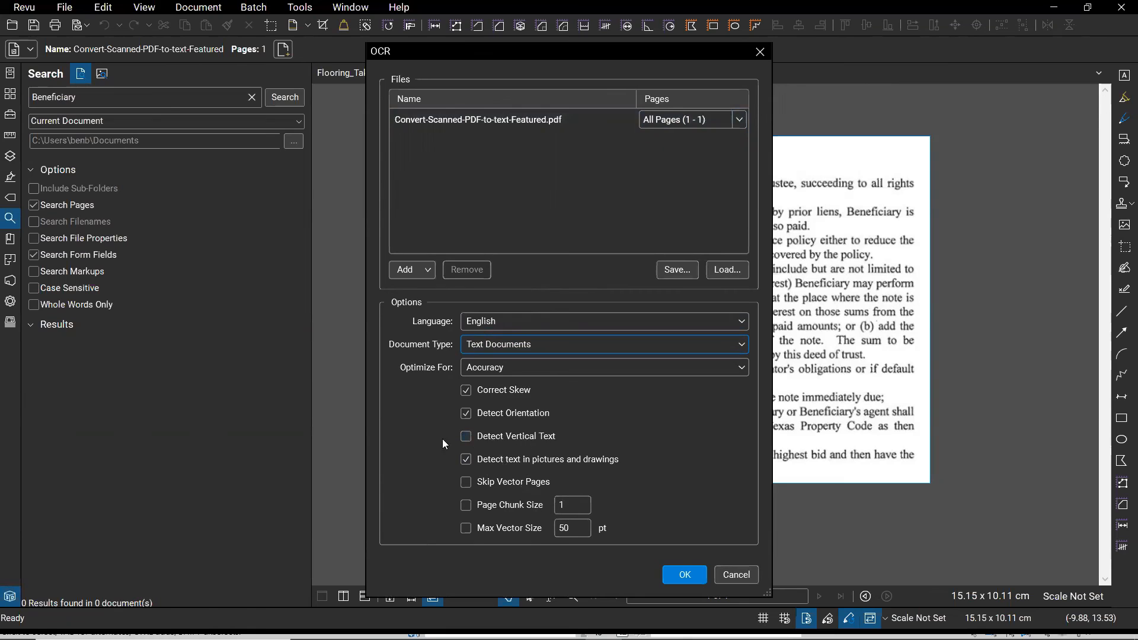
pyautogui.click(691, 578)
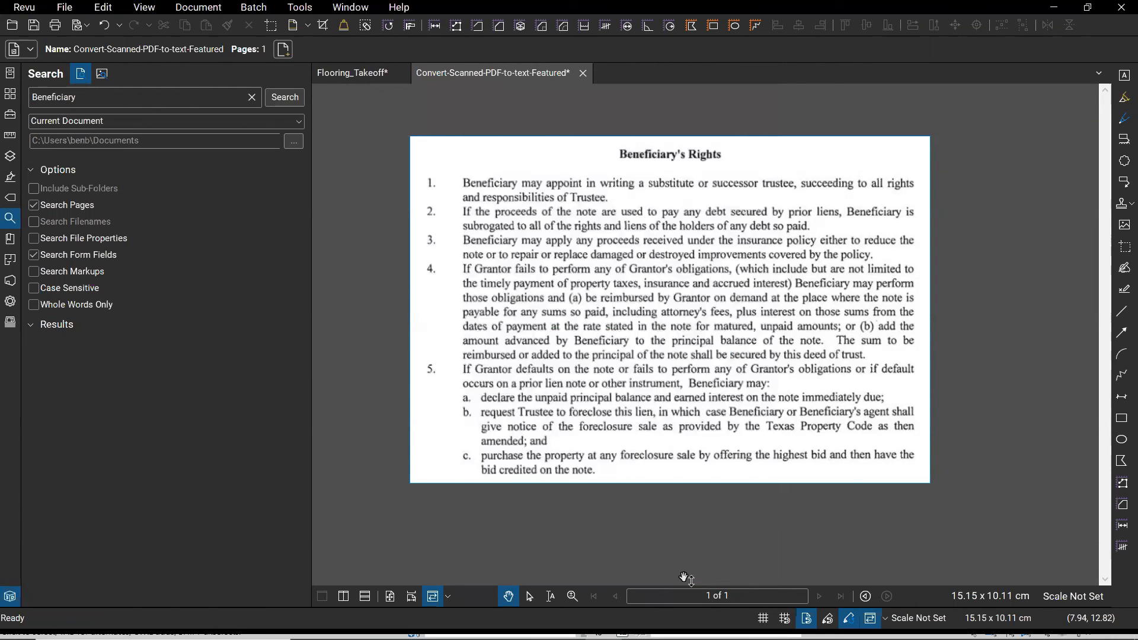
# - Search the recognised page for 'Beneficiary' and step through all nine matches
pyautogui.click(93, 103)
pyautogui.click(285, 99)
pyautogui.click(174, 379)
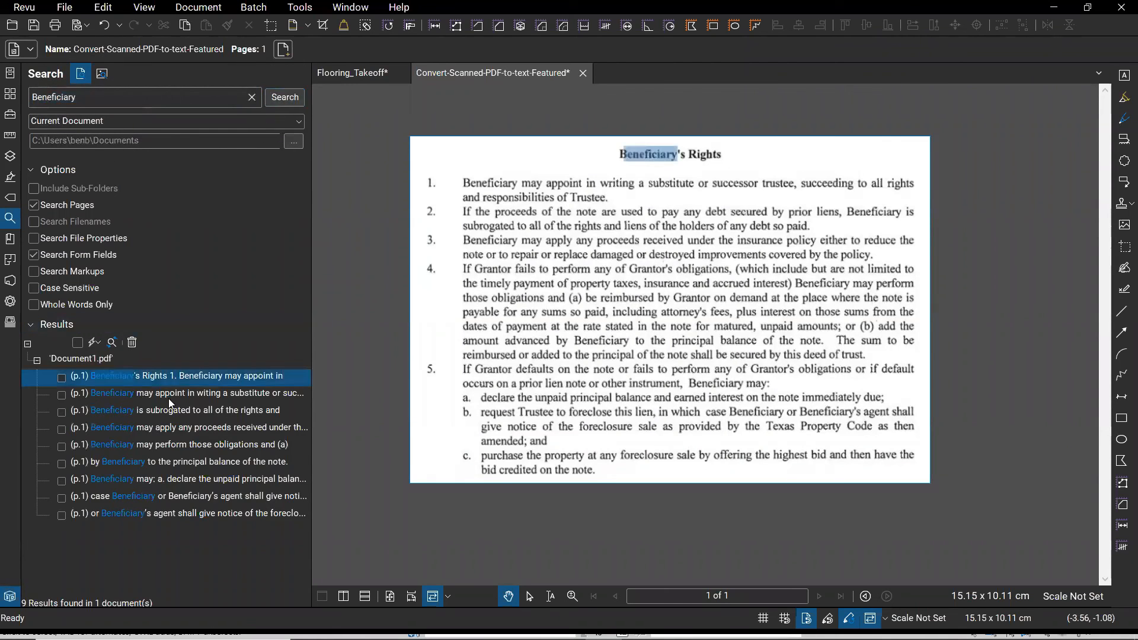
pyautogui.click(168, 398)
pyautogui.click(173, 408)
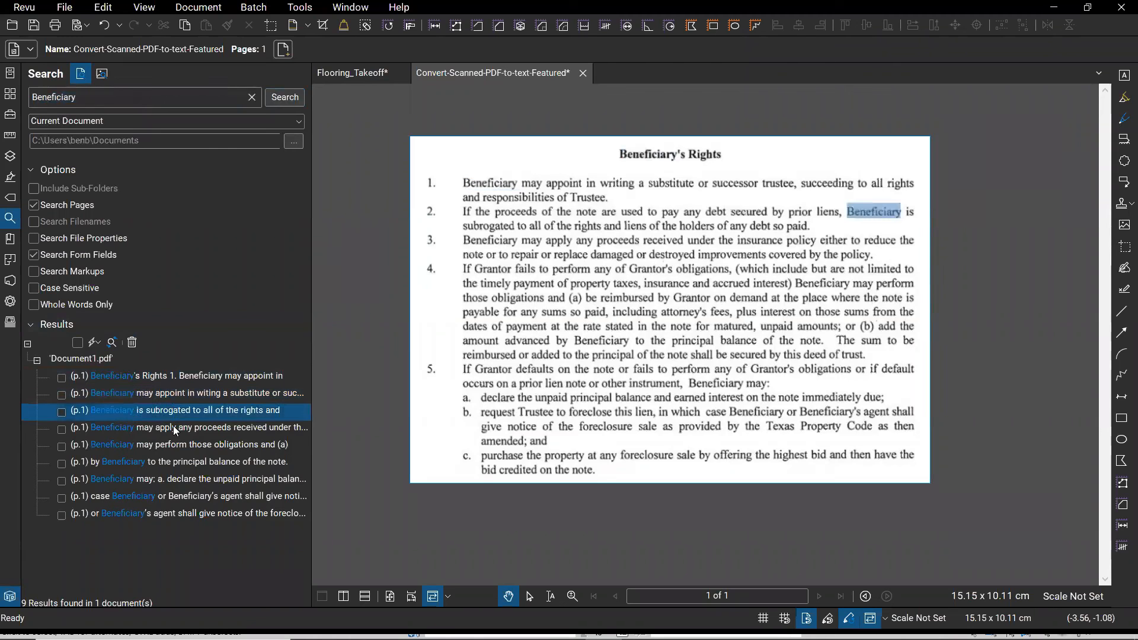
pyautogui.click(176, 428)
pyautogui.click(176, 444)
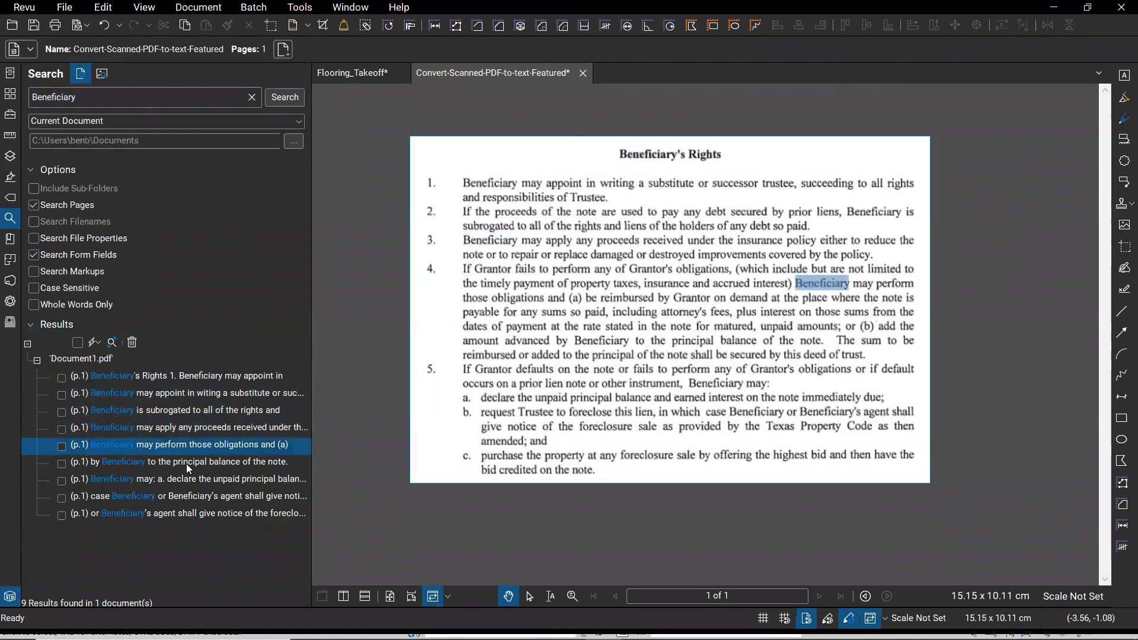
pyautogui.click(186, 464)
pyautogui.click(186, 480)
pyautogui.click(189, 496)
pyautogui.click(195, 514)
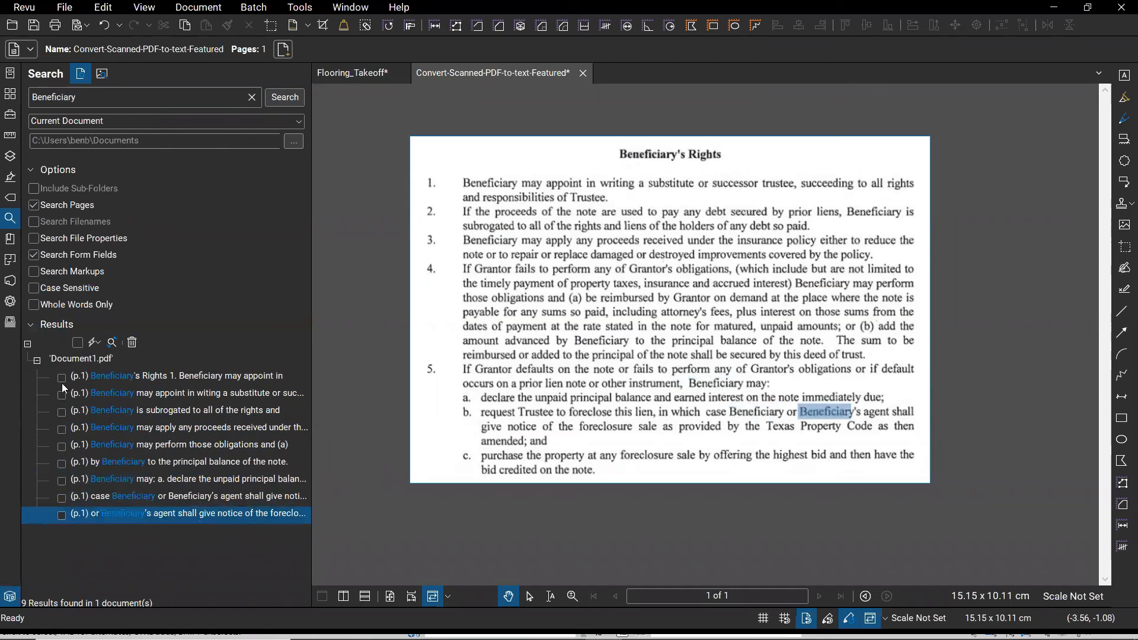
# - Check all nine results and highlight them, then bring the page title back into view
pyautogui.click(81, 344)
pyautogui.click(95, 344)
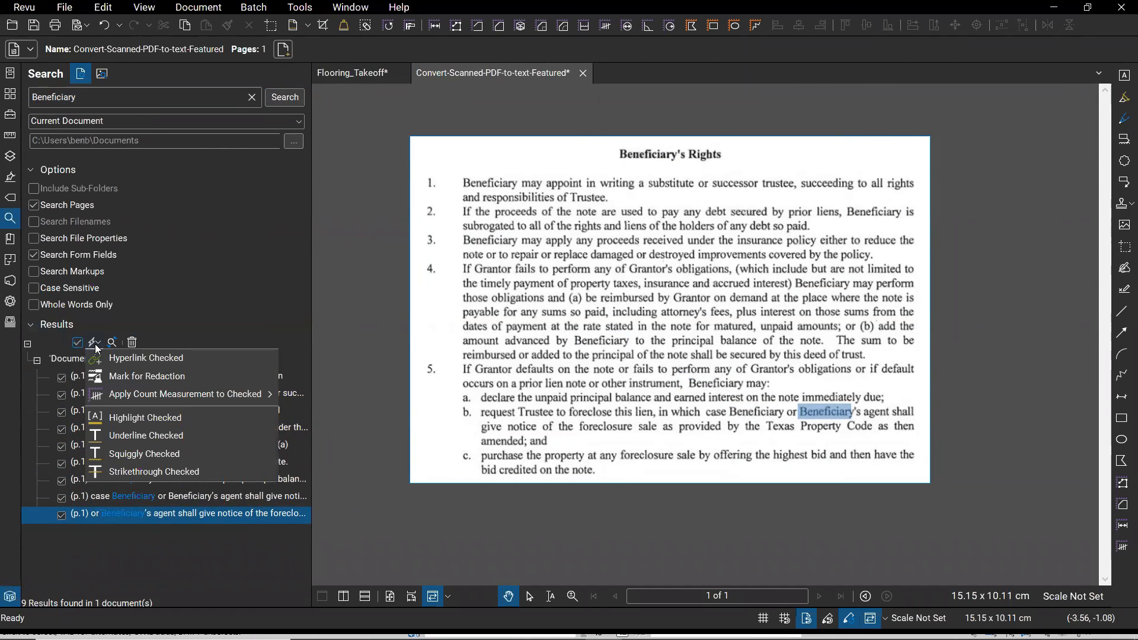
pyautogui.click(151, 423)
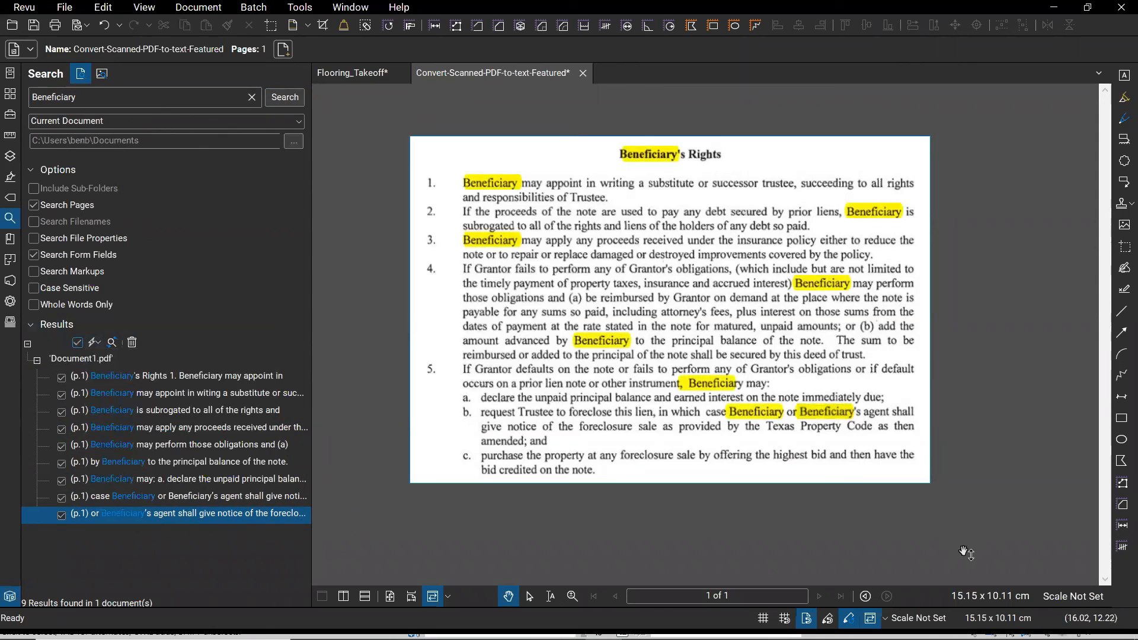
pyautogui.scroll(1, 771, 496)
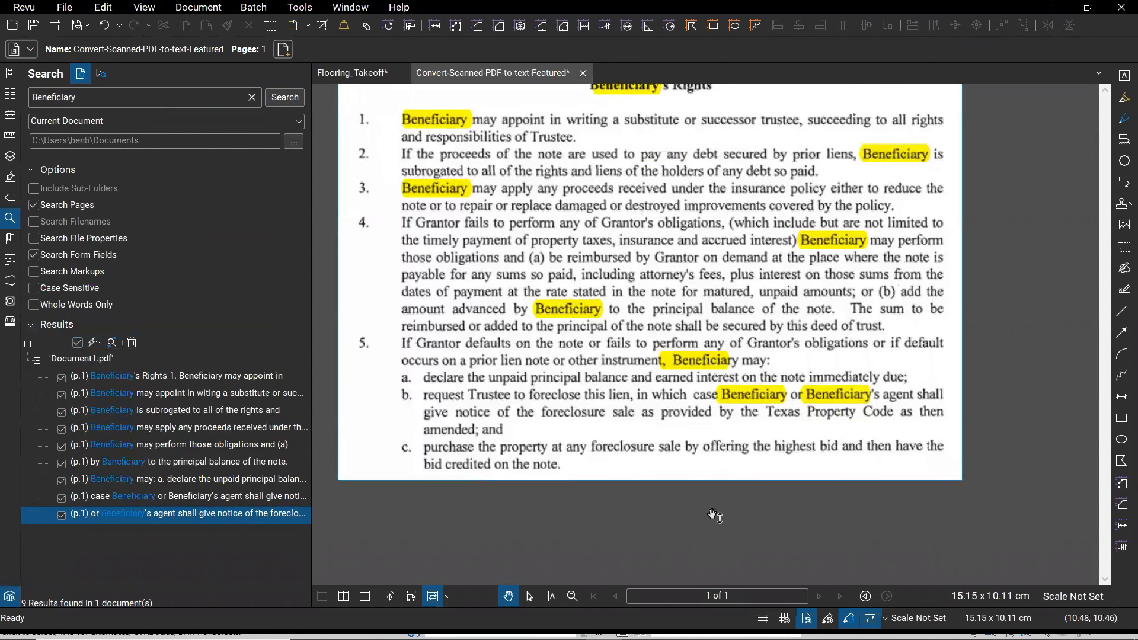
pyautogui.moveTo(715, 516); pyautogui.dragTo(727, 558)
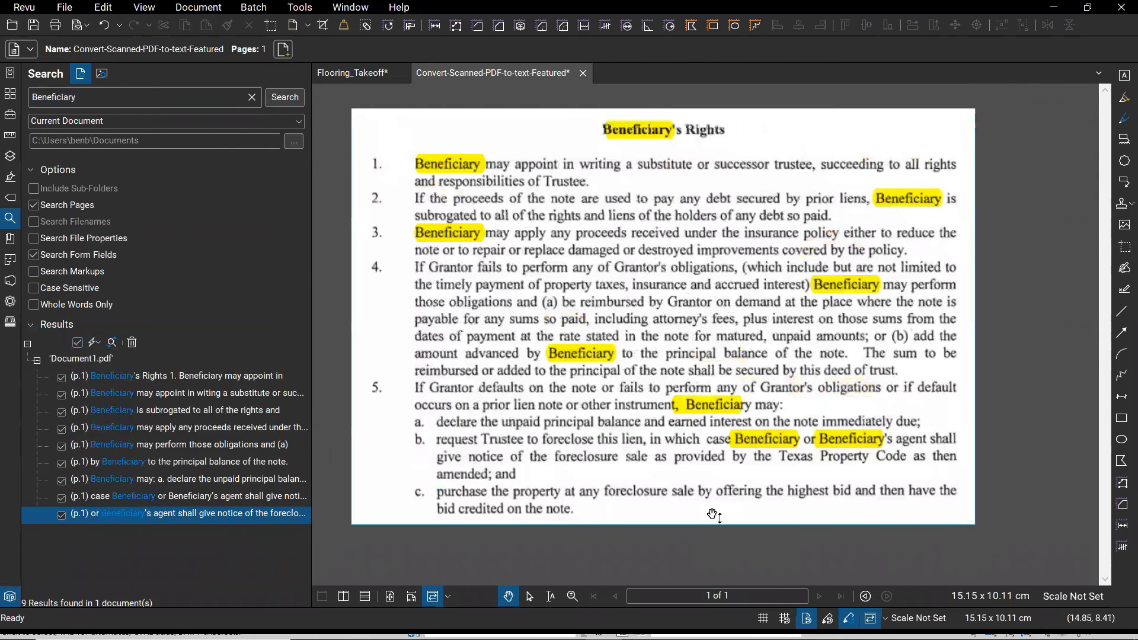
pyautogui.moveTo(714, 515); pyautogui.dragTo(725, 546)
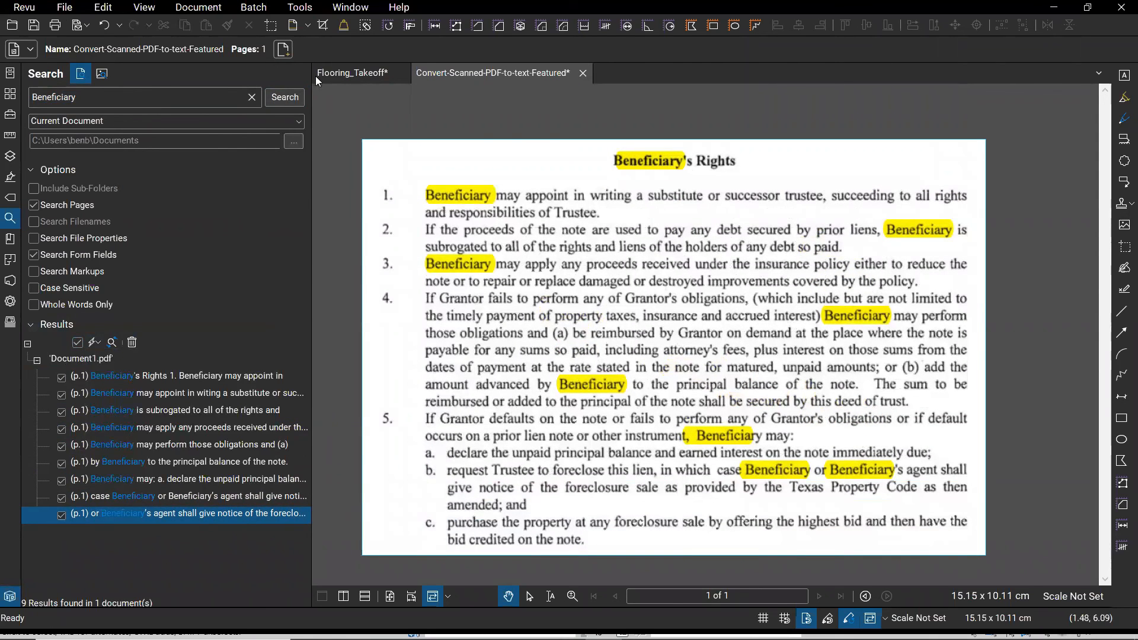
# - Open combined.pdf from the Webinar folder on the local disk
pyautogui.click(65, 7)
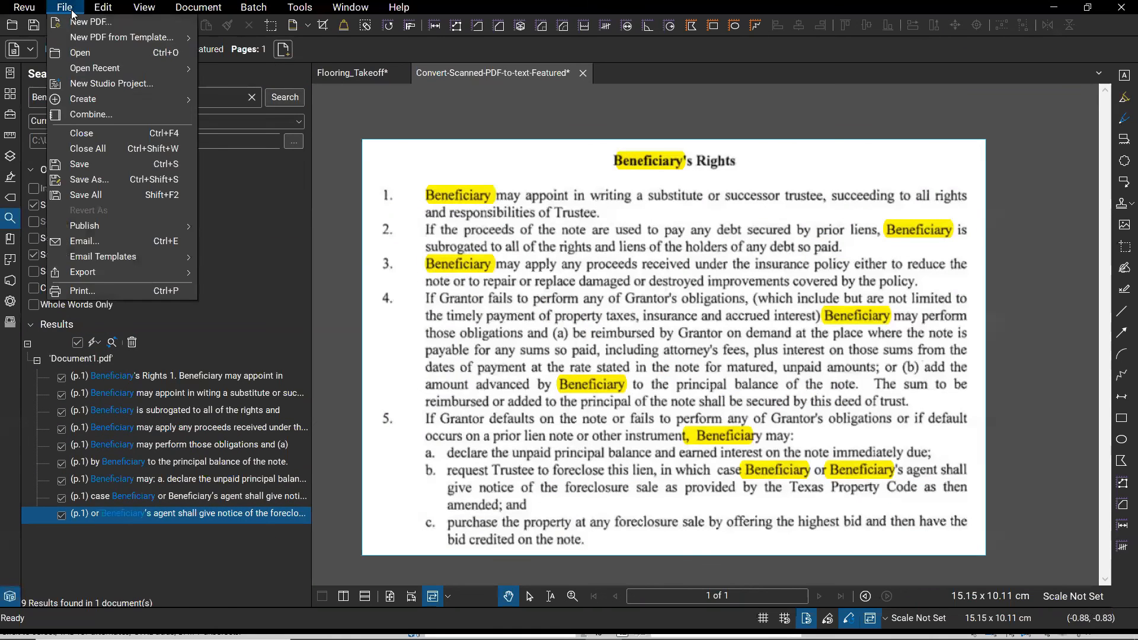
pyautogui.click(74, 51)
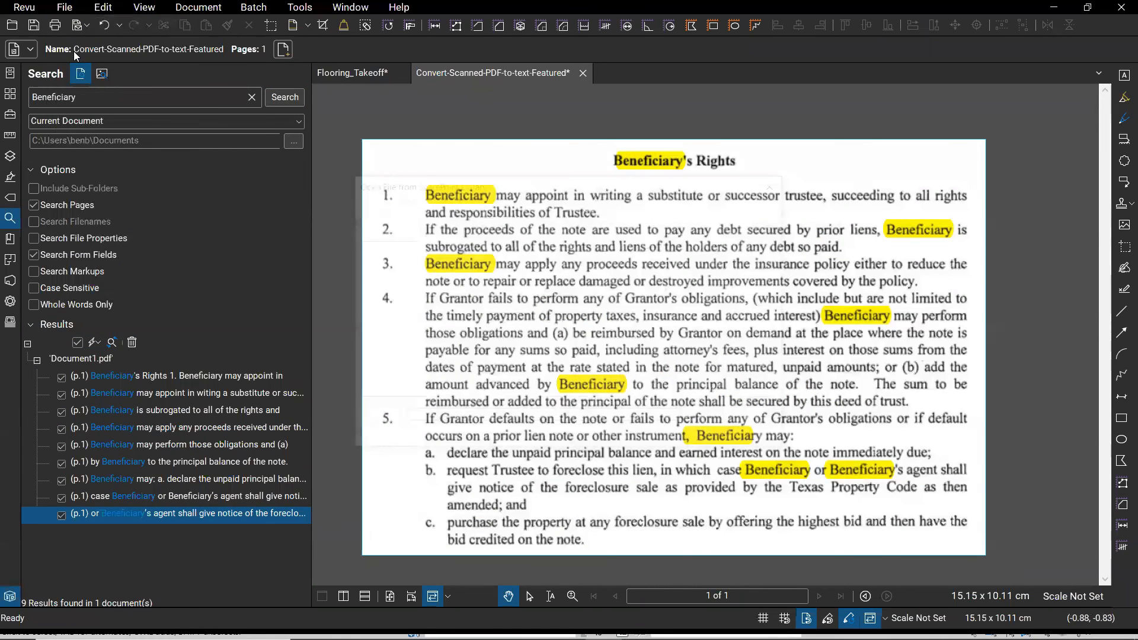
pyautogui.click(659, 441)
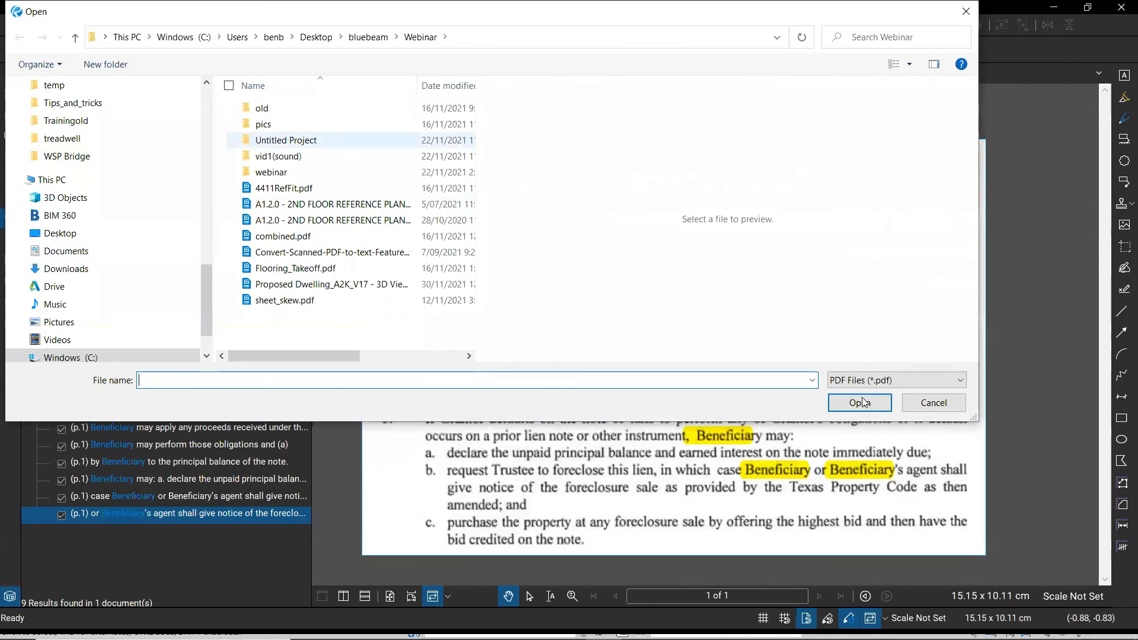
pyautogui.click(283, 236)
pyautogui.click(862, 403)
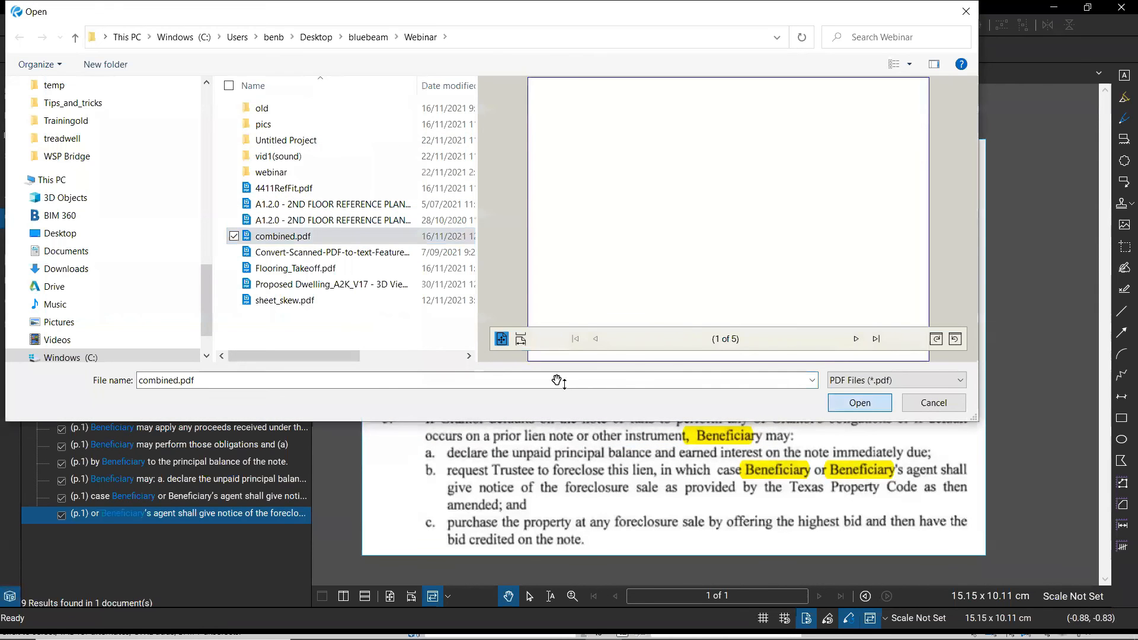
# - Scroll through the combined drawing set, then bring up the window switcher to reach Revit
pyautogui.scroll(-4, 491, 295)
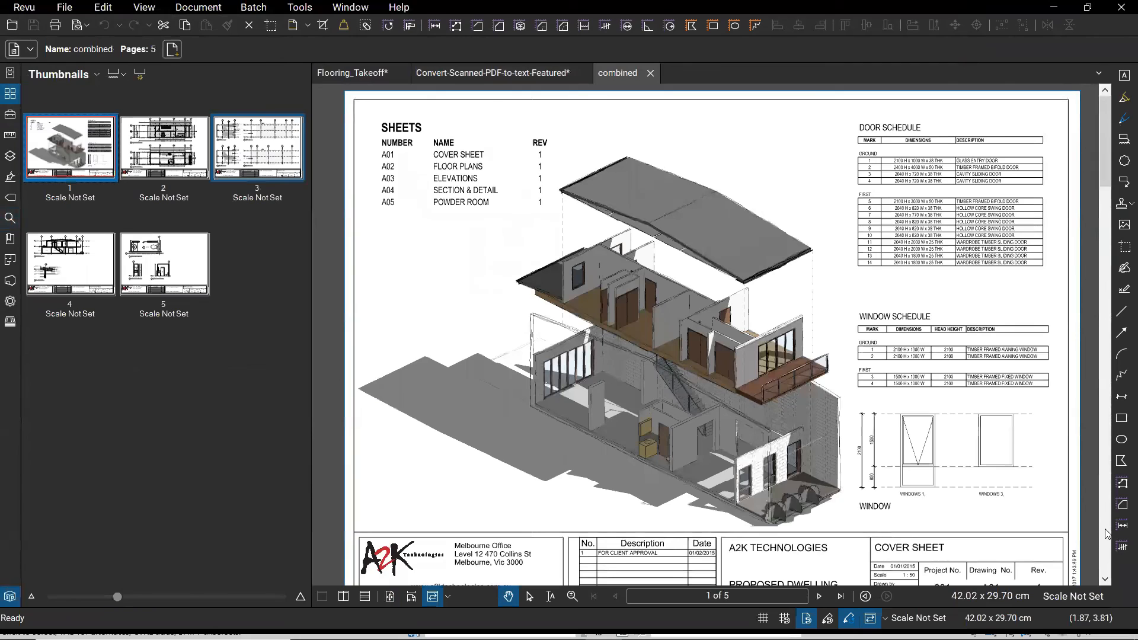
pyautogui.scroll(-1, 1106, 534)
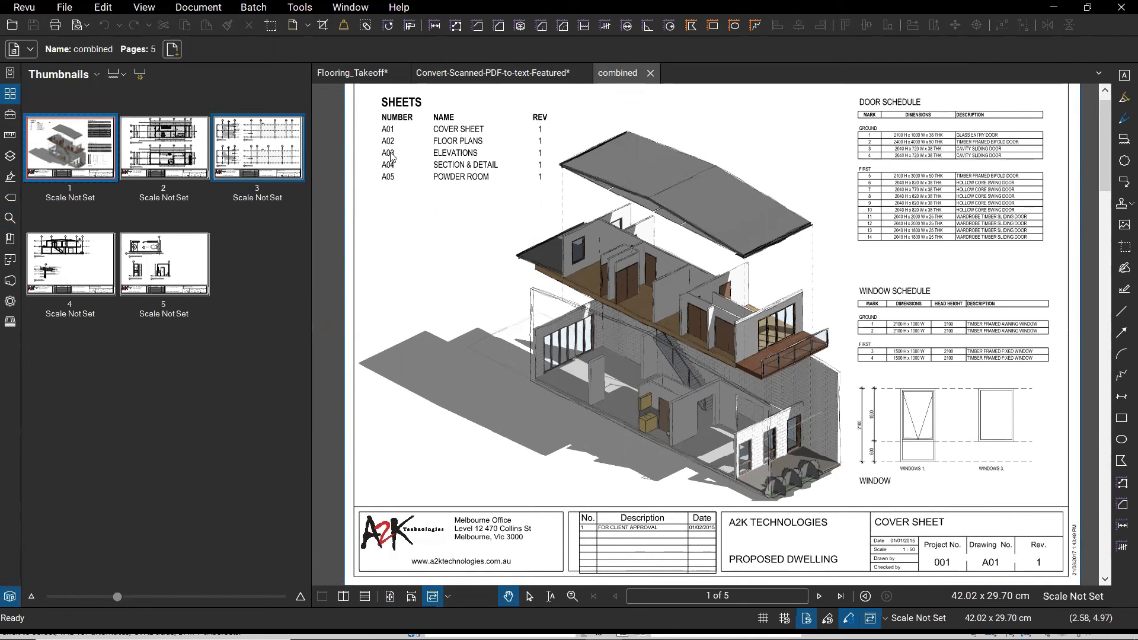
pyautogui.hotkey('alt', 'Tab')
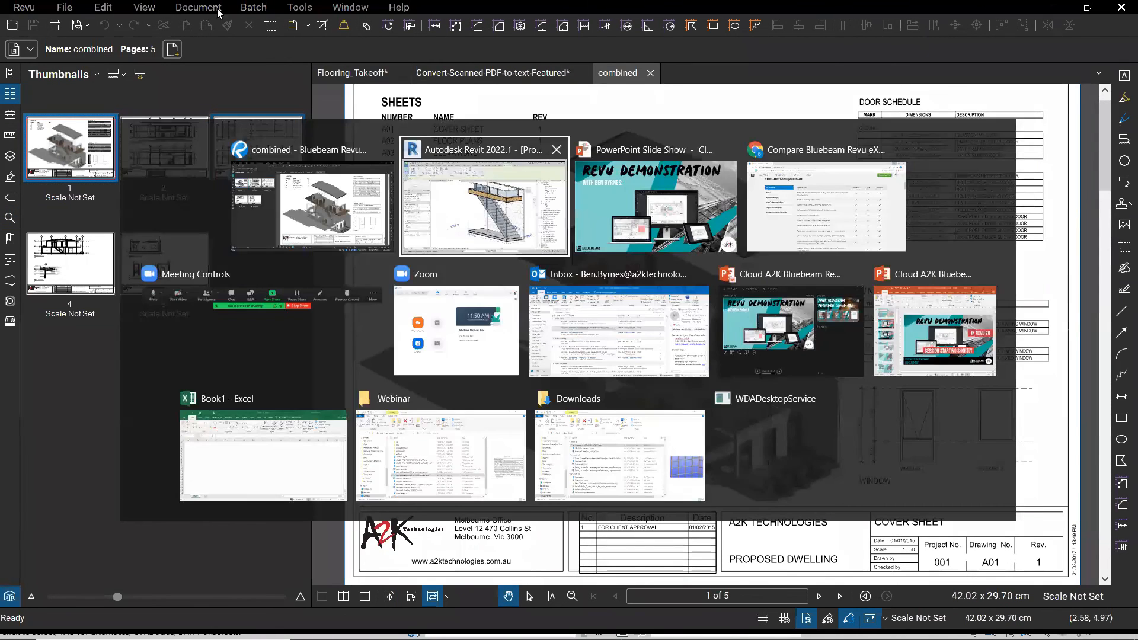
pyautogui.click(635, 30)
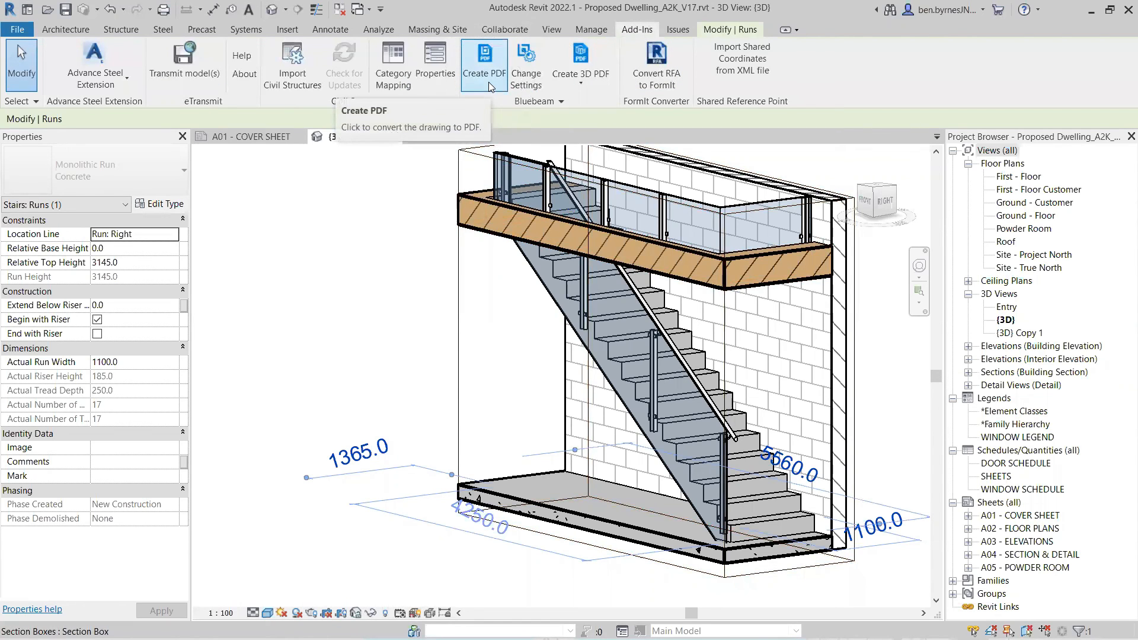
pyautogui.click(527, 86)
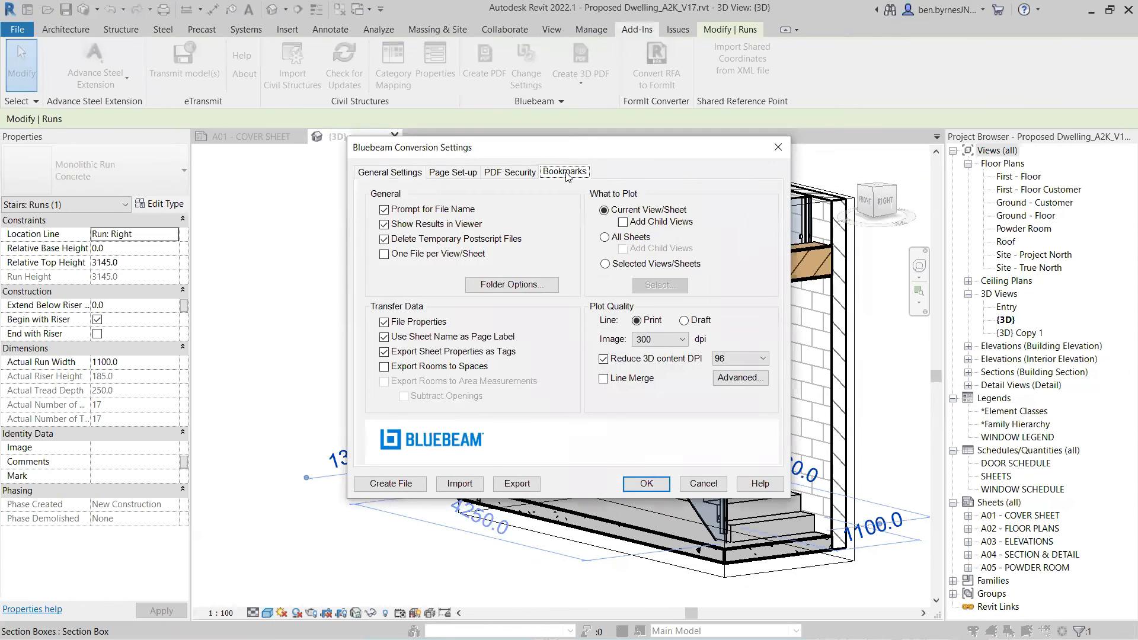
pyautogui.click(565, 172)
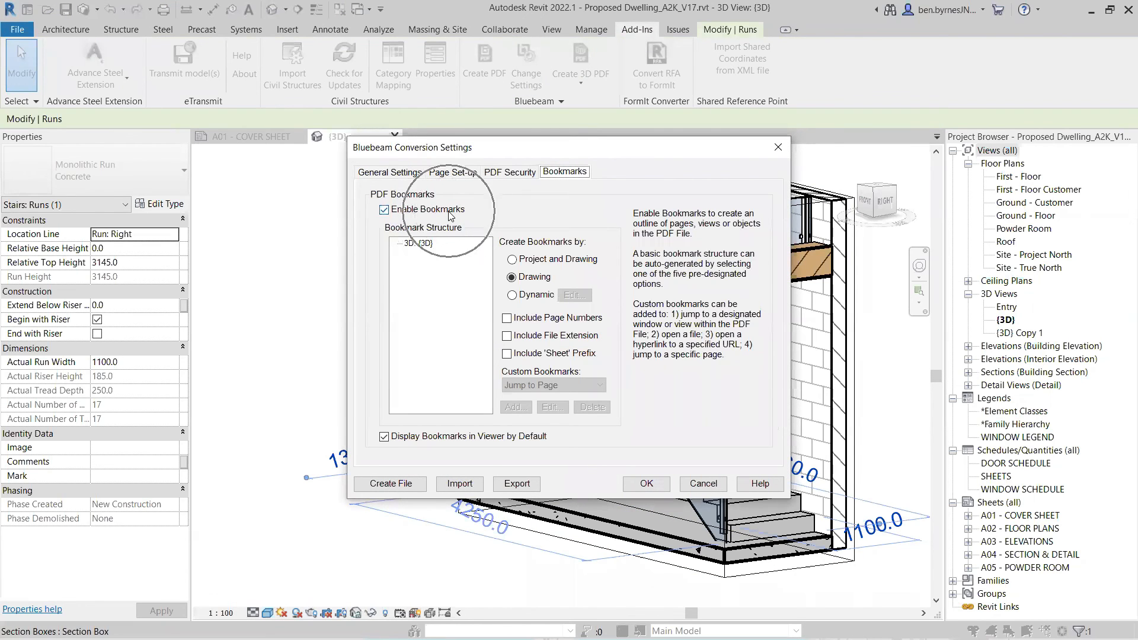
pyautogui.click(397, 485)
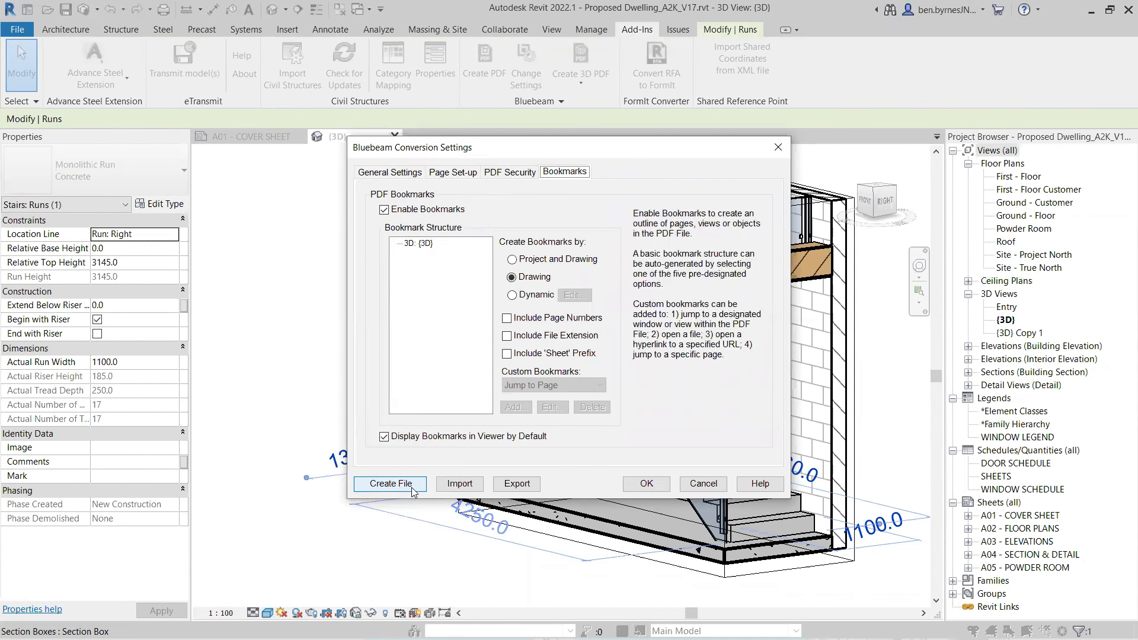
pyautogui.click(711, 485)
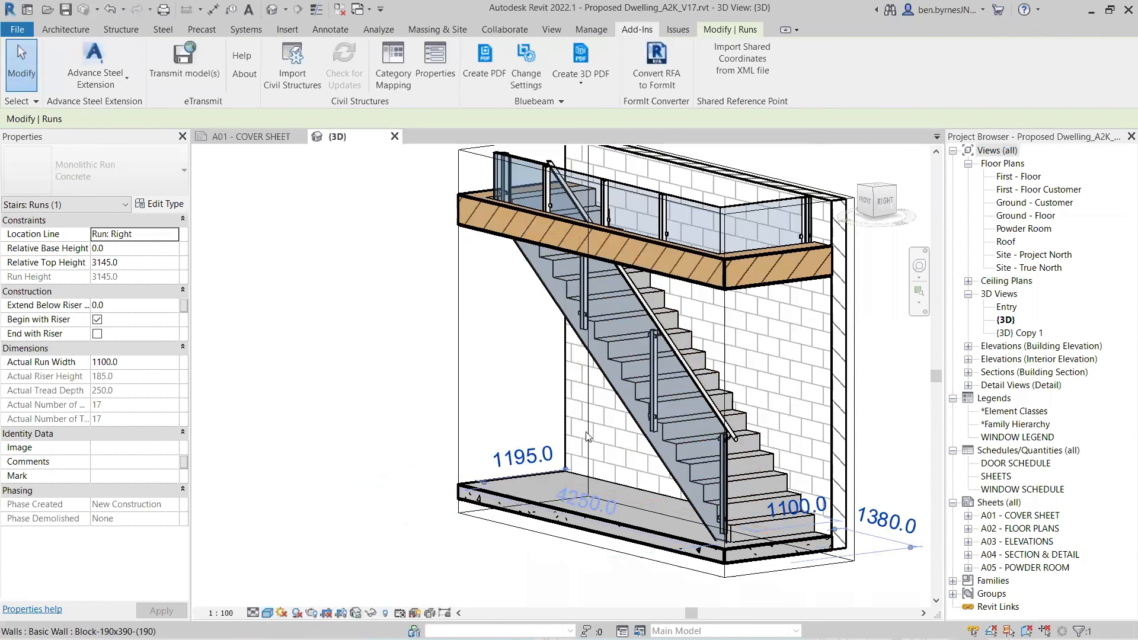
pyautogui.hotkey('alt', 'Tab')
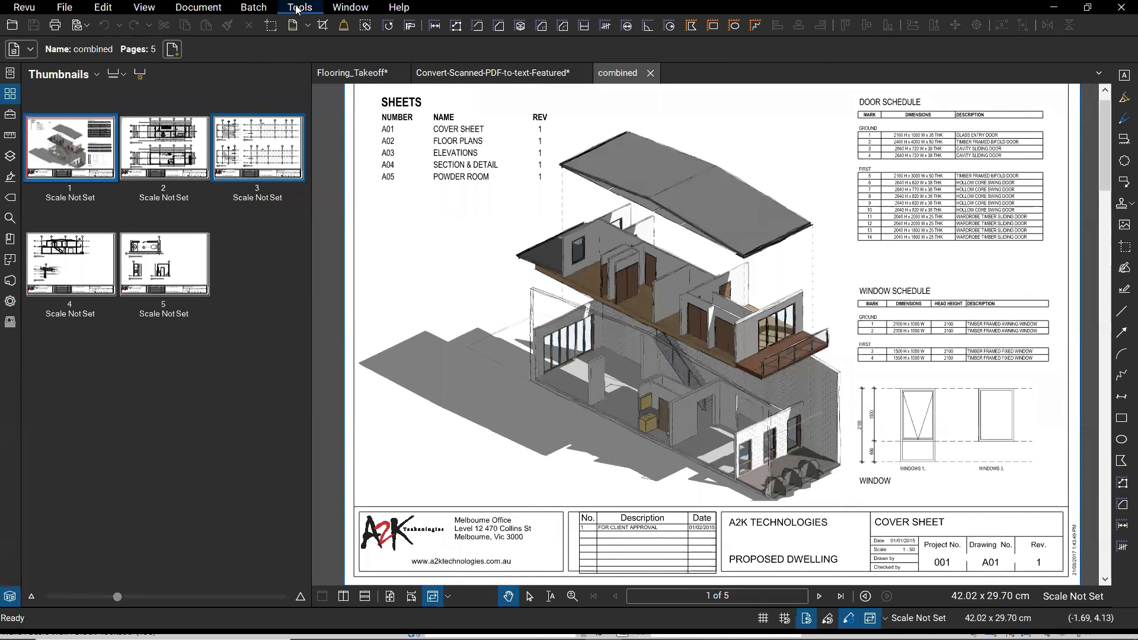
# - Start a new Batch Link job on combined.pdf only, using Page Region search terms
pyautogui.click(254, 9)
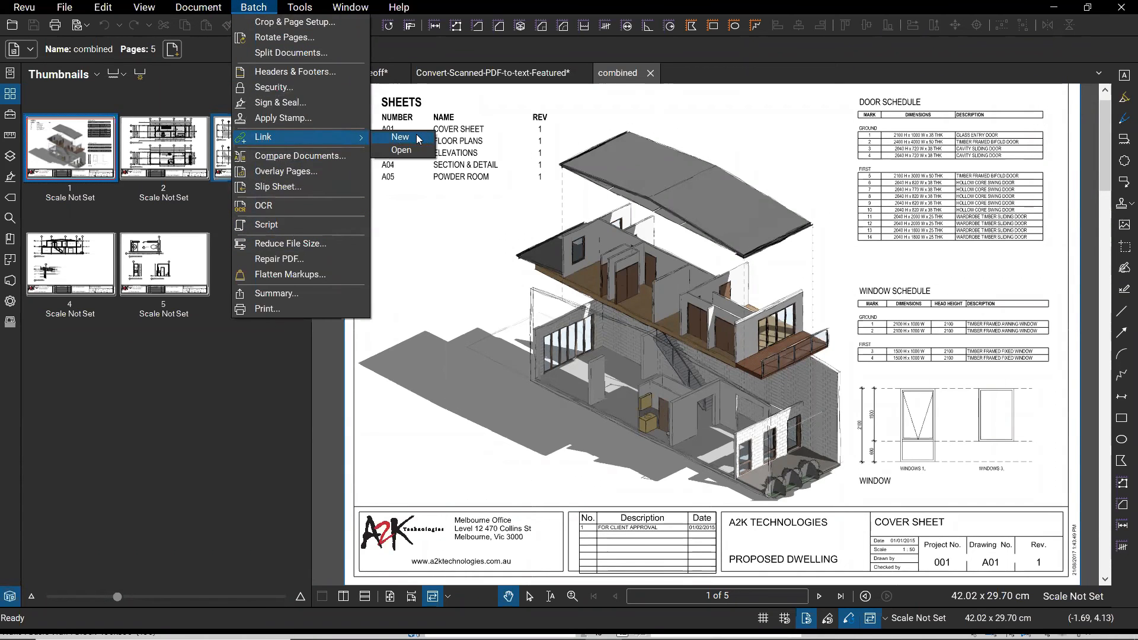
pyautogui.click(382, 246)
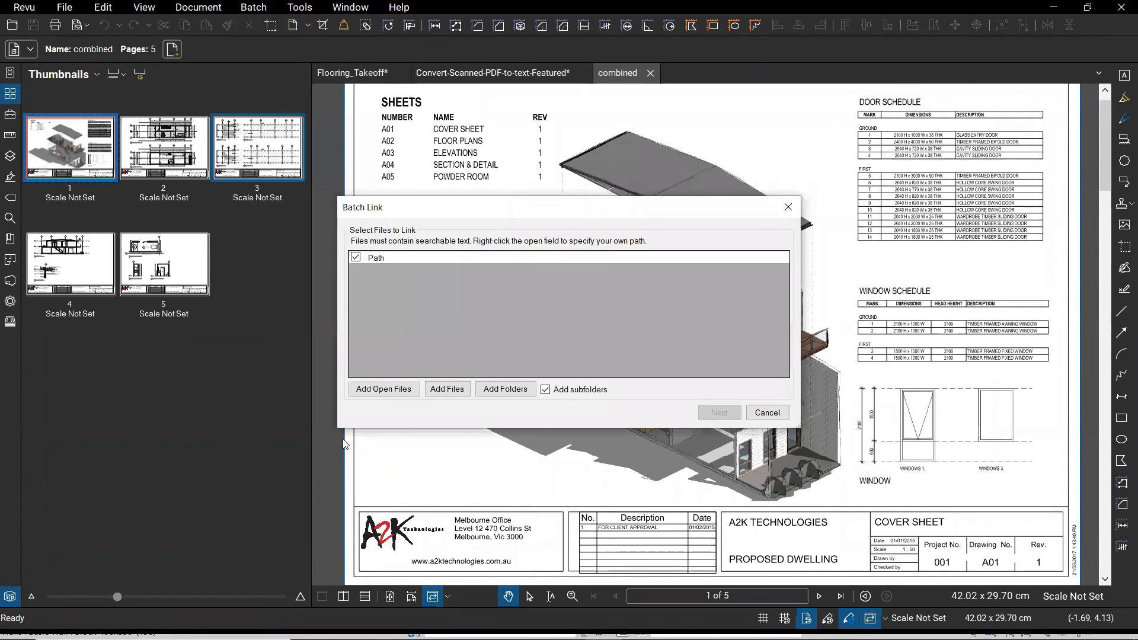
pyautogui.click(391, 395)
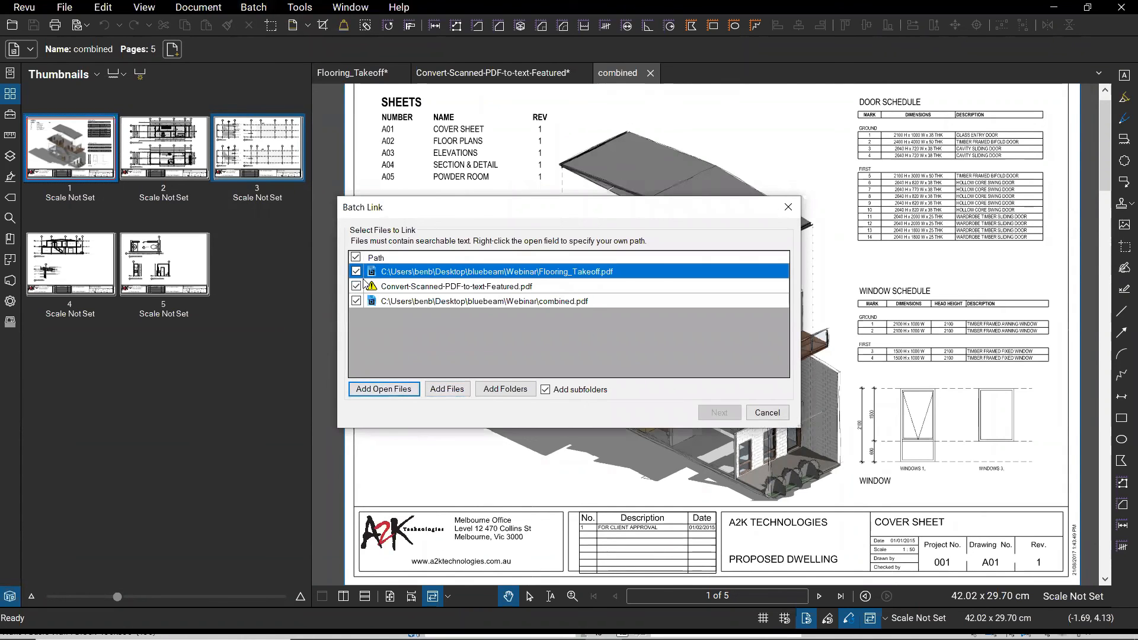
pyautogui.click(356, 302)
pyautogui.click(357, 271)
pyautogui.click(356, 286)
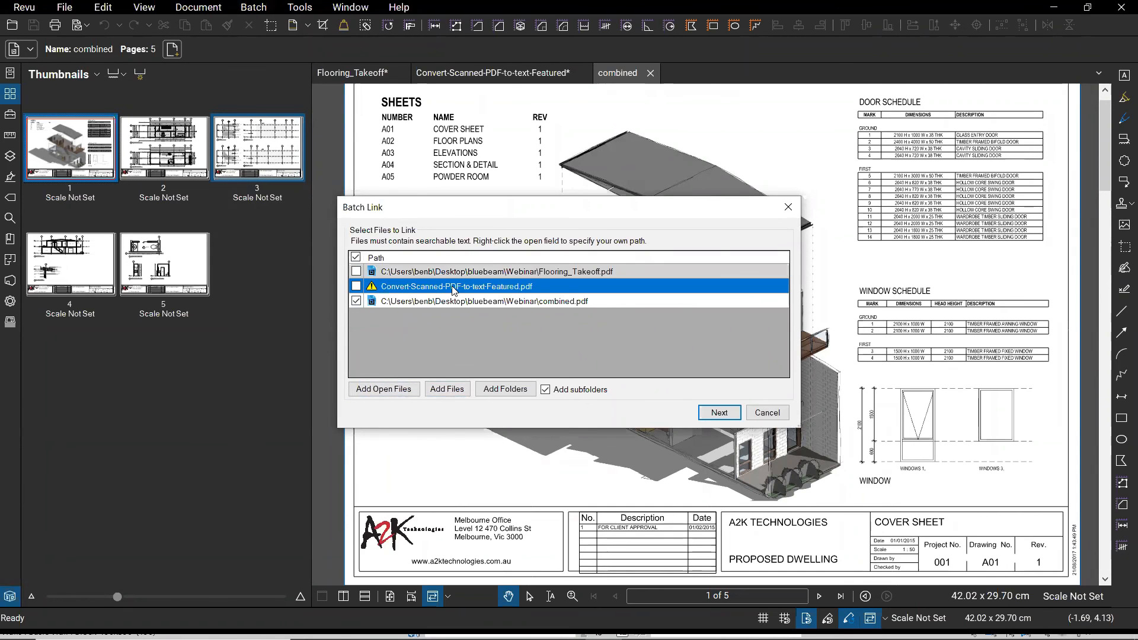
pyautogui.click(713, 414)
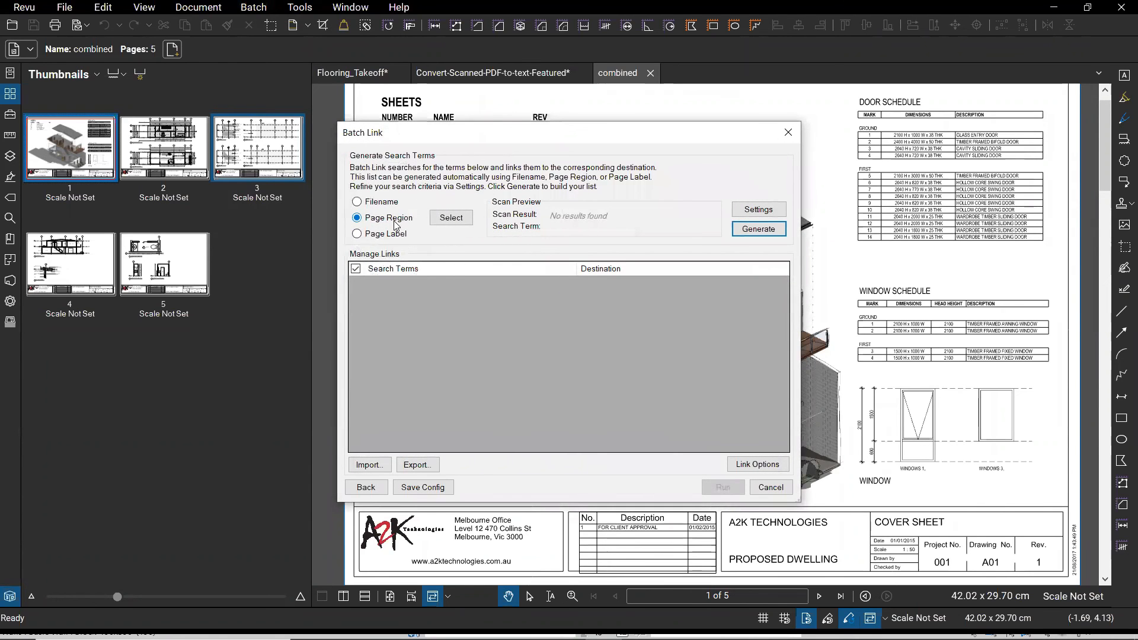
pyautogui.click(452, 218)
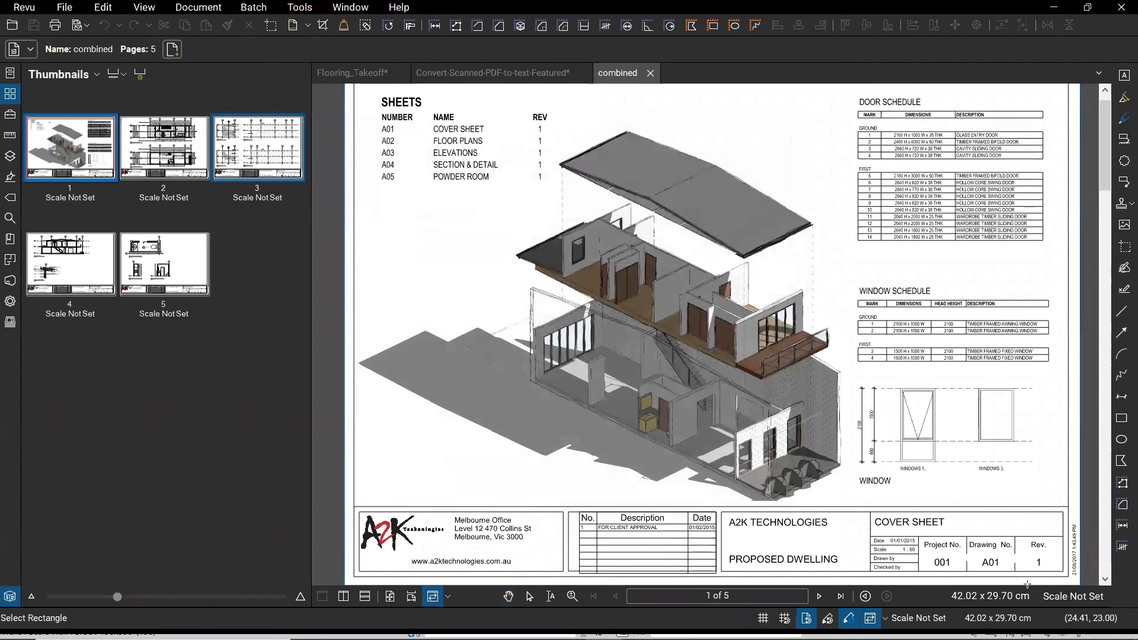
# - Outline the title block's A01 drawing-number box as the Page Region and accept it
pyautogui.scroll(1, 983, 541)
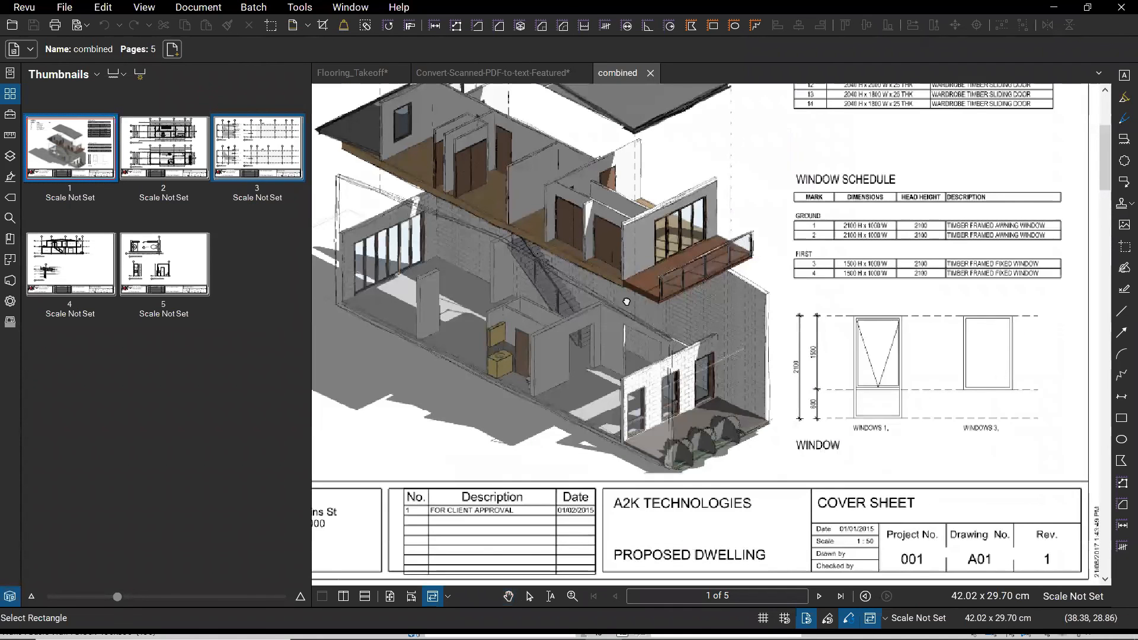
pyautogui.scroll(4, 517, 306)
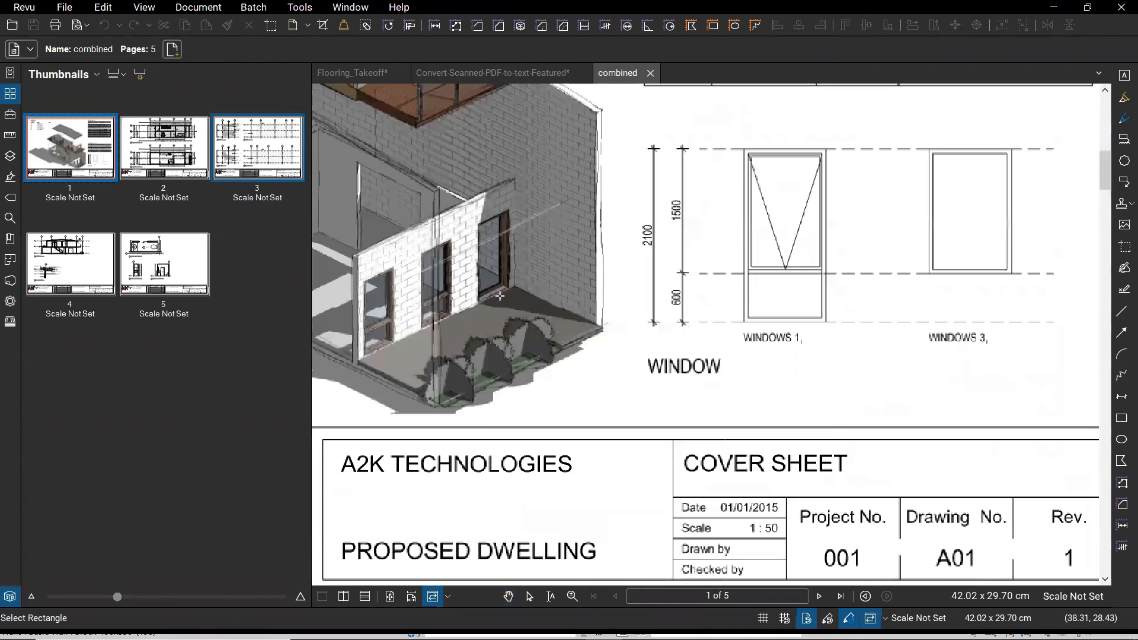
pyautogui.moveTo(708, 377); pyautogui.dragTo(354, 120)
pyautogui.scroll(2, 703, 371)
pyautogui.moveTo(500, 295); pyautogui.dragTo(705, 372)
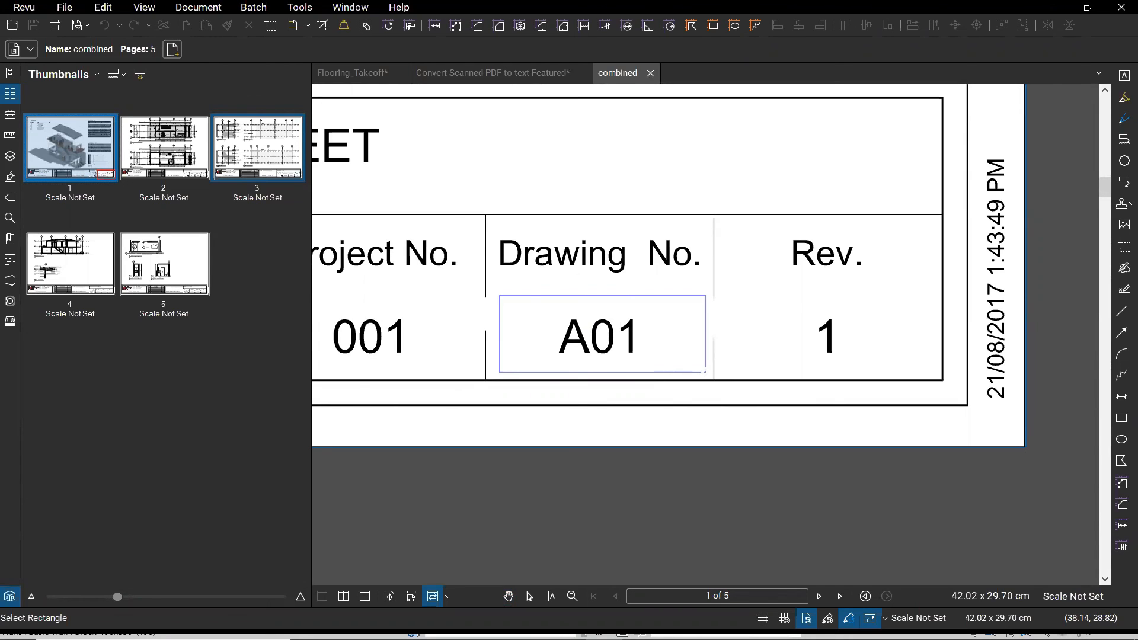
pyautogui.moveTo(705, 372); pyautogui.dragTo(706, 371)
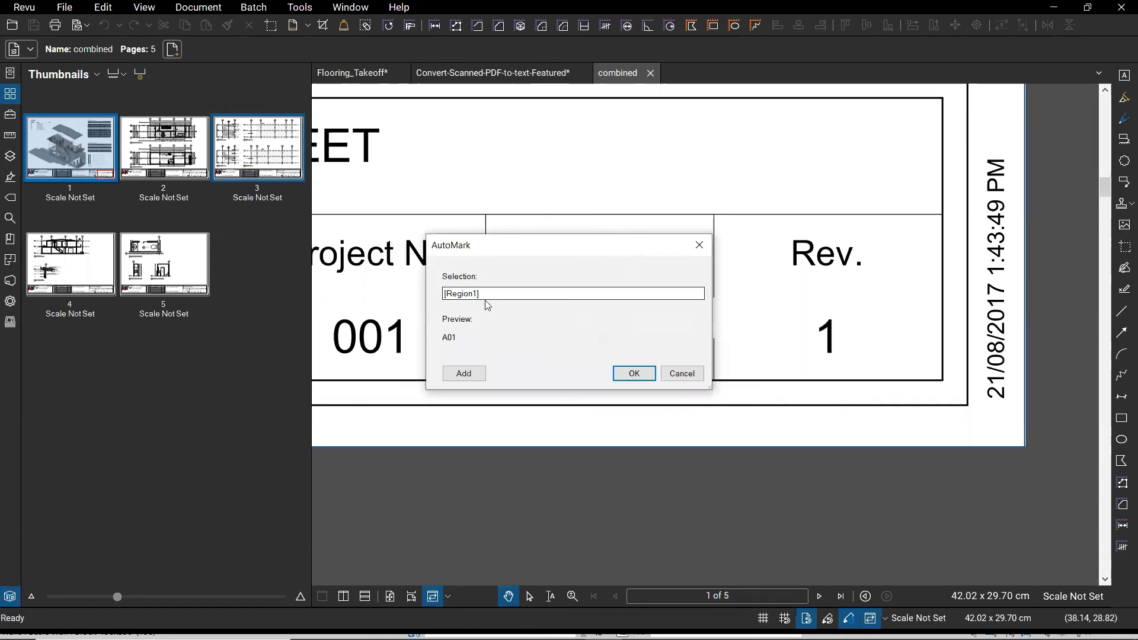
pyautogui.doubleClick(452, 338)
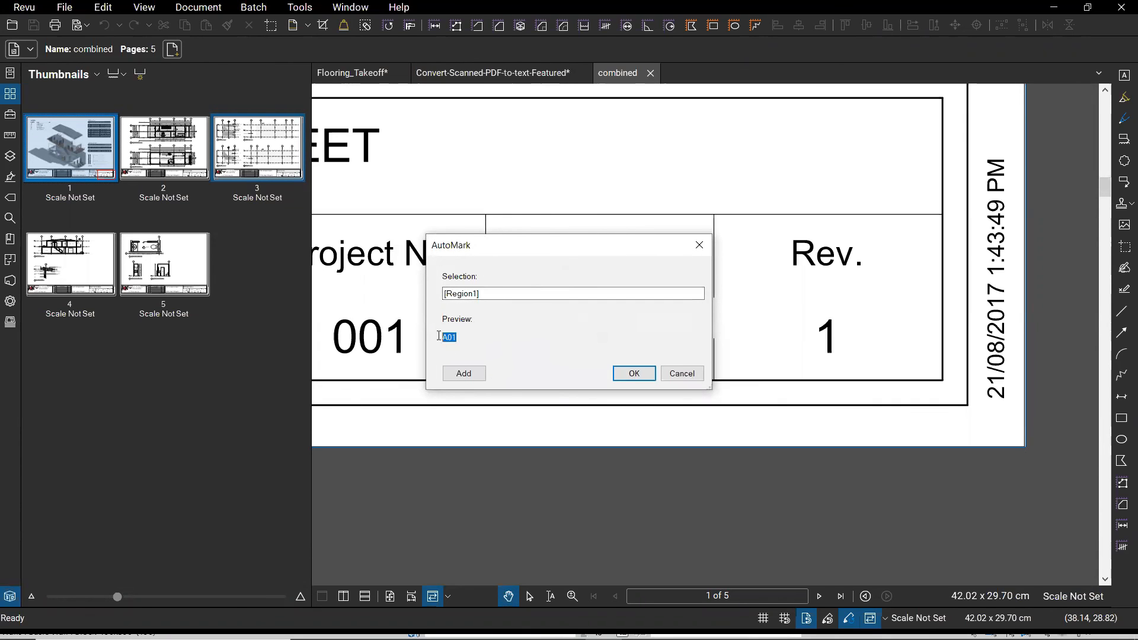
pyautogui.click(459, 342)
pyautogui.click(456, 342)
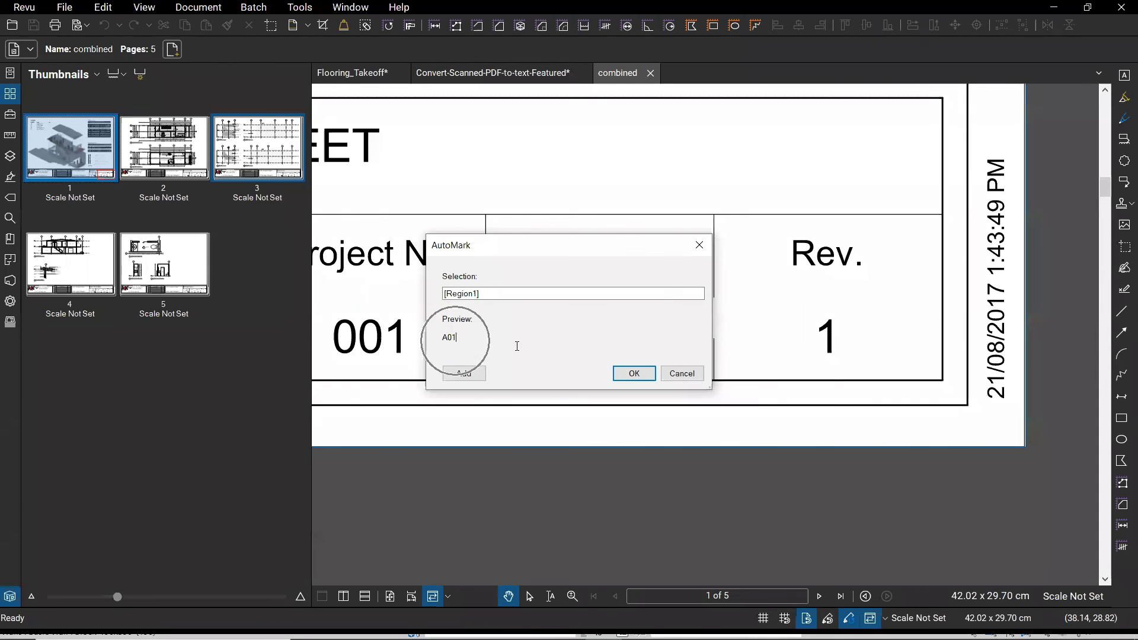
pyautogui.click(633, 374)
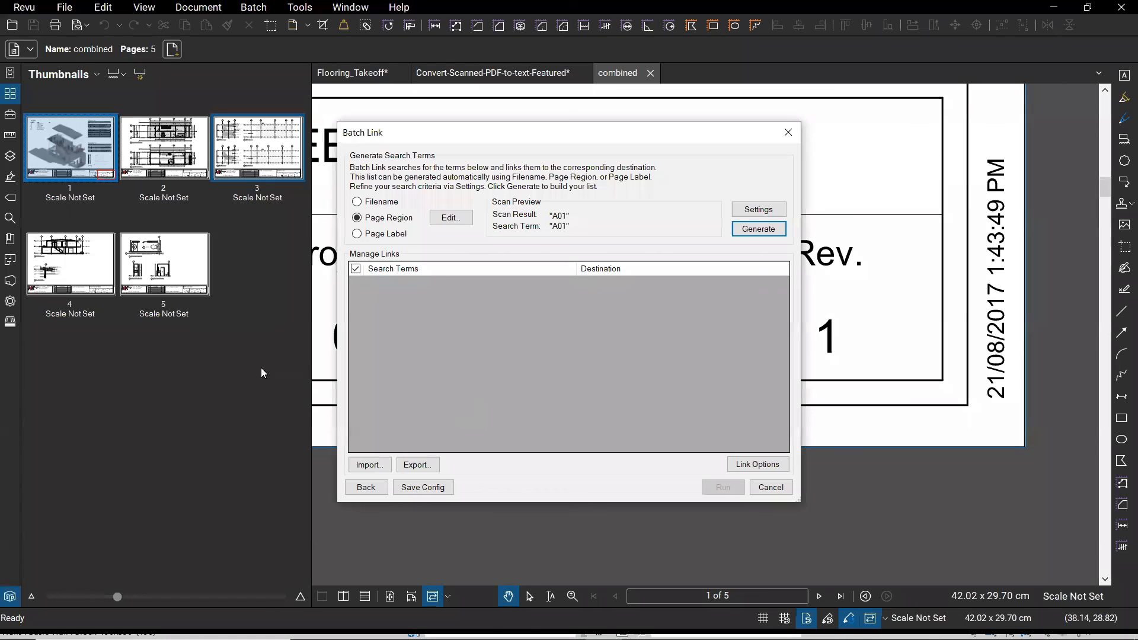
# - Generate links for sheets A01–A05, run the batch on combined.pdf, and close the summary
pyautogui.click(761, 232)
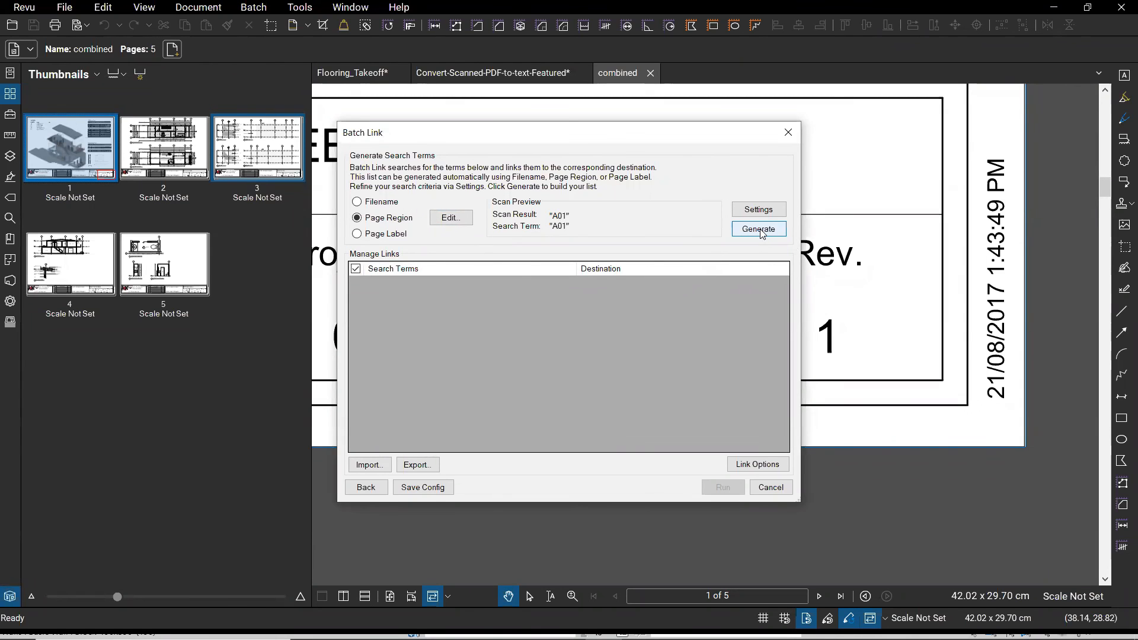
pyautogui.click(758, 210)
pyautogui.click(756, 228)
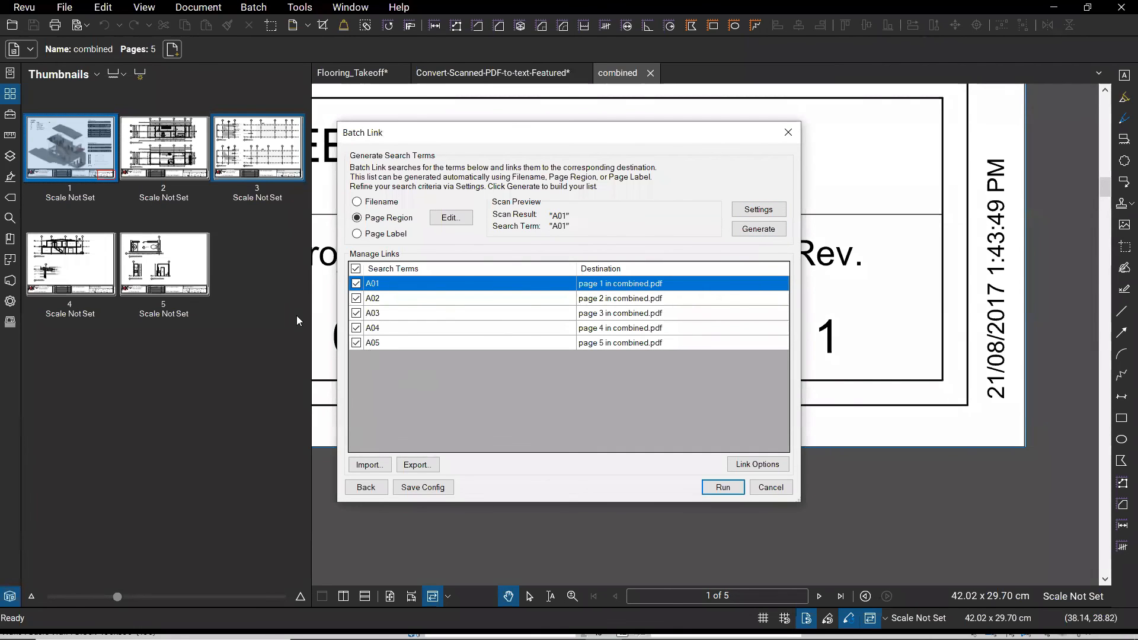
pyautogui.click(724, 487)
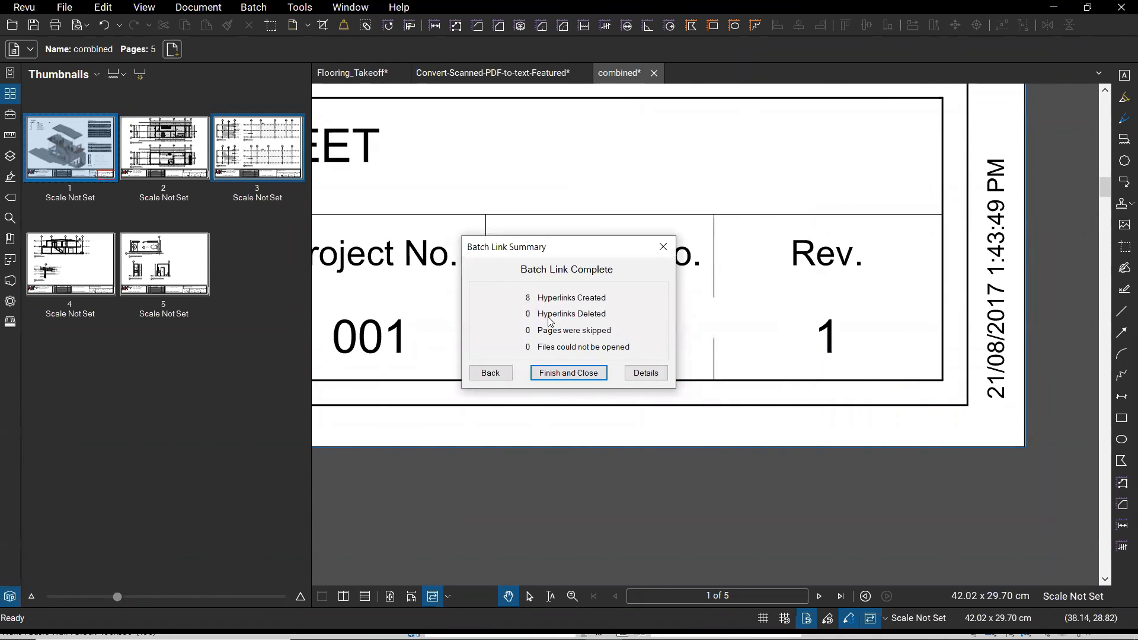
pyautogui.click(570, 378)
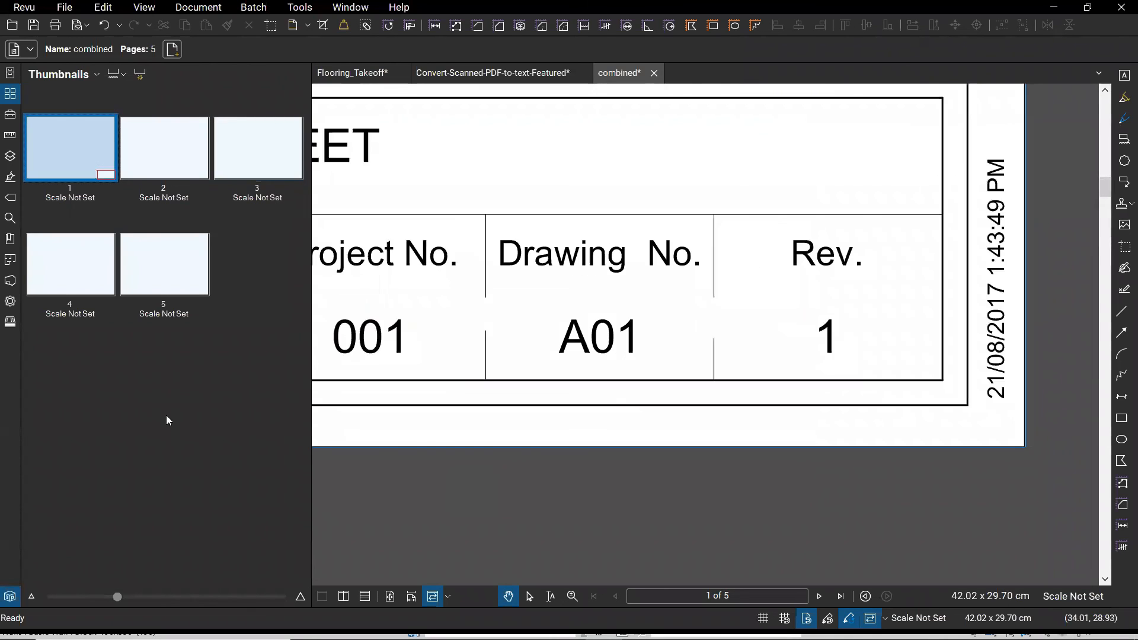
# - Fit the cover sheet, then browse to the section sheet, Powder Room sheet and floor plans
pyautogui.scroll(-4, 546, 373)
pyautogui.moveTo(542, 283); pyautogui.dragTo(967, 456)
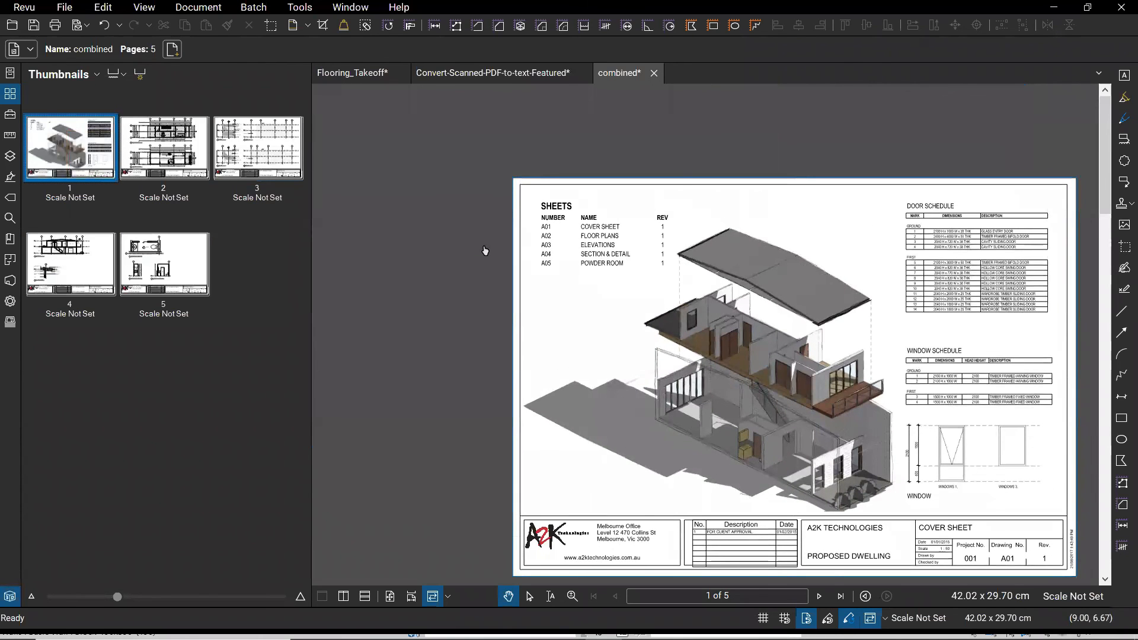
pyautogui.scroll(2, 485, 250)
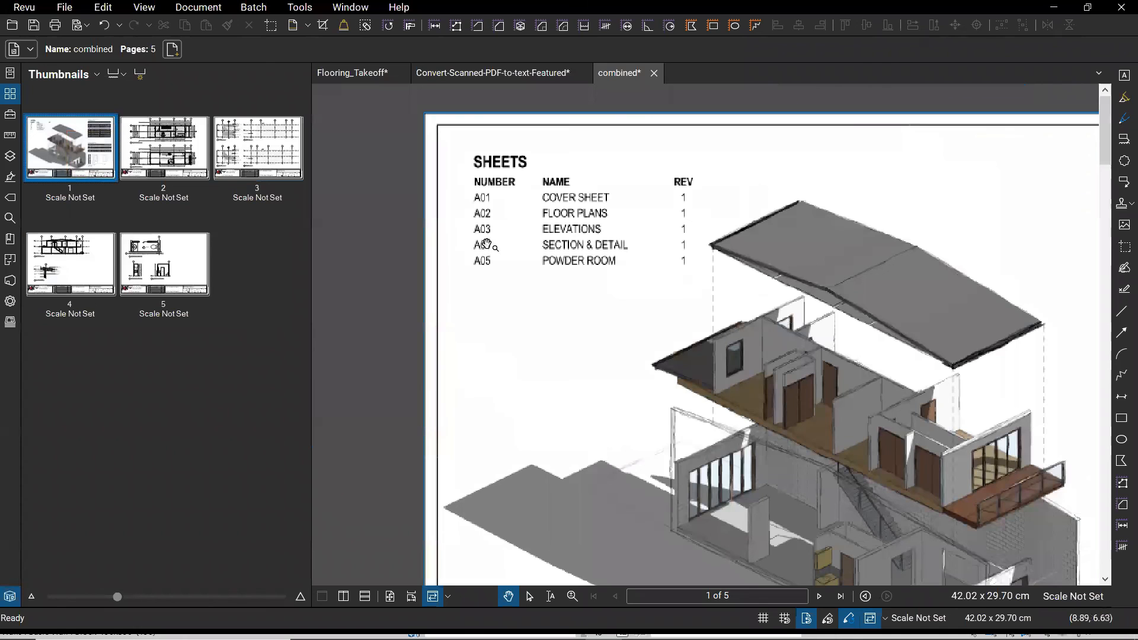
pyautogui.click(112, 238)
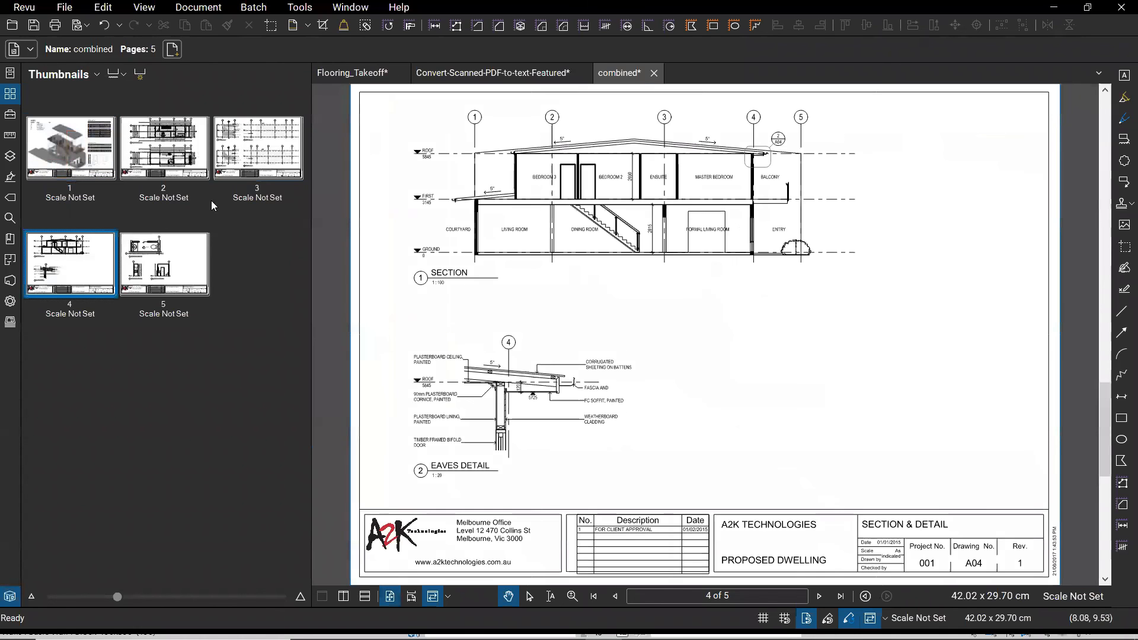
pyautogui.press('Home')
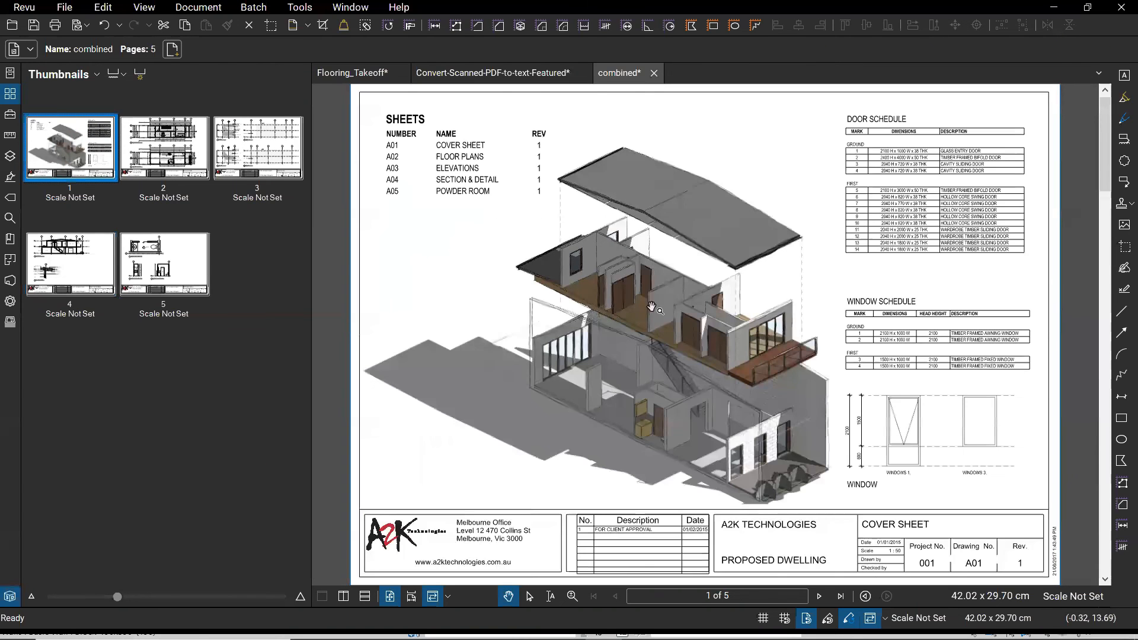
pyautogui.click(162, 256)
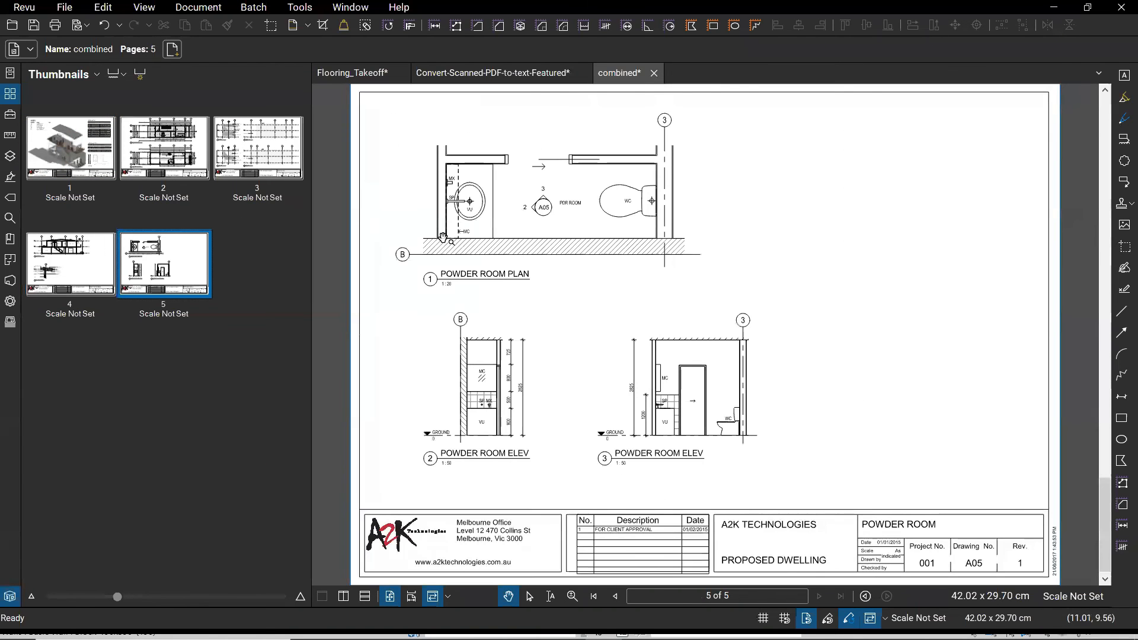
pyautogui.click(165, 133)
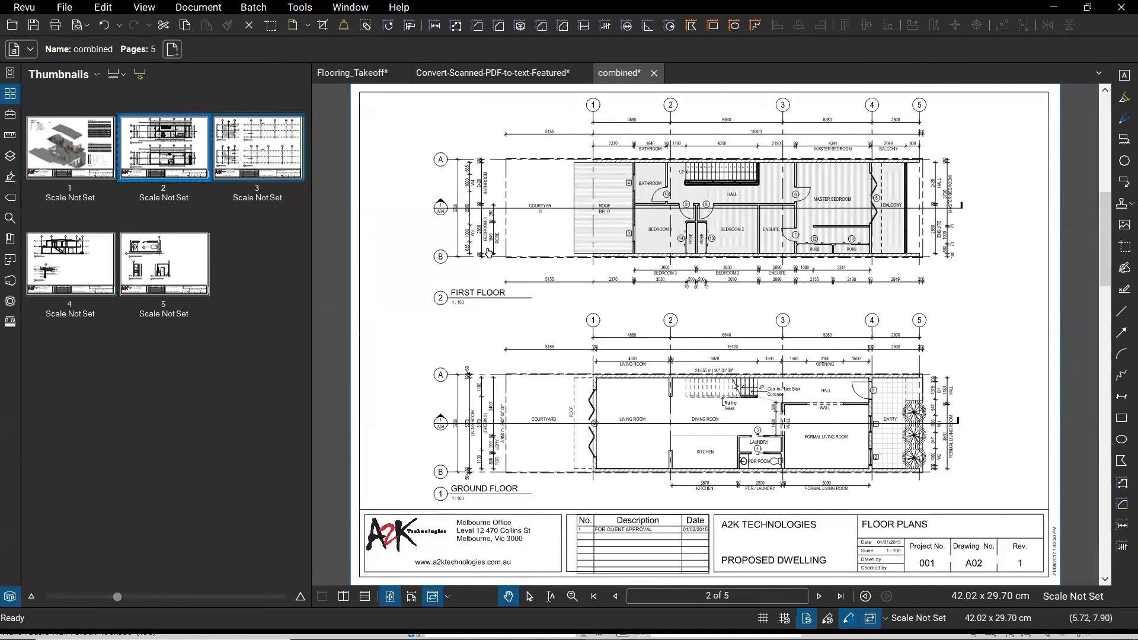
# - Follow the A04 callout from the floor plans to its section sheet, then view the page 3 elevations
pyautogui.scroll(1, 485, 253)
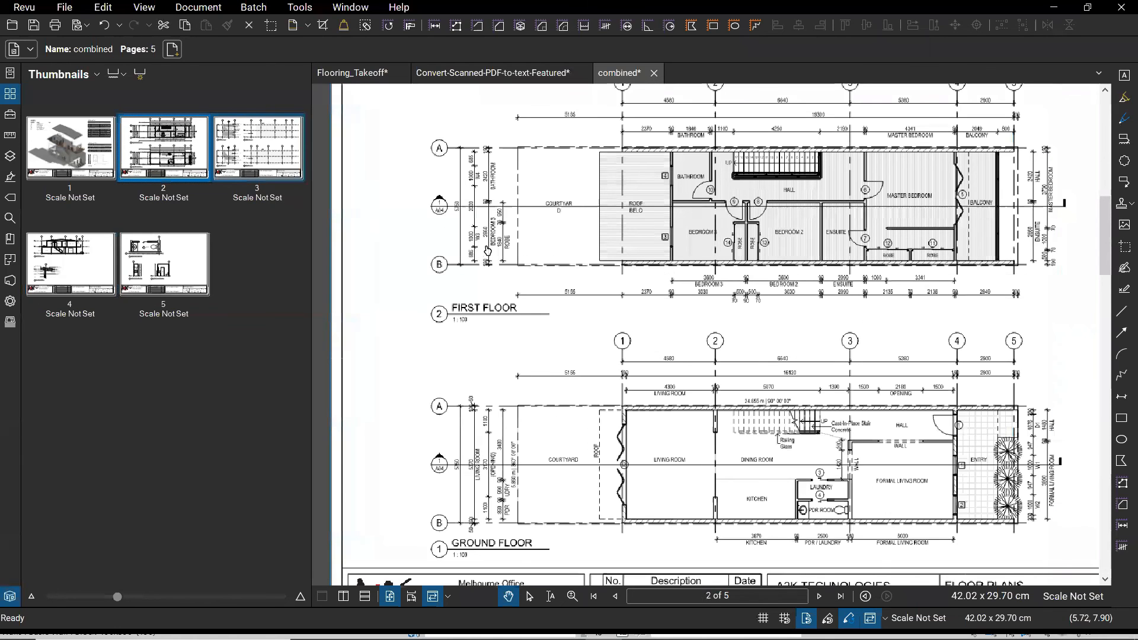
pyautogui.scroll(1, 472, 215)
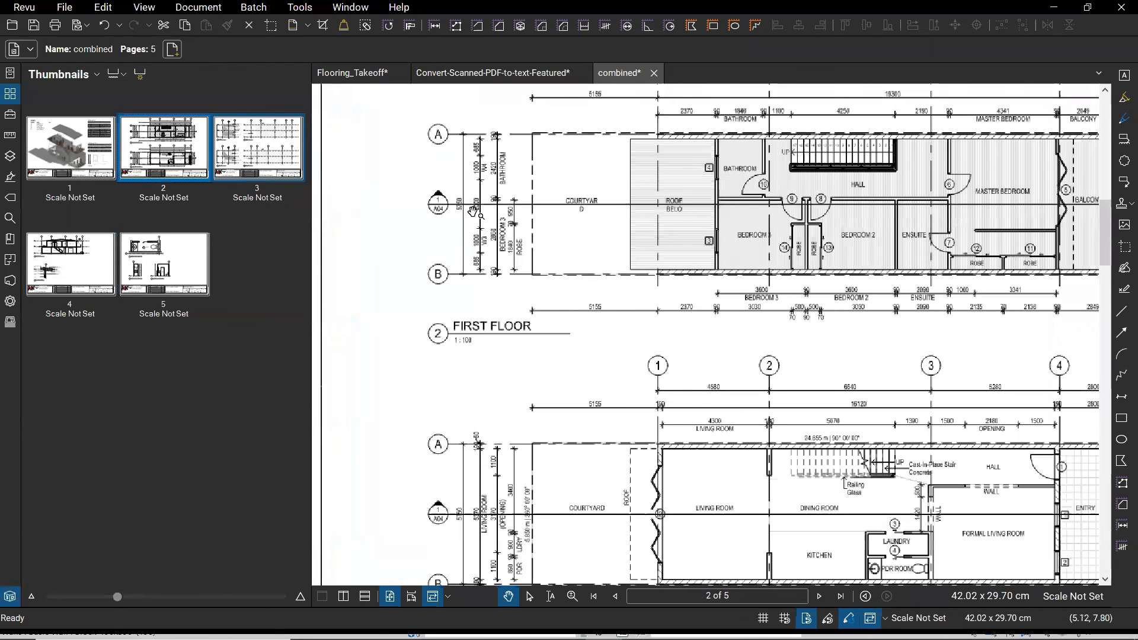
pyautogui.scroll(6, 474, 214)
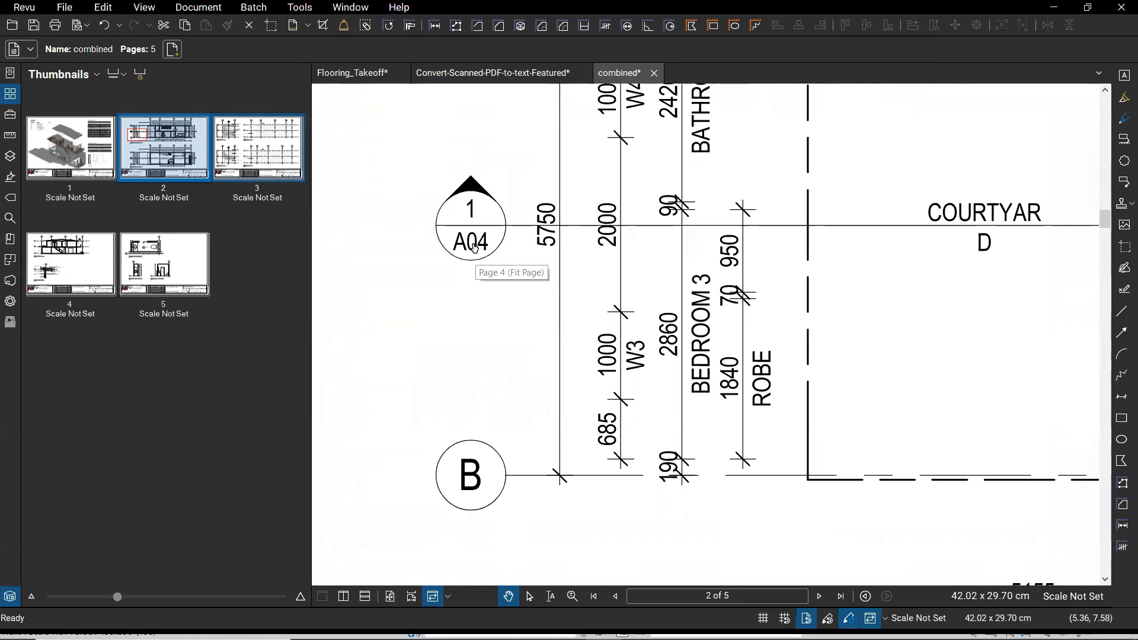
pyautogui.click(474, 247)
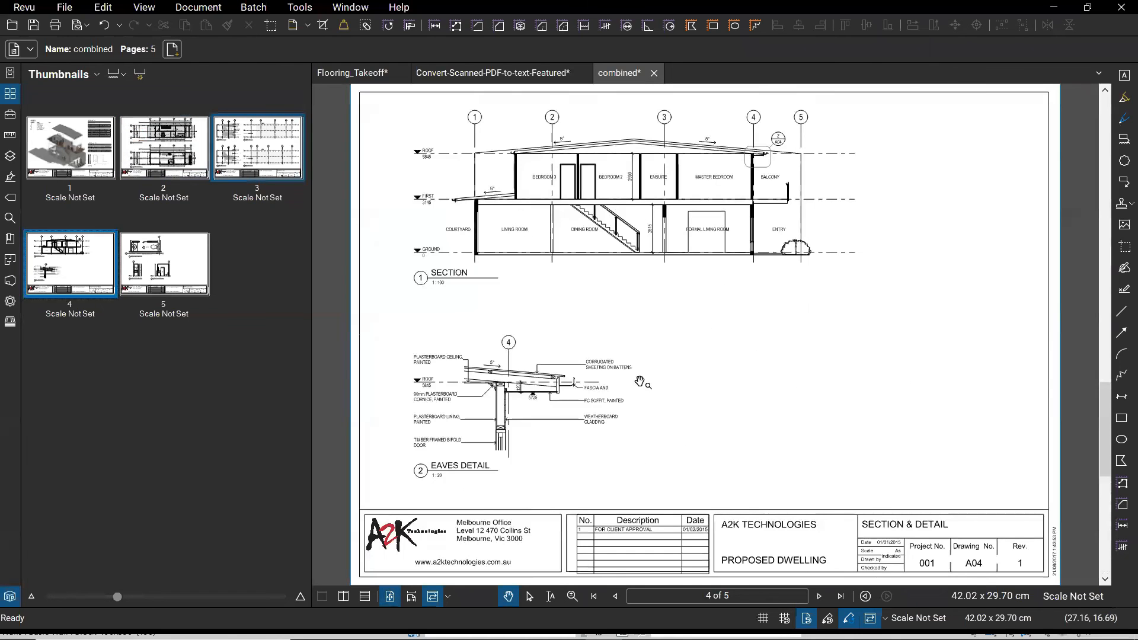
pyautogui.scroll(3, 808, 432)
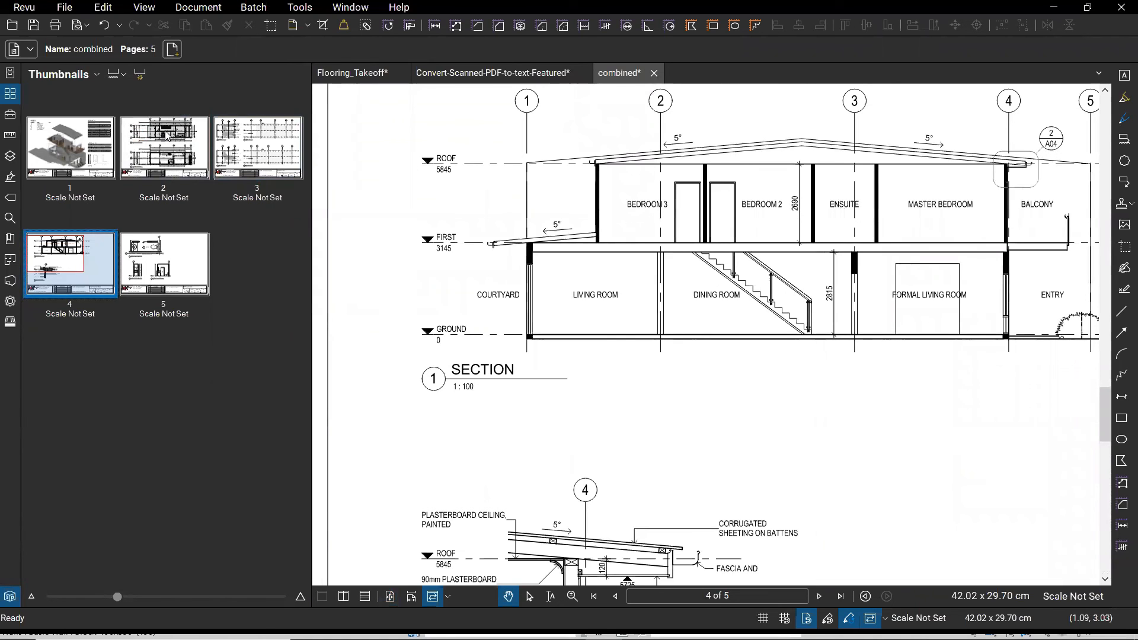
pyautogui.click(247, 159)
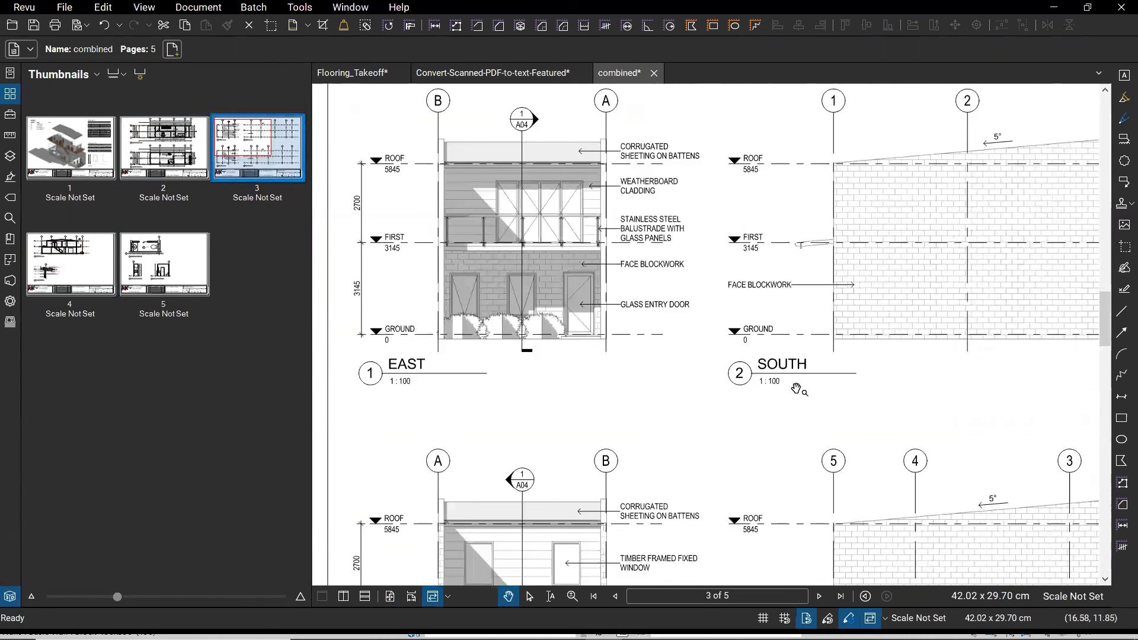
pyautogui.scroll(-1, 884, 415)
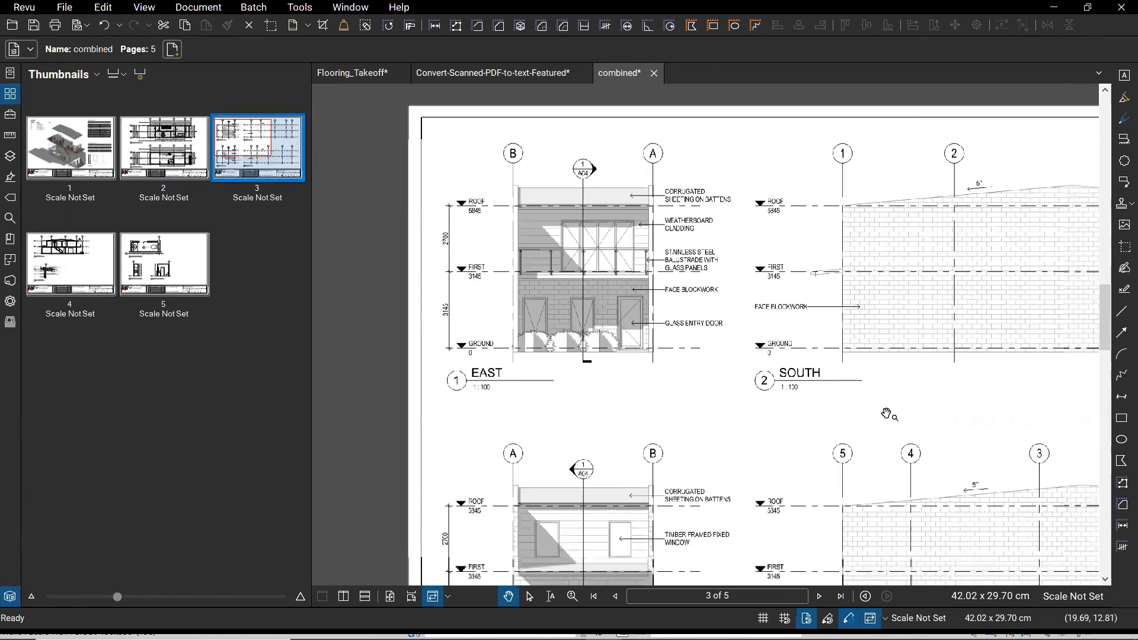
pyautogui.scroll(-1, 887, 415)
pyautogui.scroll(-1, 856, 353)
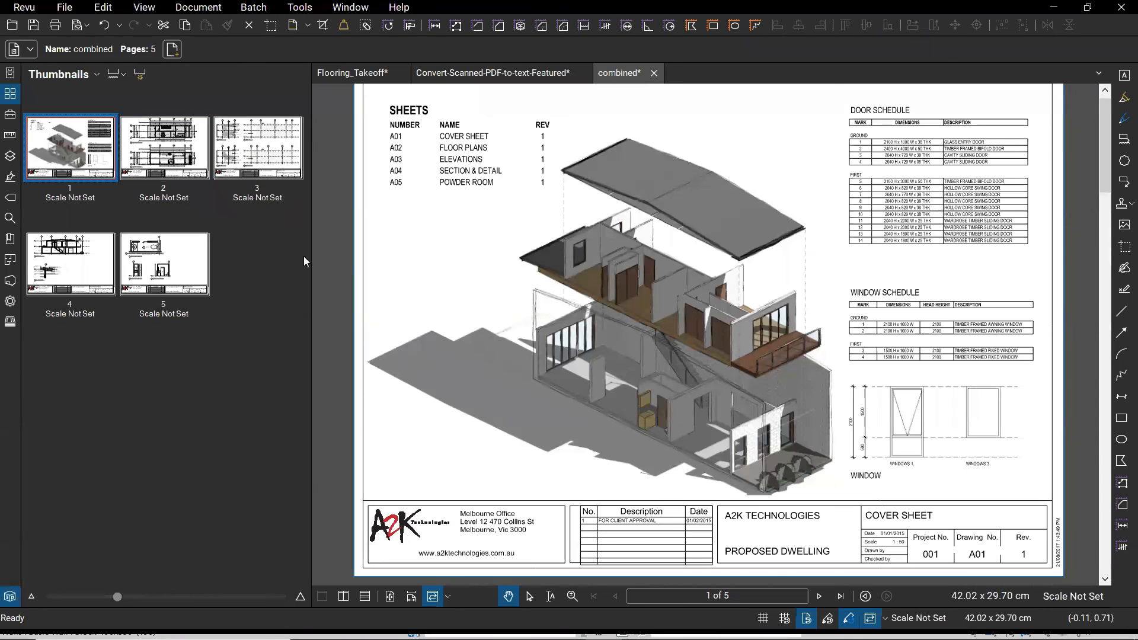
# - Batch-stamp every page of combined.pdf with Revised.pdf at X position 2, anchored bottom-right
pyautogui.click(253, 7)
pyautogui.click(272, 119)
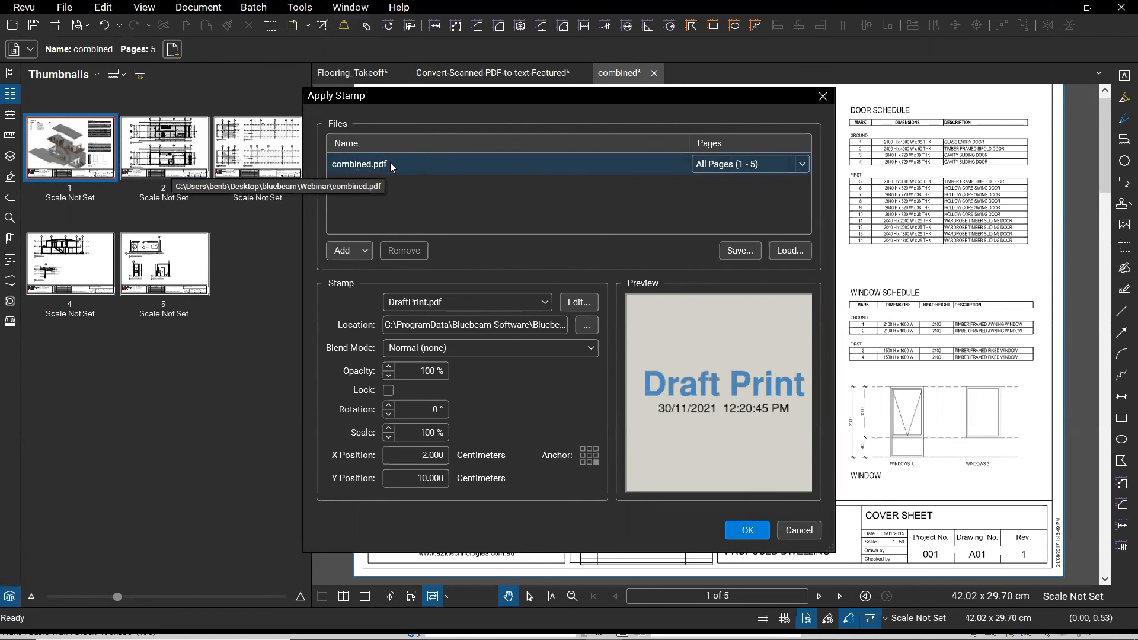
pyautogui.click(474, 302)
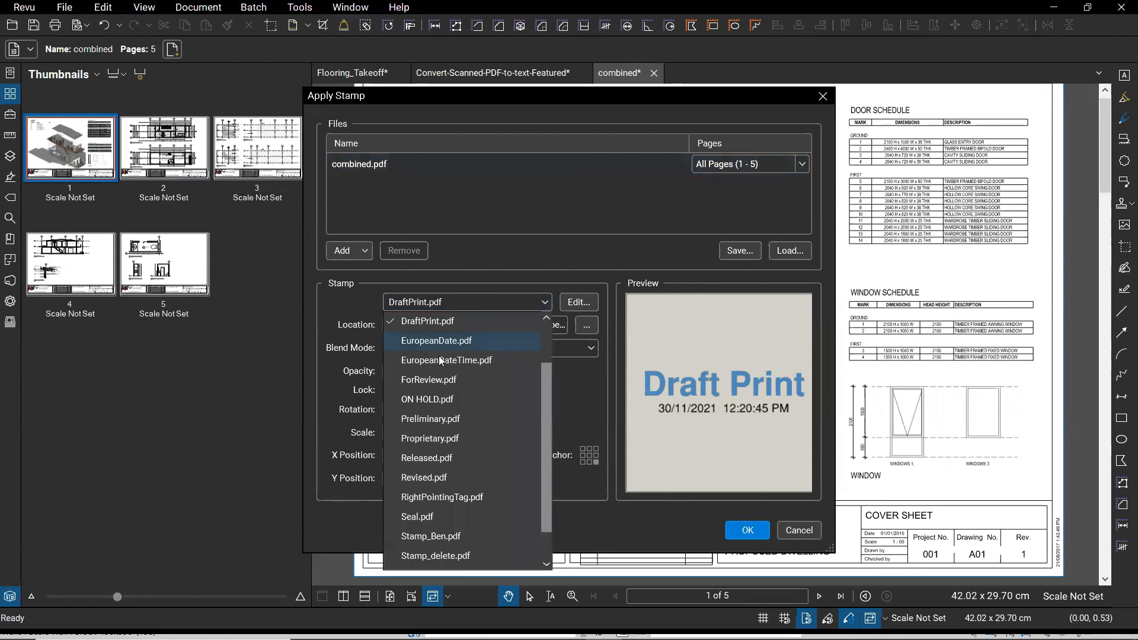
pyautogui.click(450, 472)
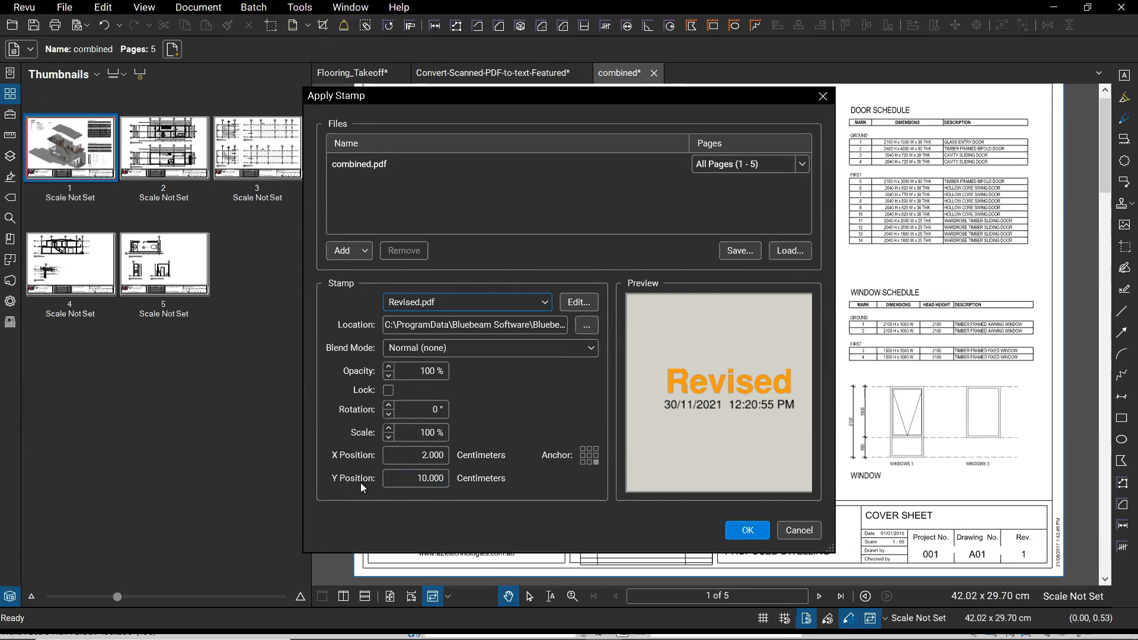
pyautogui.click(430, 457)
pyautogui.moveTo(409, 457); pyautogui.dragTo(376, 457)
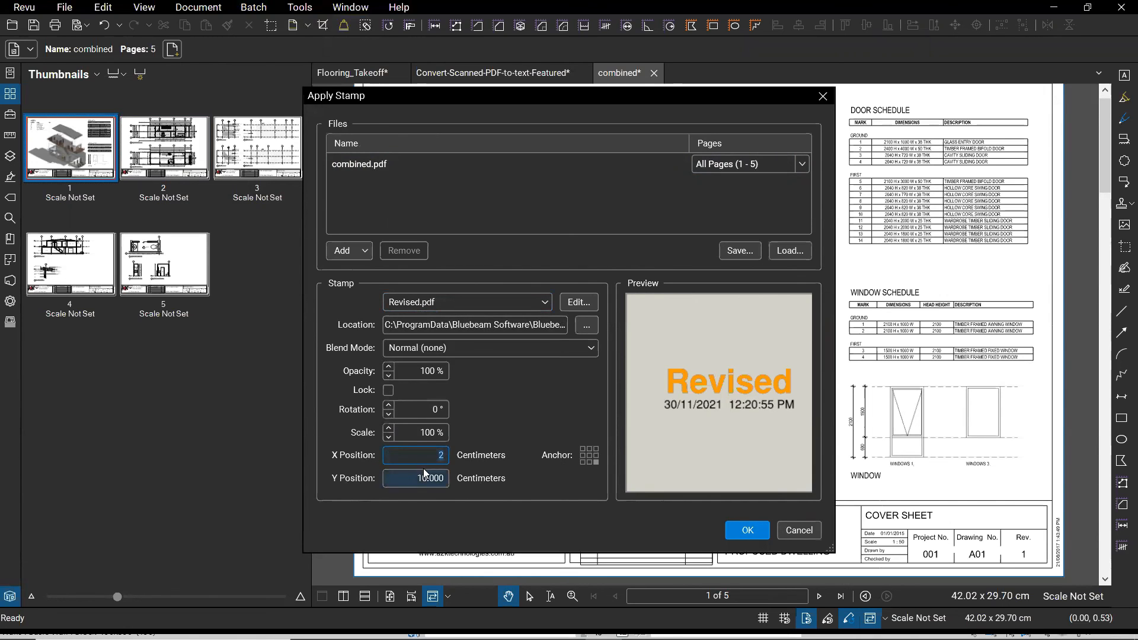
pyautogui.click(595, 463)
pyautogui.press('Tab')
pyautogui.click(745, 531)
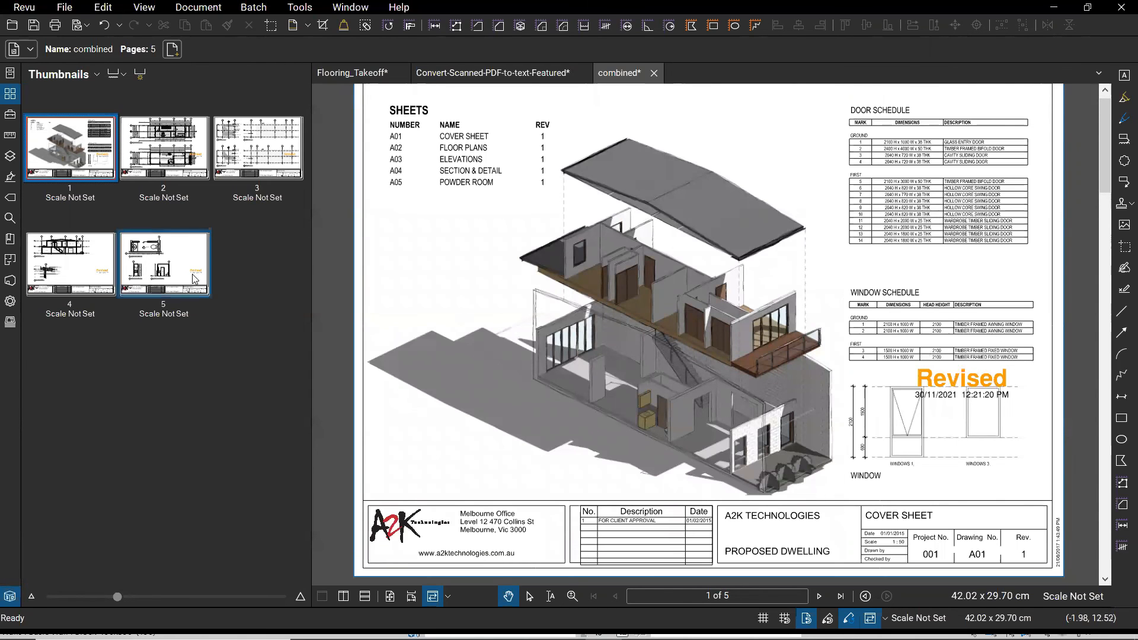
# - Inspect pages 5, 4, 2, 1 and 3 for the Revised stamp, ending on Powder Room page 5
pyautogui.click(164, 264)
pyautogui.click(83, 270)
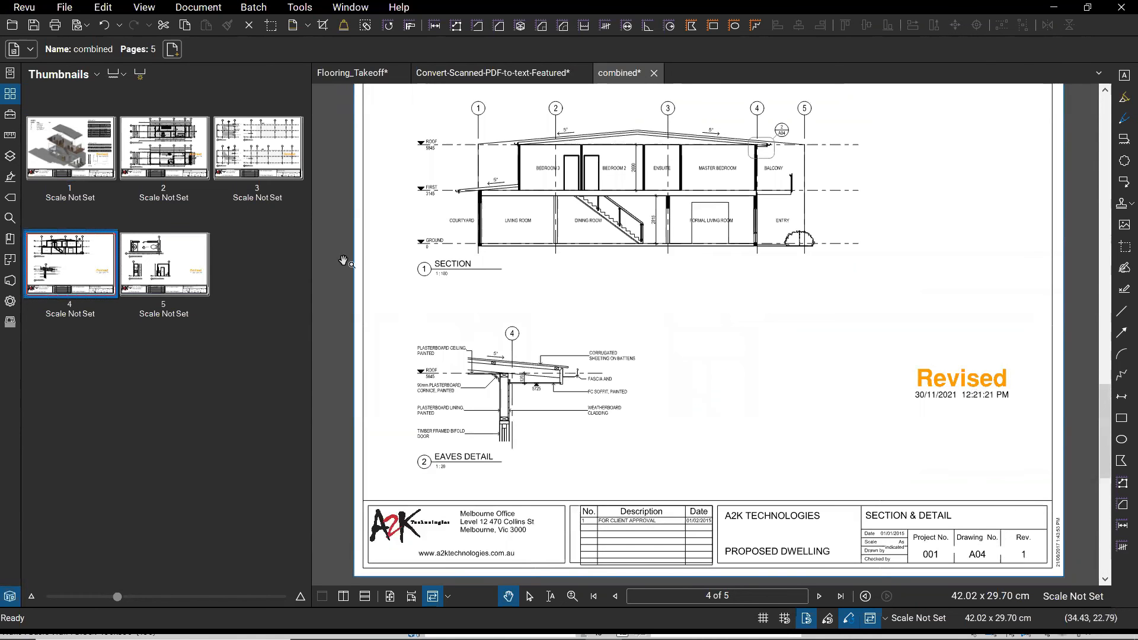
pyautogui.click(157, 156)
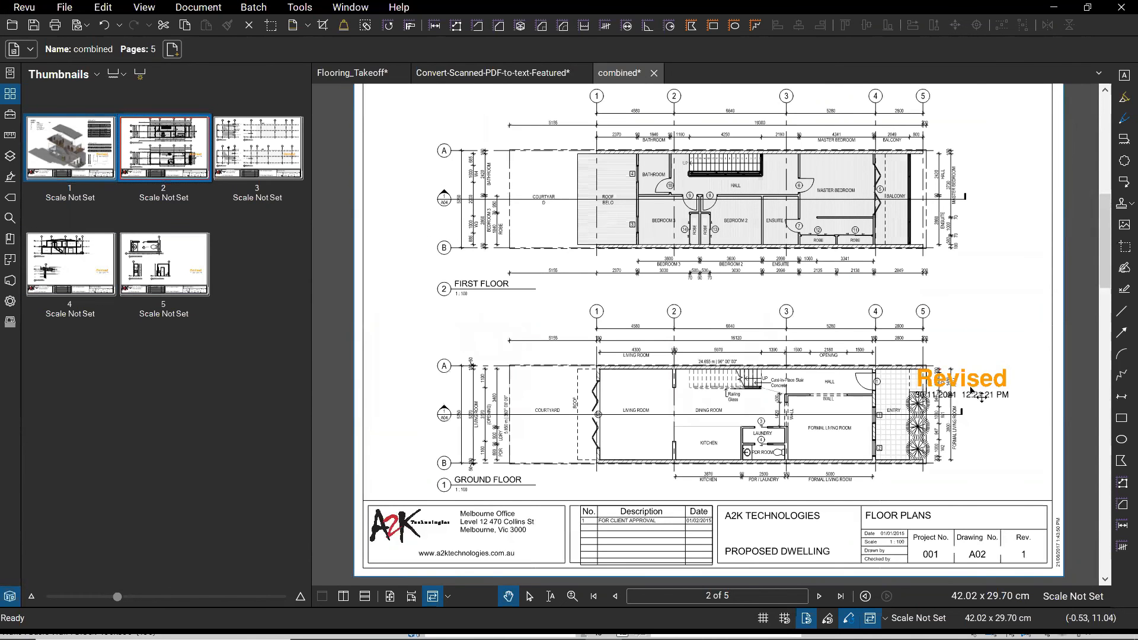
pyautogui.click(80, 153)
pyautogui.click(943, 389)
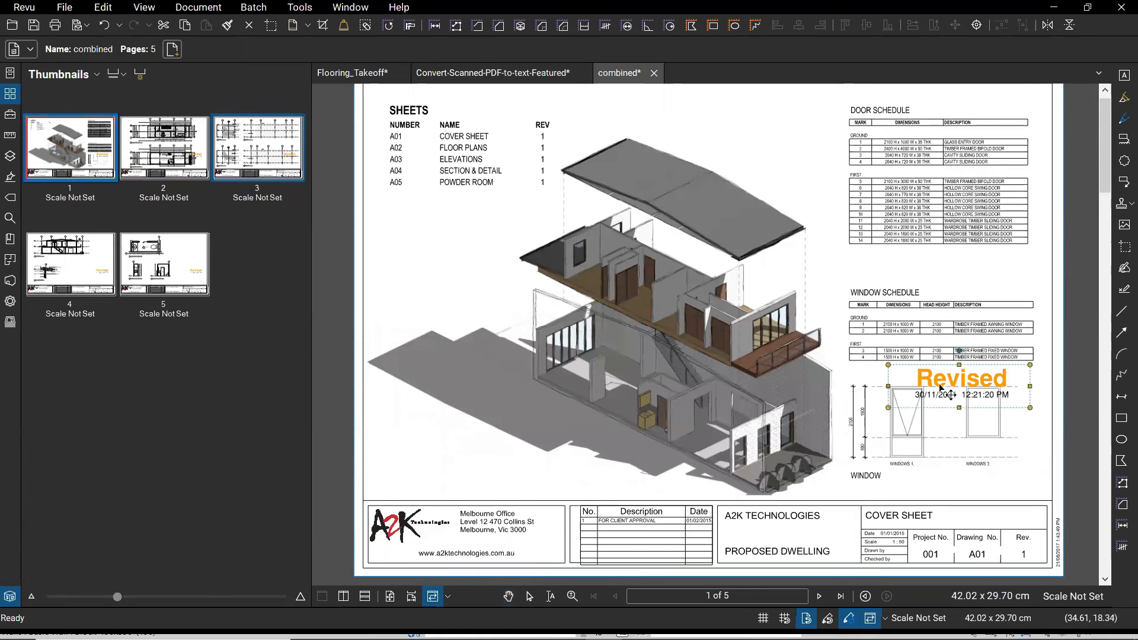
pyautogui.click(226, 161)
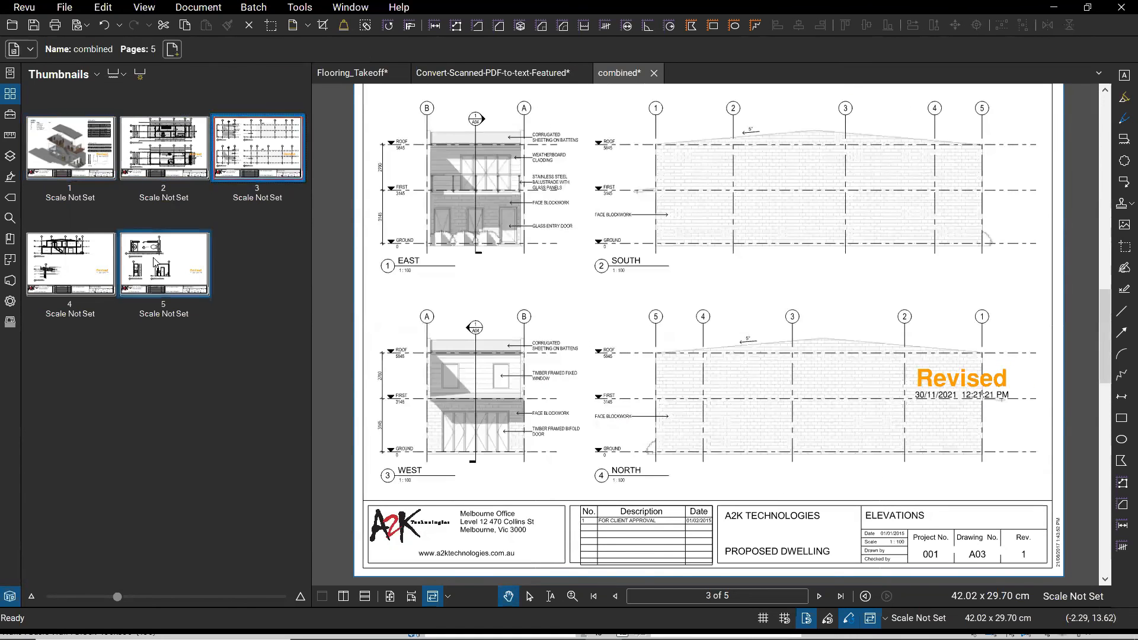
pyautogui.click(142, 253)
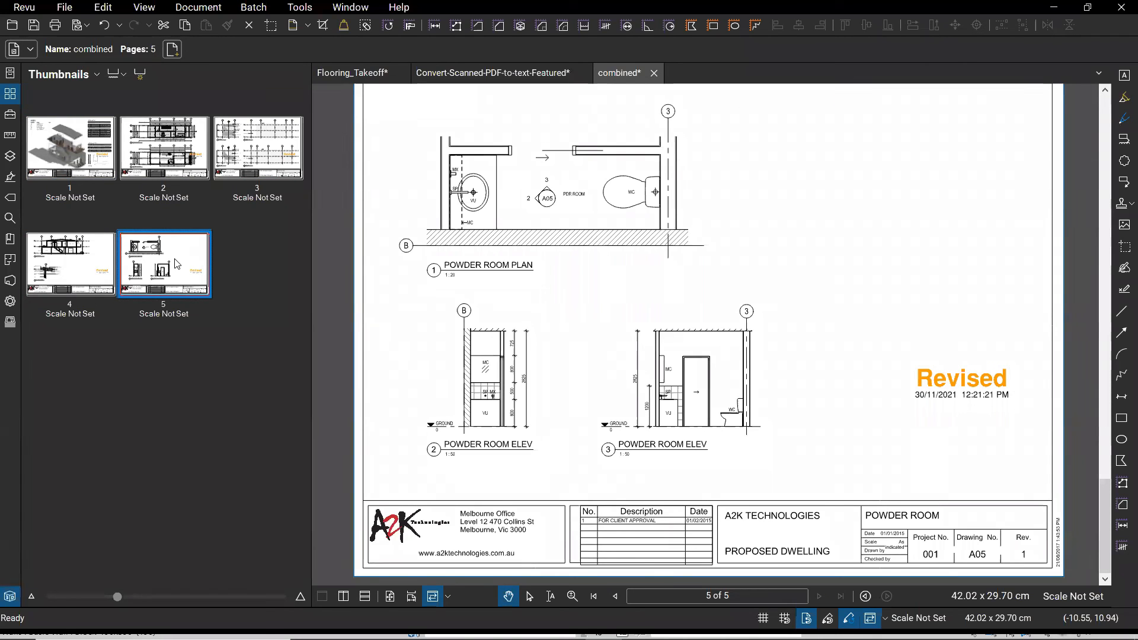
# - Place a Preliminary.pdf stamp on the Powder Room sheet and drag it to the lower right
pyautogui.click(300, 8)
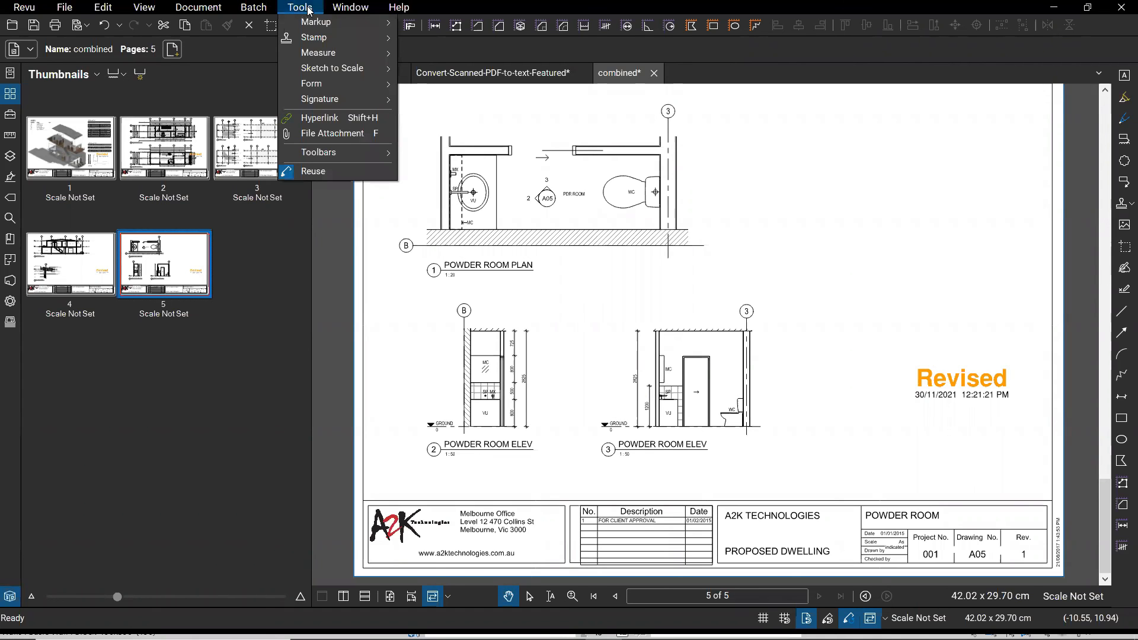
pyautogui.moveTo(314, 41)
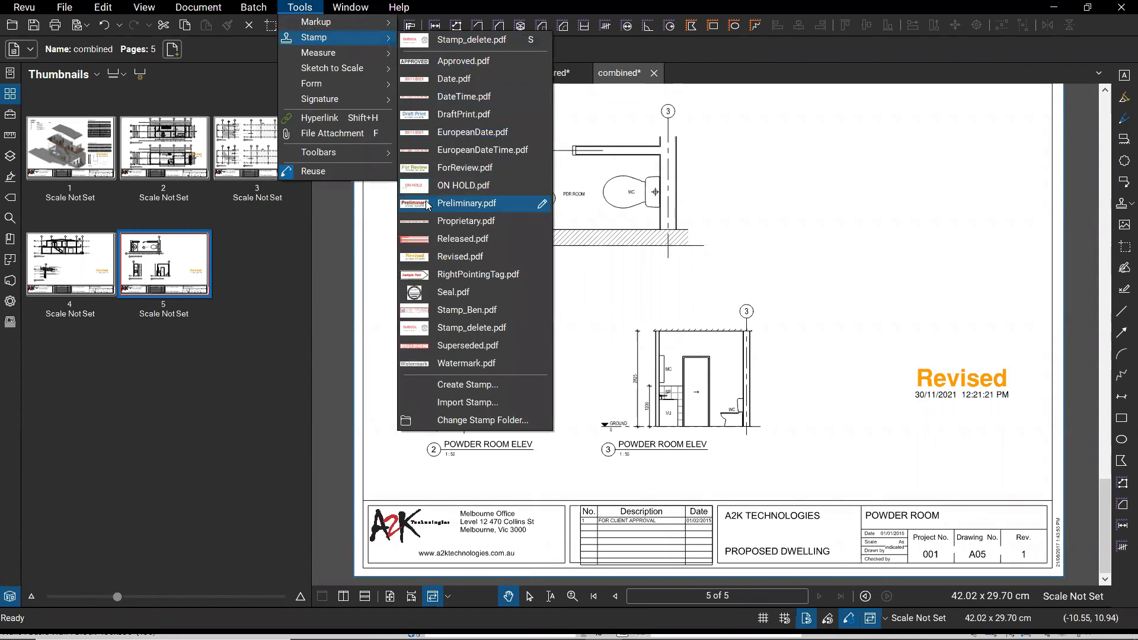
pyautogui.click(426, 205)
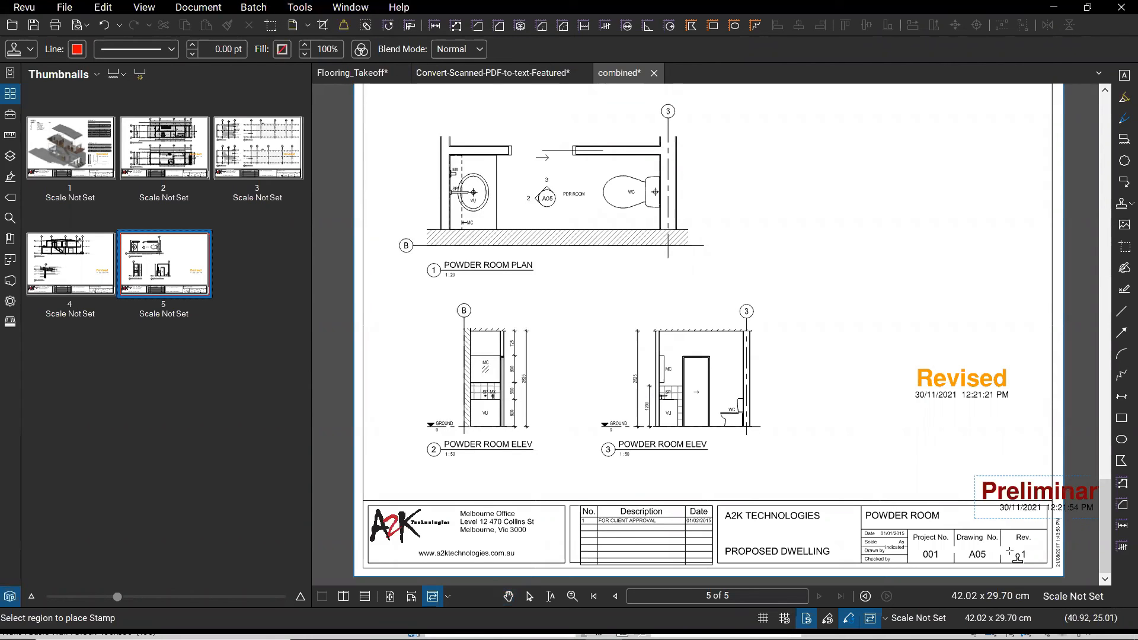
pyautogui.click(1034, 492)
pyautogui.moveTo(1053, 512); pyautogui.dragTo(967, 482)
# - Compare the section and elevations pages, then select the Preliminary stamp on page 5
pyautogui.click(83, 259)
pyautogui.click(189, 276)
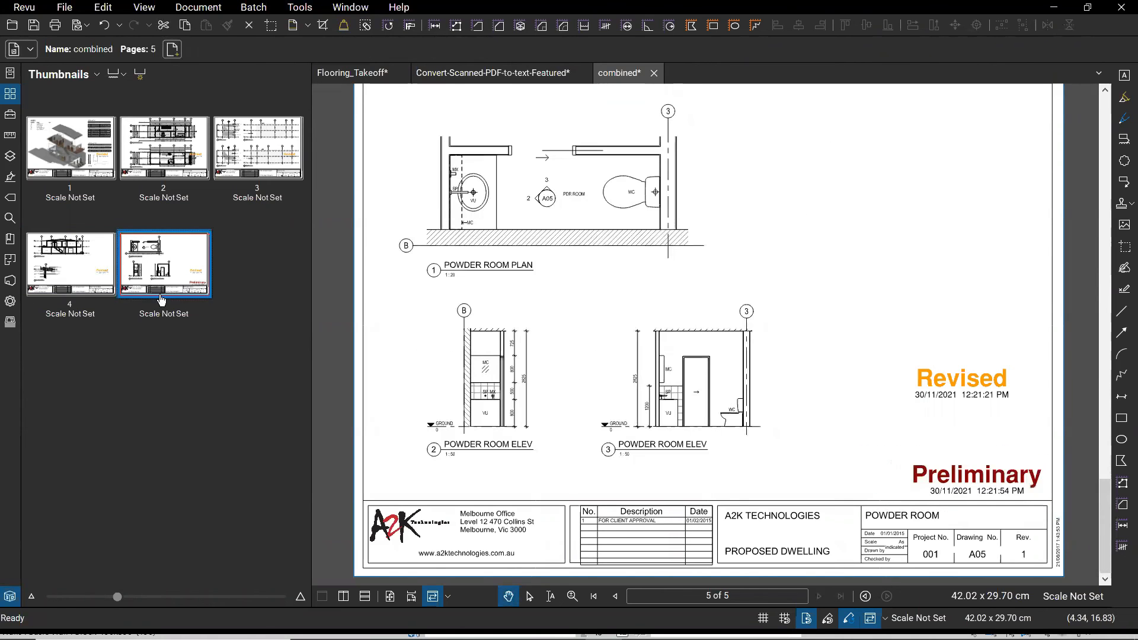
pyautogui.click(252, 139)
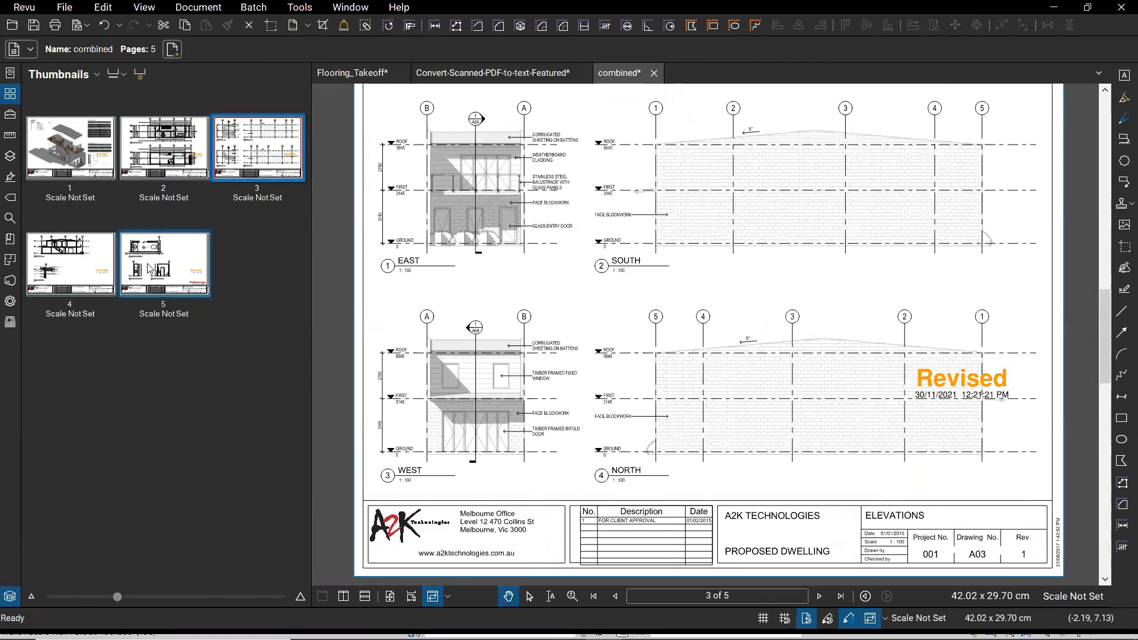
pyautogui.click(178, 273)
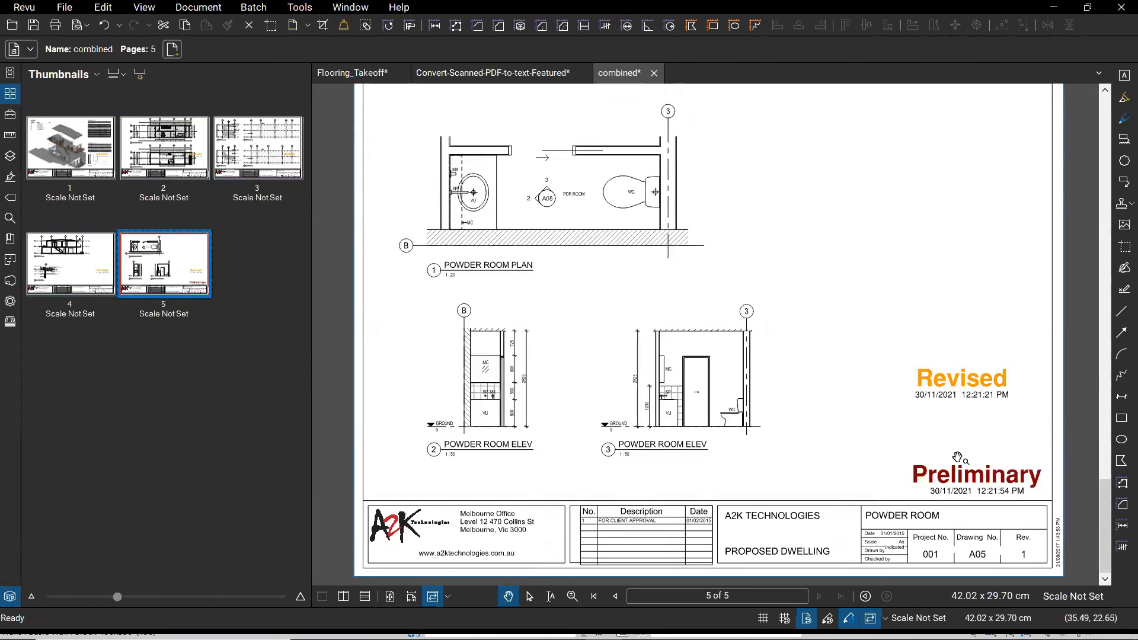
pyautogui.click(975, 484)
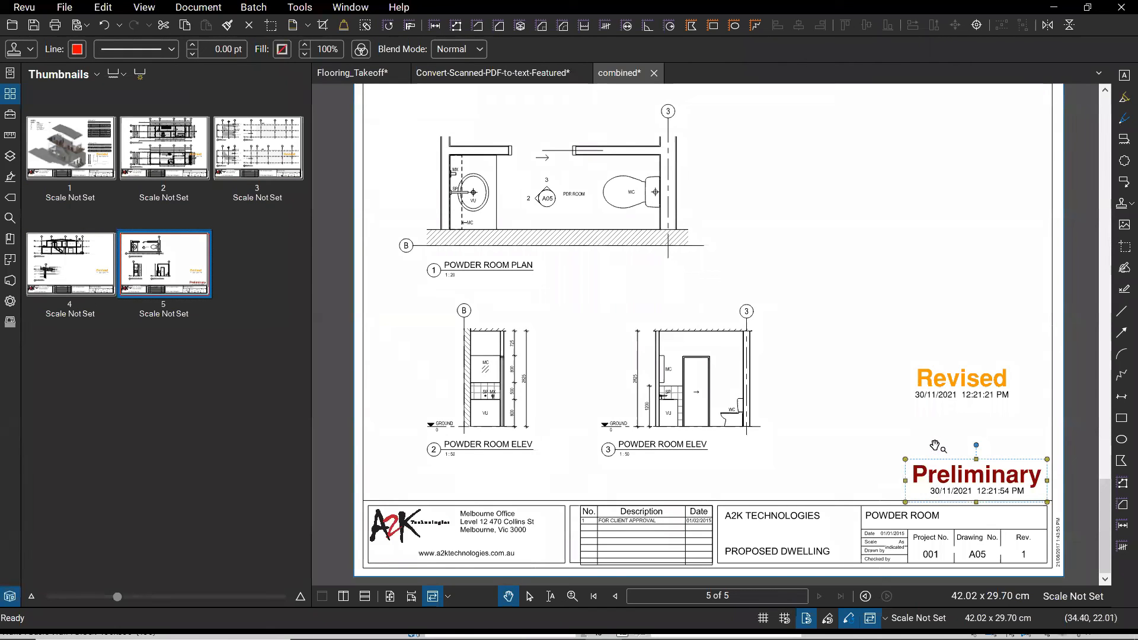
# - Apply the Preliminary stamp to All Pages (1 - 5) and verify it on the elevations page
pyautogui.rightClick(937, 477)
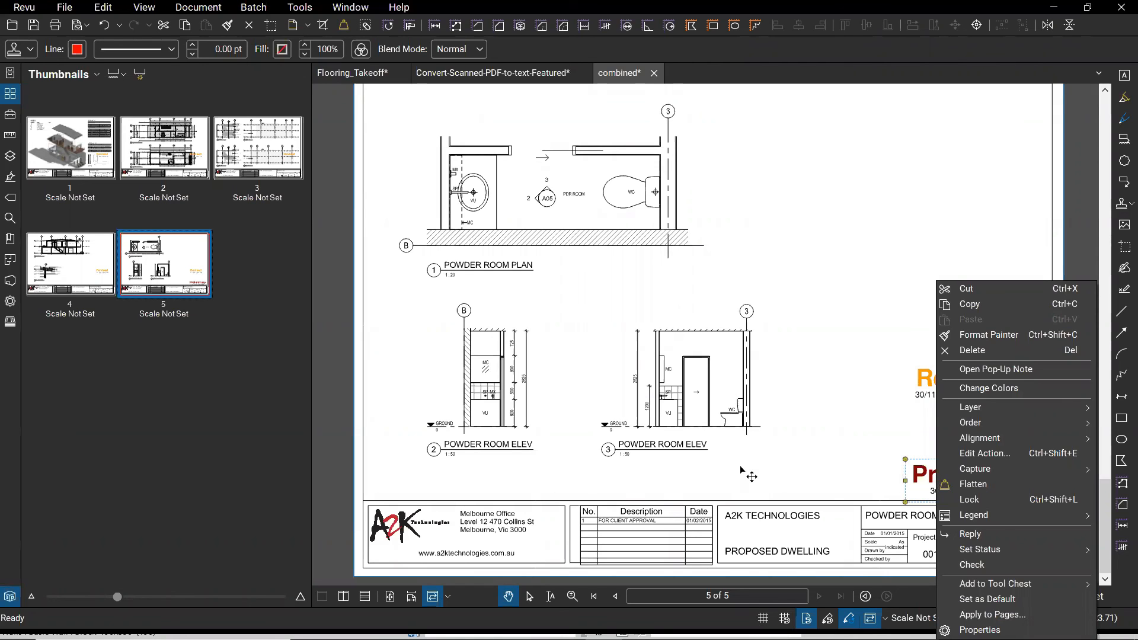
pyautogui.click(1008, 616)
pyautogui.press('ctrl')
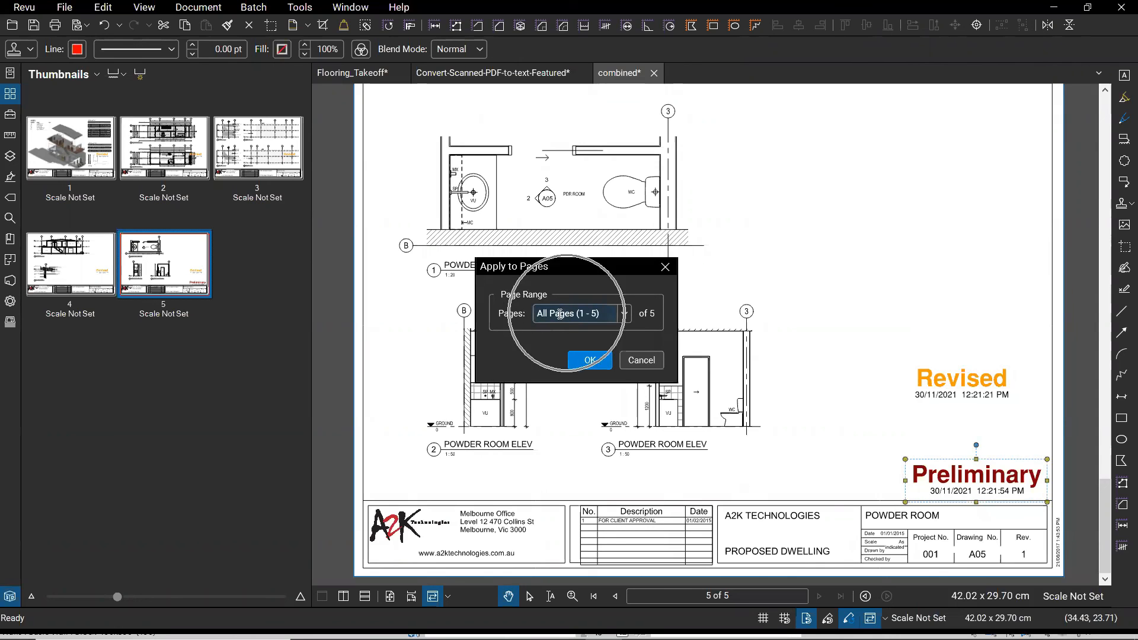
pyautogui.click(591, 361)
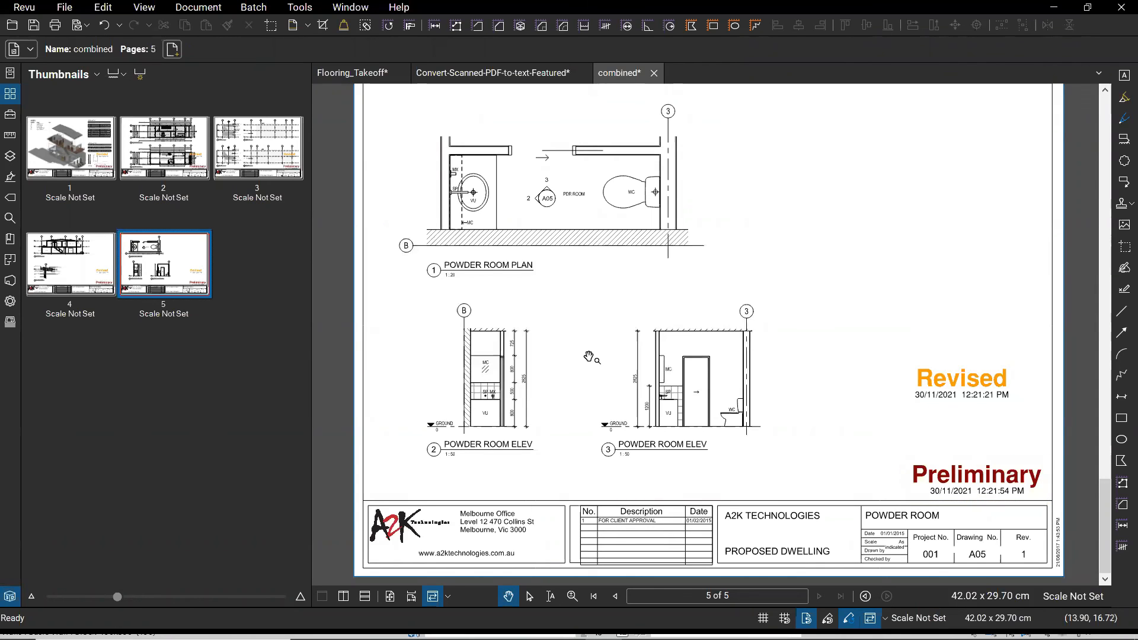
pyautogui.click(258, 160)
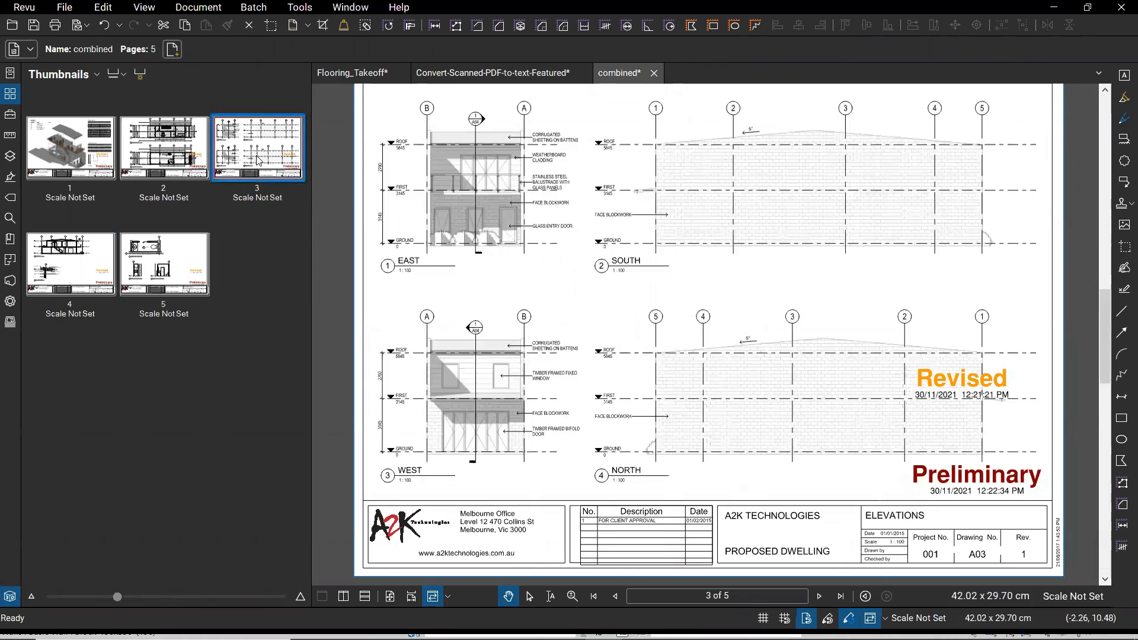
# - Check the floor plans page for both stamps, then return to the Flooring_Takeoff drawing
pyautogui.click(179, 156)
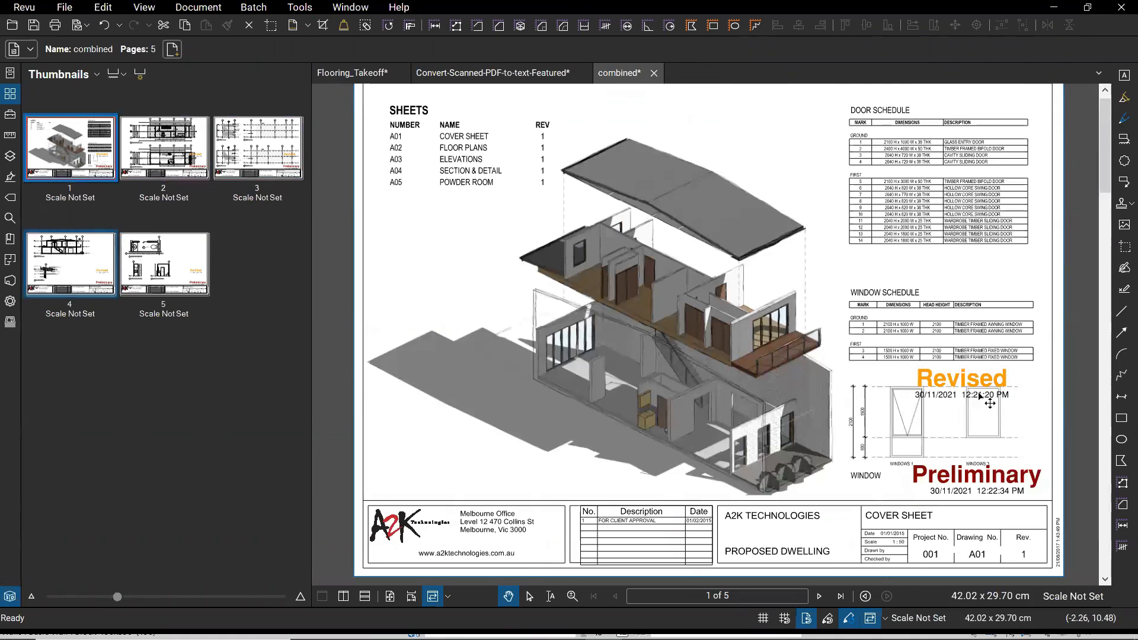
pyautogui.scroll(-5, 686, 400)
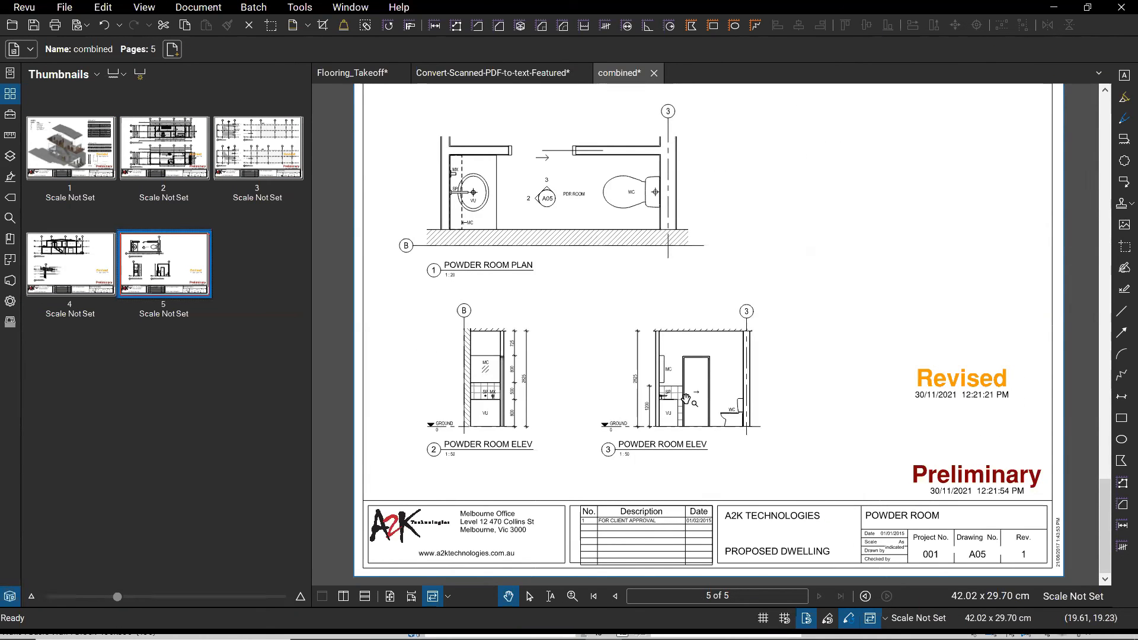
pyautogui.click(345, 76)
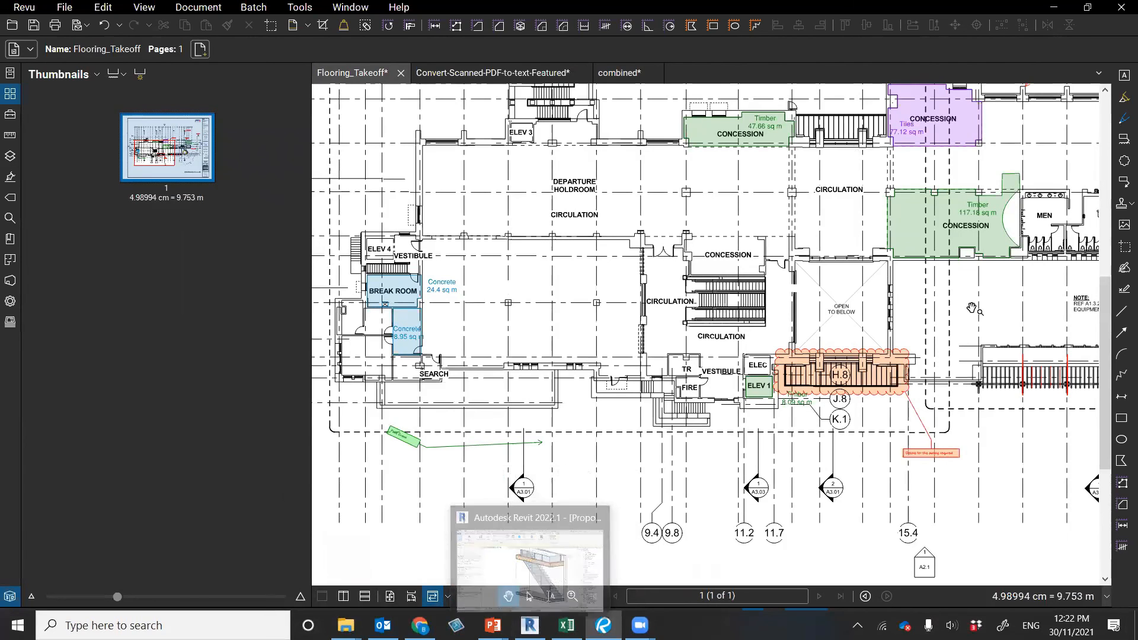
# - Zoom to the concession takeoff areas, hide the Thumbnails panel, and bring up the window switcher
pyautogui.scroll(1, 804, 140)
pyautogui.scroll(2, 718, 223)
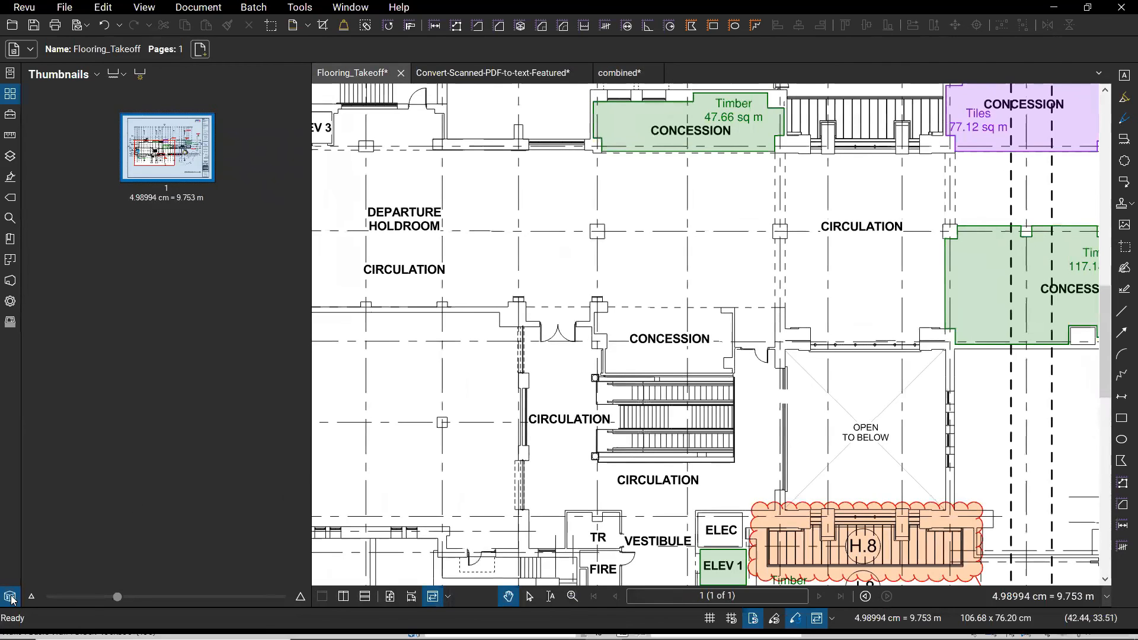
pyautogui.moveTo(656, 287); pyautogui.dragTo(643, 343)
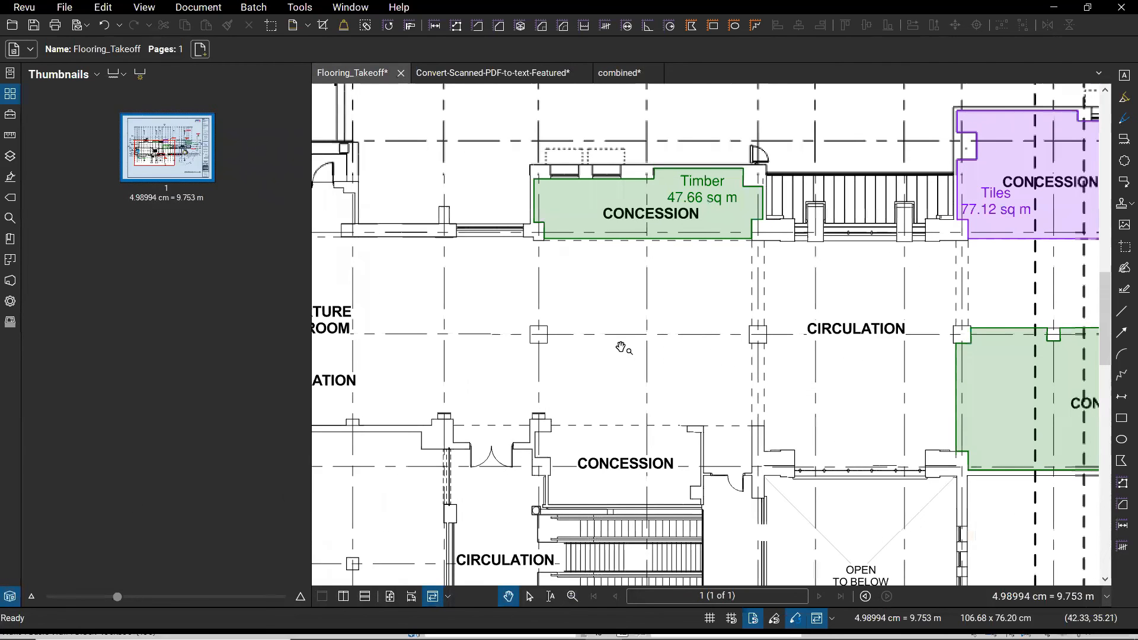
pyautogui.scroll(-1, 654, 272)
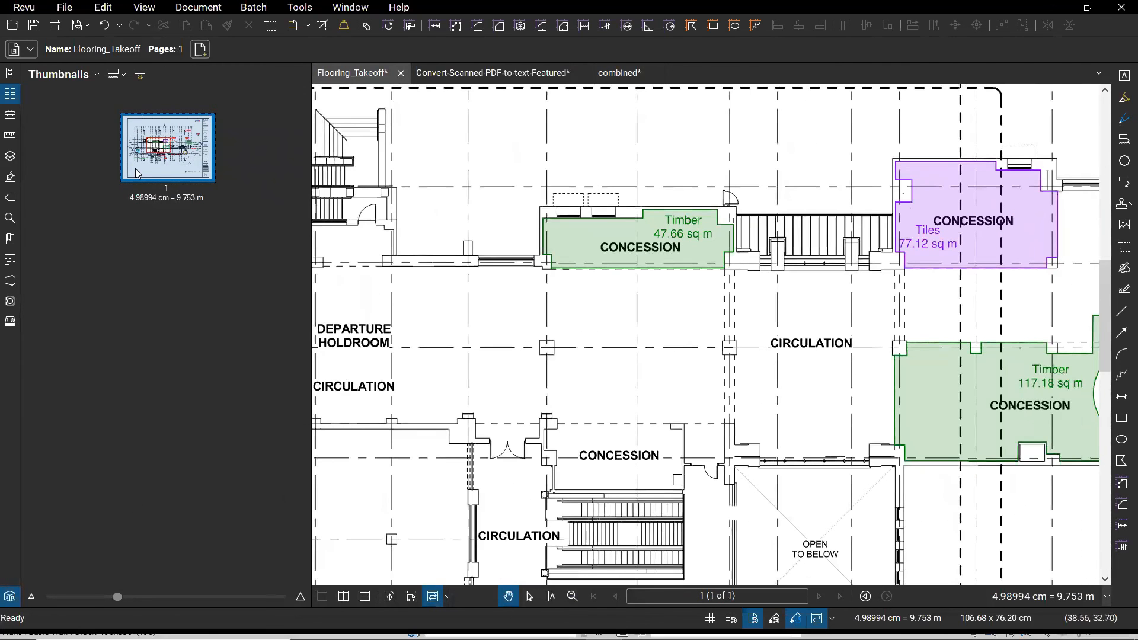
pyautogui.click(10, 94)
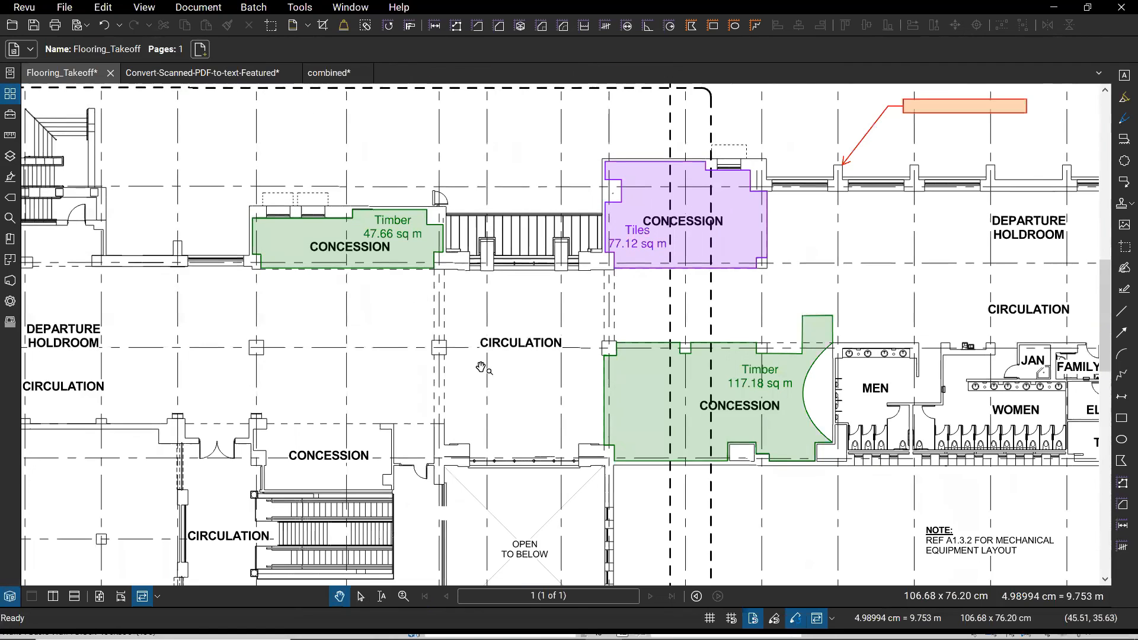
pyautogui.hotkey('alt', 'Tab')
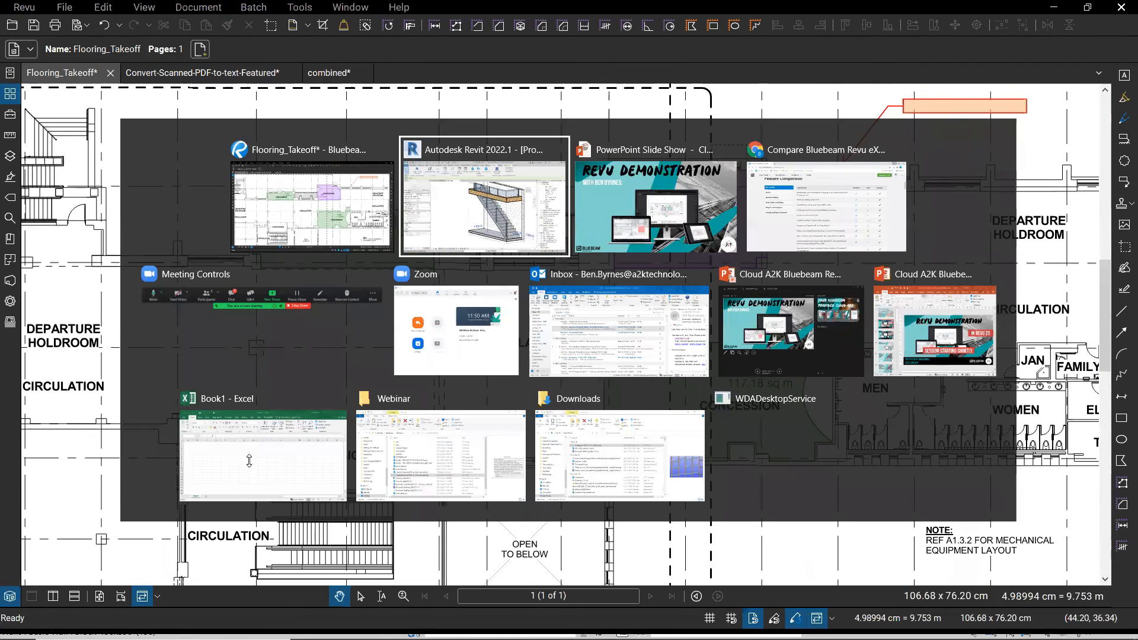
# - Switch to the Book1 Excel workbook, back out of the File page, and select cell C3
pyautogui.click(263, 456)
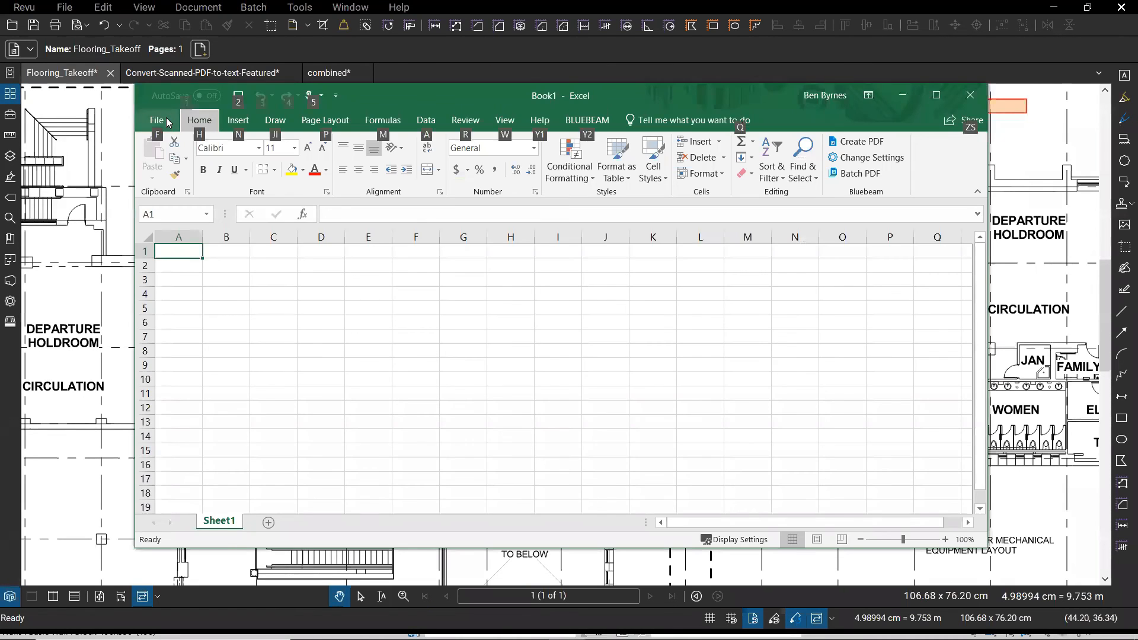
pyautogui.click(161, 117)
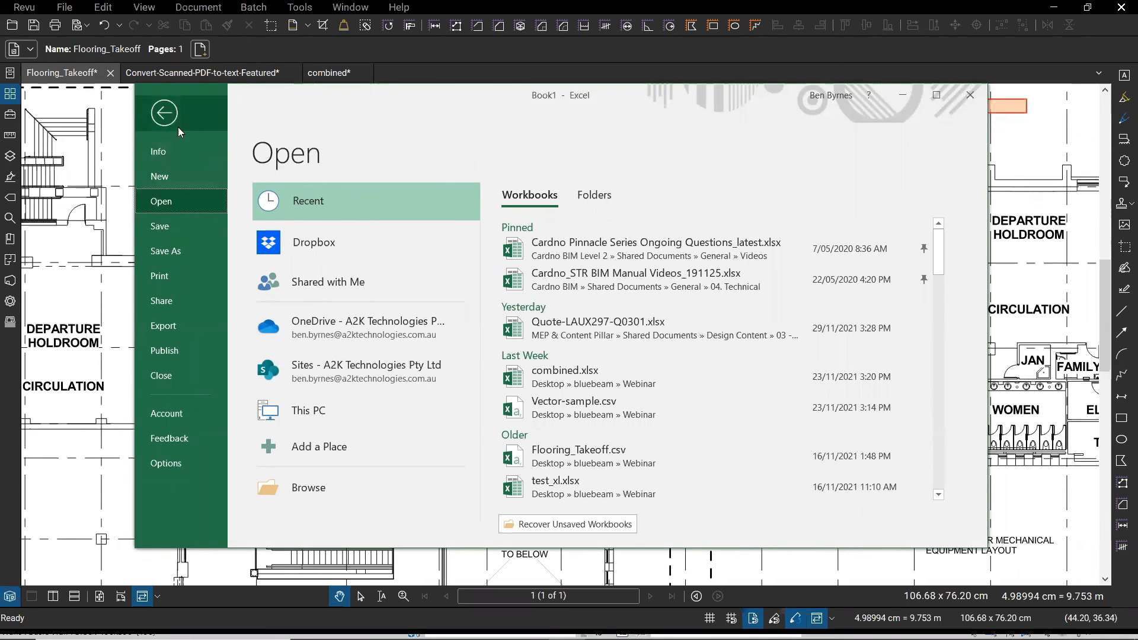
pyautogui.click(166, 114)
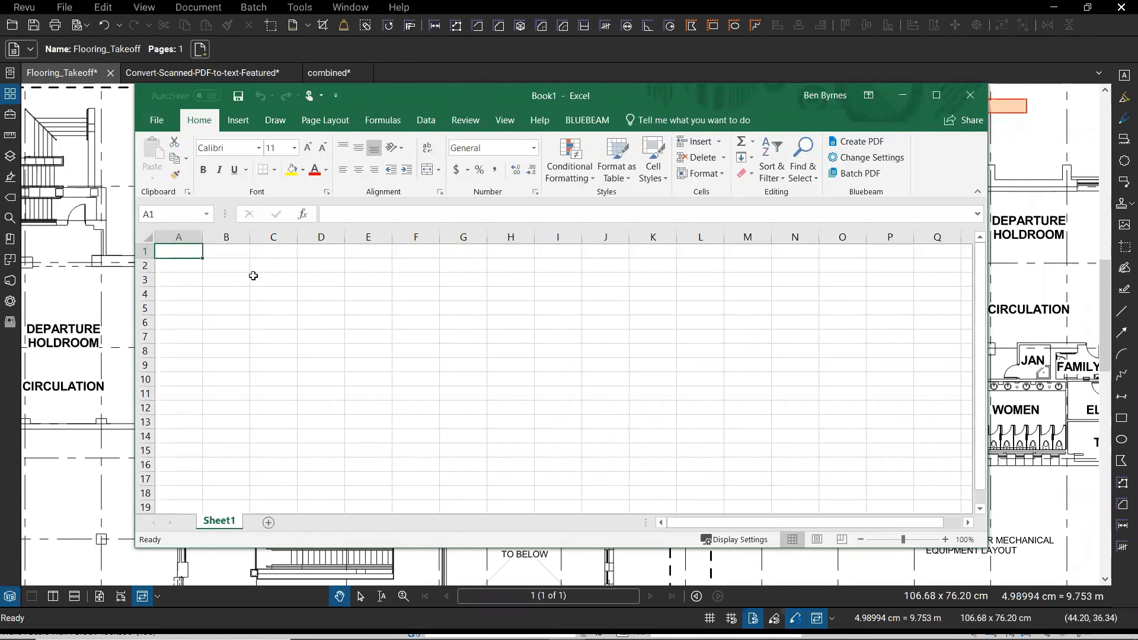
pyautogui.click(279, 282)
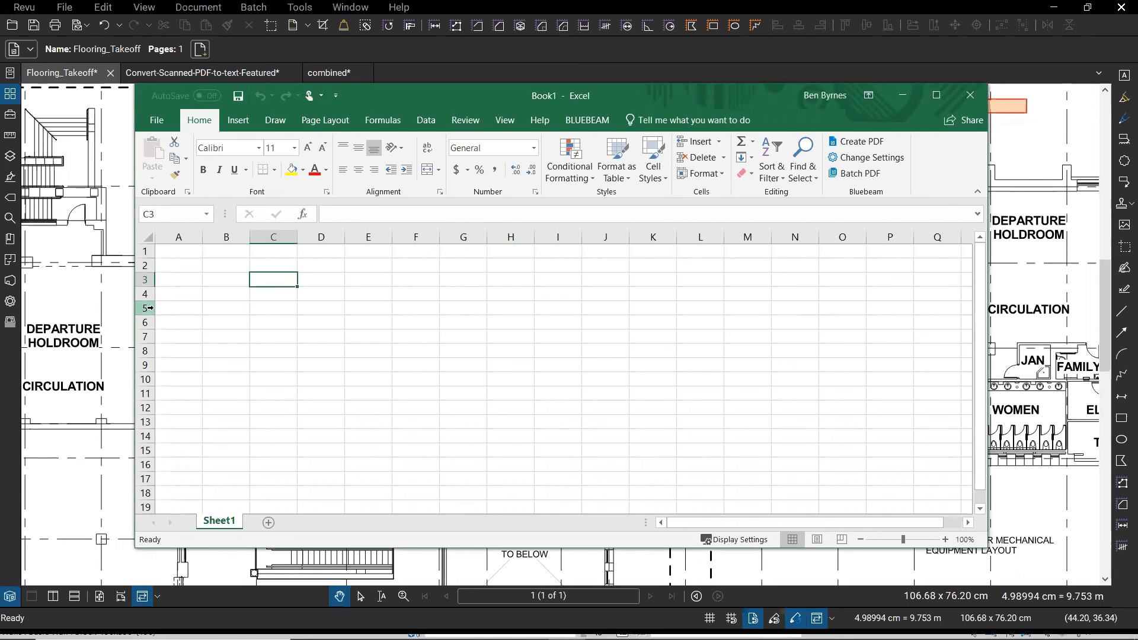
# - Start creating a Quantity Link in cell C3 with Flooring_Takeoff active in Revu
pyautogui.rightClick(287, 281)
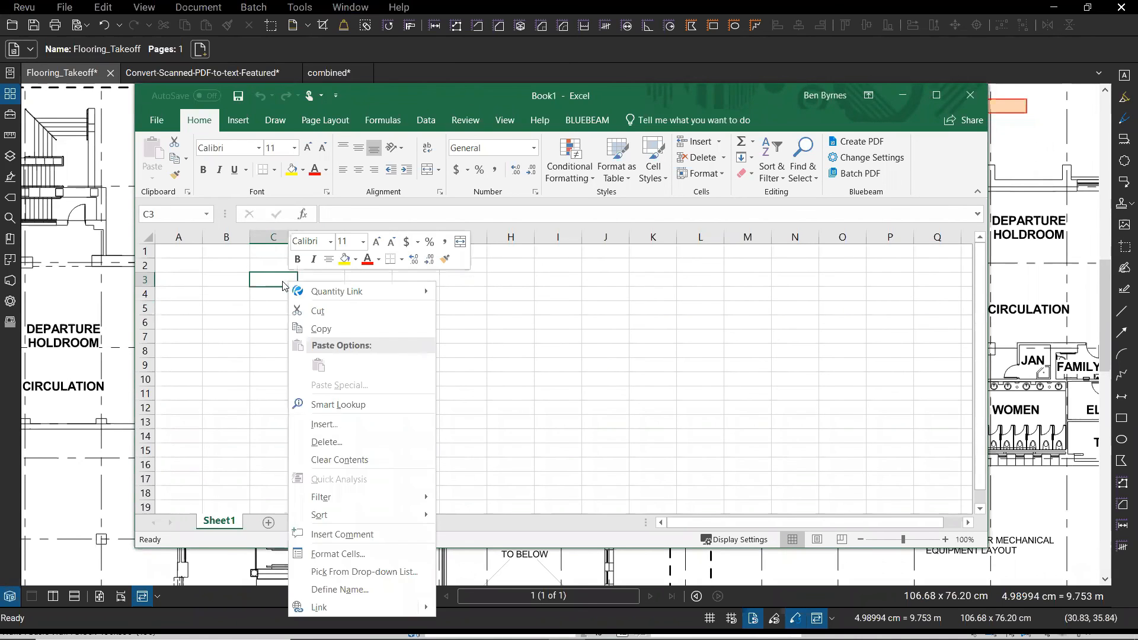
pyautogui.moveTo(324, 293)
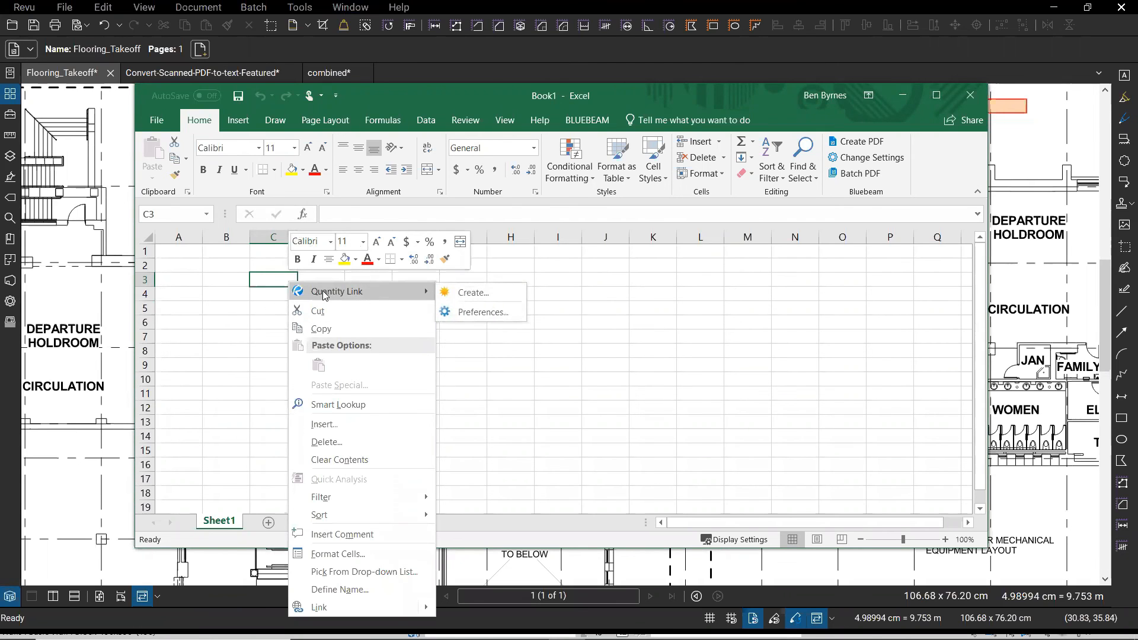
pyautogui.click(490, 293)
pyautogui.click(98, 75)
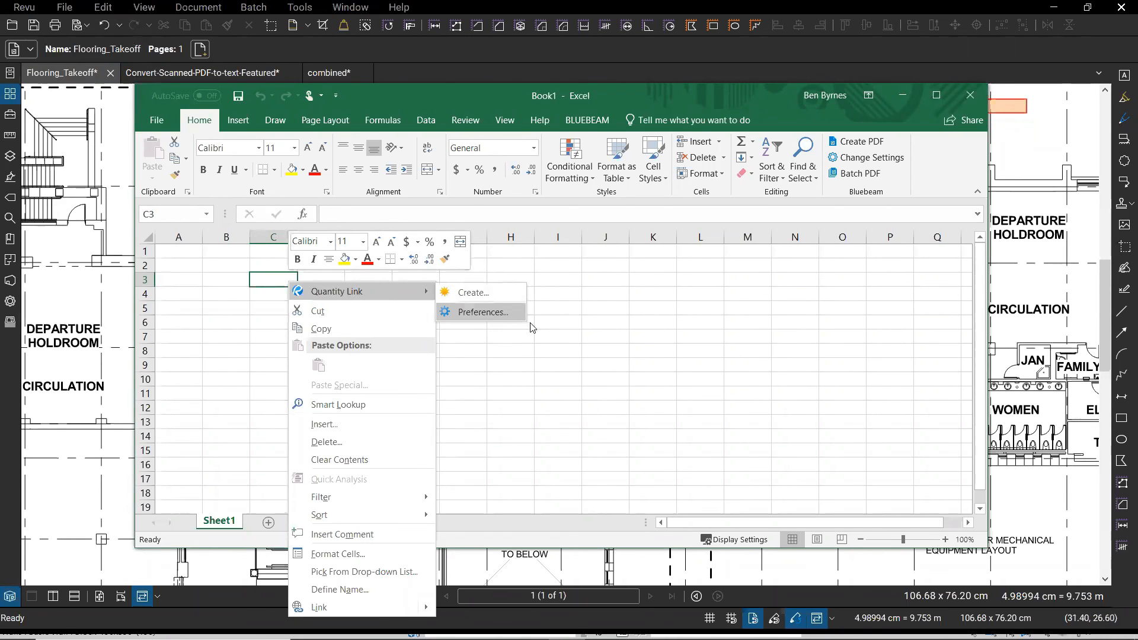
pyautogui.click(496, 292)
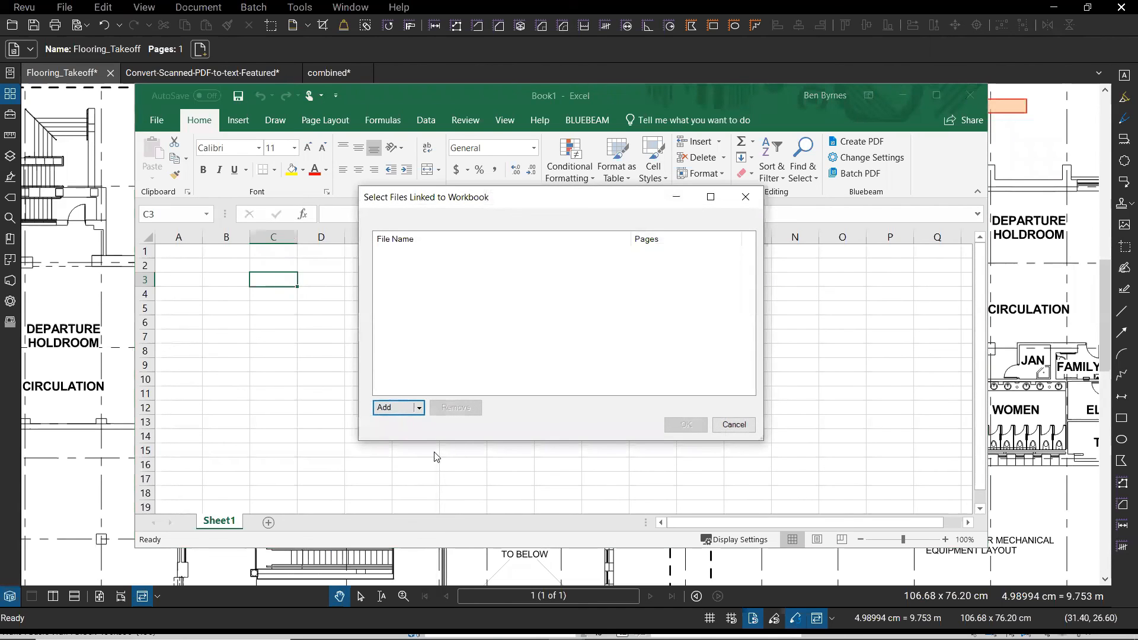
# - Add Flooring_Takeoff.pdf from the Webinar folder as the linked file
pyautogui.click(395, 408)
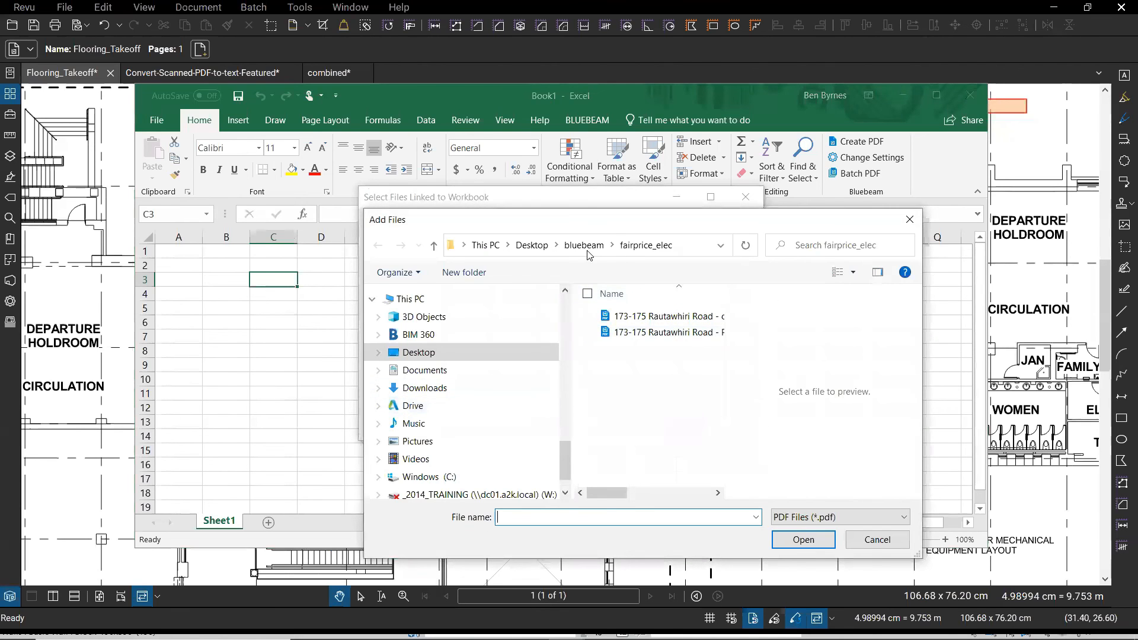
pyautogui.click(587, 252)
pyautogui.scroll(-3, 693, 448)
pyautogui.scroll(-2, 694, 448)
pyautogui.doubleClick(641, 468)
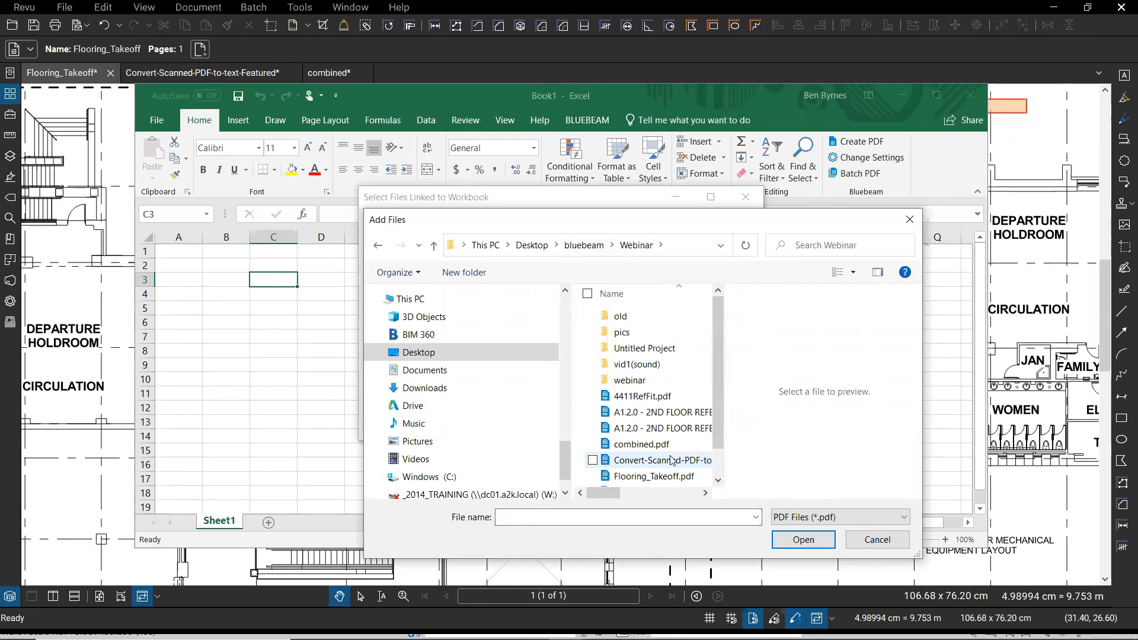
pyautogui.click(649, 477)
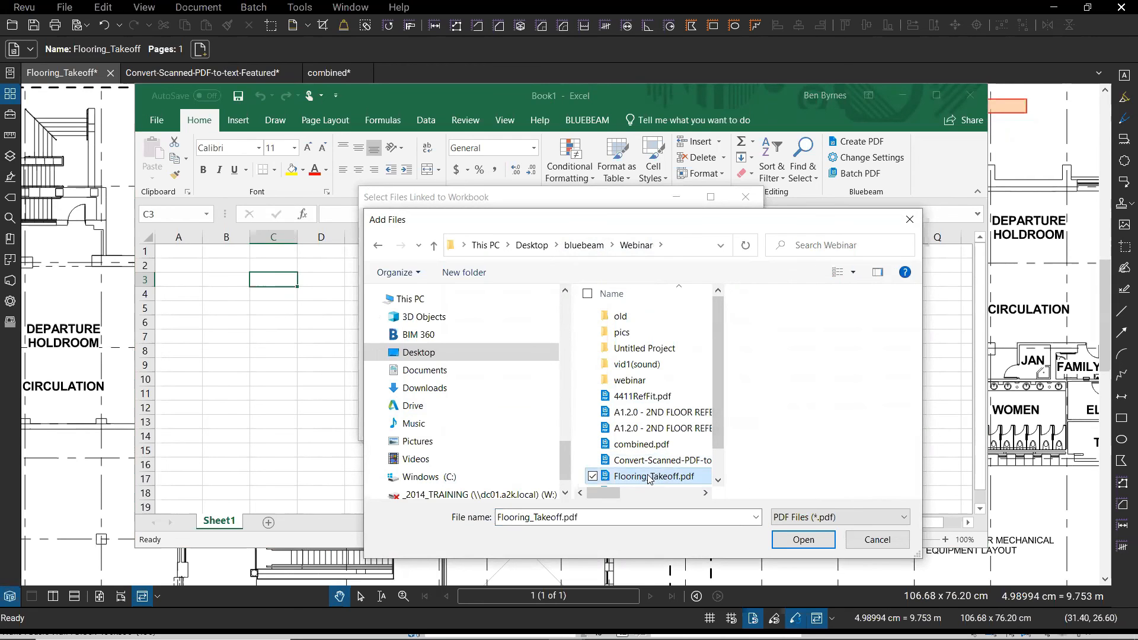
pyautogui.click(805, 541)
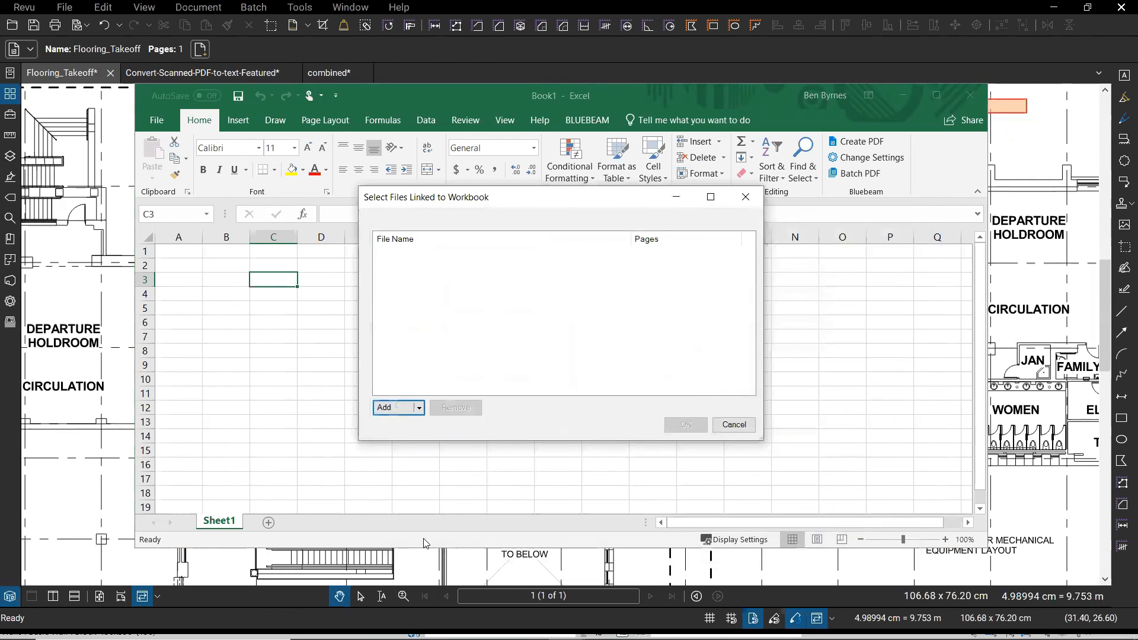
pyautogui.click(430, 255)
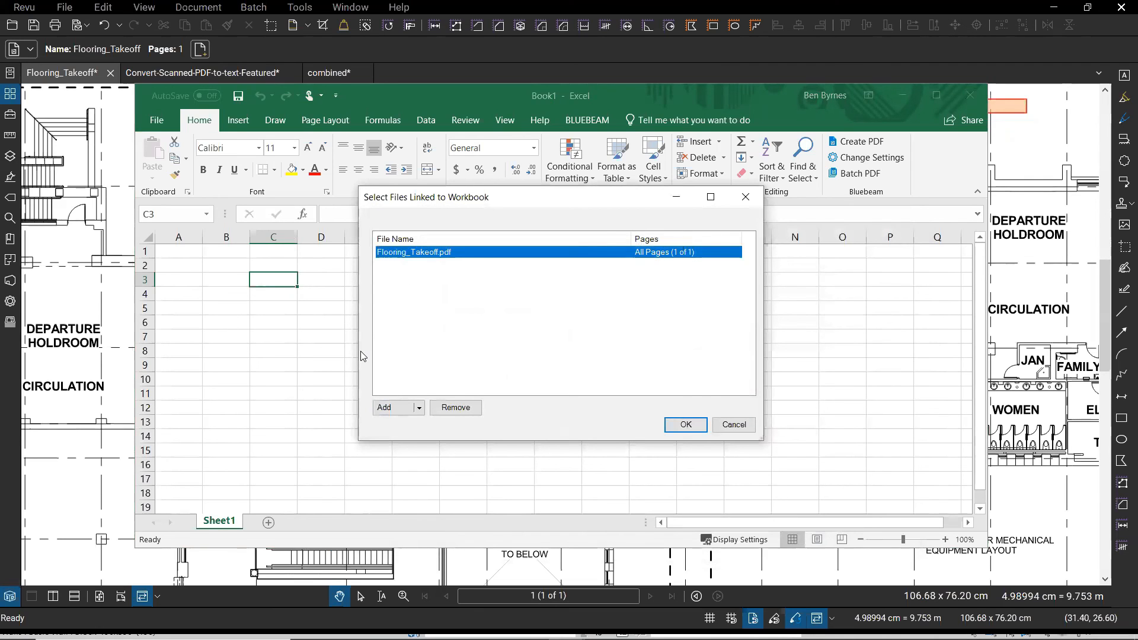
pyautogui.click(684, 426)
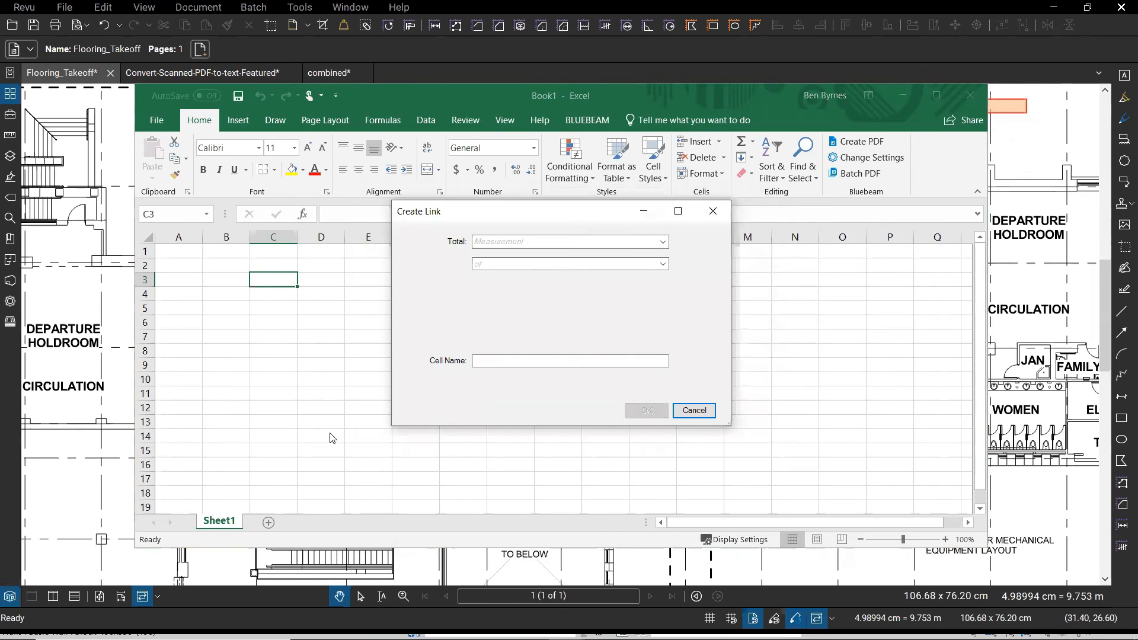
# - Set the link to total Area for Label: Concrete, giving 43.35 sq m in C3
pyautogui.click(663, 243)
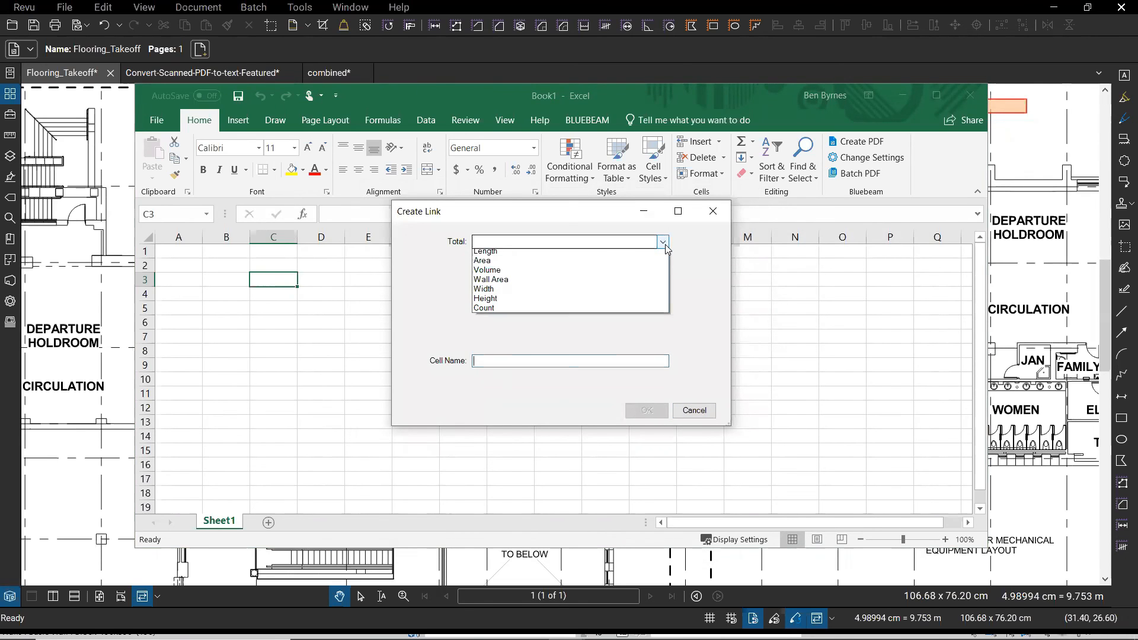
pyautogui.click(495, 264)
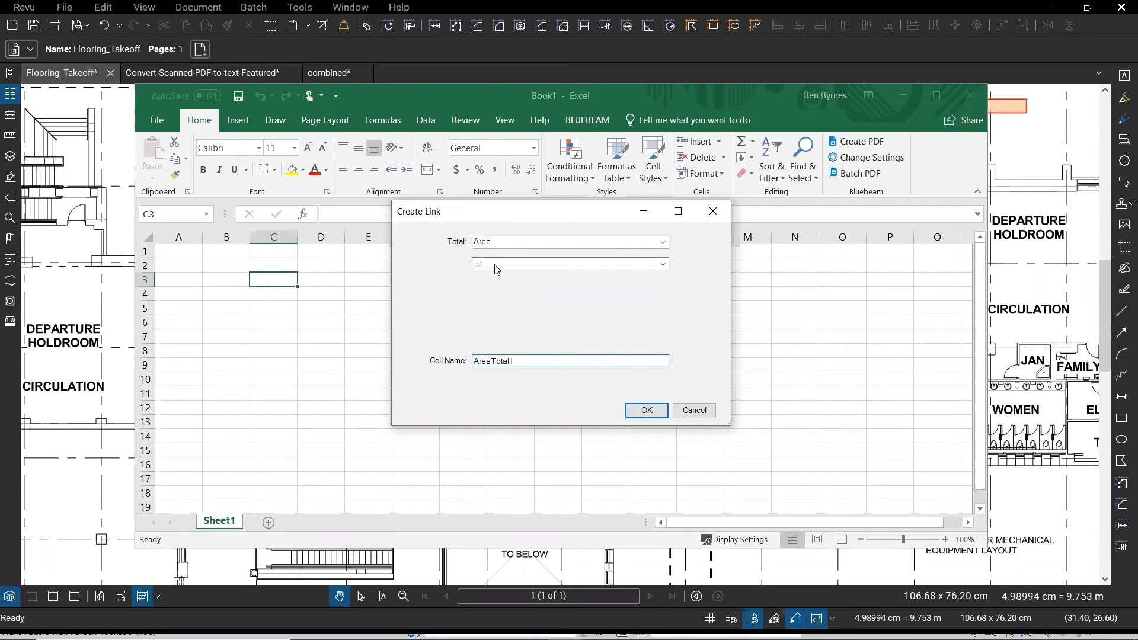
pyautogui.click(550, 265)
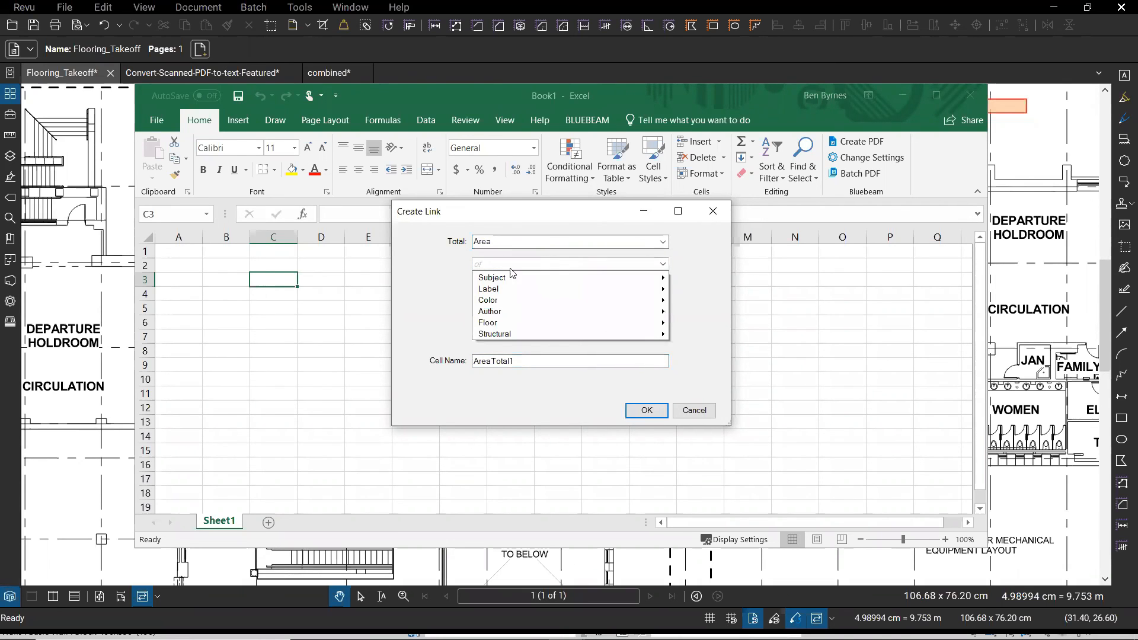
pyautogui.moveTo(497, 280)
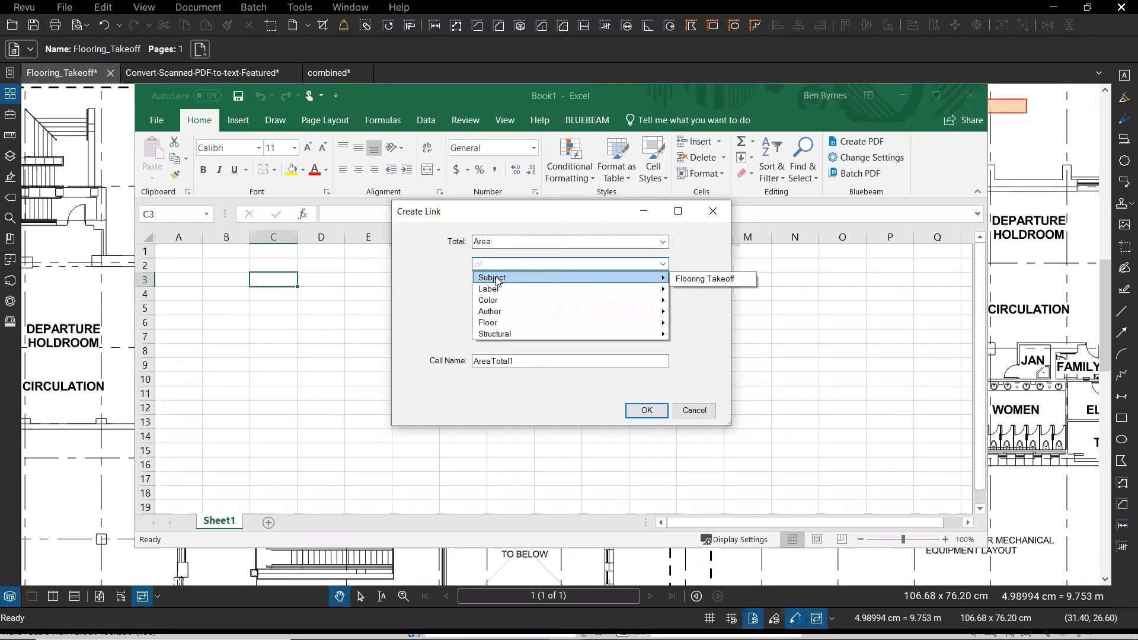
pyautogui.click(497, 290)
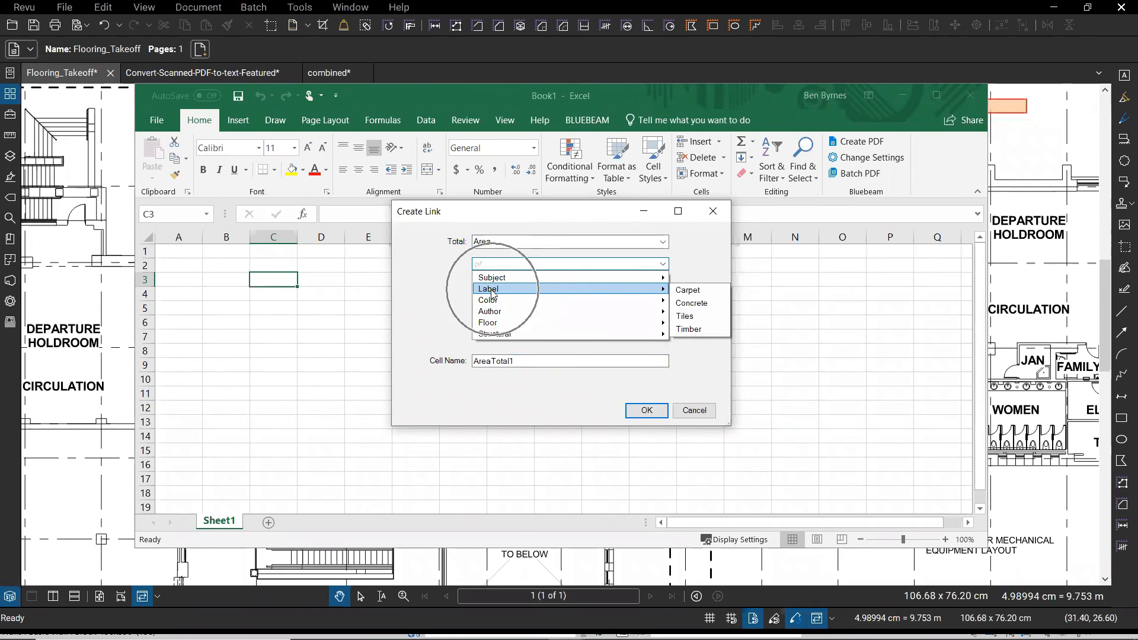
pyautogui.click(700, 306)
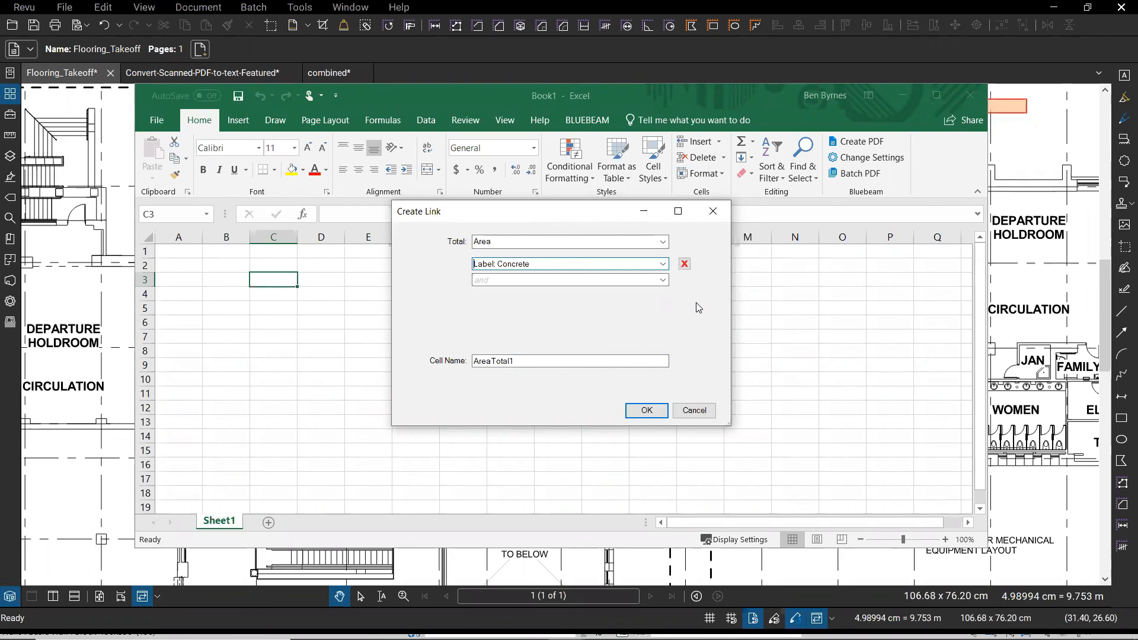
pyautogui.click(648, 412)
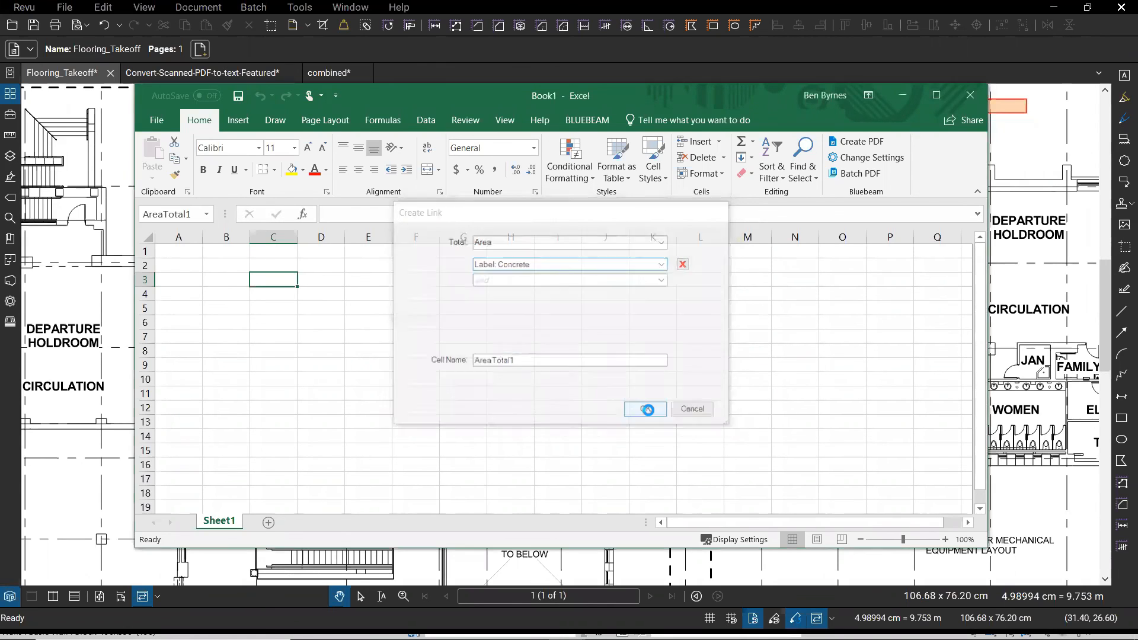
pyautogui.click(321, 337)
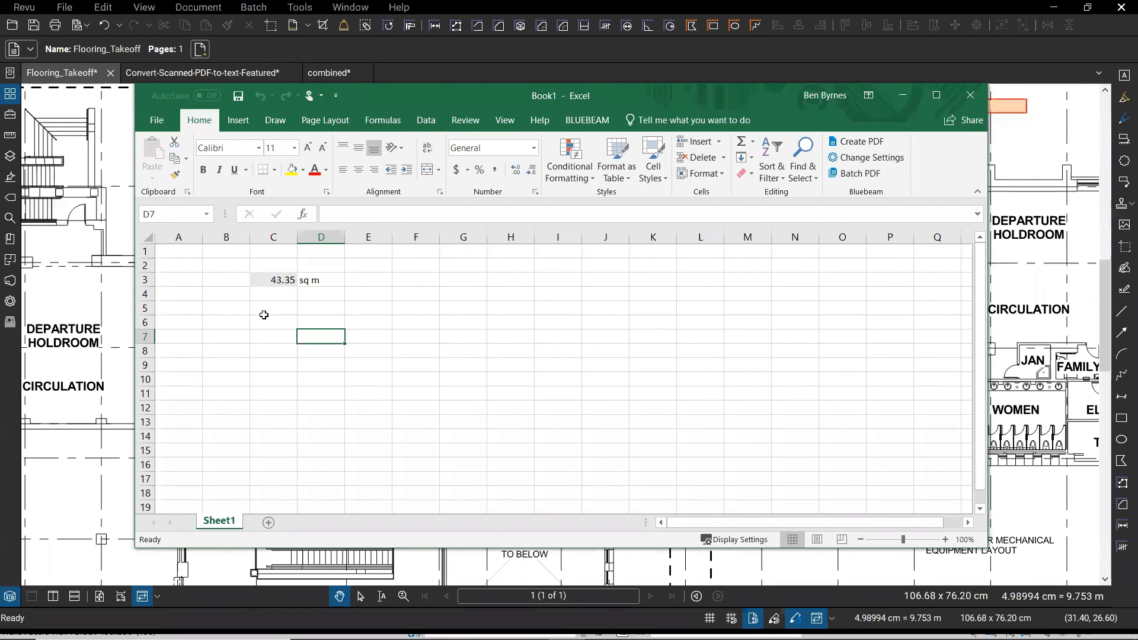
pyautogui.click(588, 102)
# - Outline OPEN TO BELOW as a 126.04 sq m Concrete area and place its label above the room
pyautogui.click(1030, 277)
pyautogui.scroll(-1, 341, 338)
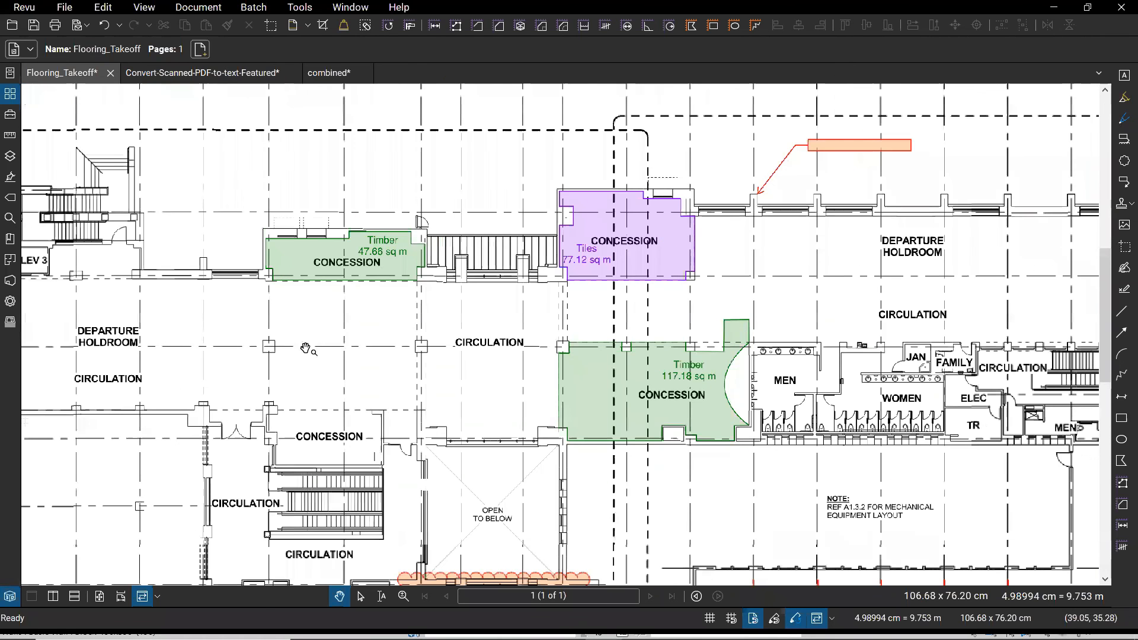
pyautogui.scroll(-1, 341, 323)
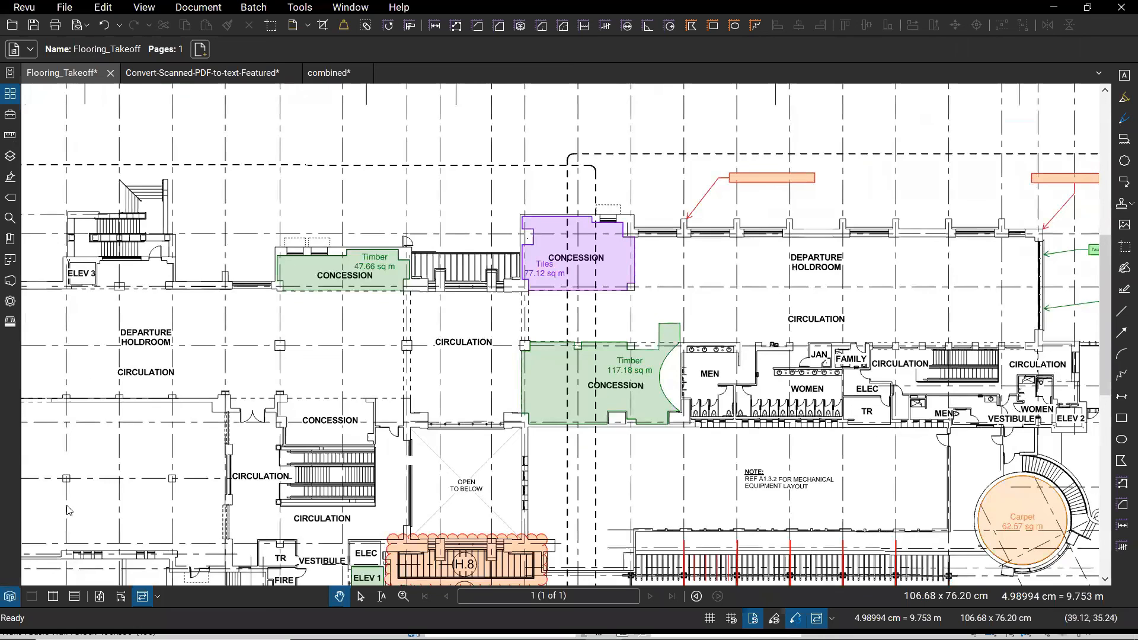
pyautogui.scroll(-1, 68, 513)
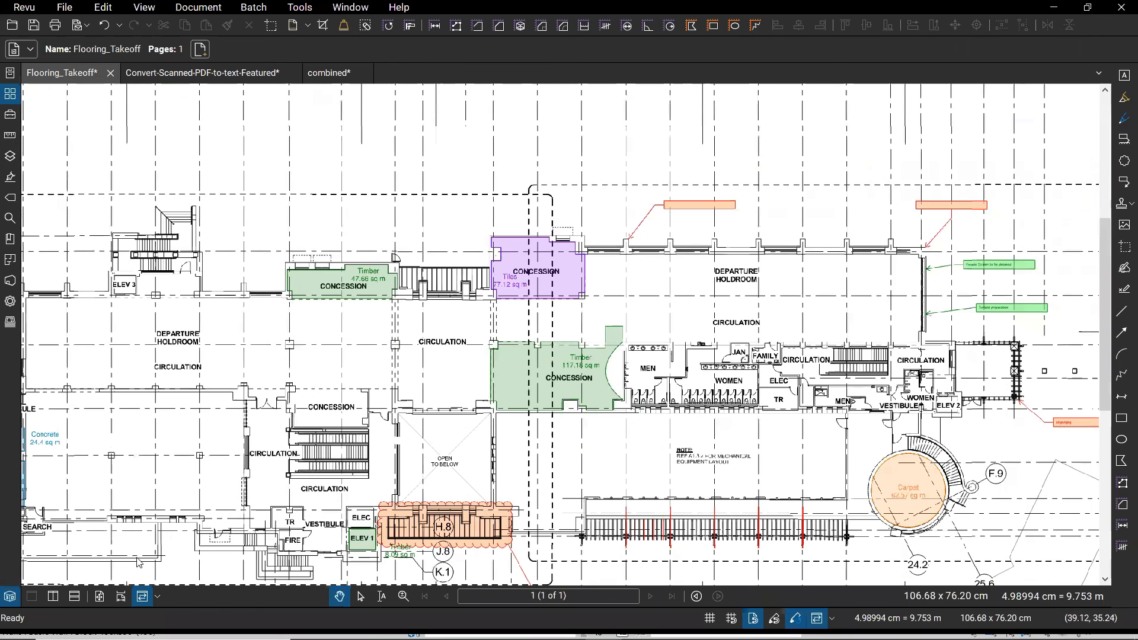
pyautogui.scroll(-1, 137, 559)
pyautogui.hotkey('alt', 'x')
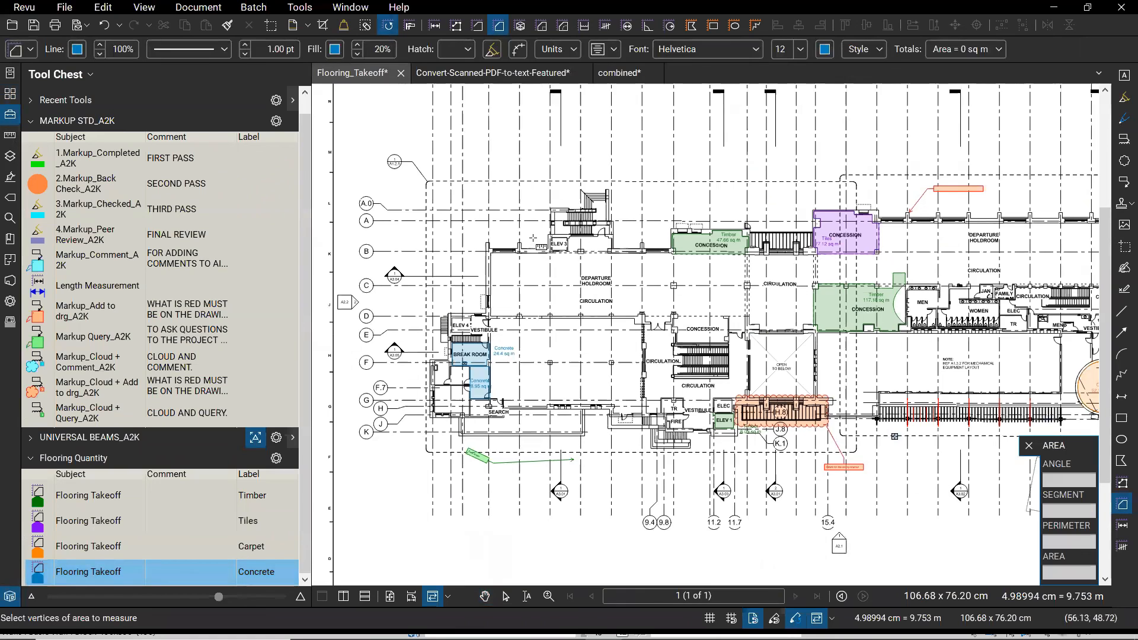
pyautogui.moveTo(718, 271); pyautogui.dragTo(530, 238)
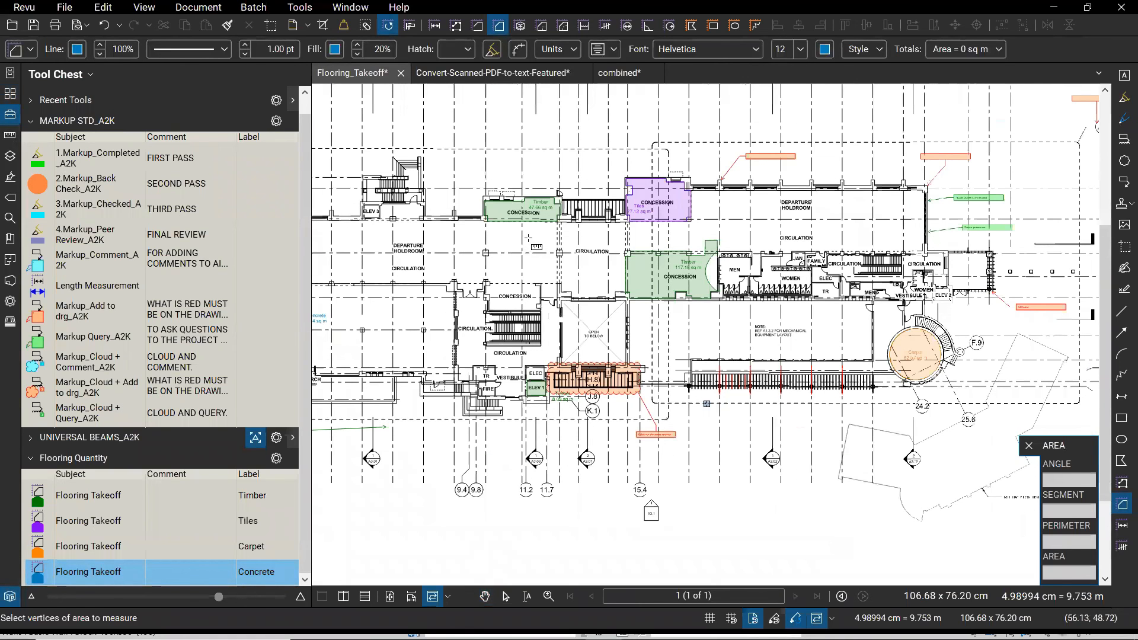
pyautogui.scroll(2, 530, 238)
pyautogui.scroll(5, 577, 321)
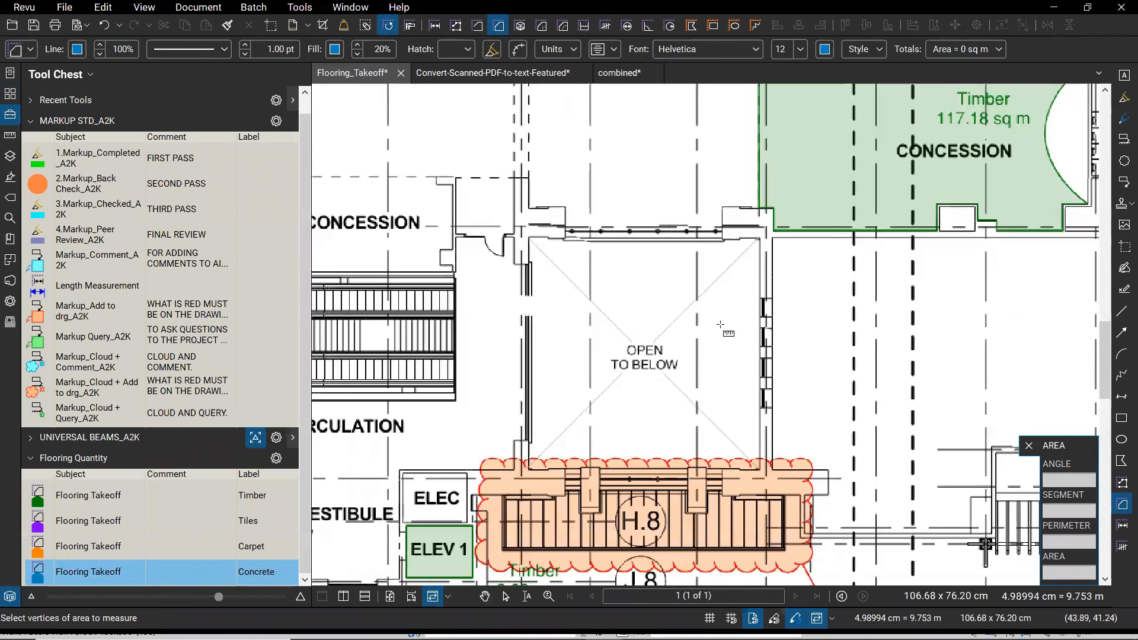
pyautogui.click(529, 240)
pyautogui.press('Escape')
pyautogui.press('Escape')
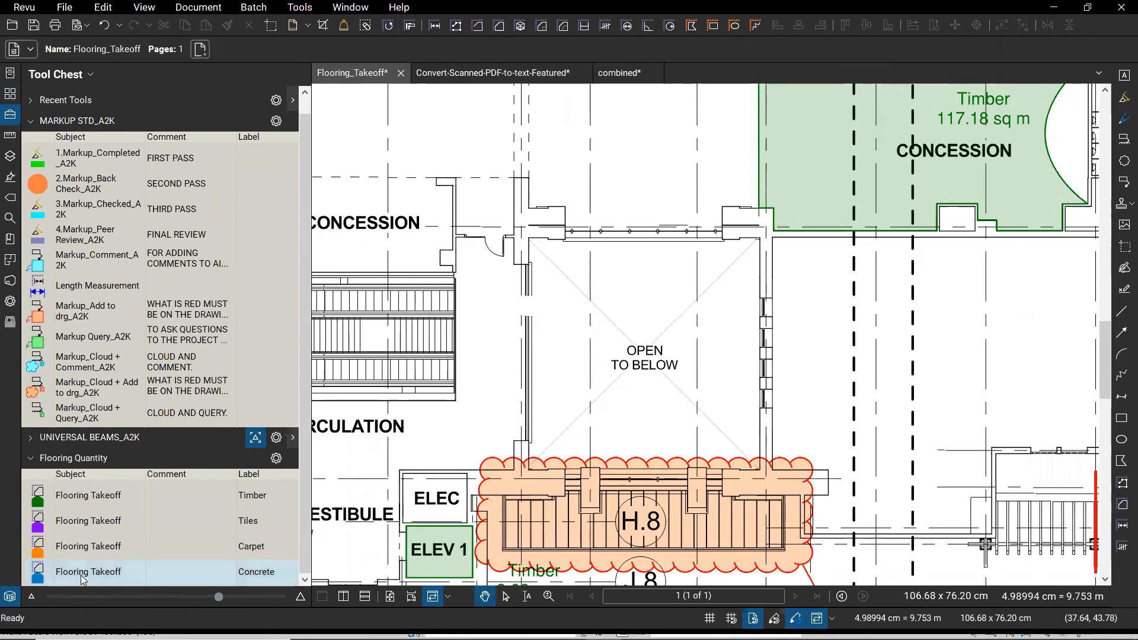
pyautogui.click(184, 569)
pyautogui.moveTo(529, 239); pyautogui.dragTo(760, 470)
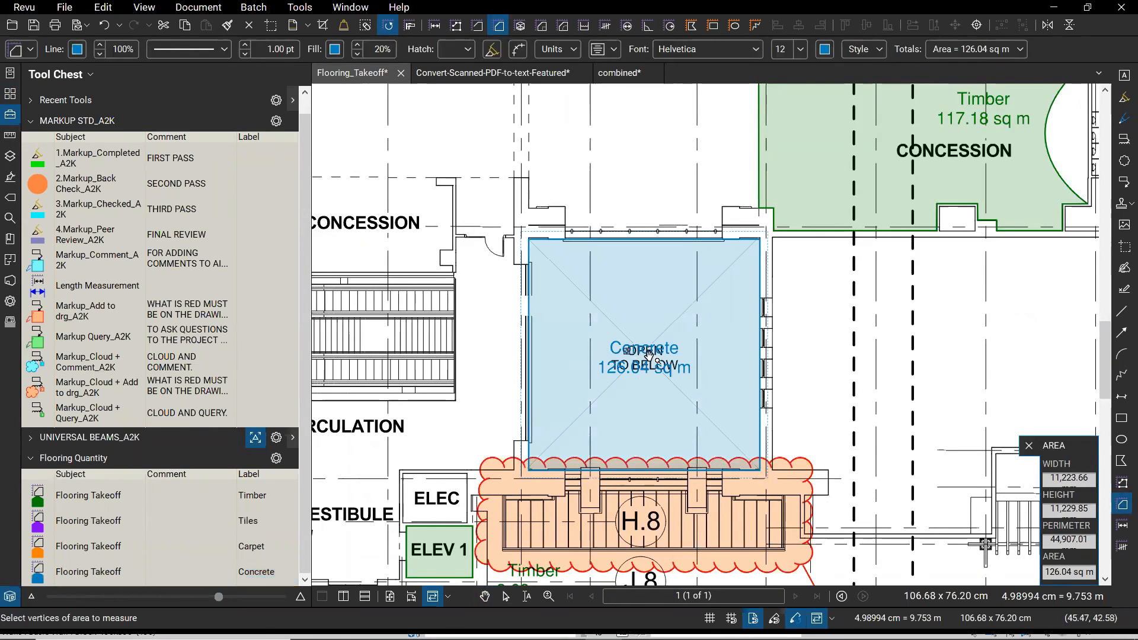
pyautogui.press('Escape')
pyautogui.moveTo(643, 364); pyautogui.dragTo(653, 308)
pyautogui.press('Escape')
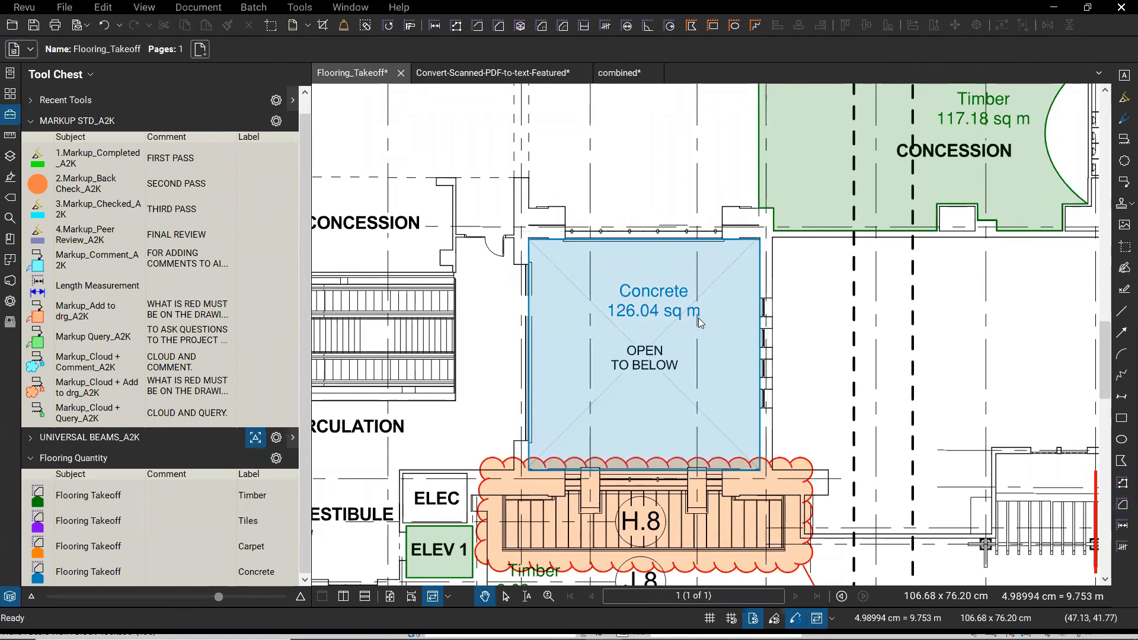
# - Compare the linked Concrete total in Excel against the takeoff drawing
pyautogui.hotkey('alt', 'Tab')
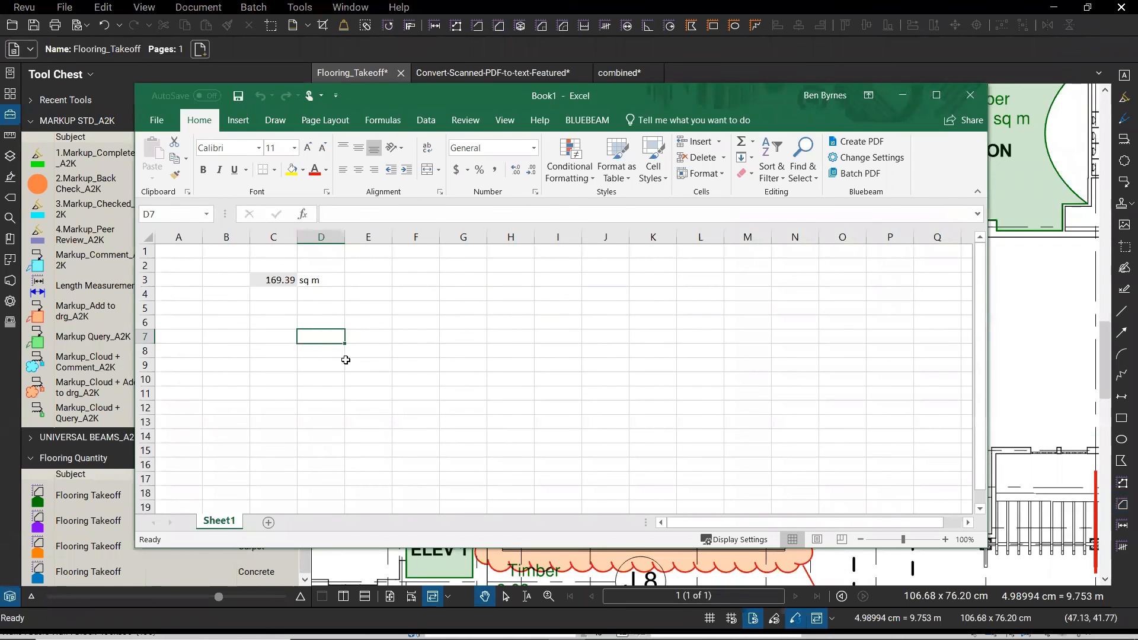
pyautogui.click(1007, 364)
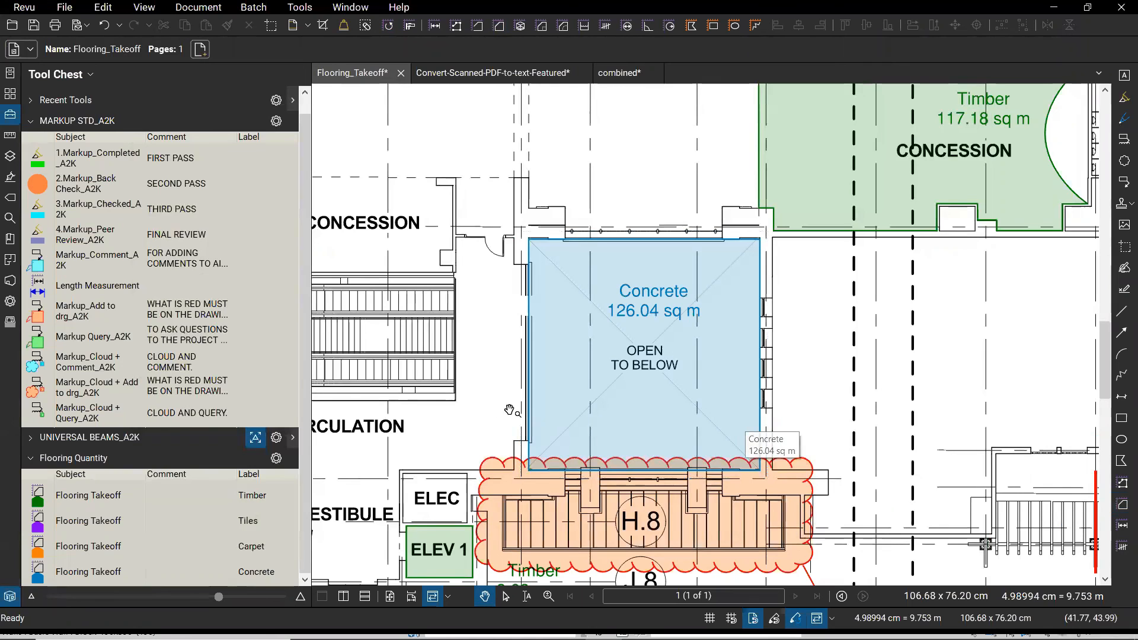
pyautogui.hotkey('alt', 'Tab')
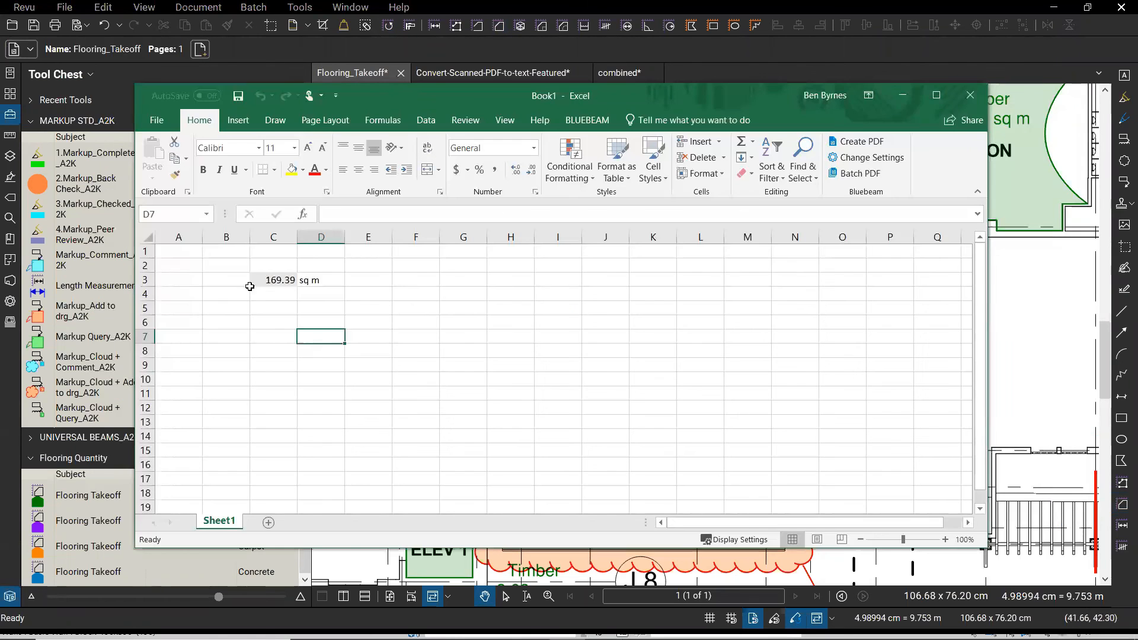
pyautogui.hotkey('alt', 'Tab')
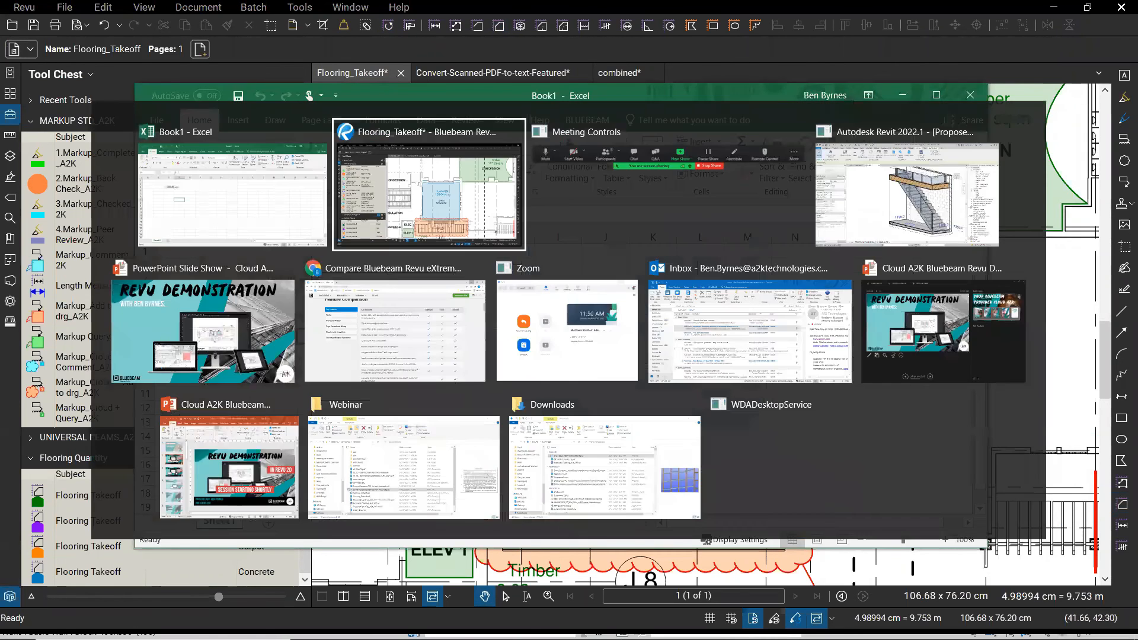
# - Measure the ELEC room as a 7.51 sq m Concrete area; Excel's C3 reads 176.9 sq m
pyautogui.click(72, 574)
pyautogui.scroll(-3, 687, 335)
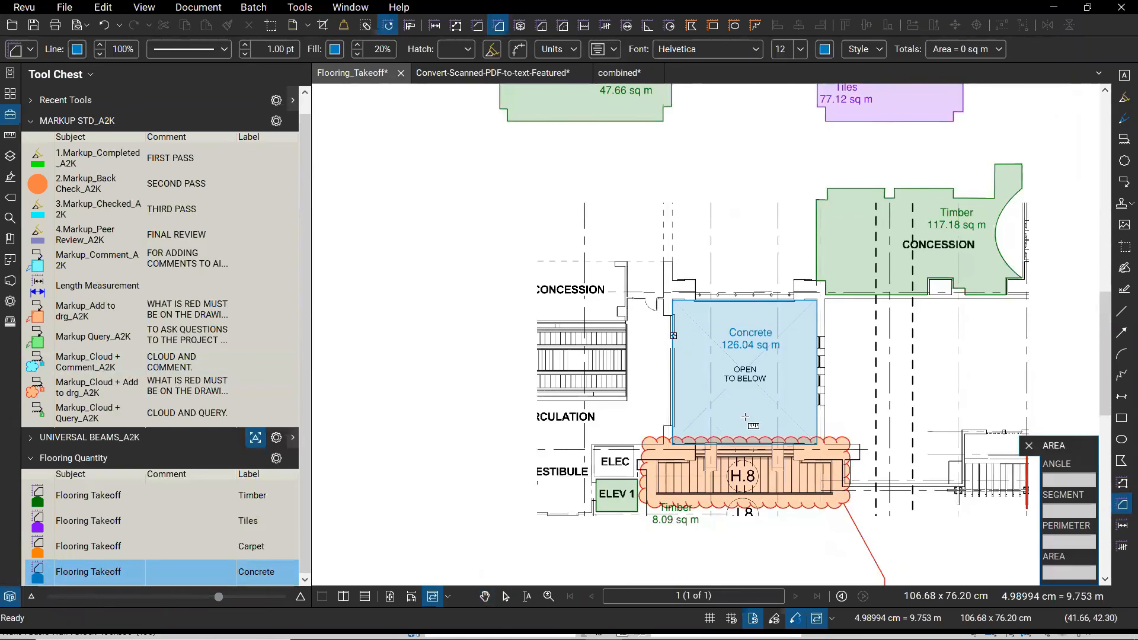
pyautogui.scroll(1, 593, 456)
pyautogui.scroll(5, 597, 476)
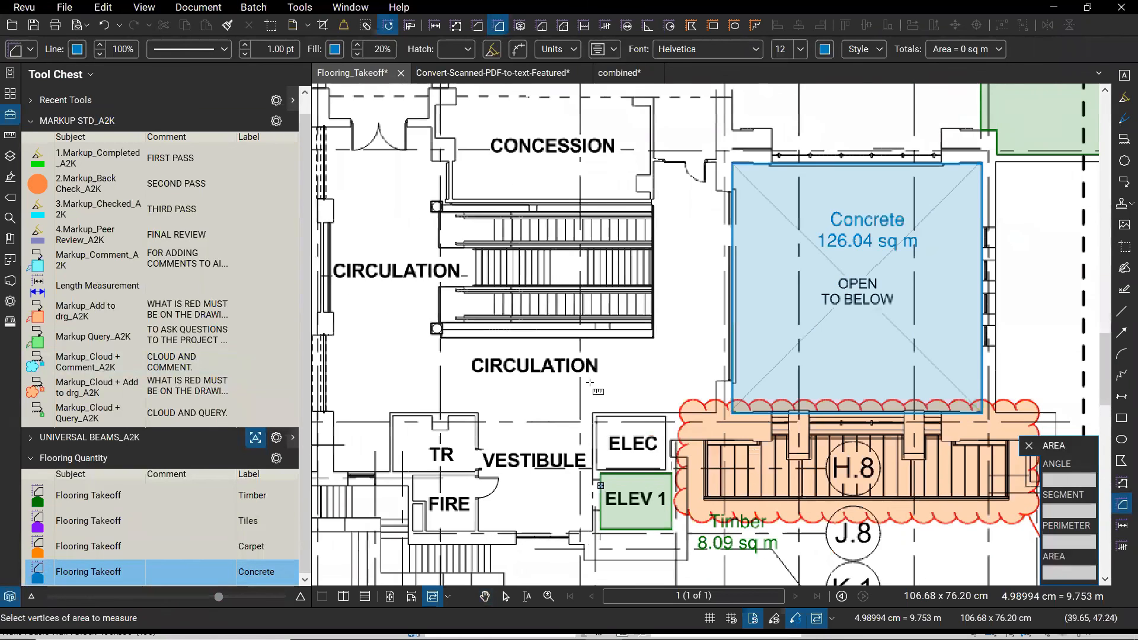
pyautogui.moveTo(592, 382); pyautogui.dragTo(711, 475)
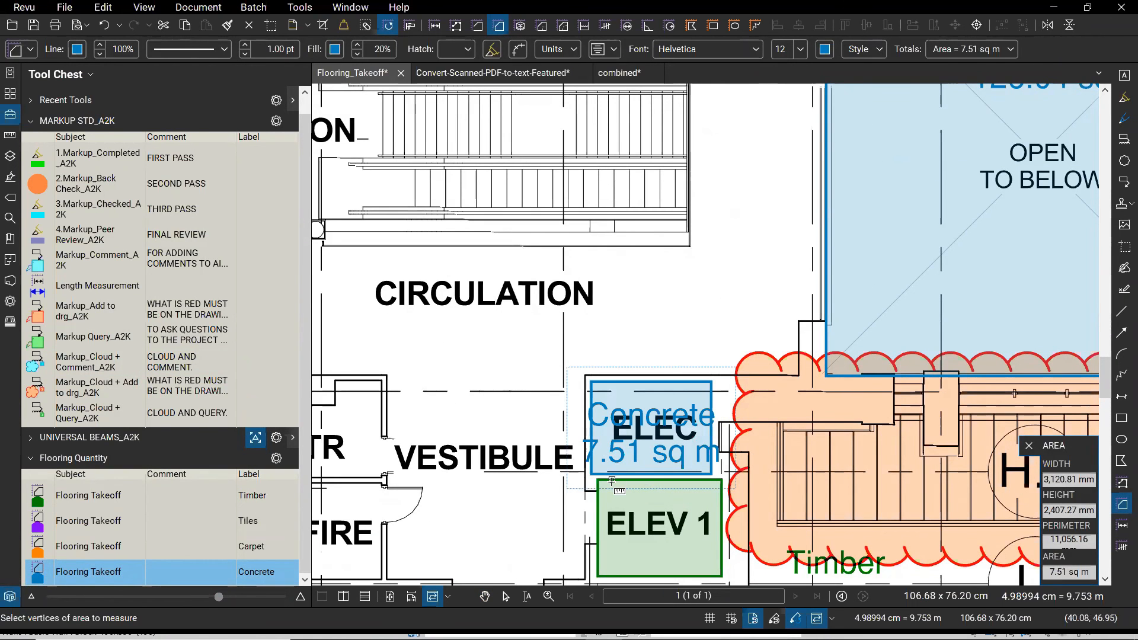
pyautogui.hotkey('alt', 'Tab')
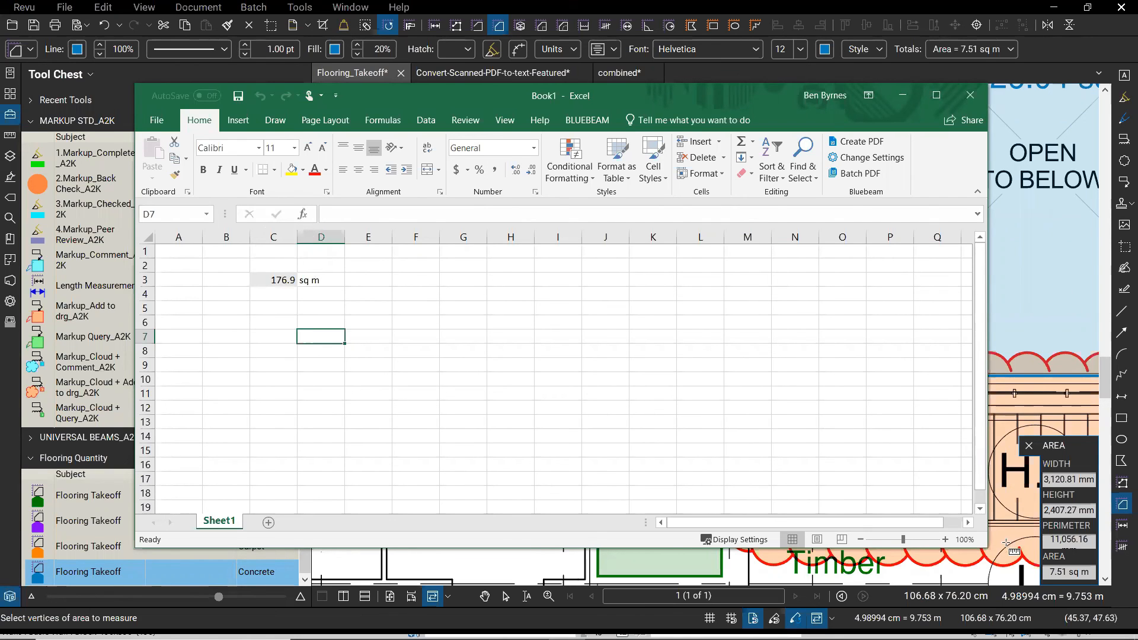
pyautogui.click(904, 97)
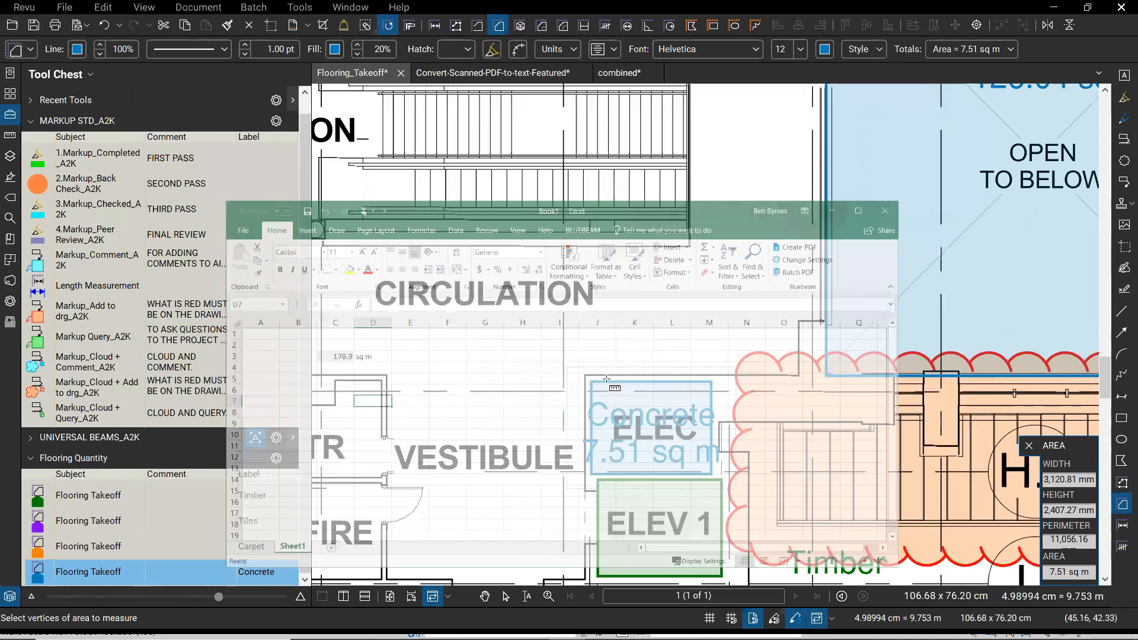
pyautogui.press('Escape')
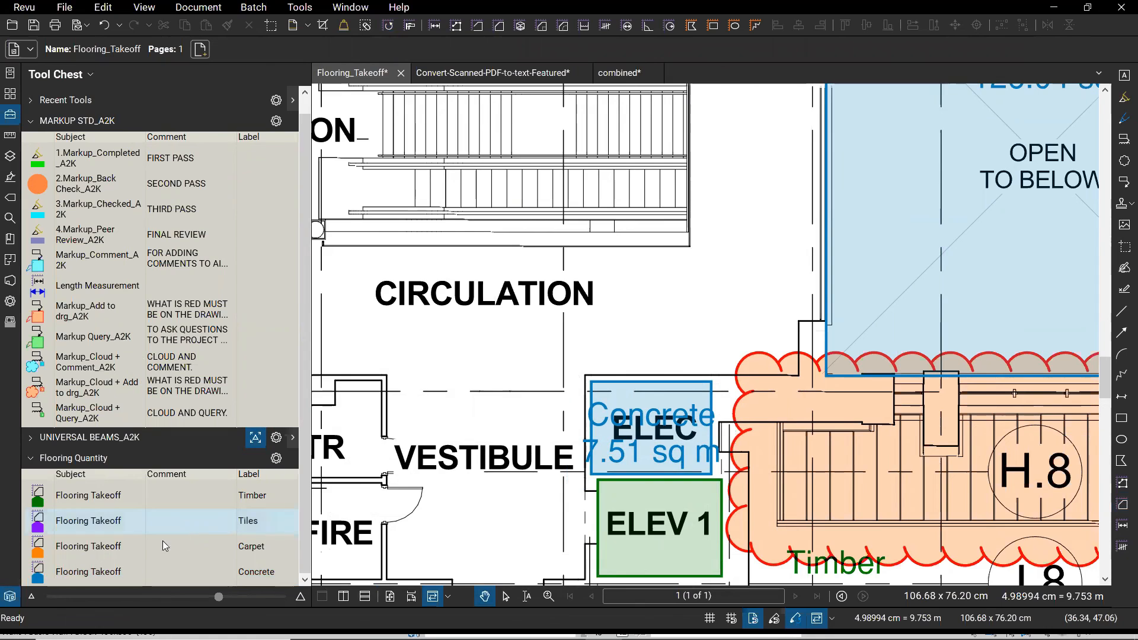
pyautogui.click(9, 598)
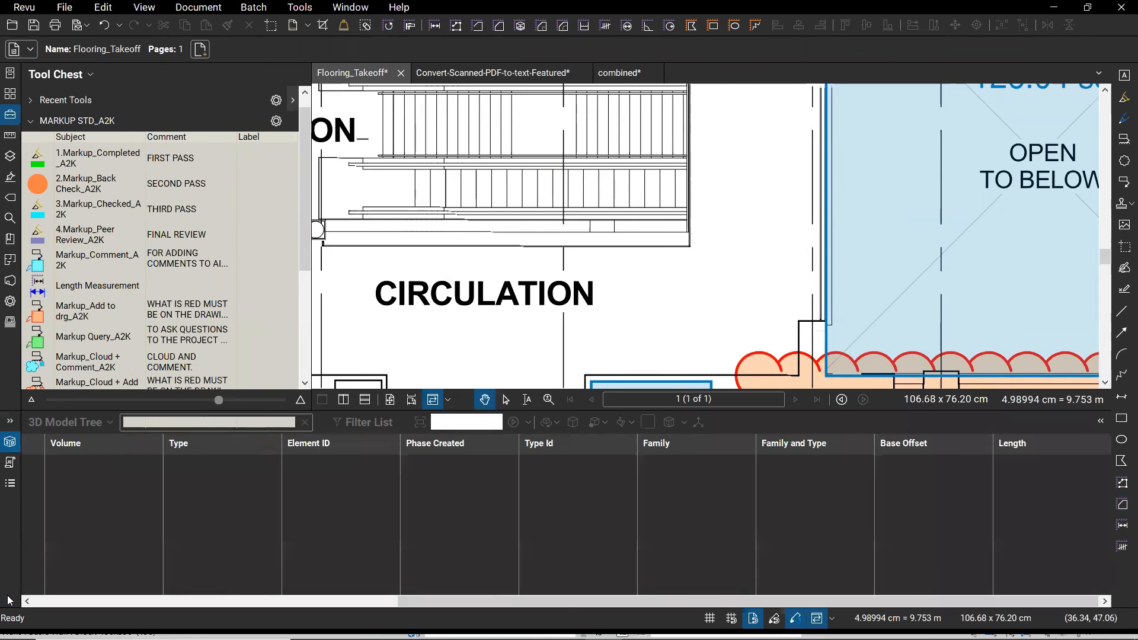
# - From the Markups List, start a CSV Summary, clear all columns, and tick only Label, Area and Cost
pyautogui.click(9, 485)
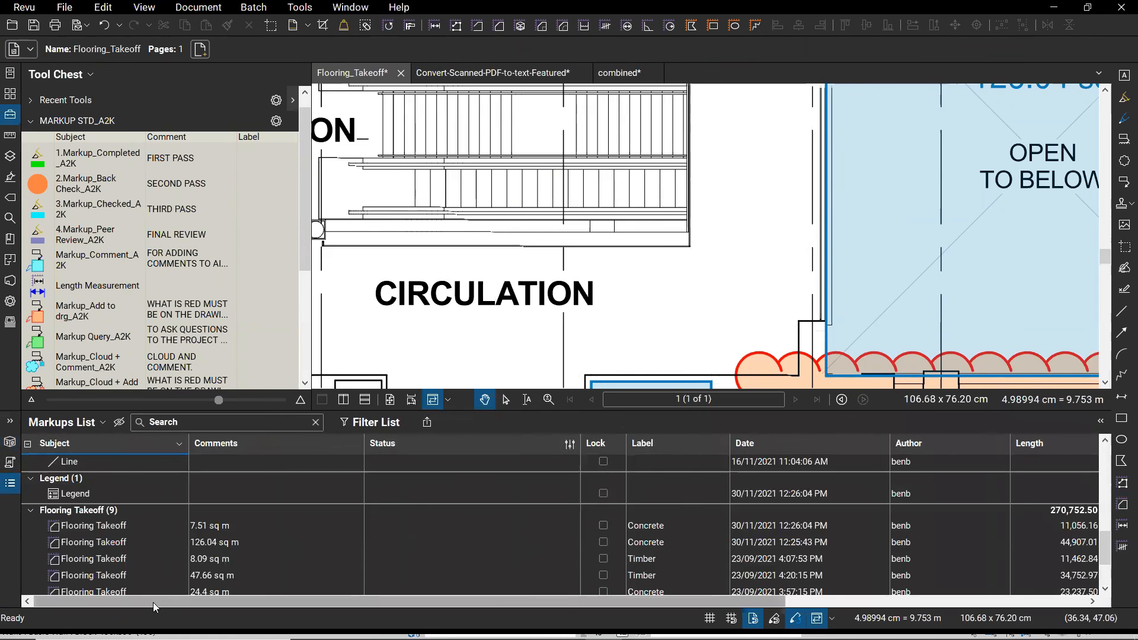
pyautogui.click(427, 423)
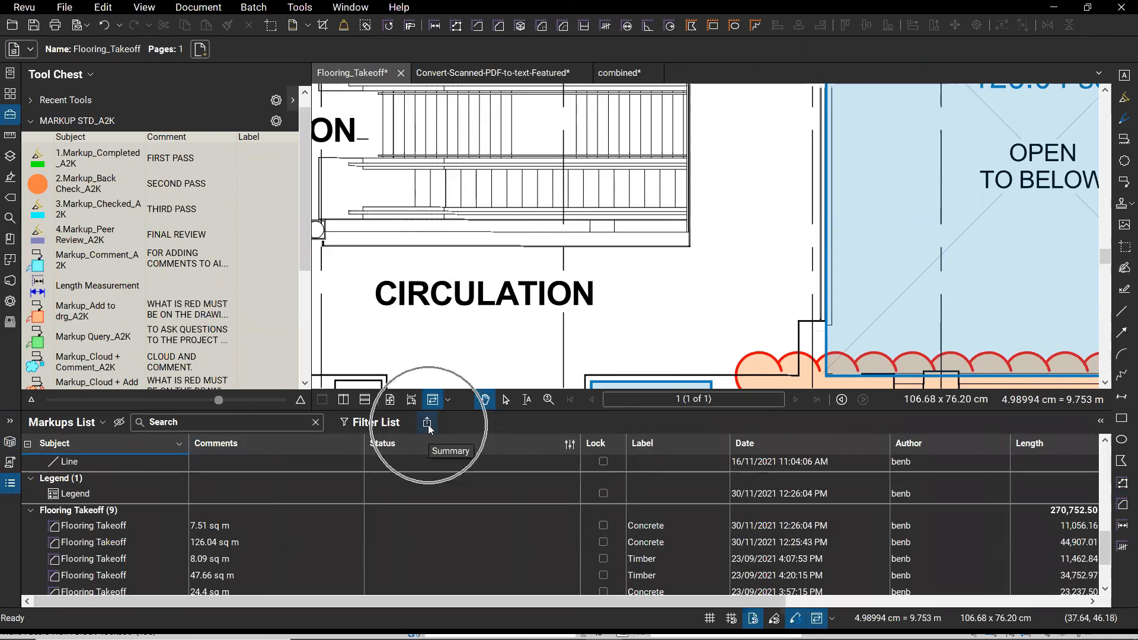
pyautogui.click(464, 441)
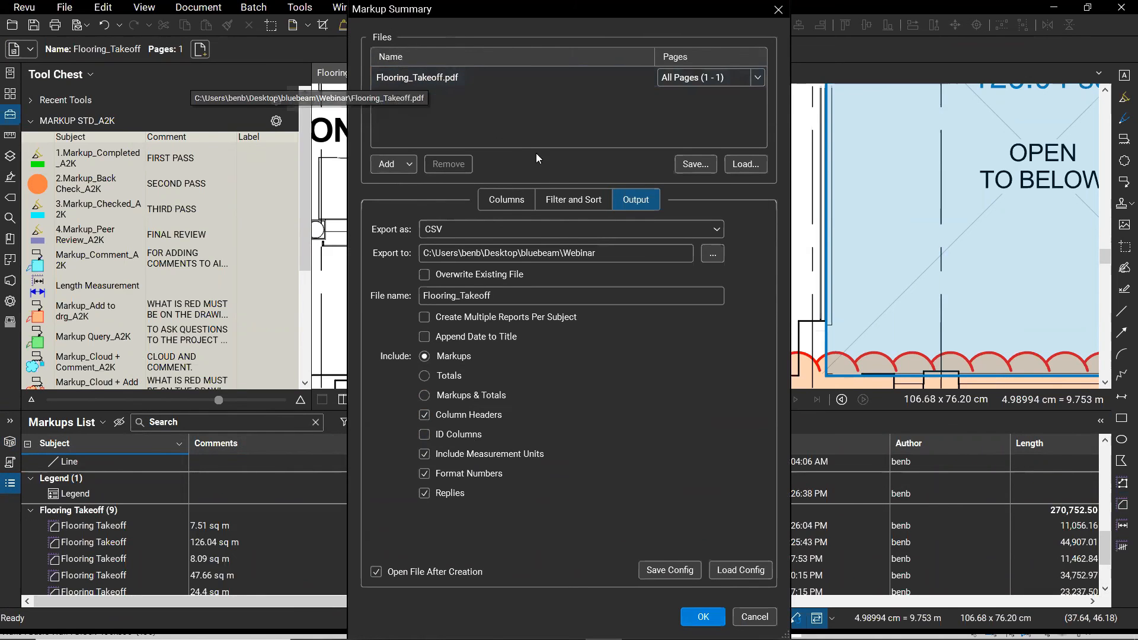
pyautogui.click(510, 201)
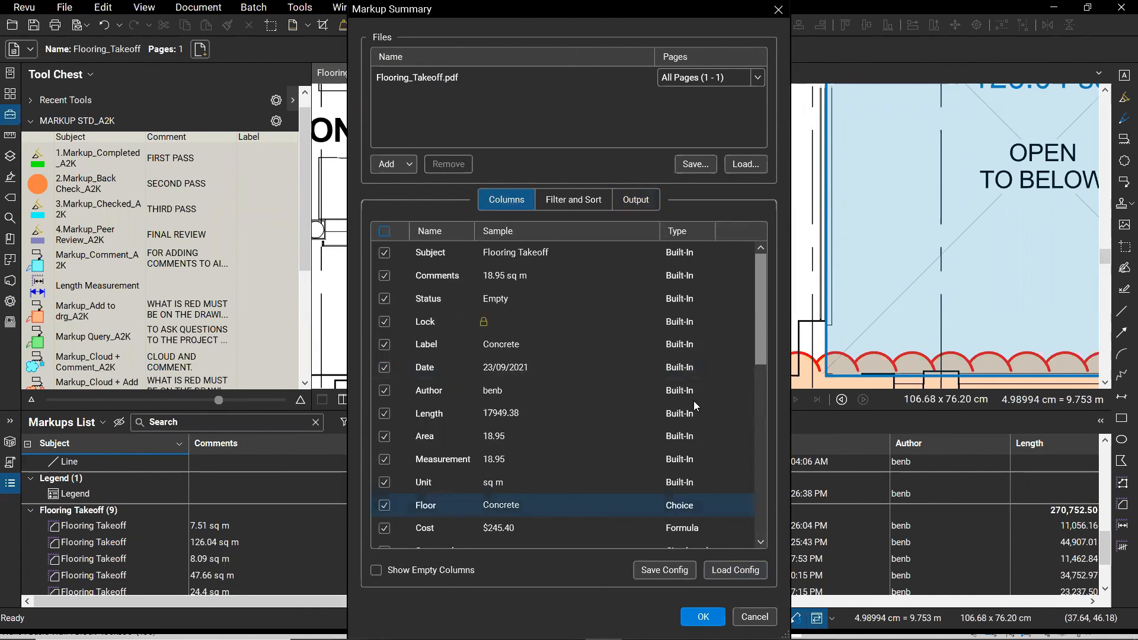
pyautogui.click(380, 233)
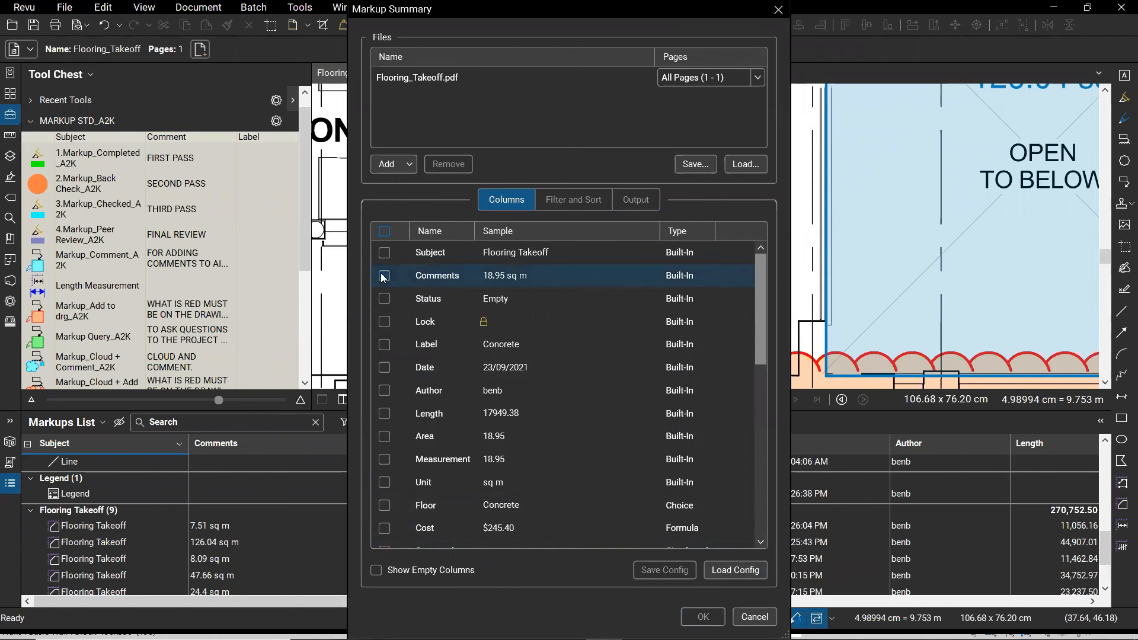
pyautogui.click(384, 345)
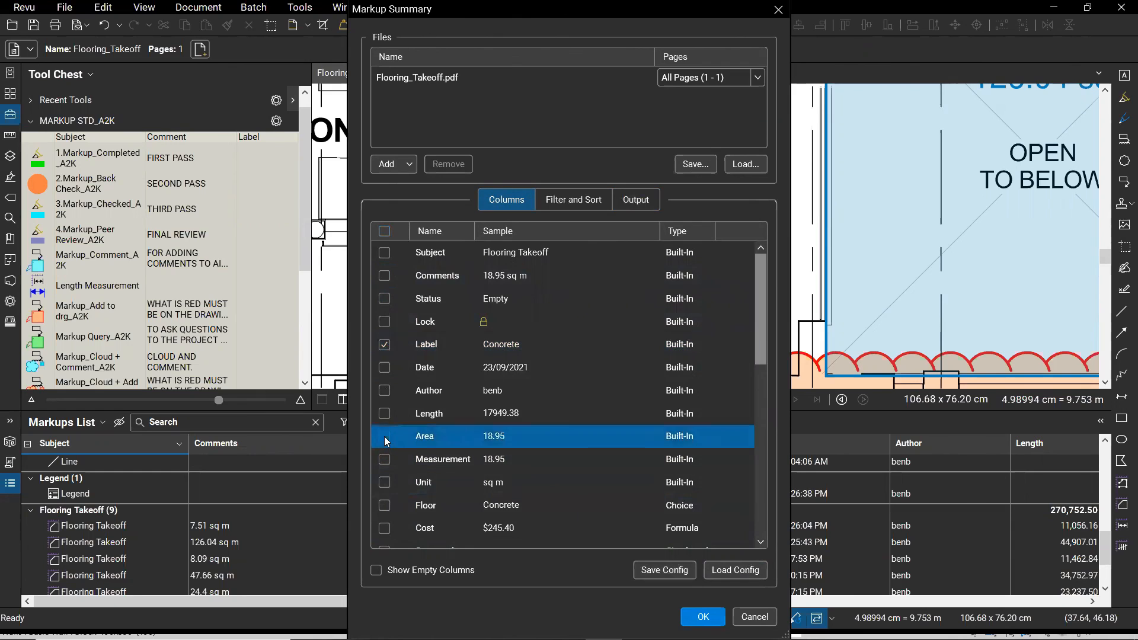
pyautogui.scroll(-2, 488, 436)
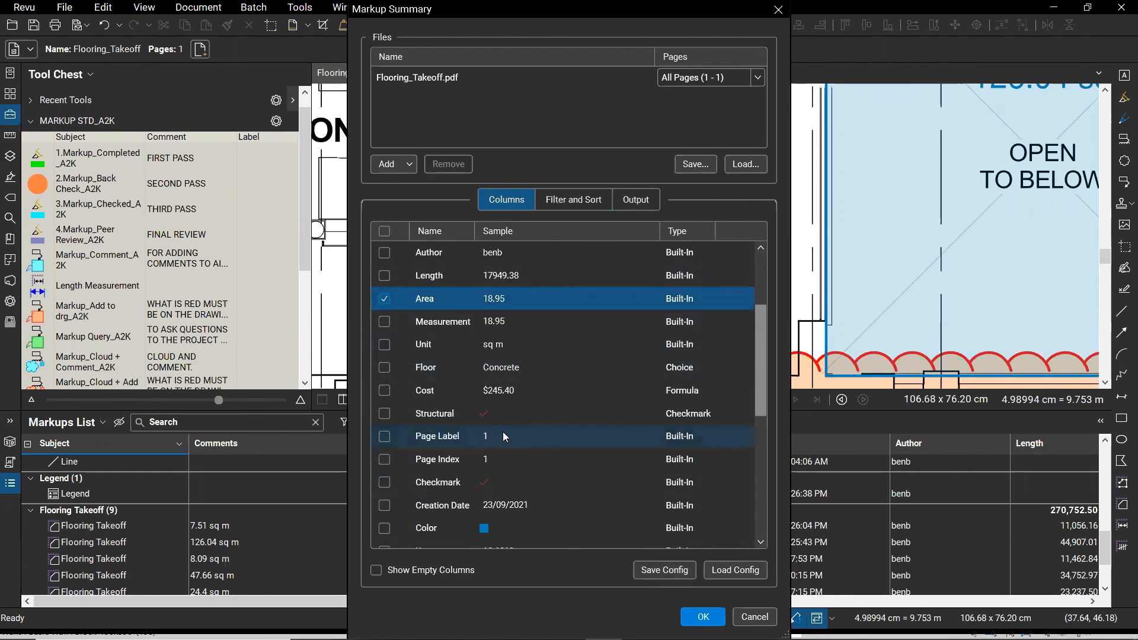
pyautogui.click(384, 391)
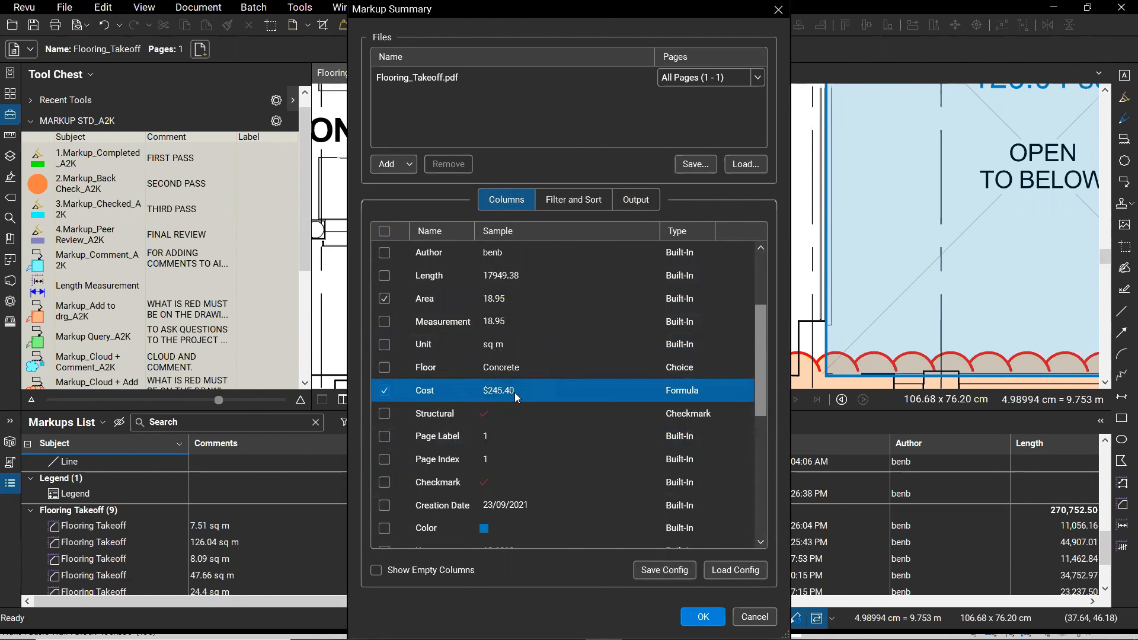
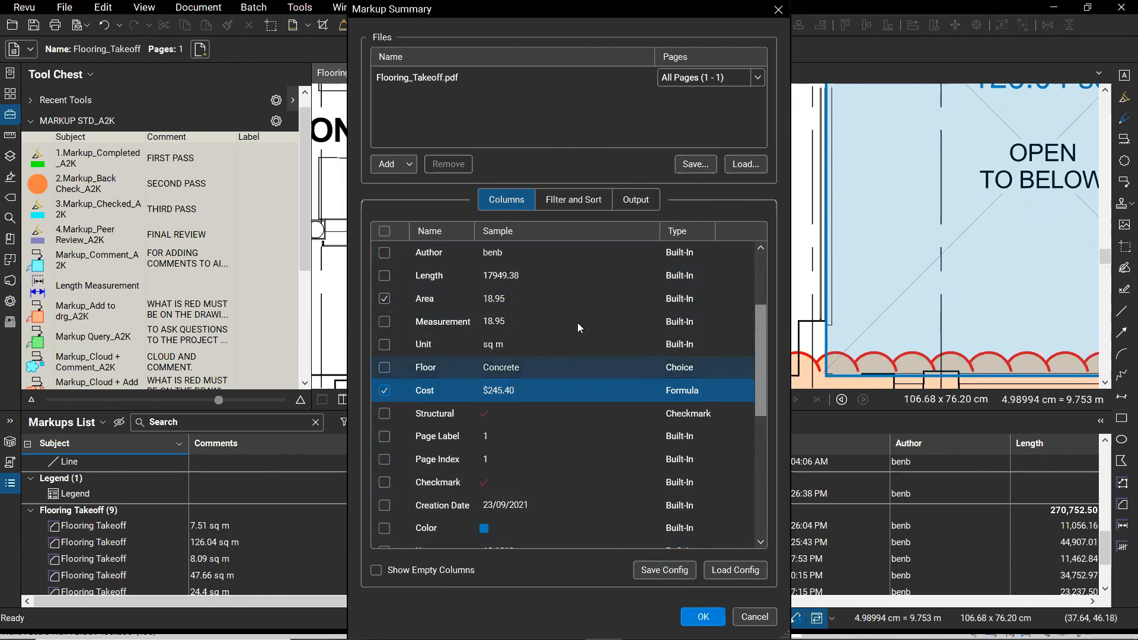
# - Review the summary's Label, Area and Cost columns and its label sort settings
pyautogui.click(580, 203)
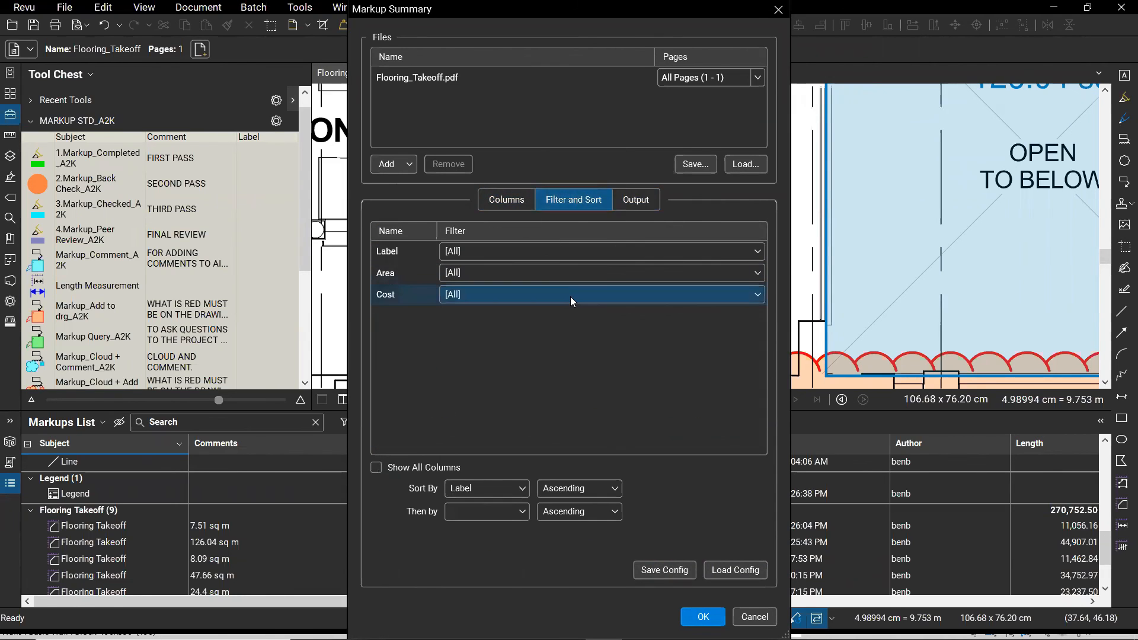
pyautogui.click(385, 253)
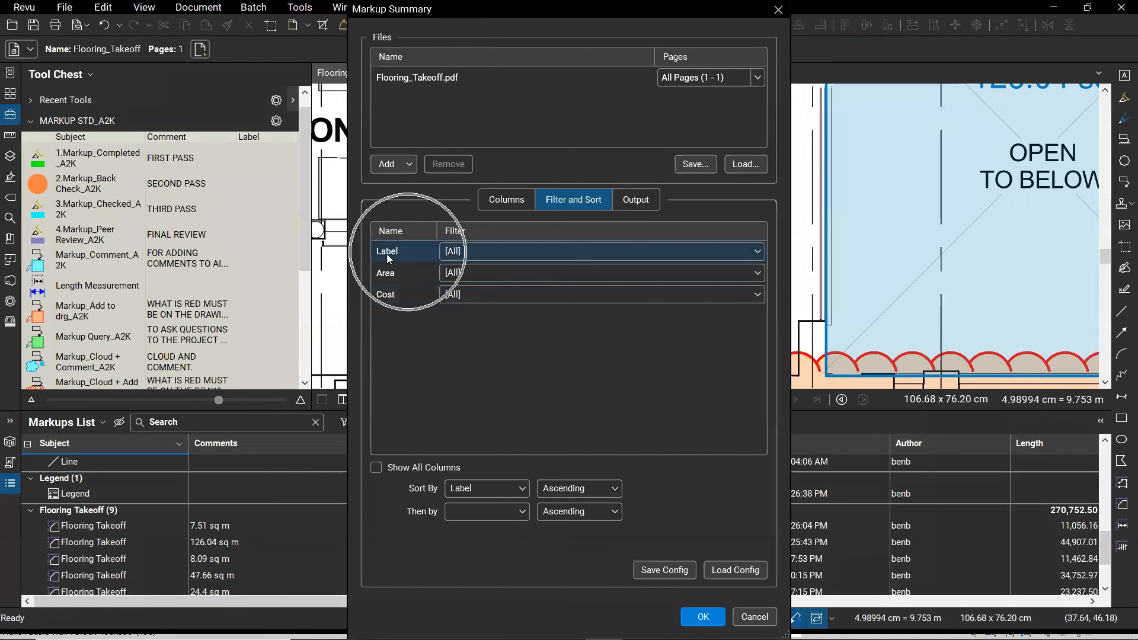
pyautogui.click(508, 201)
pyautogui.click(385, 298)
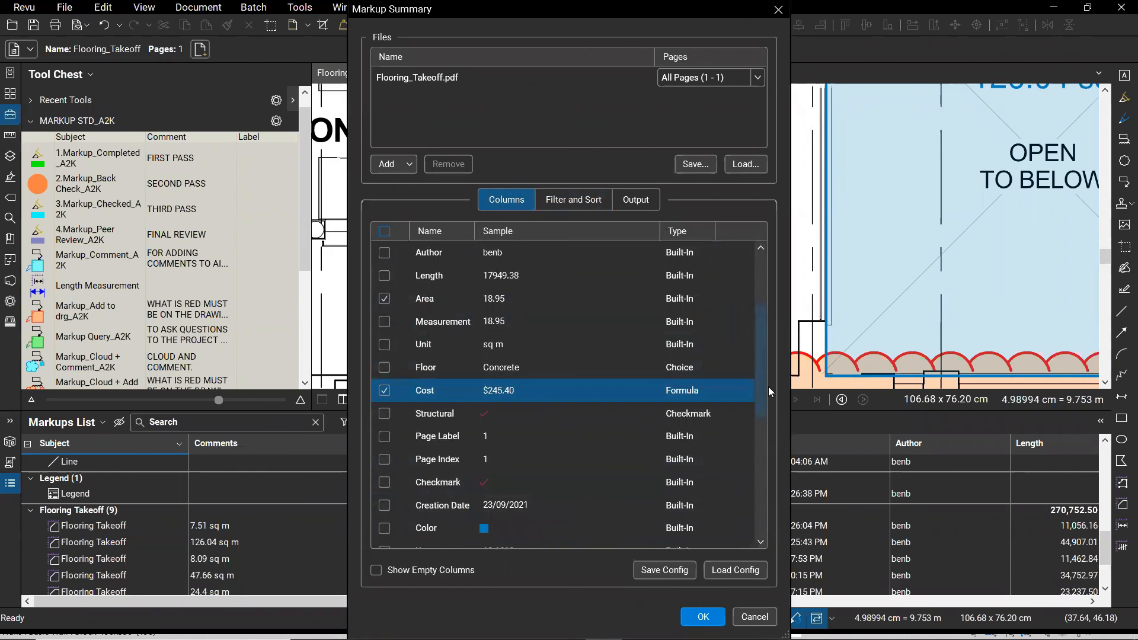
pyautogui.scroll(2, 763, 379)
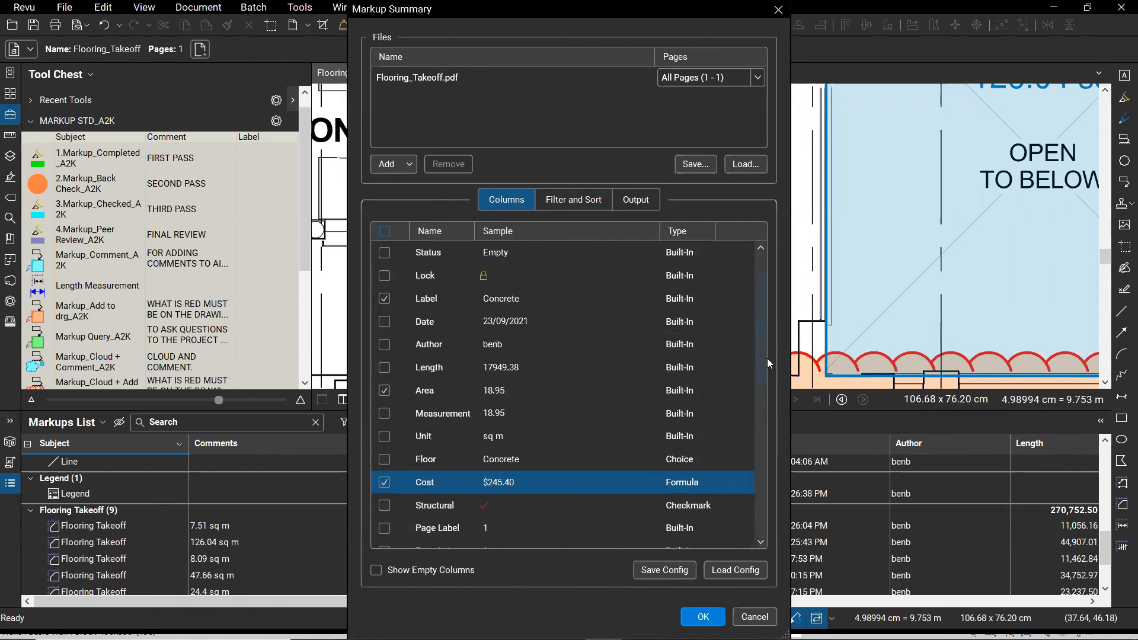
pyautogui.click(569, 200)
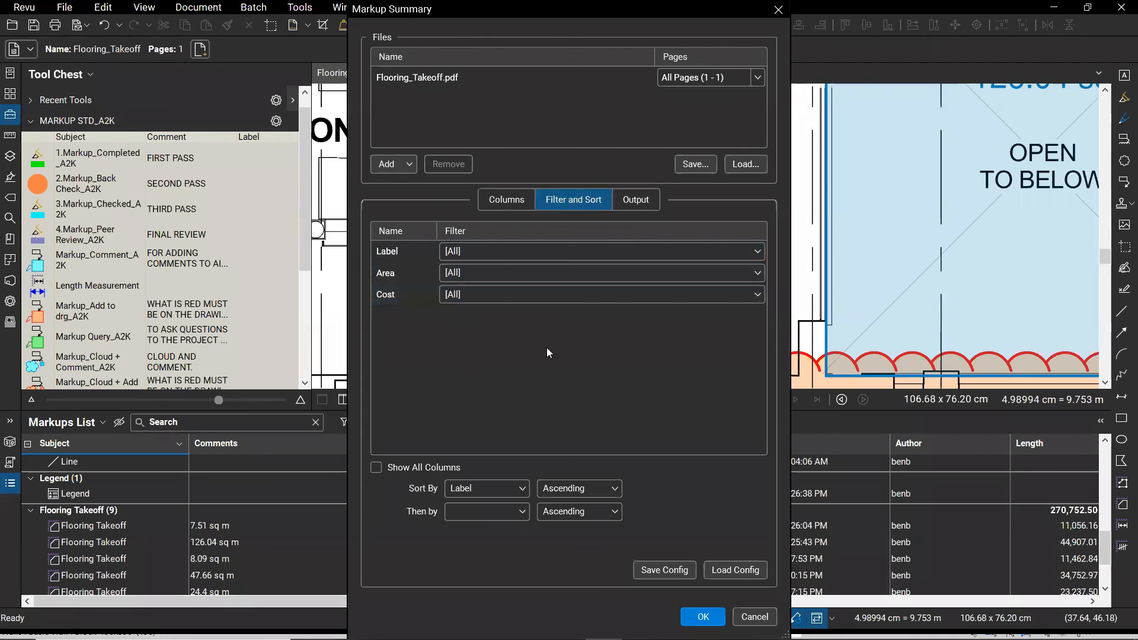
pyautogui.click(643, 202)
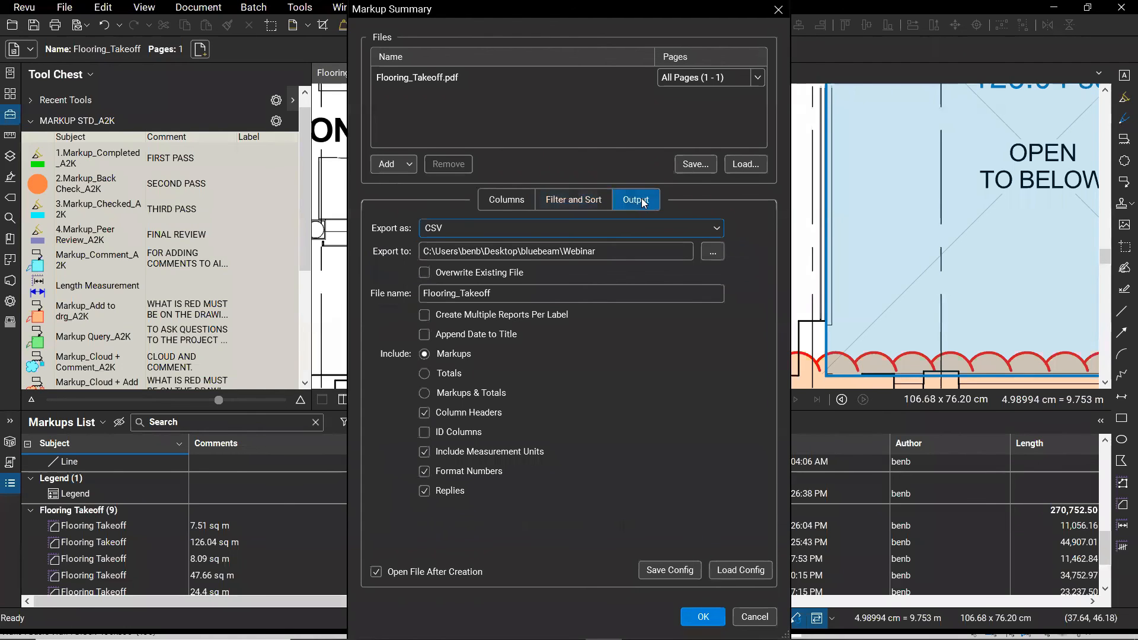
# - Rename the CSV export to Flooring_Take_web and run the markup summary export
pyautogui.click(474, 238)
pyautogui.click(571, 249)
pyautogui.click(519, 290)
pyautogui.hotkey('shift', 'Left')
pyautogui.hotkey('shift', 'Left')
pyautogui.hotkey('shift', 'Left')
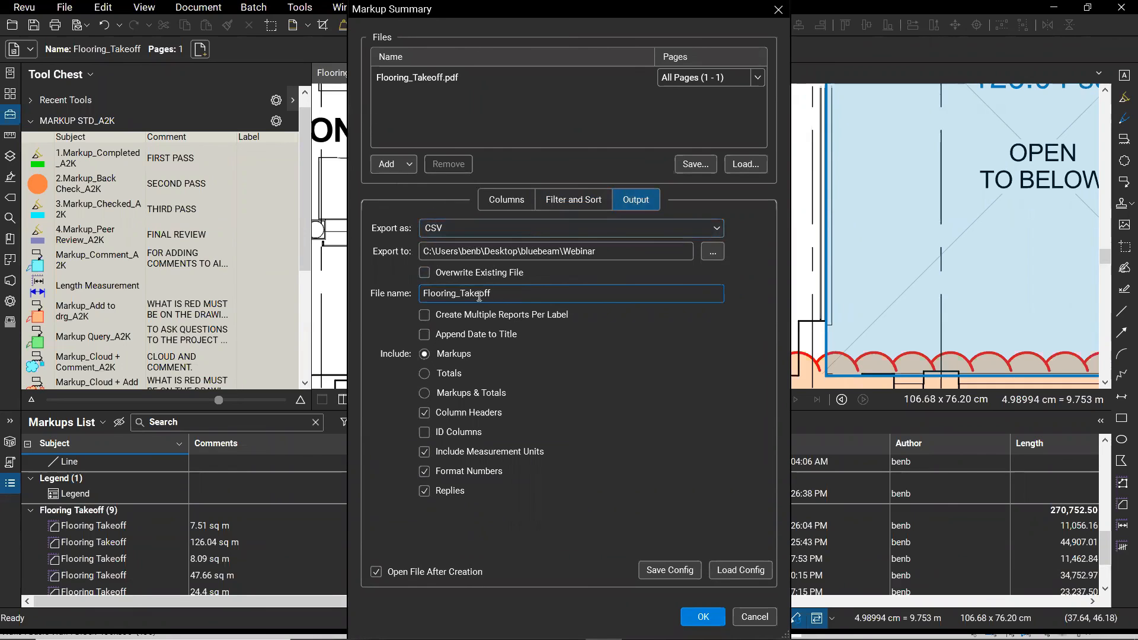
pyautogui.write('_web')
pyautogui.press('ctrl')
pyautogui.press('ctrl')
pyautogui.press('ctrl')
pyautogui.press('ctrl')
pyautogui.click(703, 617)
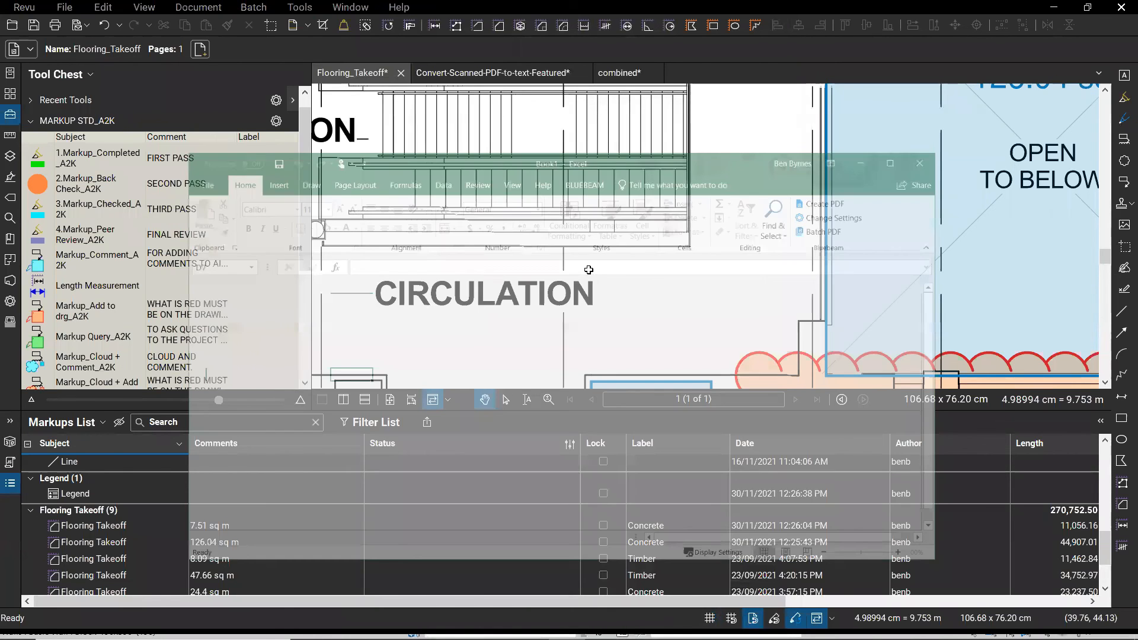
# - Inspect the Carpet label and cost cells in Flooring_Take_web.csv, then return to Revu
pyautogui.scroll(-4, 524, 333)
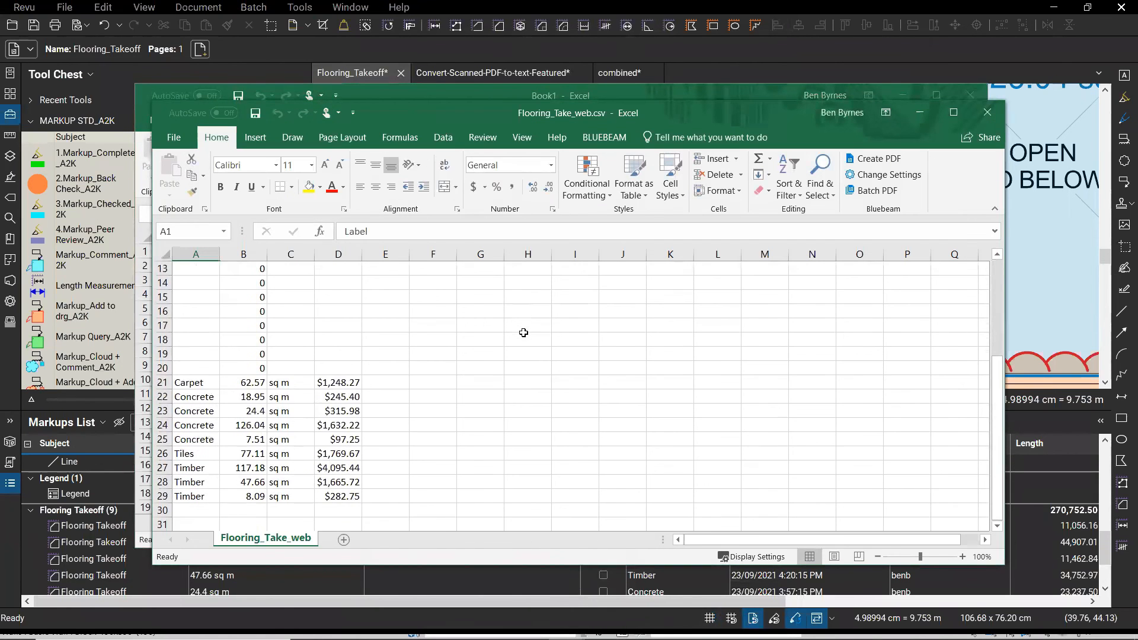
pyautogui.scroll(7, 452, 363)
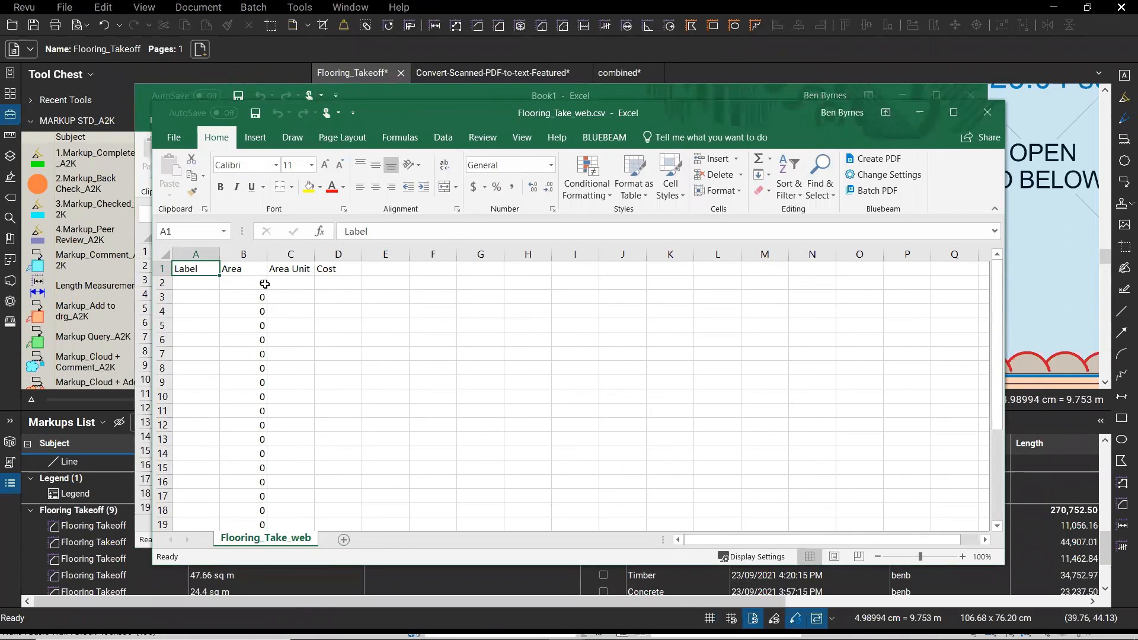
pyautogui.scroll(-5, 271, 409)
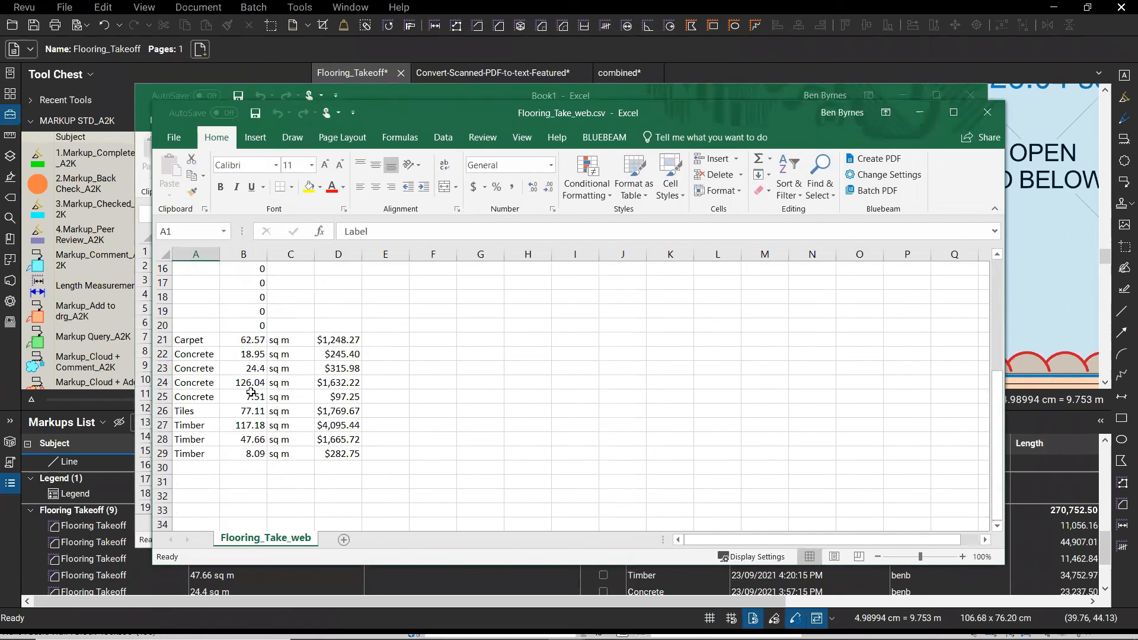
pyautogui.click(342, 339)
pyautogui.click(196, 339)
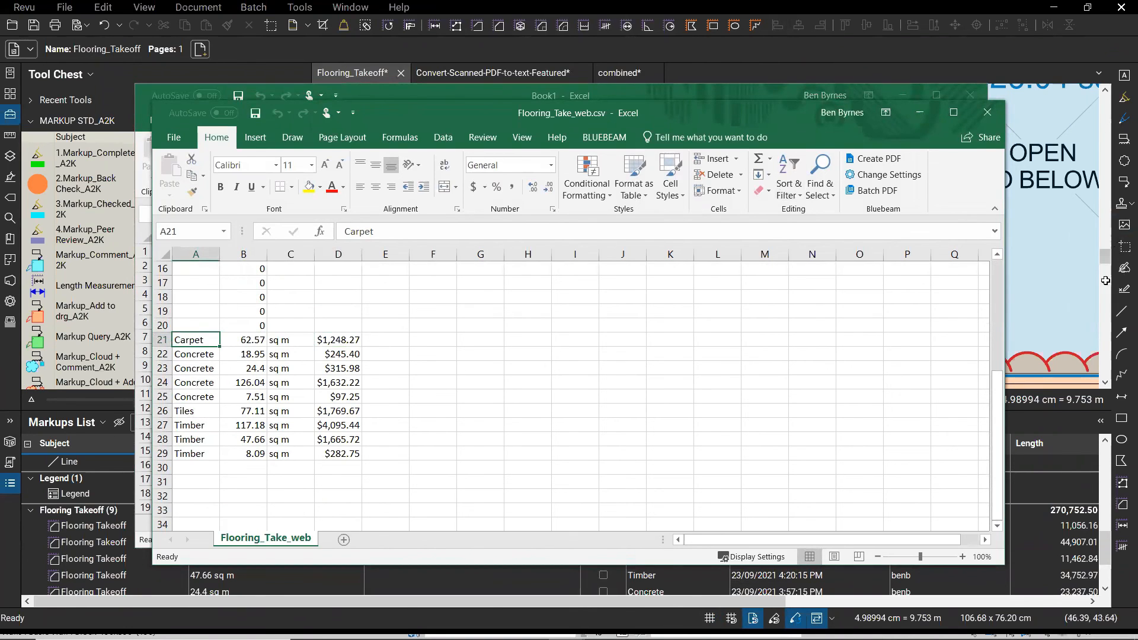
pyautogui.click(1066, 257)
pyautogui.scroll(-3, 729, 242)
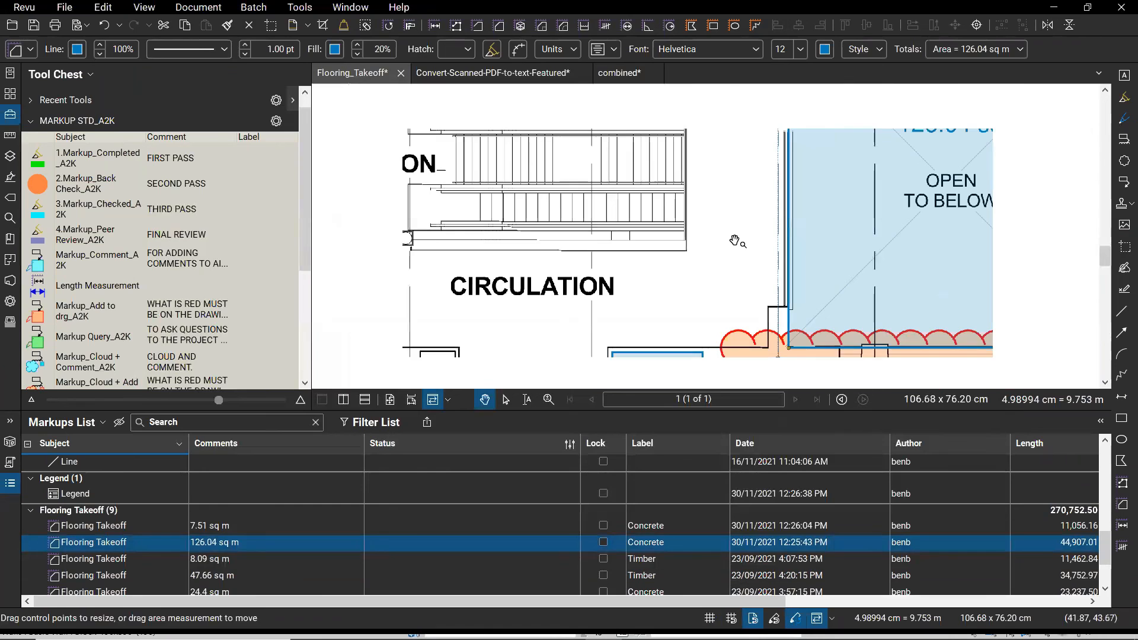
# - Match the drawing's 126.04 sq m Concrete area to its $1,632.22 row in Excel
pyautogui.moveTo(737, 241); pyautogui.dragTo(543, 285)
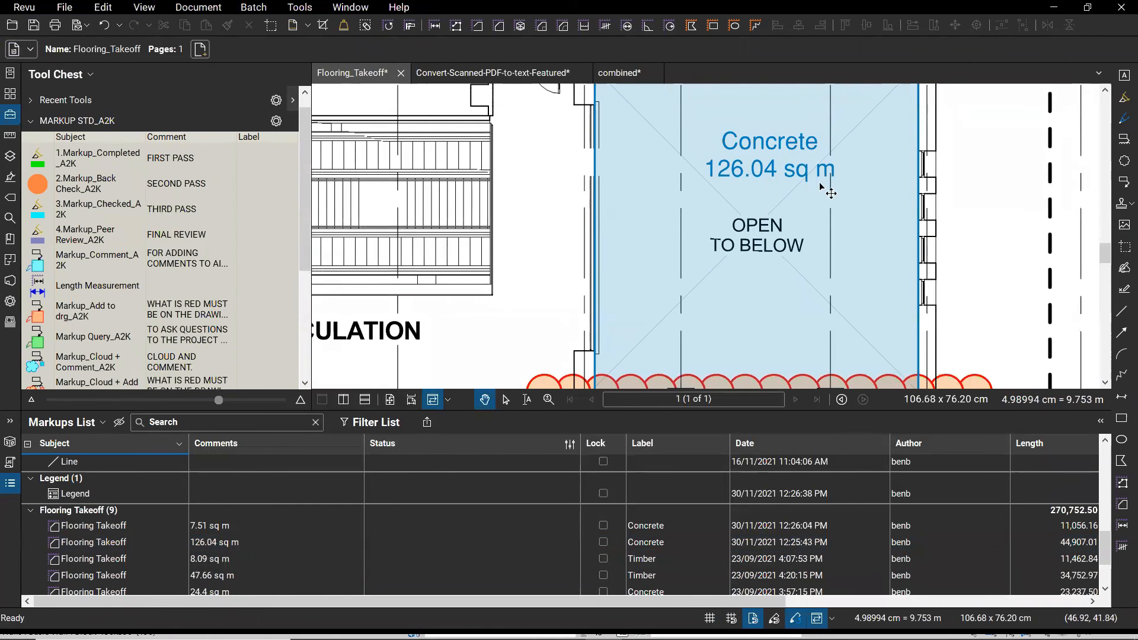
pyautogui.hotkey('alt', 'Tab')
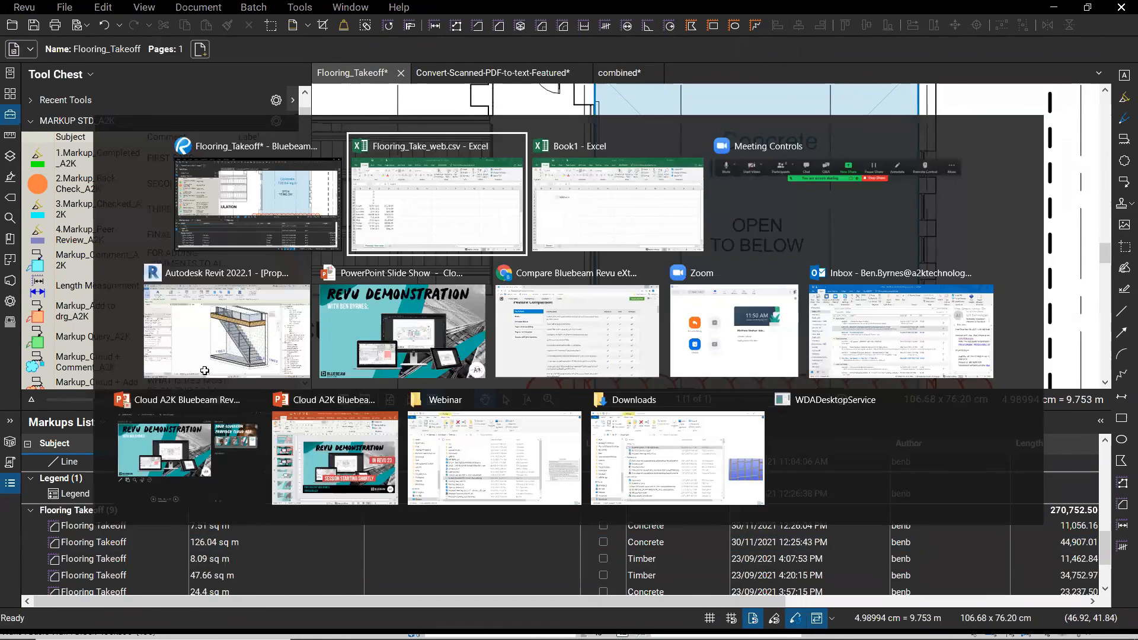
pyautogui.moveTo(200, 382); pyautogui.dragTo(334, 388)
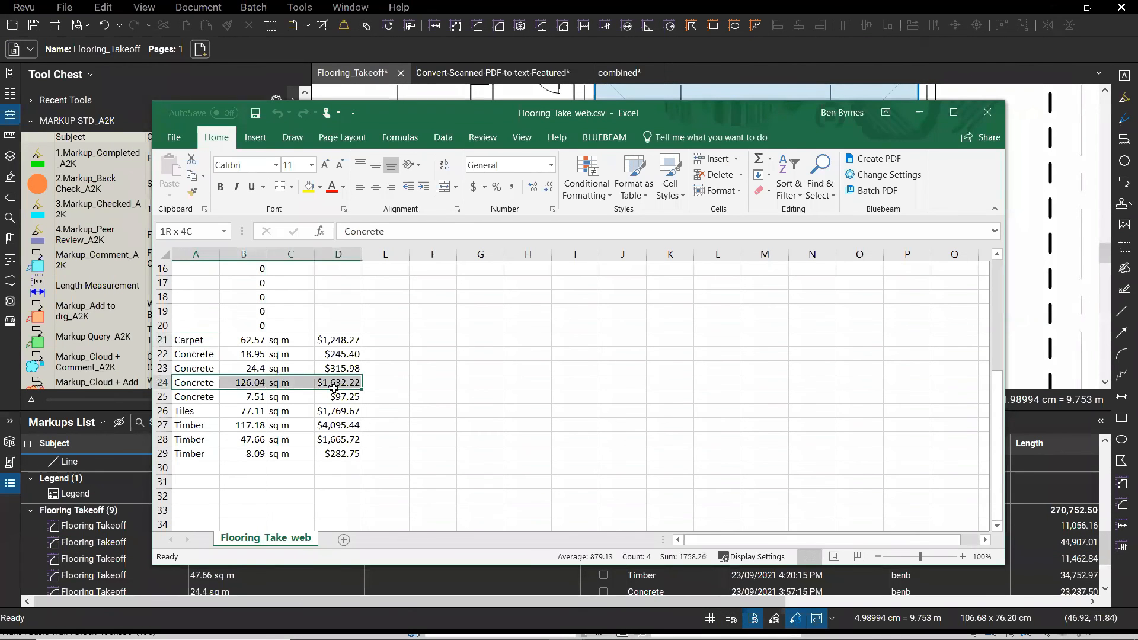
pyautogui.click(373, 399)
pyautogui.click(459, 383)
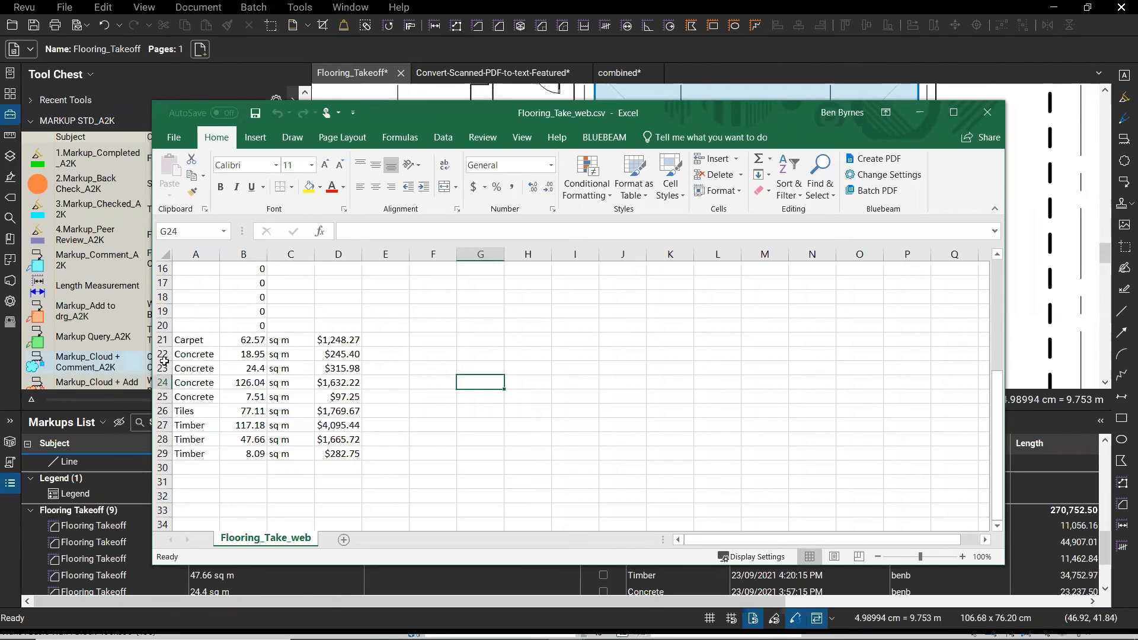
pyautogui.click(191, 397)
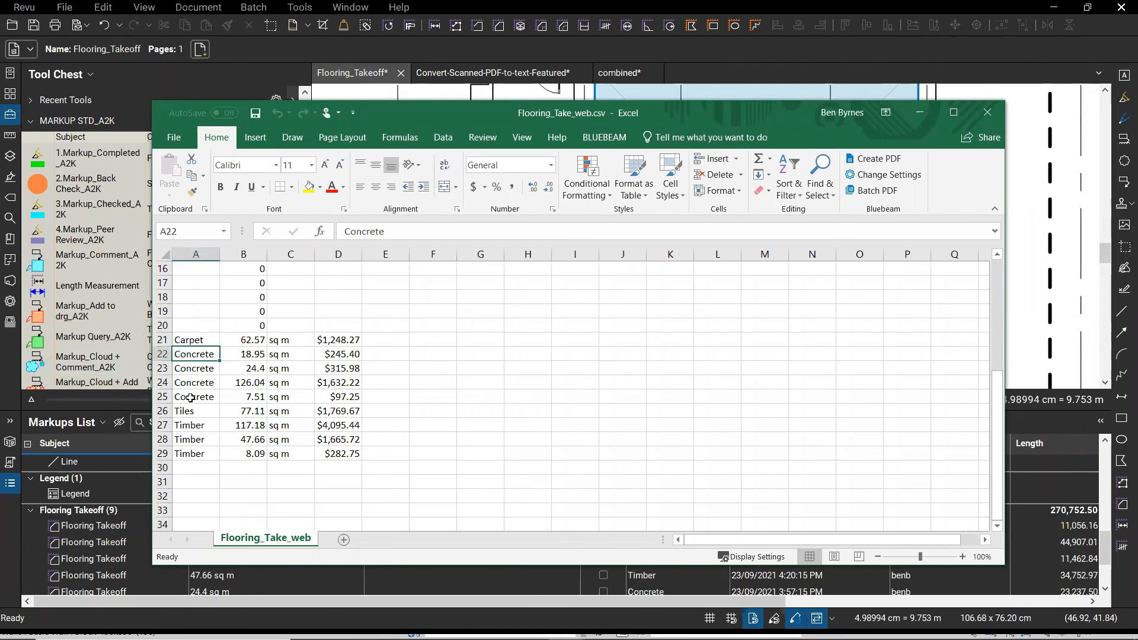
pyautogui.click(193, 411)
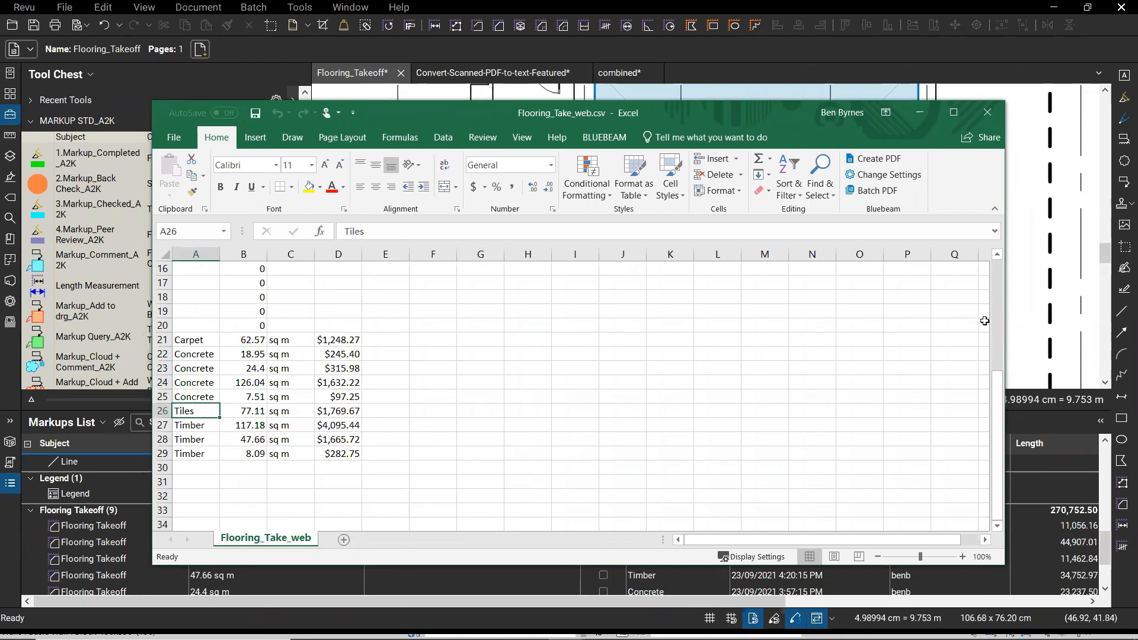
pyautogui.click(1004, 322)
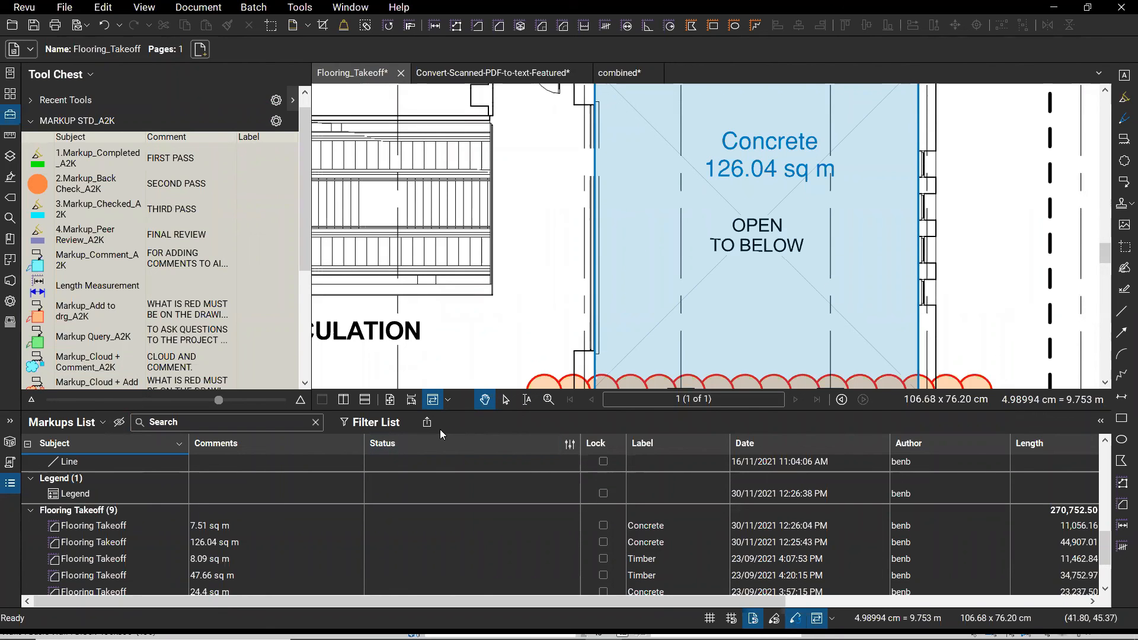
pyautogui.hotkey('alt', 'Tab')
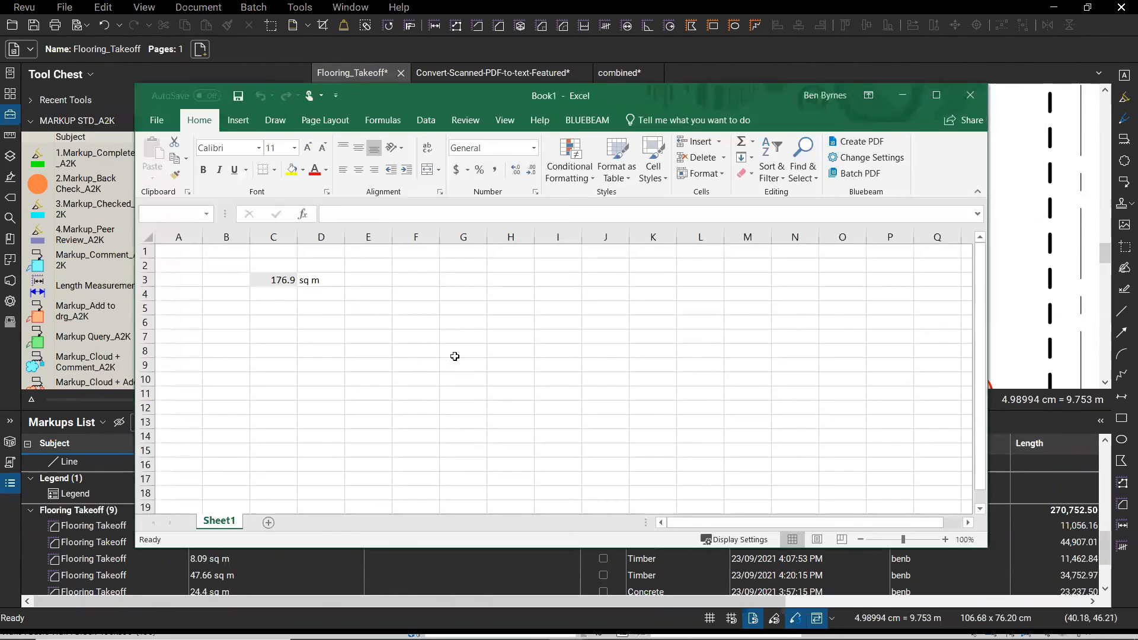
pyautogui.press('ctrl')
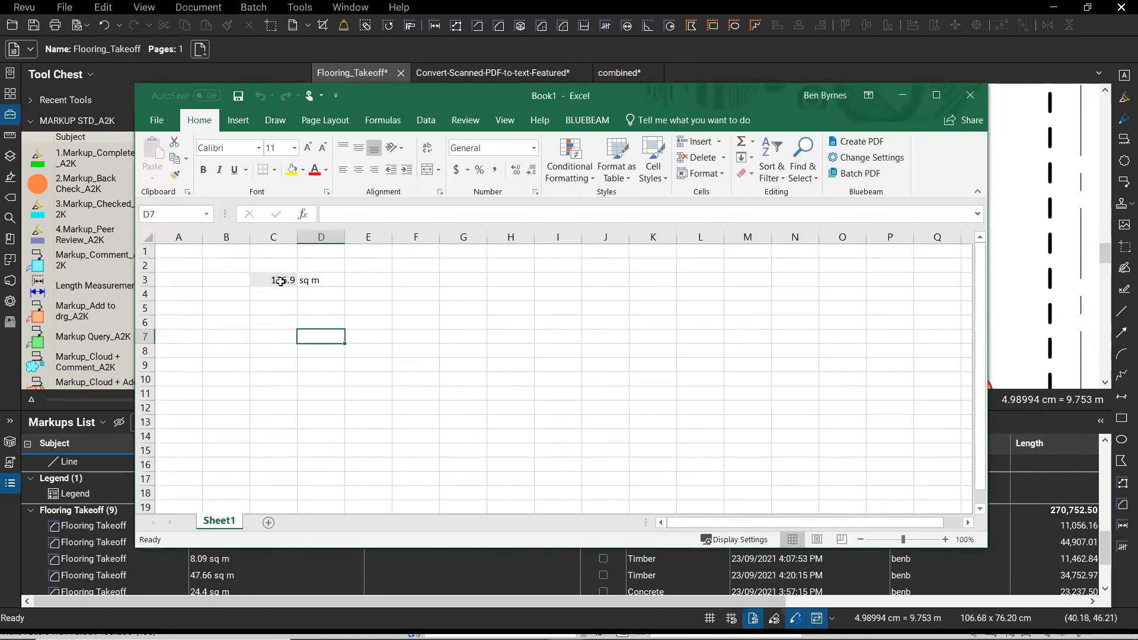
pyautogui.hotkey('alt', 'Tab')
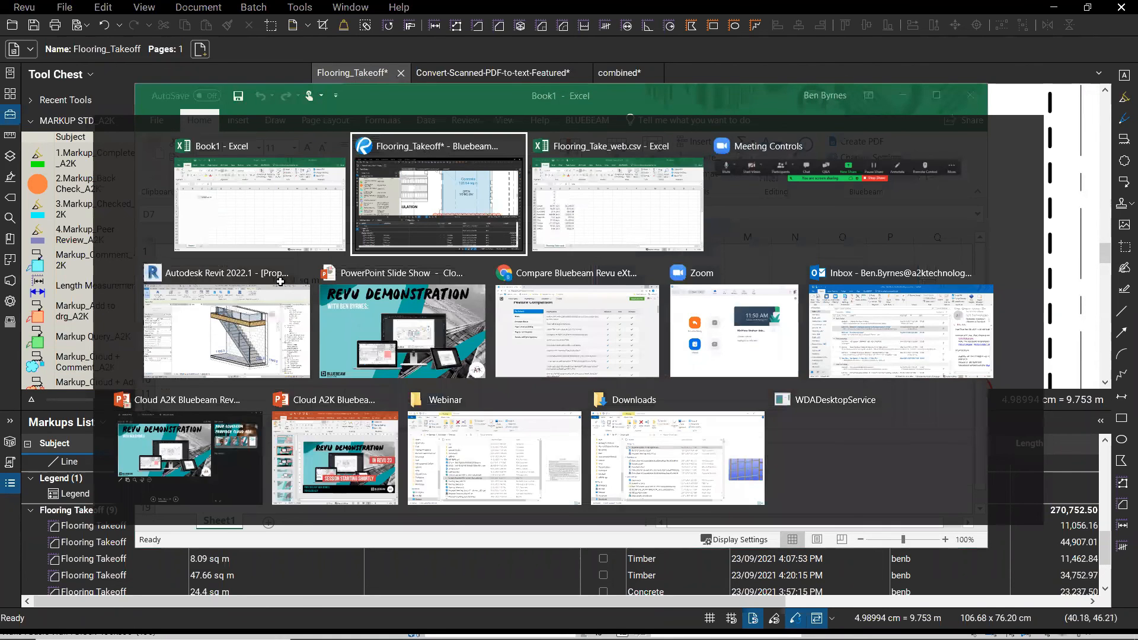
pyautogui.hotkey('alt', 'Tab')
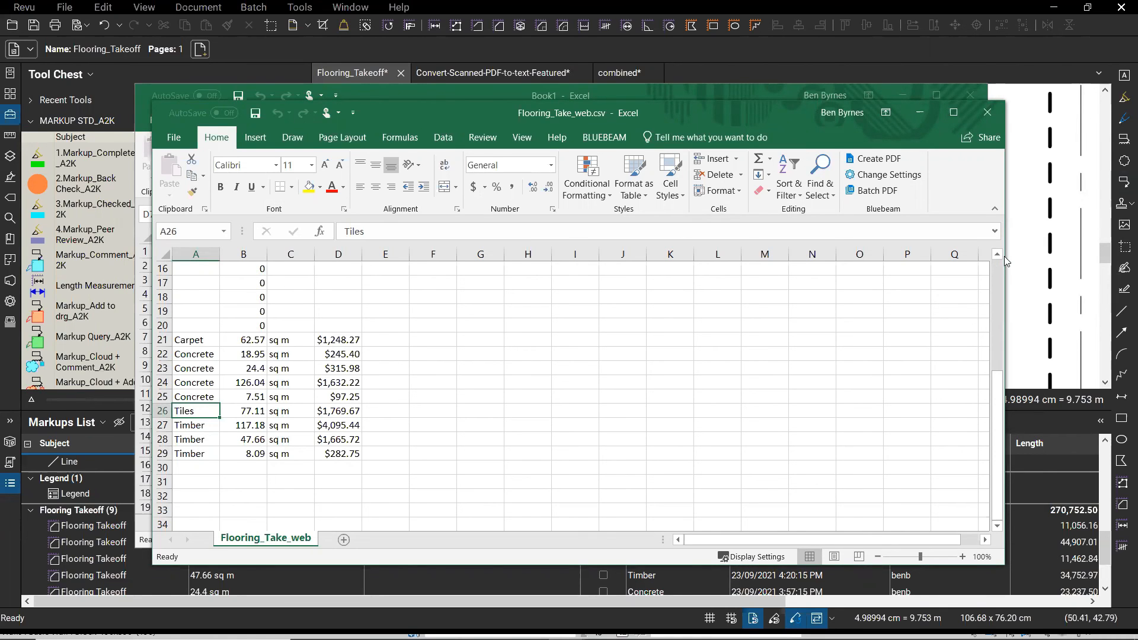
pyautogui.click(1045, 256)
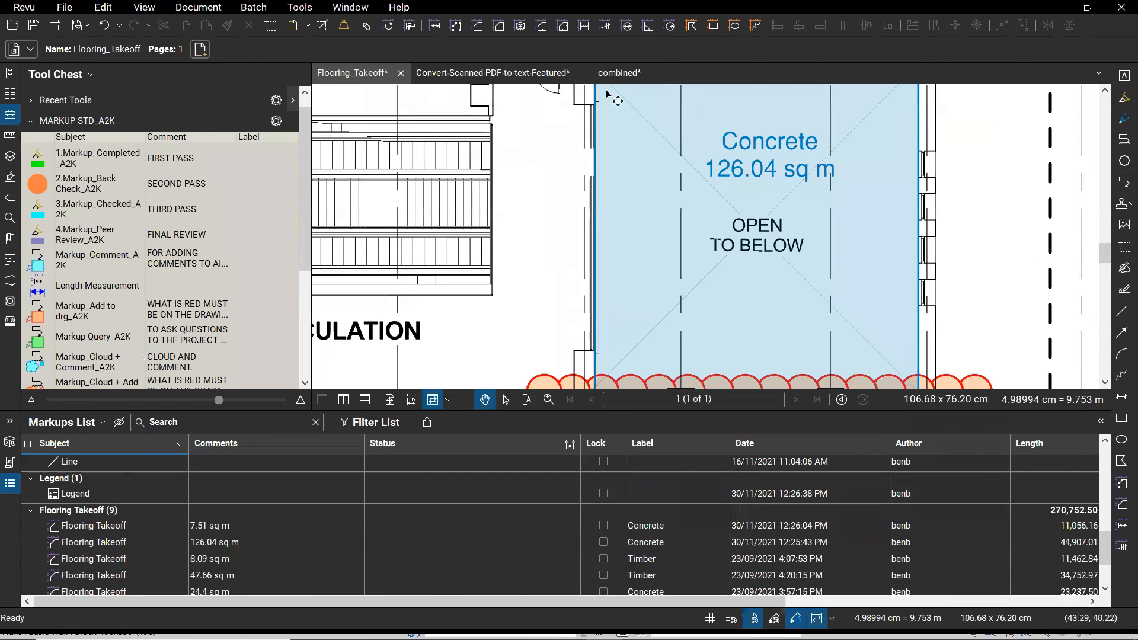
# - Open the combined drawing set and page back to the cover sheet's door schedule
pyautogui.click(631, 73)
pyautogui.scroll(-3, 822, 239)
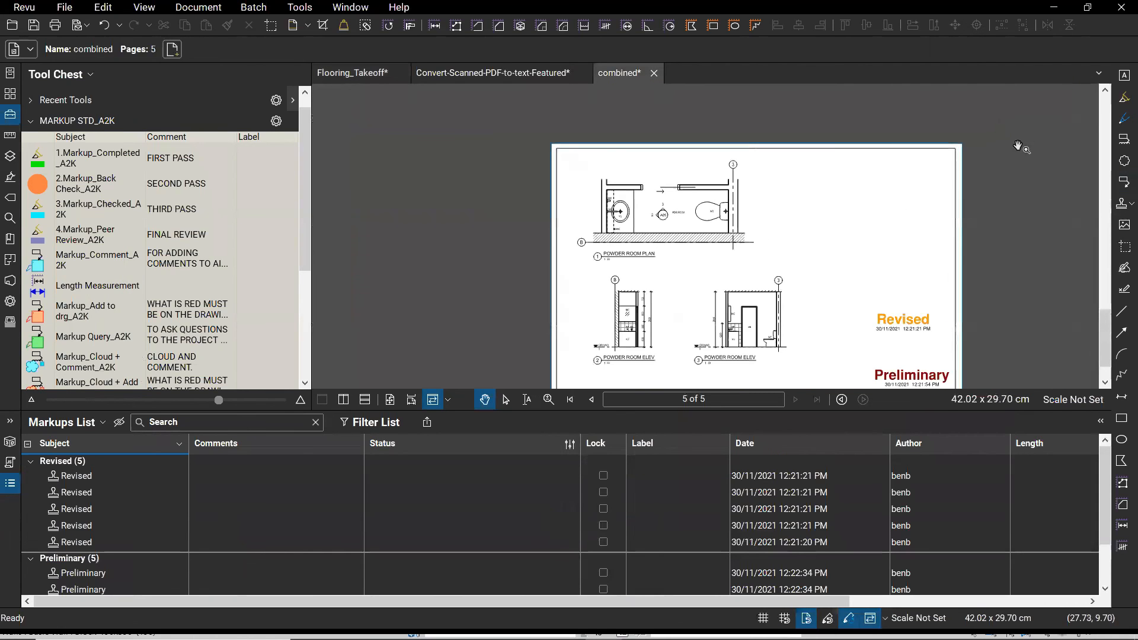
pyautogui.click(1107, 119)
pyautogui.click(1106, 119)
pyautogui.click(1107, 120)
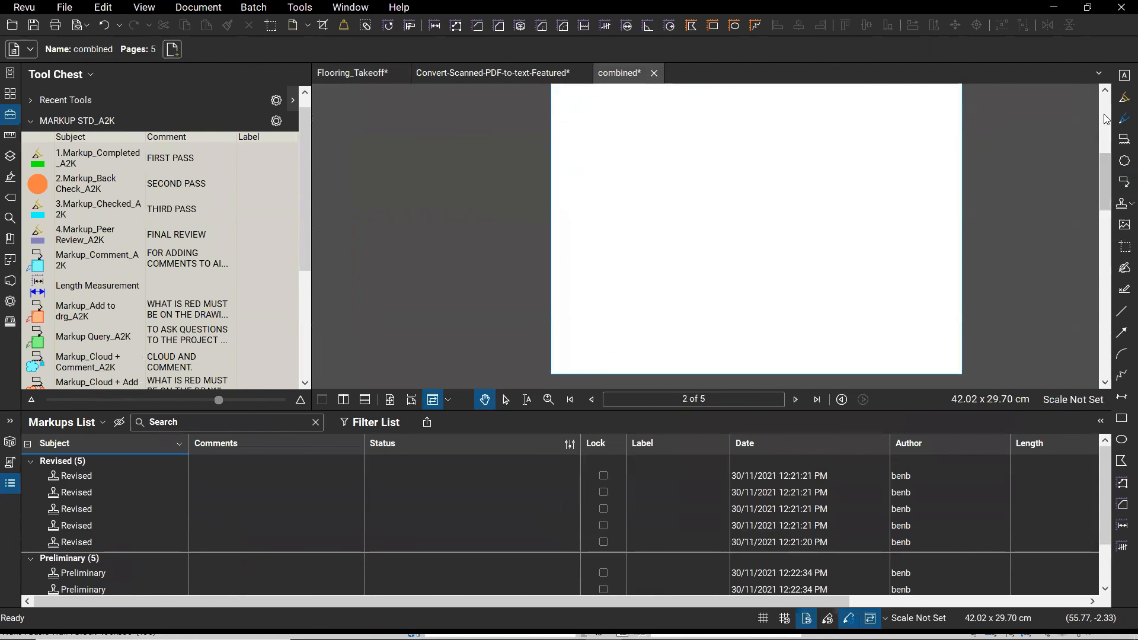
pyautogui.scroll(2, 958, 145)
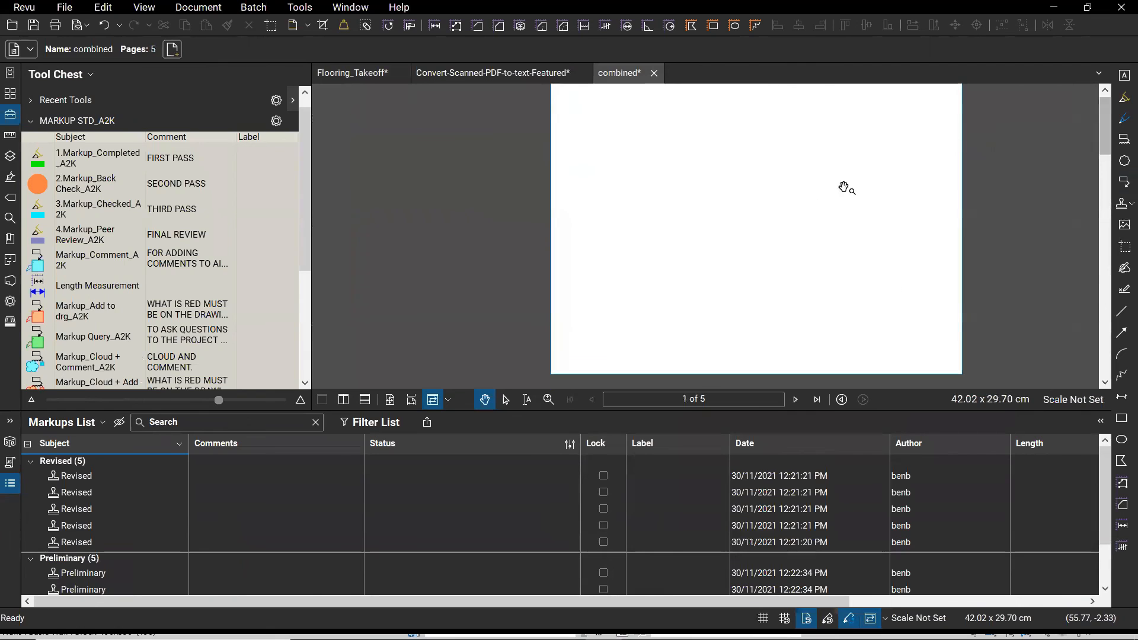
pyautogui.scroll(2, 716, 272)
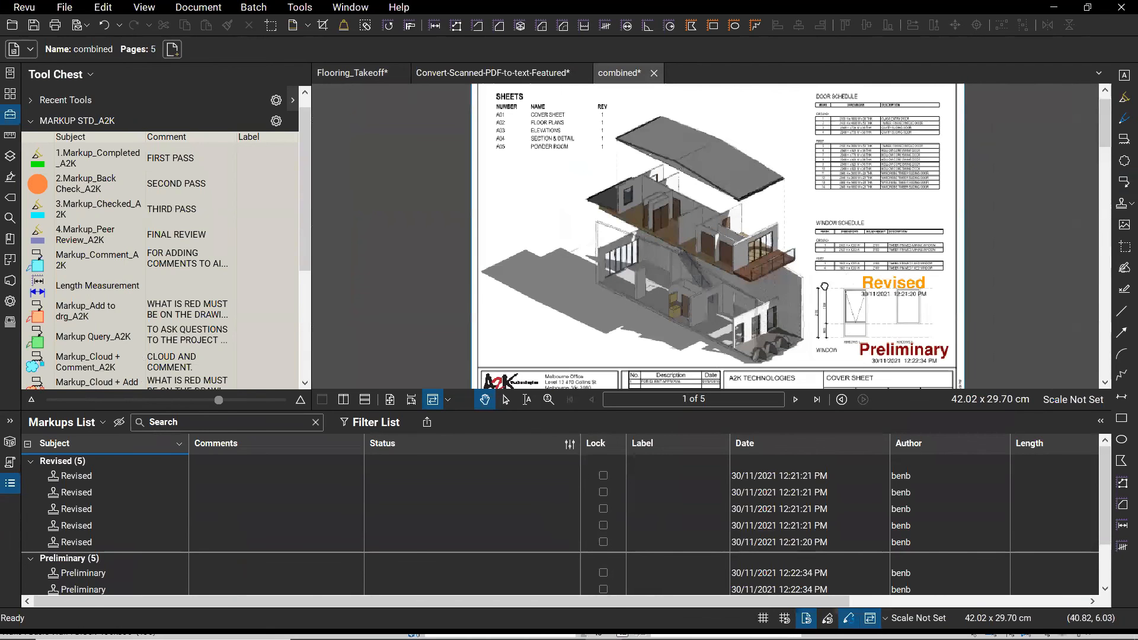
pyautogui.scroll(2, 799, 296)
pyautogui.scroll(1, 812, 296)
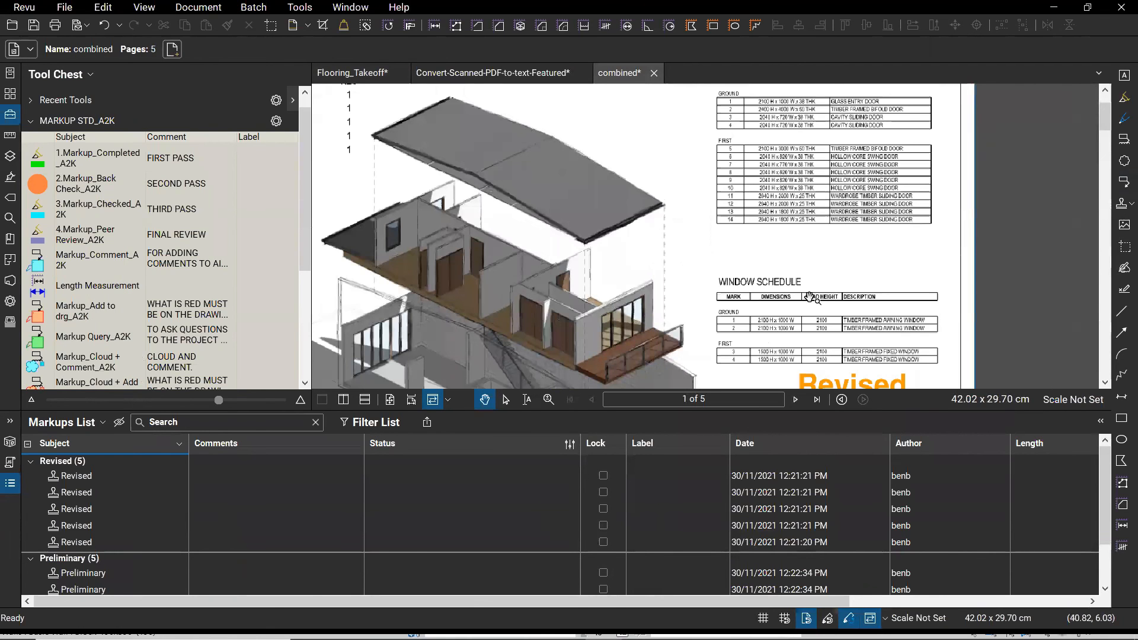
# - Export the door schedule page region as export.xlsx in the Webinar folder
pyautogui.click(65, 8)
pyautogui.moveTo(126, 269)
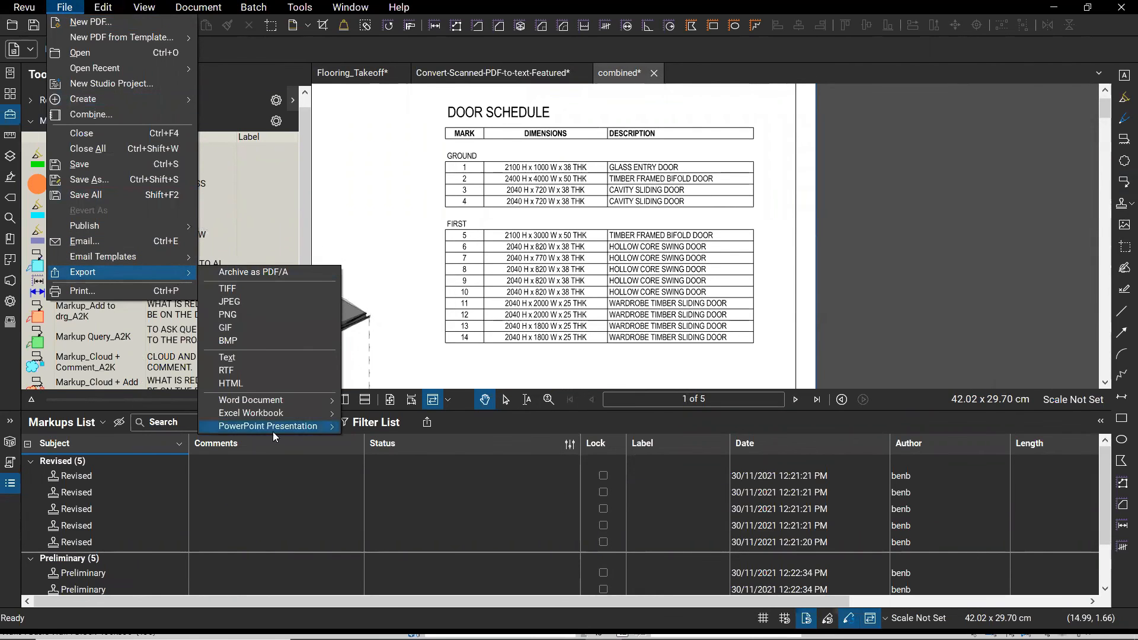
pyautogui.moveTo(291, 417)
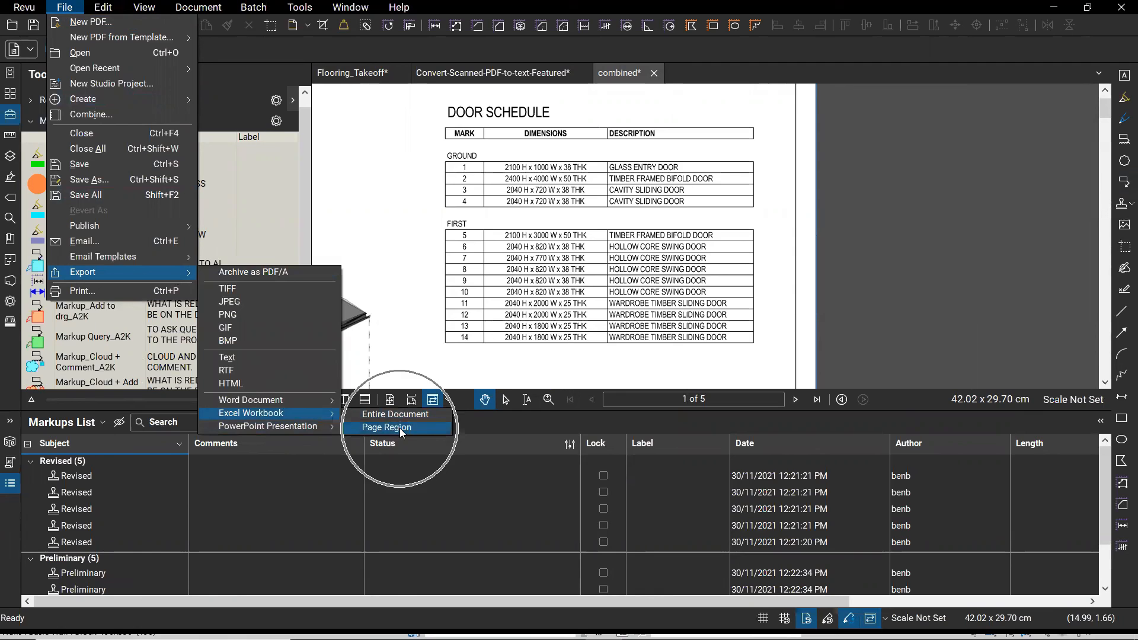
pyautogui.press('ctrl')
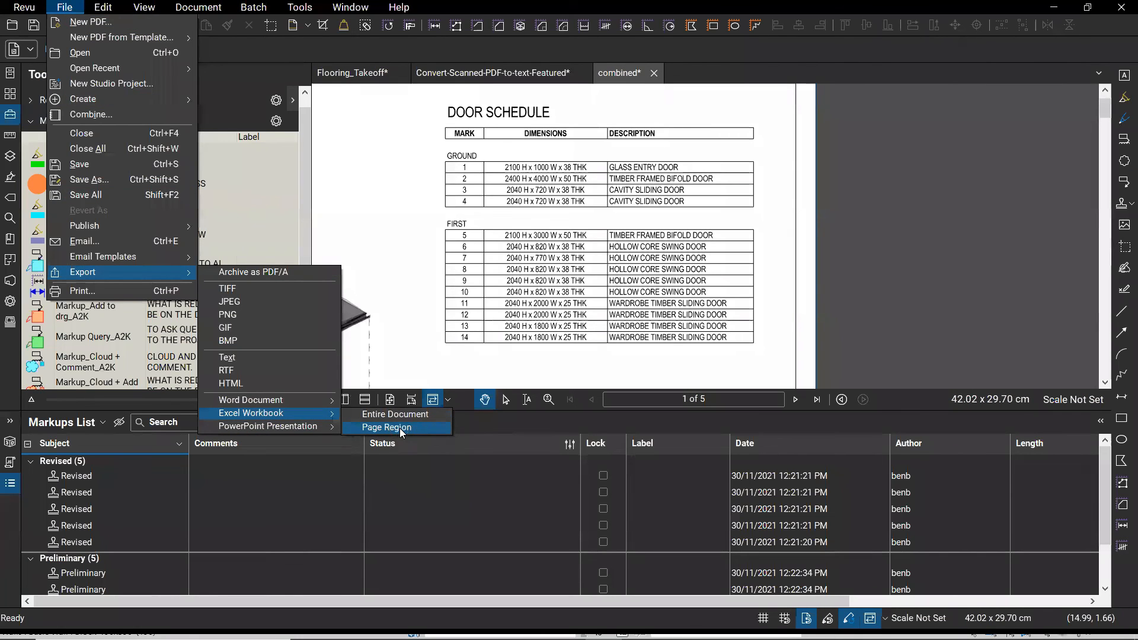
pyautogui.press('Return')
pyautogui.moveTo(444, 107); pyautogui.dragTo(758, 346)
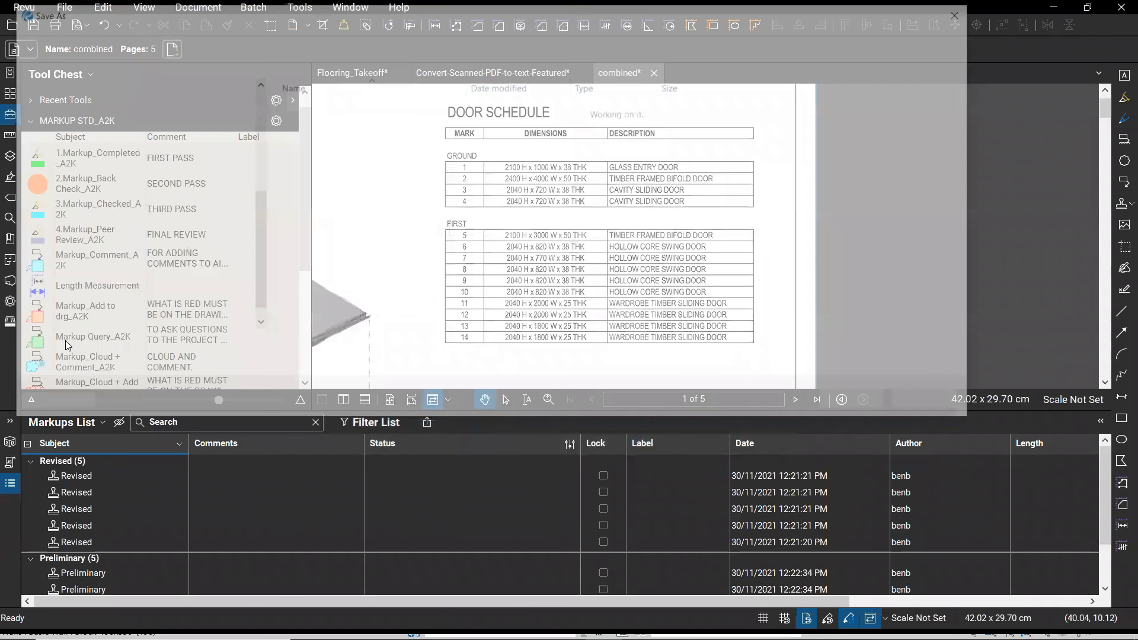
pyautogui.write('export.xlsx')
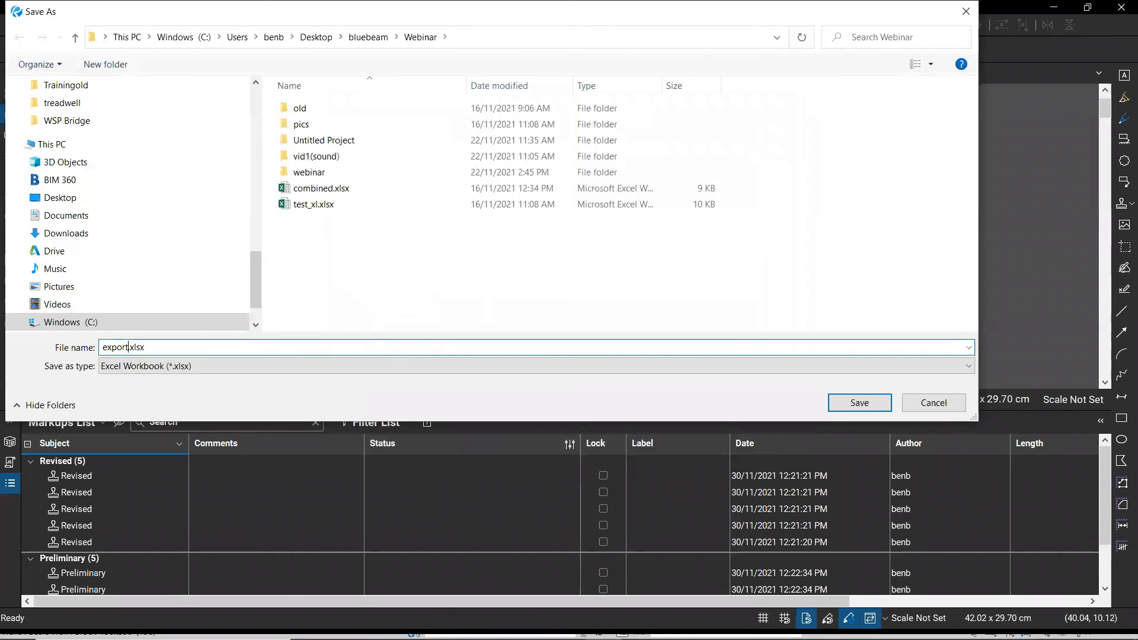
pyautogui.click(863, 407)
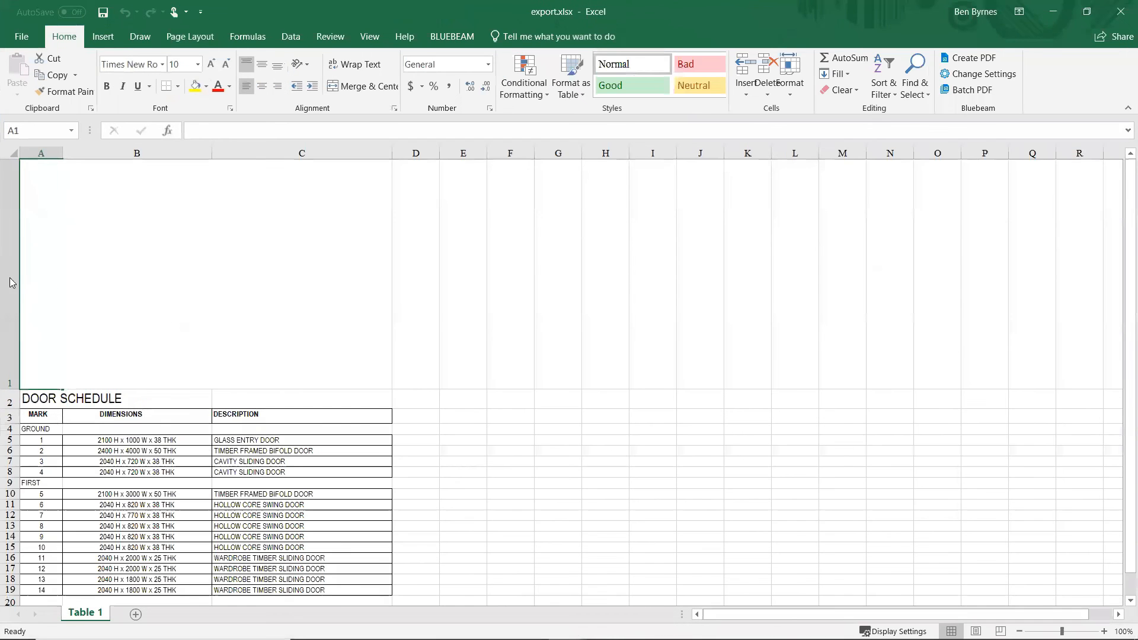
# - Delete the empty first row of the exported sheet
pyautogui.rightClick(12, 281)
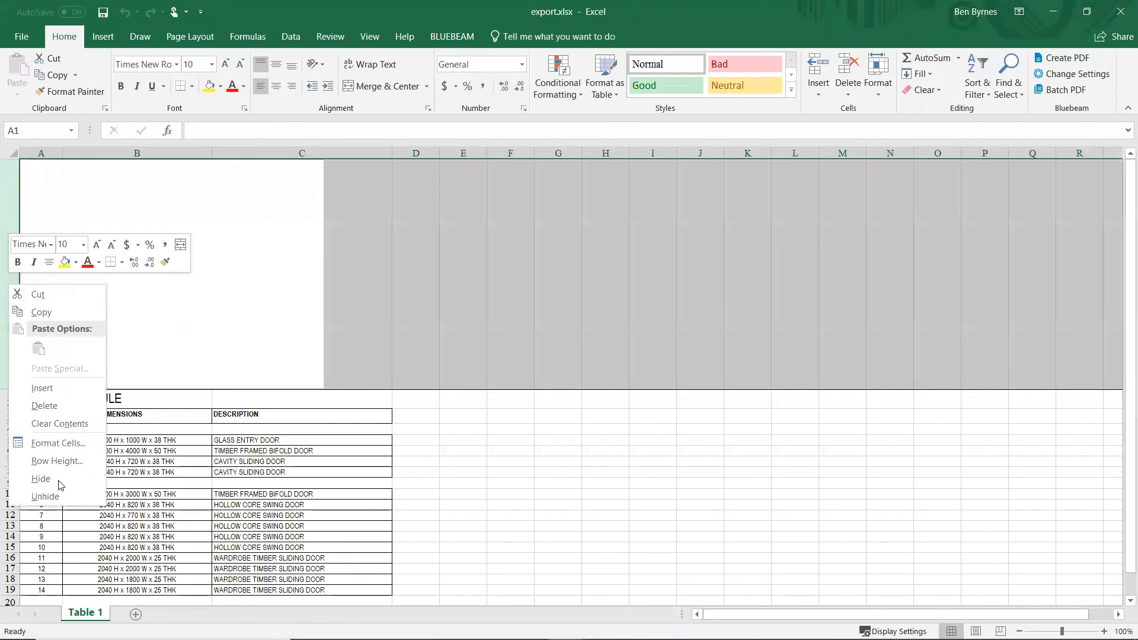
pyautogui.click(42, 404)
pyautogui.click(498, 406)
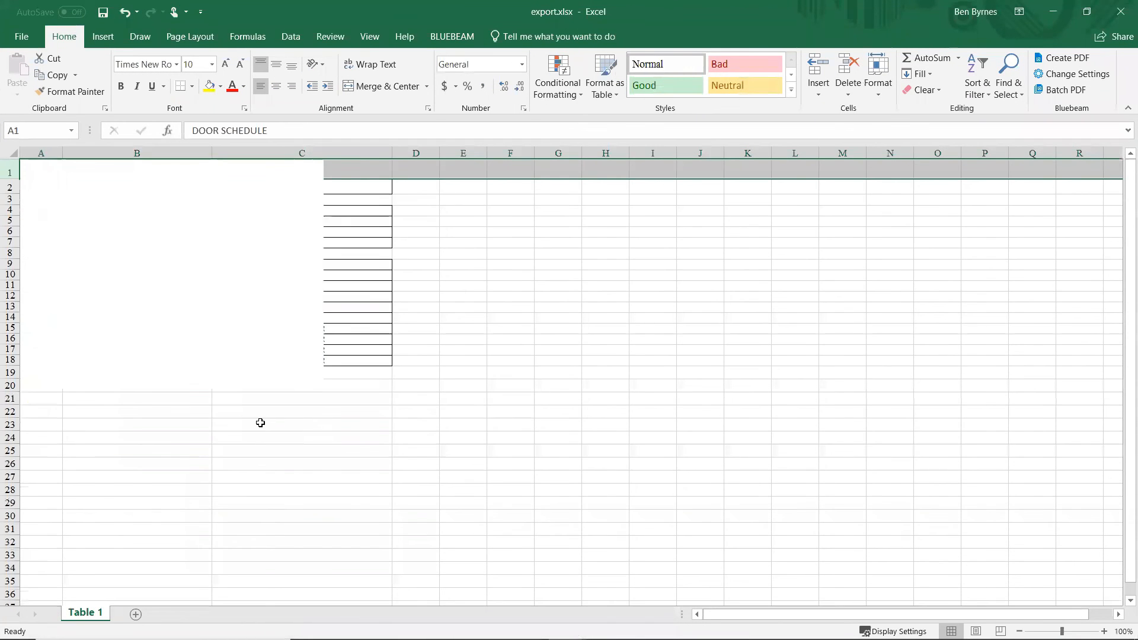
# - Remove the picture group overlaid on the door schedule cells
pyautogui.click(86, 249)
pyautogui.press('Delete')
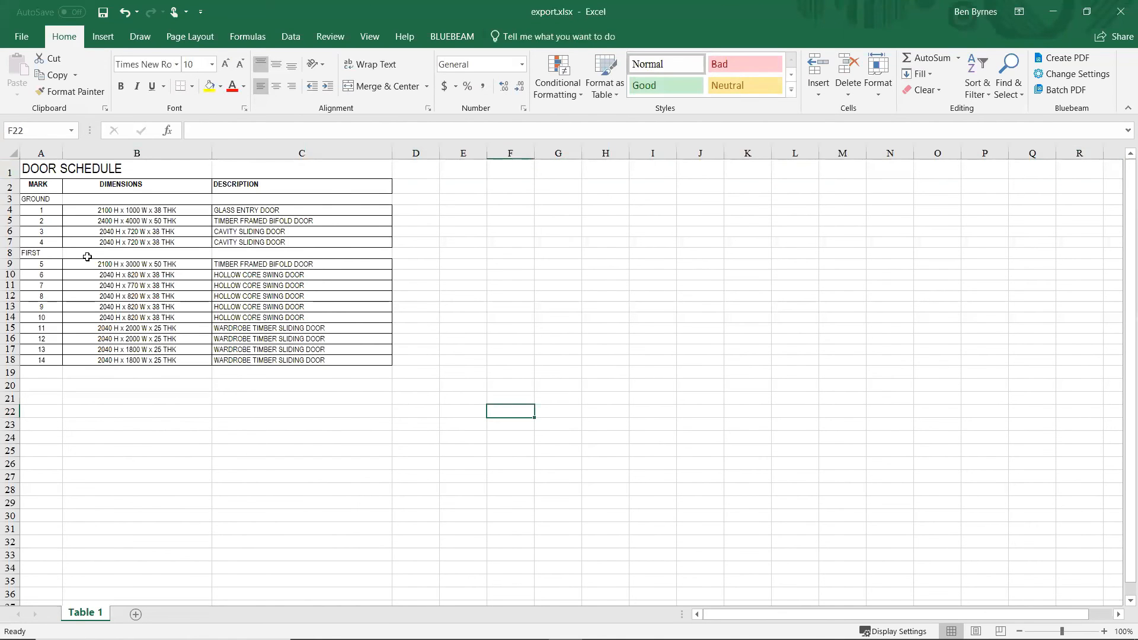
pyautogui.keyDown('ctrl'); pyautogui.scroll(3, 95, 274); pyautogui.keyUp('ctrl')
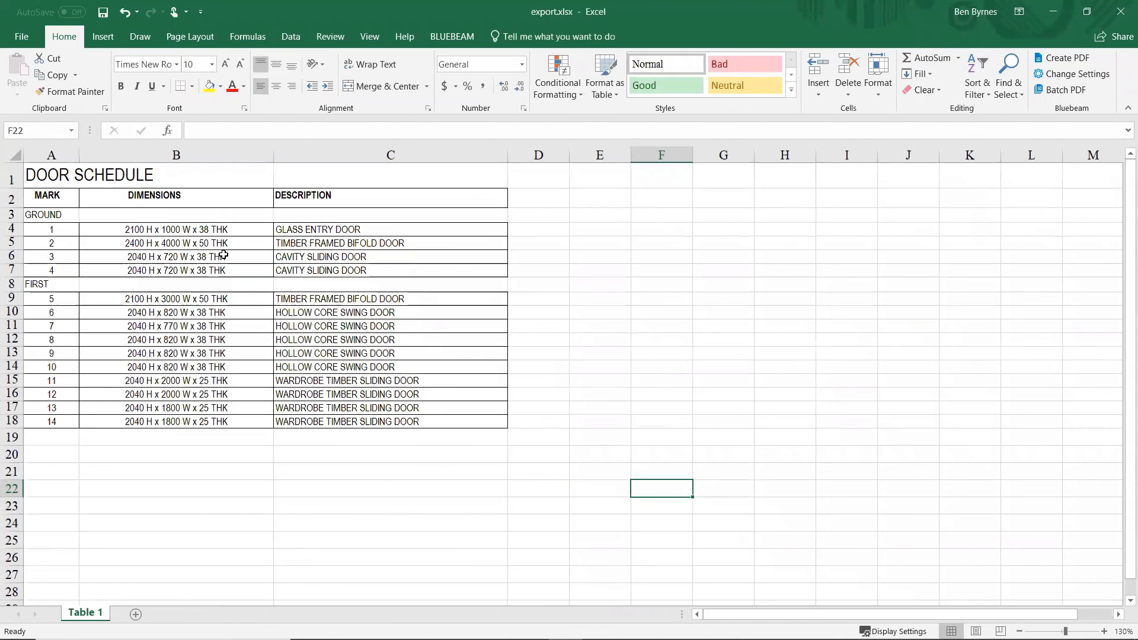
pyautogui.keyDown('ctrl'); pyautogui.scroll(3, 224, 255); pyautogui.keyUp('ctrl')
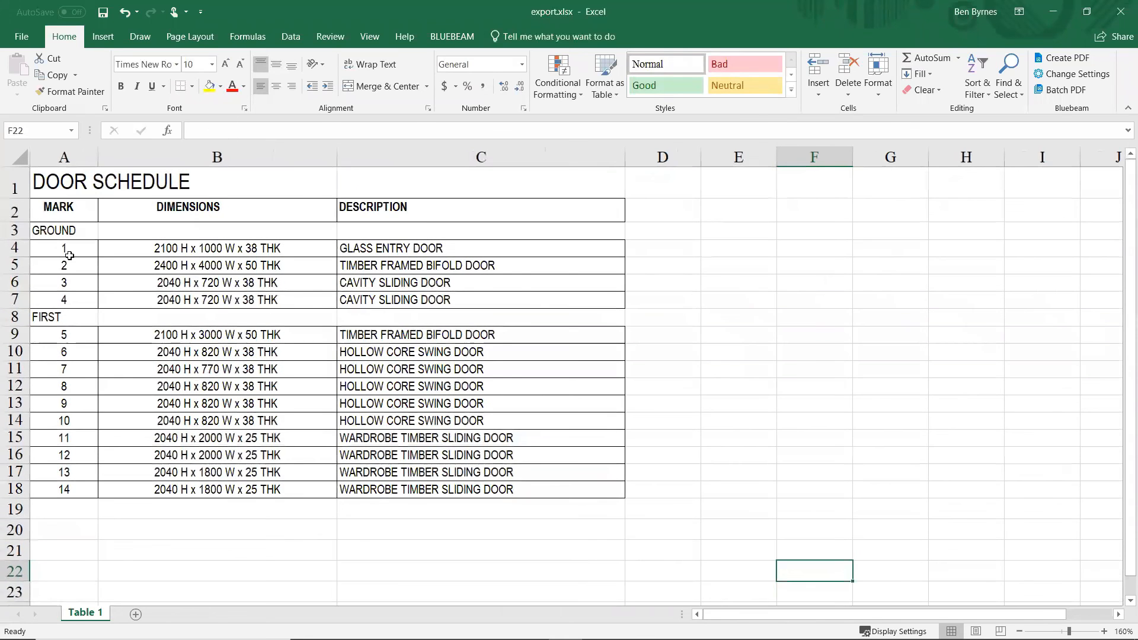
pyautogui.keyDown('ctrl'); pyautogui.scroll(2, 194, 133); pyautogui.keyUp('ctrl')
pyautogui.keyDown('ctrl'); pyautogui.scroll(-1, 203, 263); pyautogui.keyUp('ctrl')
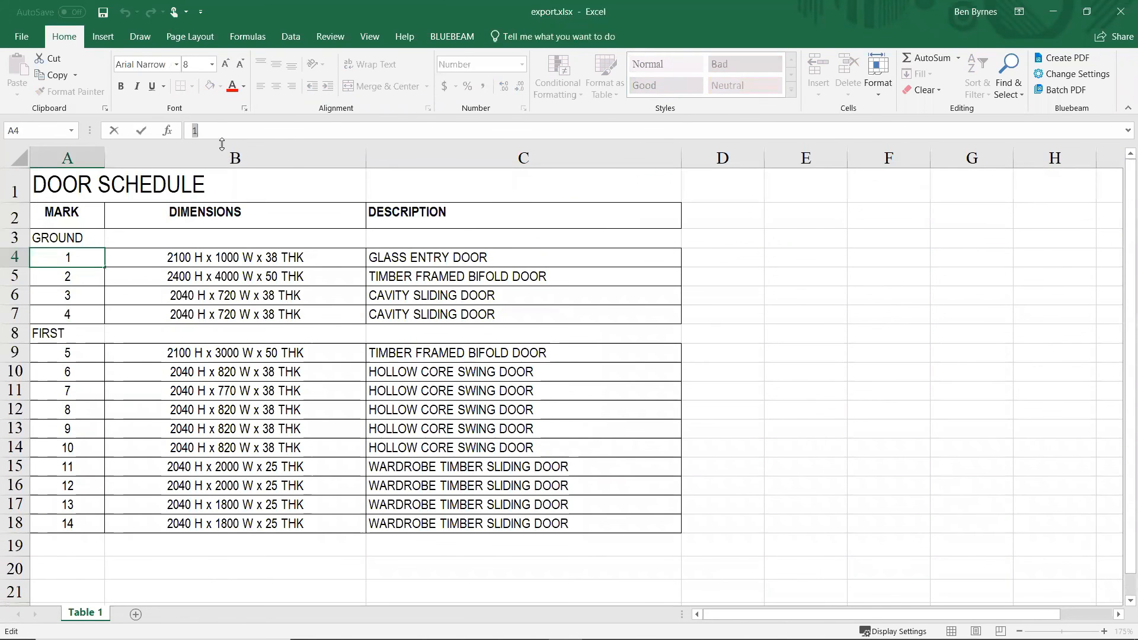
# - Change the first door mark in A4 to xxxx
pyautogui.write('xxxx')
pyautogui.click(846, 325)
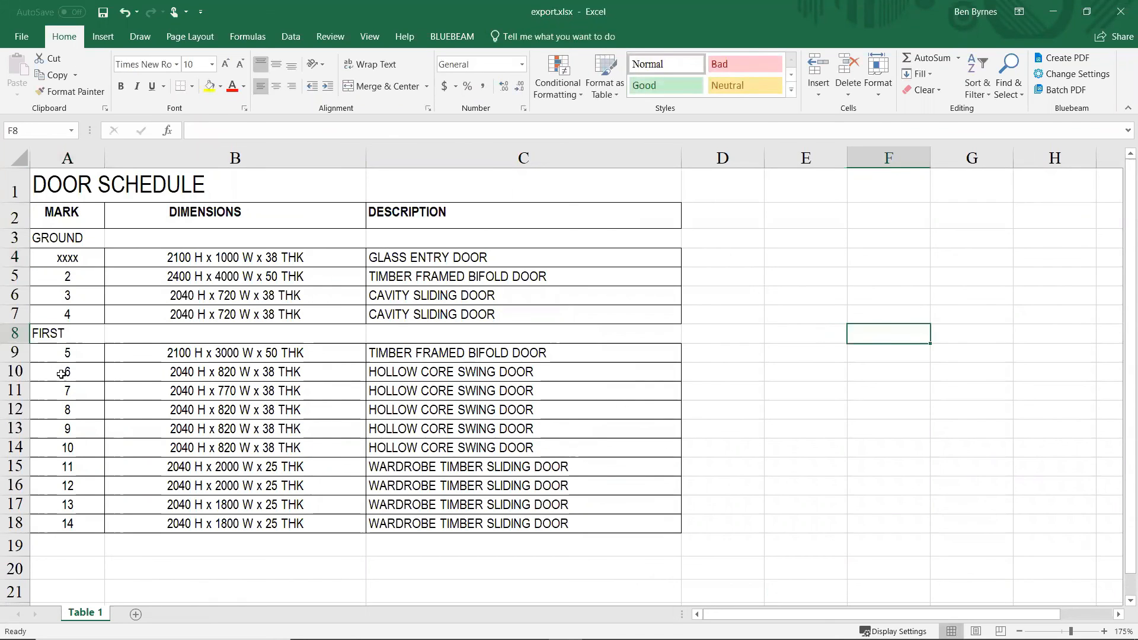
pyautogui.click(65, 335)
# - Change door 6's description in C10 to SOLID CORE SWING DOOR and select A1:C18
pyautogui.click(426, 371)
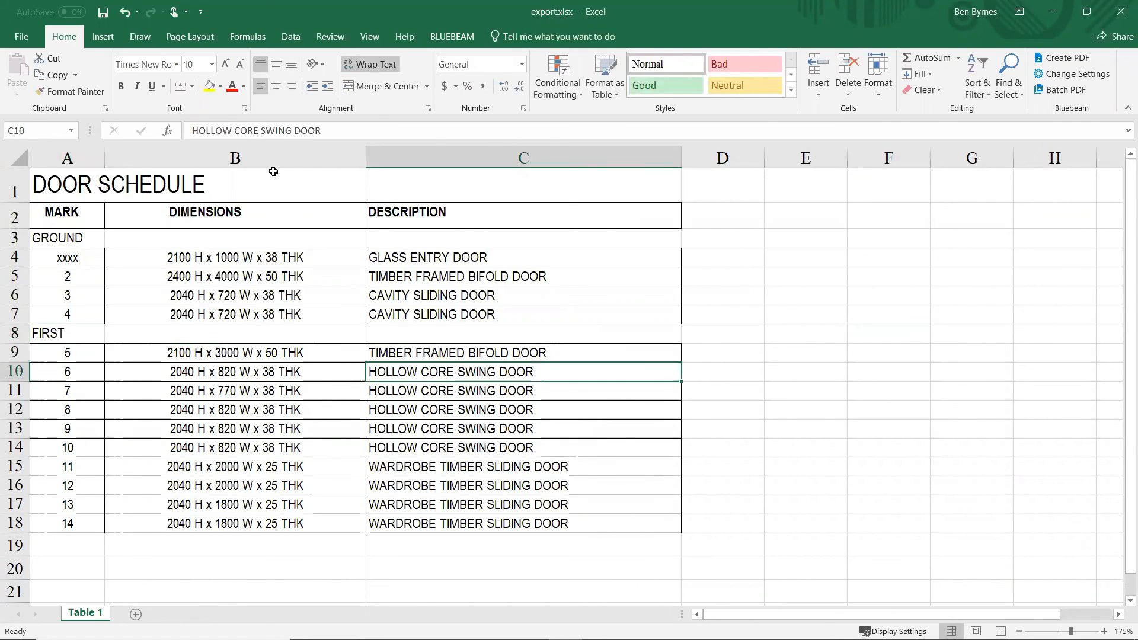
pyautogui.doubleClick(209, 131)
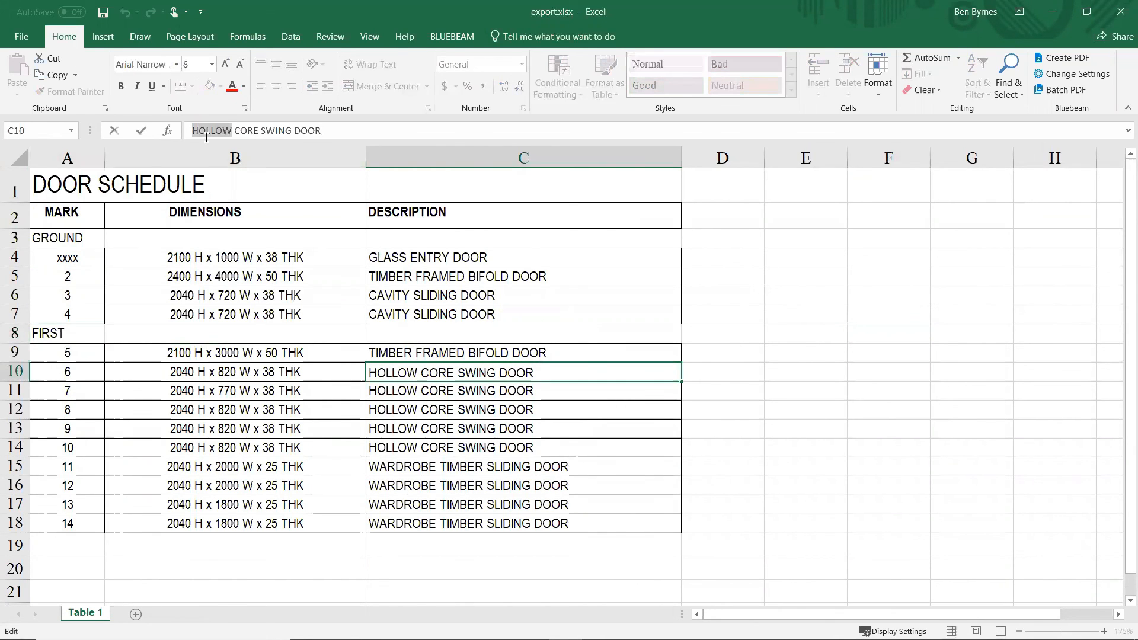
pyautogui.write('SOLID')
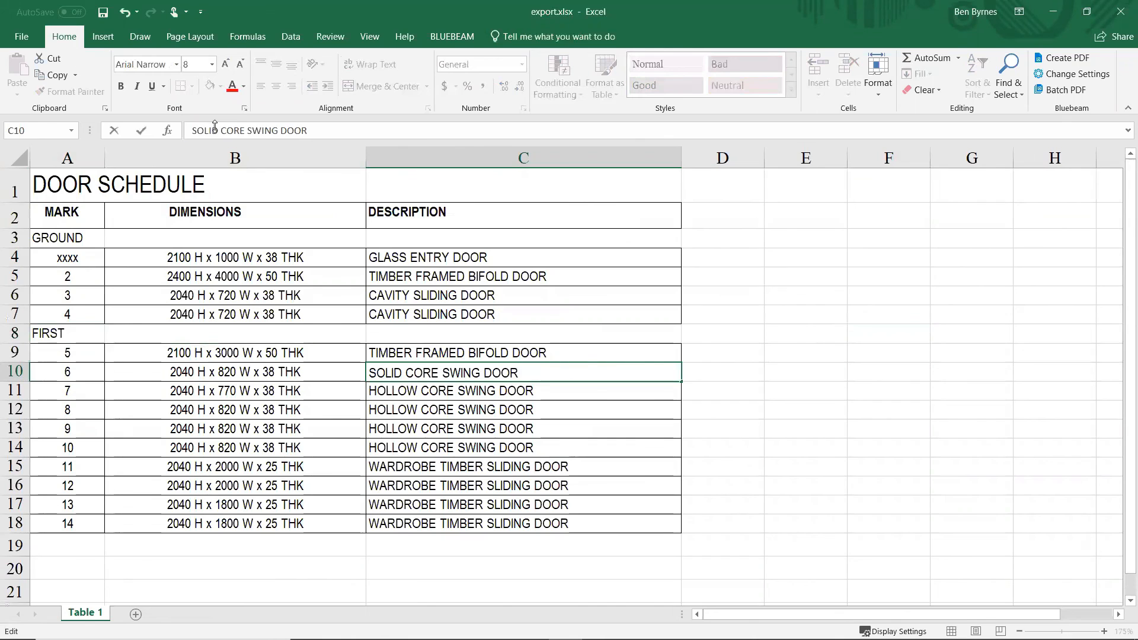
pyautogui.click(849, 335)
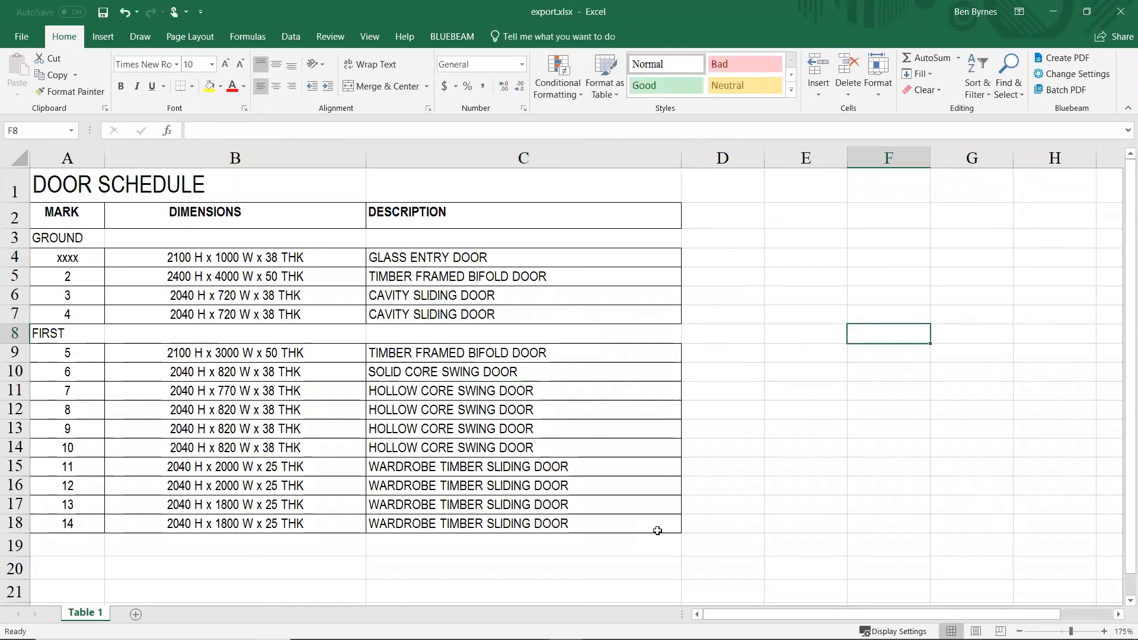
pyautogui.moveTo(662, 530); pyautogui.dragTo(88, 176)
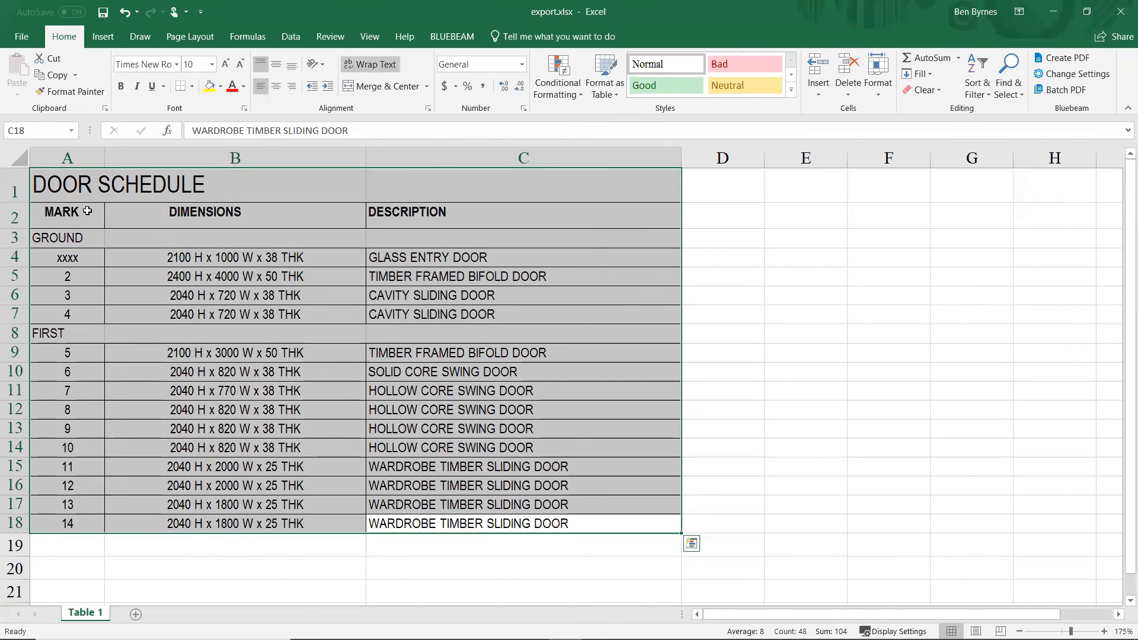
# - Paste the edited schedule into Revu as an image, resized and placed below the sheet list
pyautogui.hotkey('ctrl', 'c')
pyautogui.hotkey('alt', 'Tab')
pyautogui.hotkey('alt', 'Tab')
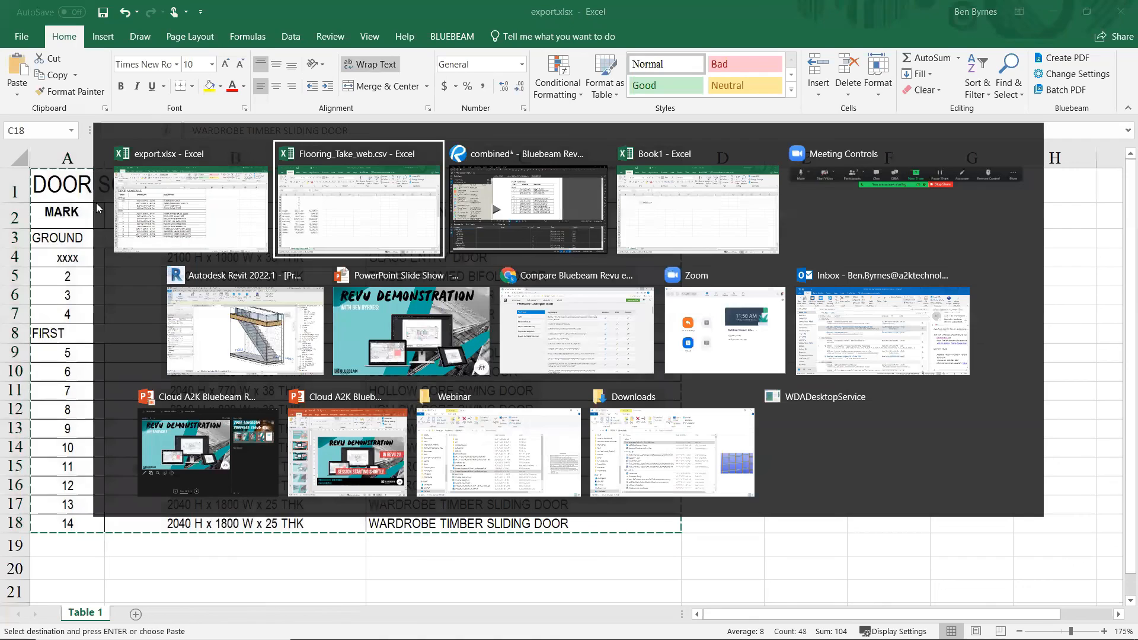
pyautogui.scroll(-5, 607, 234)
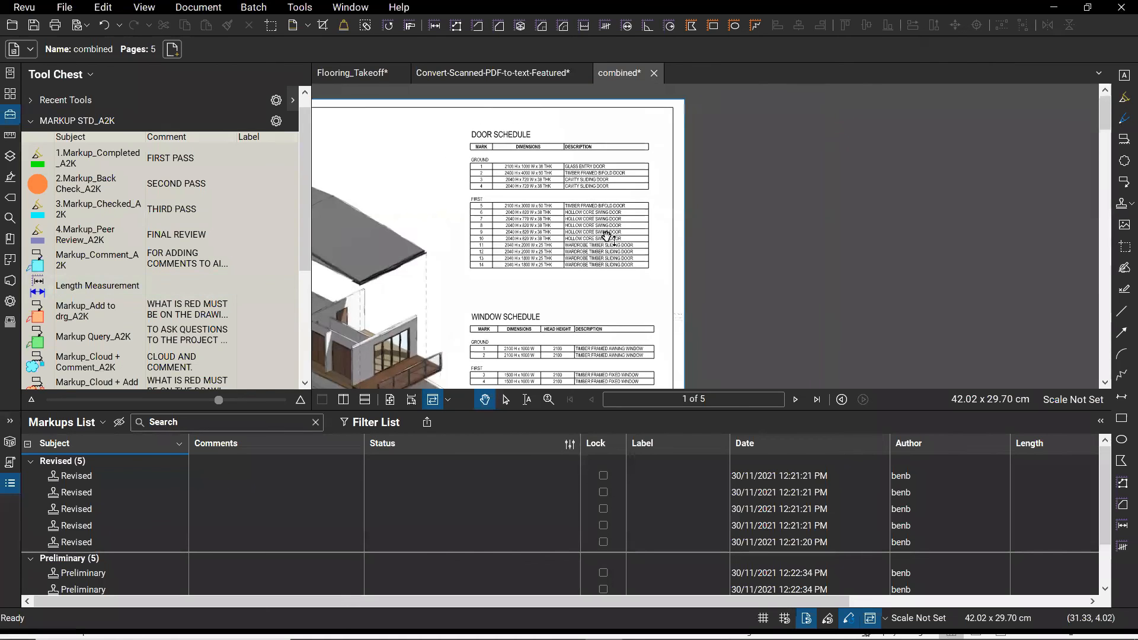
pyautogui.hotkey('ctrl', 'v')
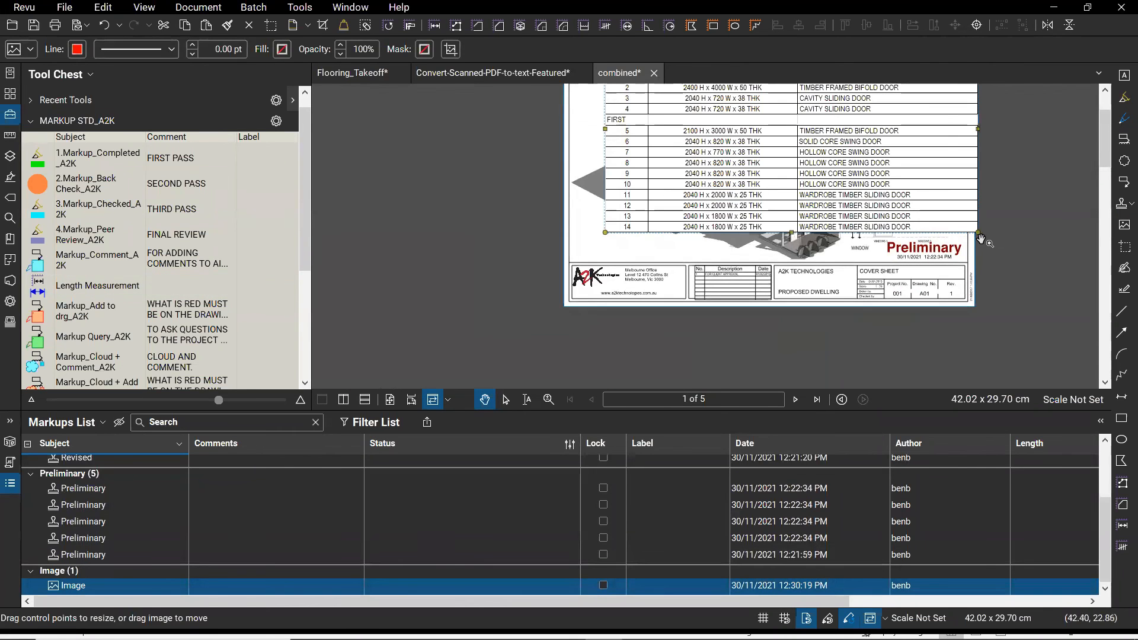
pyautogui.moveTo(706, 132); pyautogui.dragTo(716, 133)
pyautogui.moveTo(498, 246); pyautogui.dragTo(436, 367)
pyautogui.scroll(1, 607, 186)
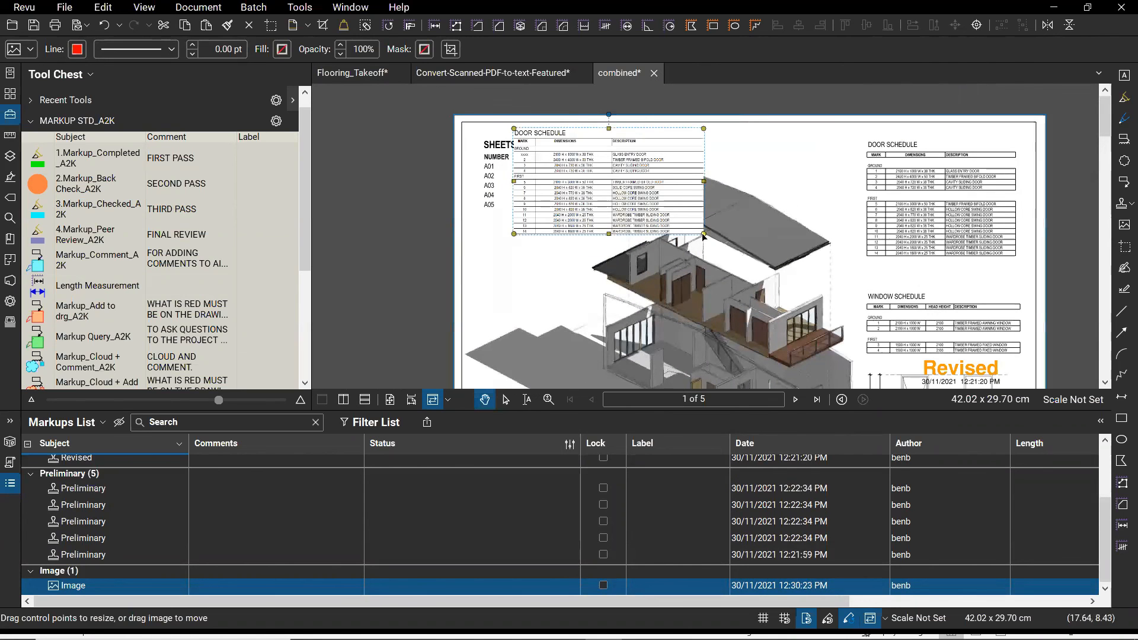
pyautogui.moveTo(558, 181); pyautogui.dragTo(529, 268)
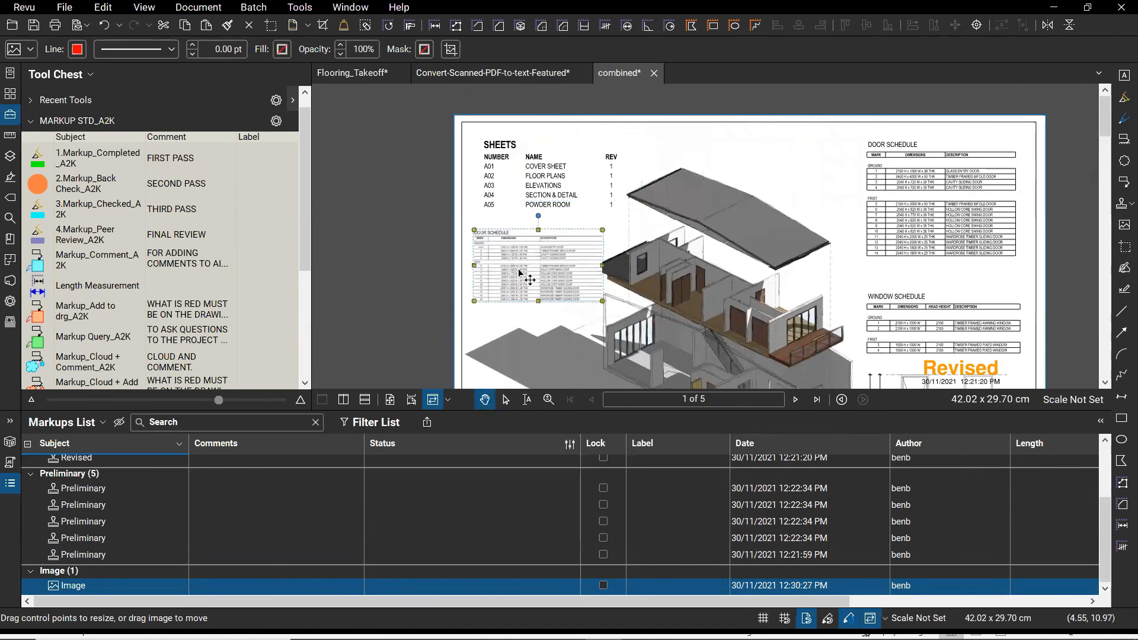
pyautogui.scroll(4, 528, 278)
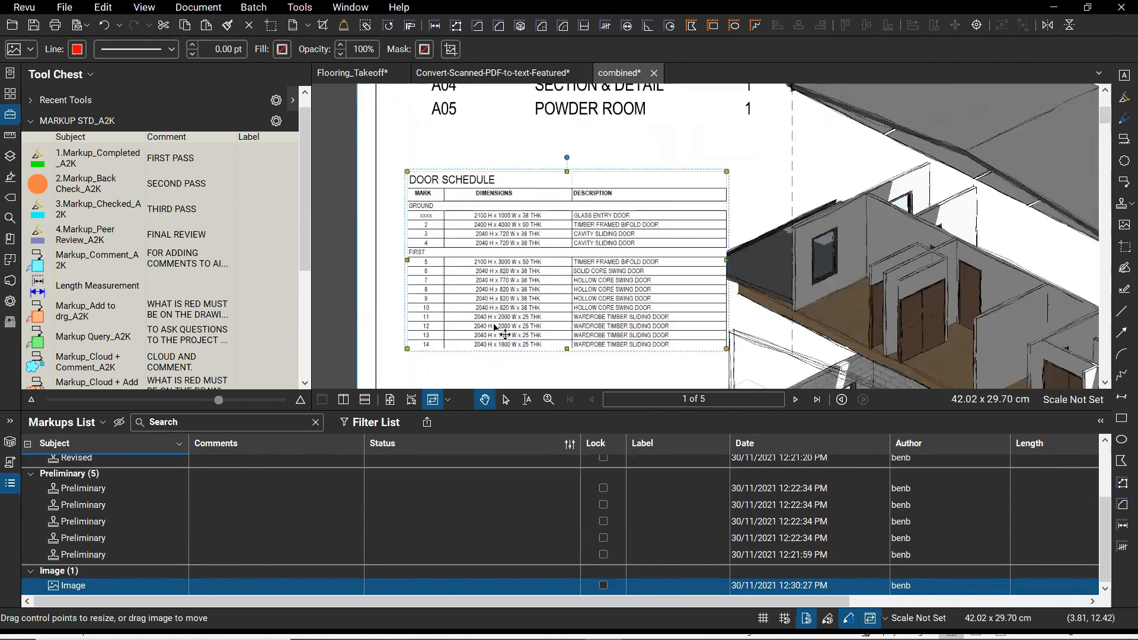
pyautogui.scroll(2, 495, 328)
# - Select and delete the pasted schedule image
pyautogui.press('Escape')
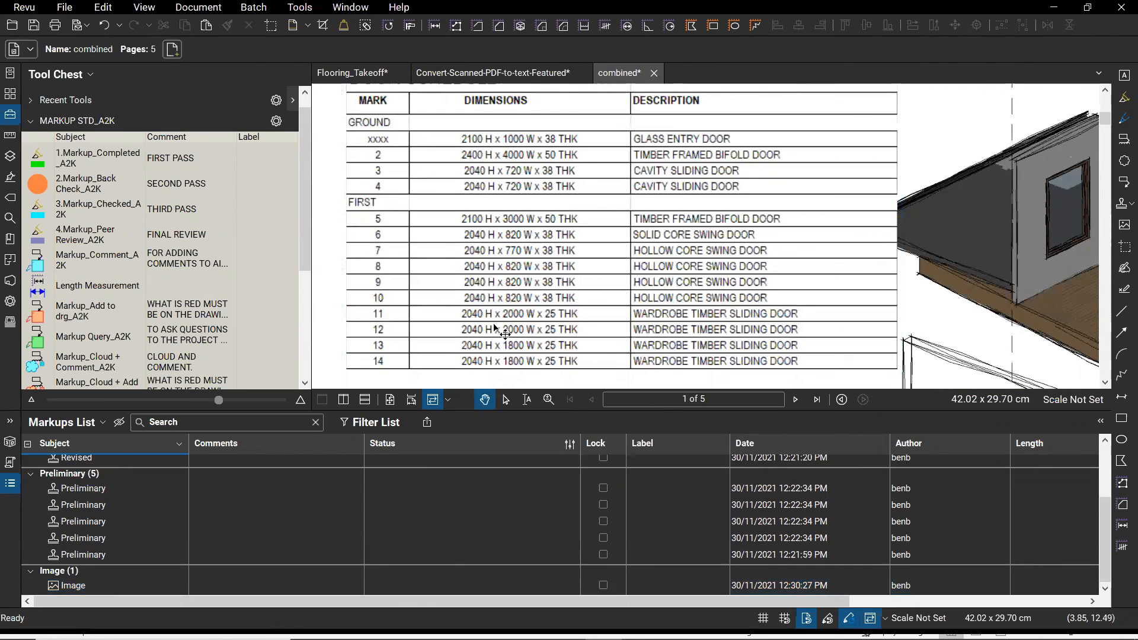
pyautogui.click(514, 321)
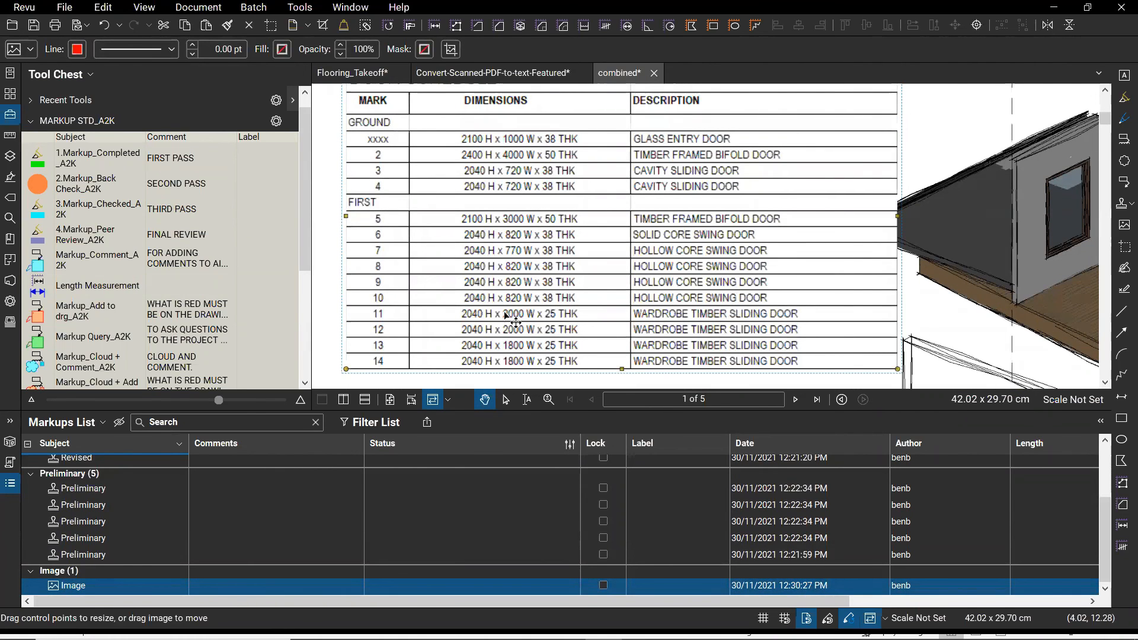
pyautogui.press('Delete')
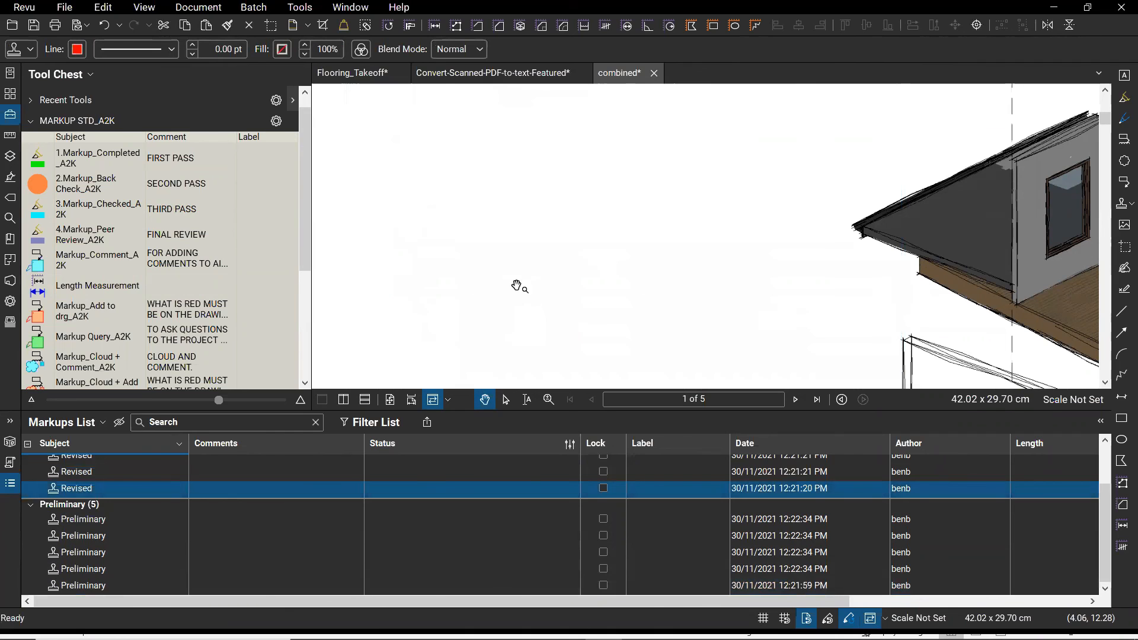
# - Switch from Revu to the PowerPoint slide show window
pyautogui.press('super')
pyautogui.press('super')
pyautogui.hotkey('alt', 'Tab')
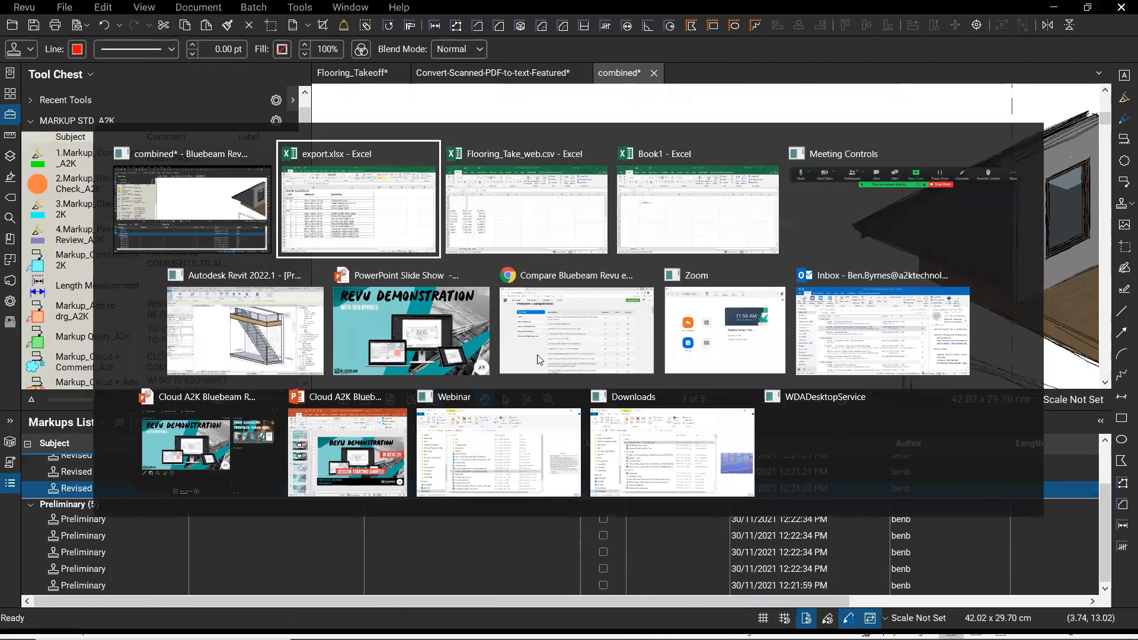
pyautogui.hotkey('alt', 'Tab')
pyautogui.hotkey('alt', 'Tab')
pyautogui.hotkey('alt', 'Tab')
pyautogui.hotkey('alt', 'Tab')
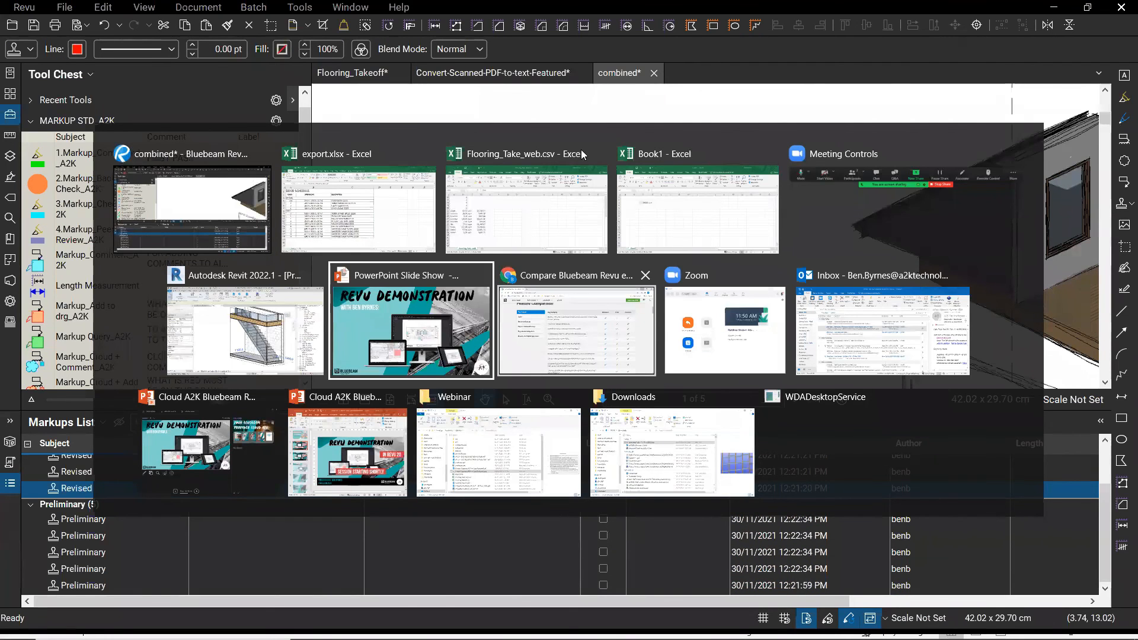
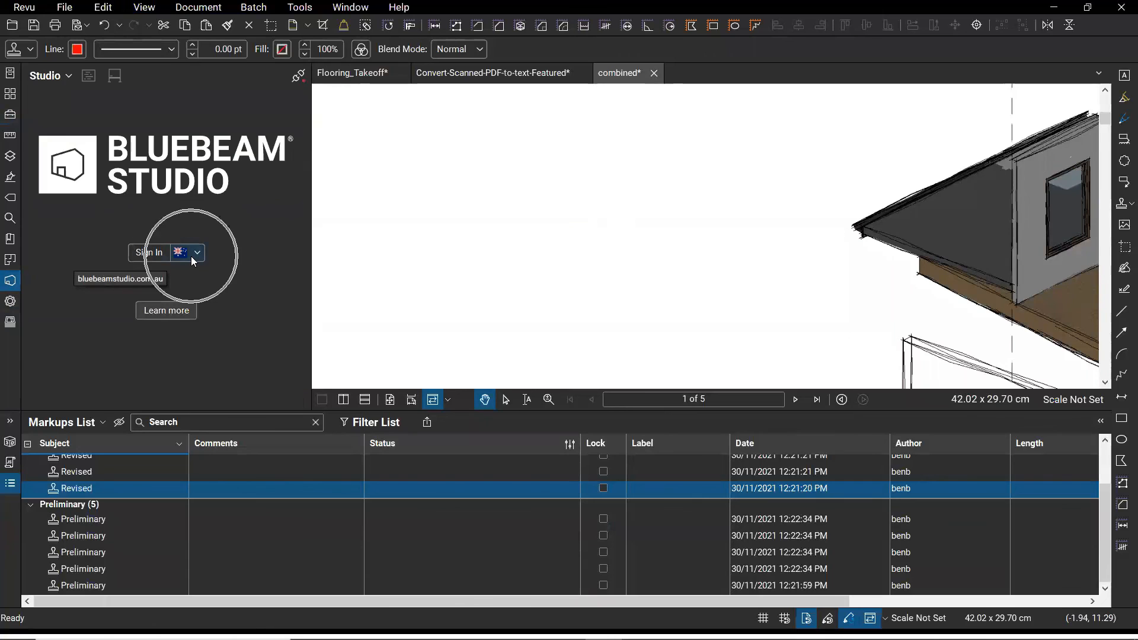
# - Collapse the Markups List so the combined drawing fills more of the window
pyautogui.press('ctrl')
pyautogui.press('ctrl')
pyautogui.press('ctrl')
pyautogui.press('ctrl')
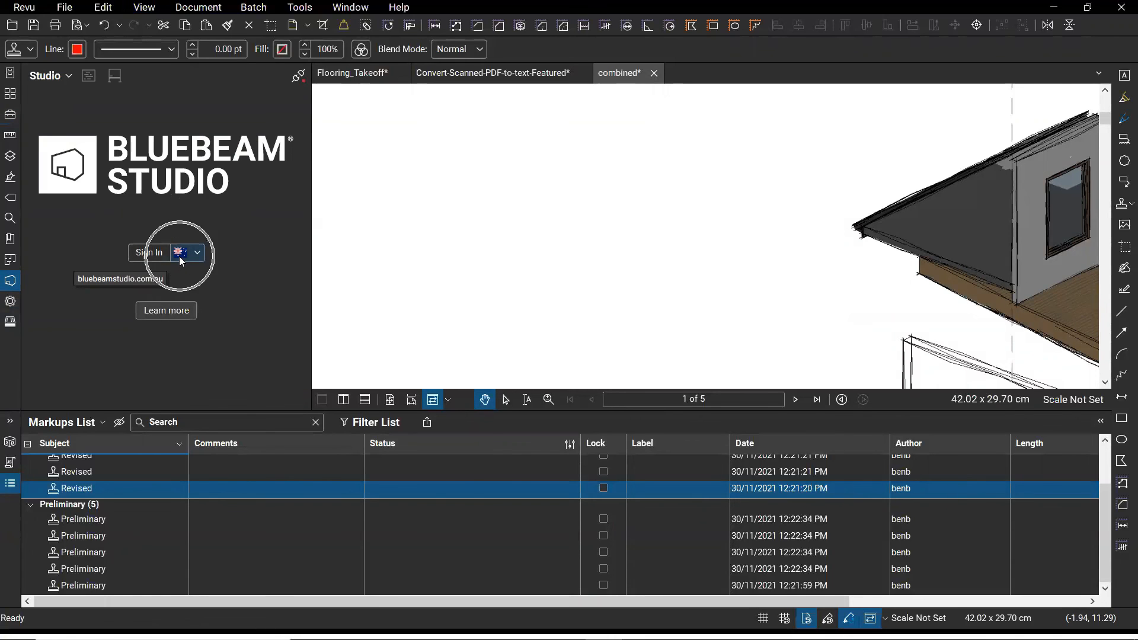
pyautogui.click(8, 485)
pyautogui.press('ctrl')
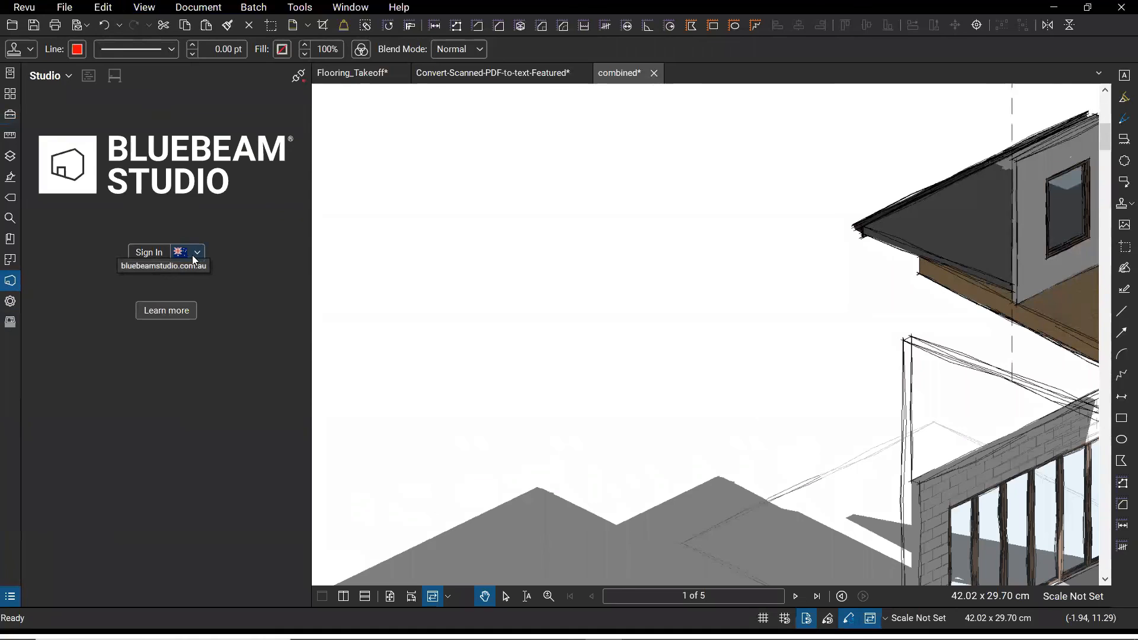
pyautogui.press('ctrl')
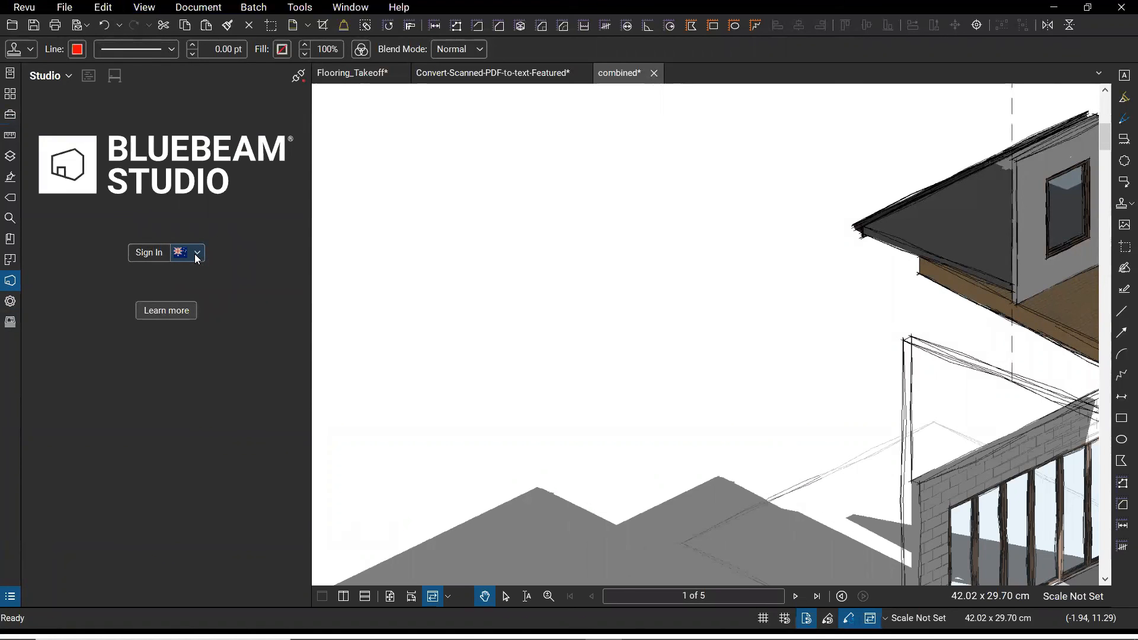
# - Open the Bluebeam Studio sign-in dialog, try the email field, then close it without signing in
pyautogui.click(149, 253)
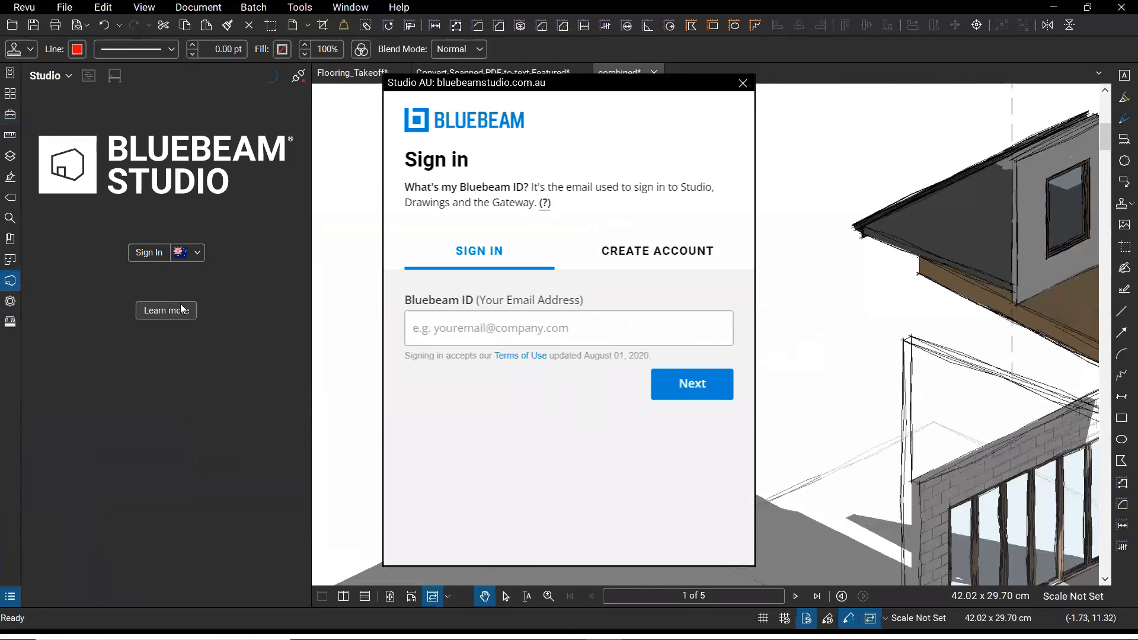
pyautogui.click(480, 327)
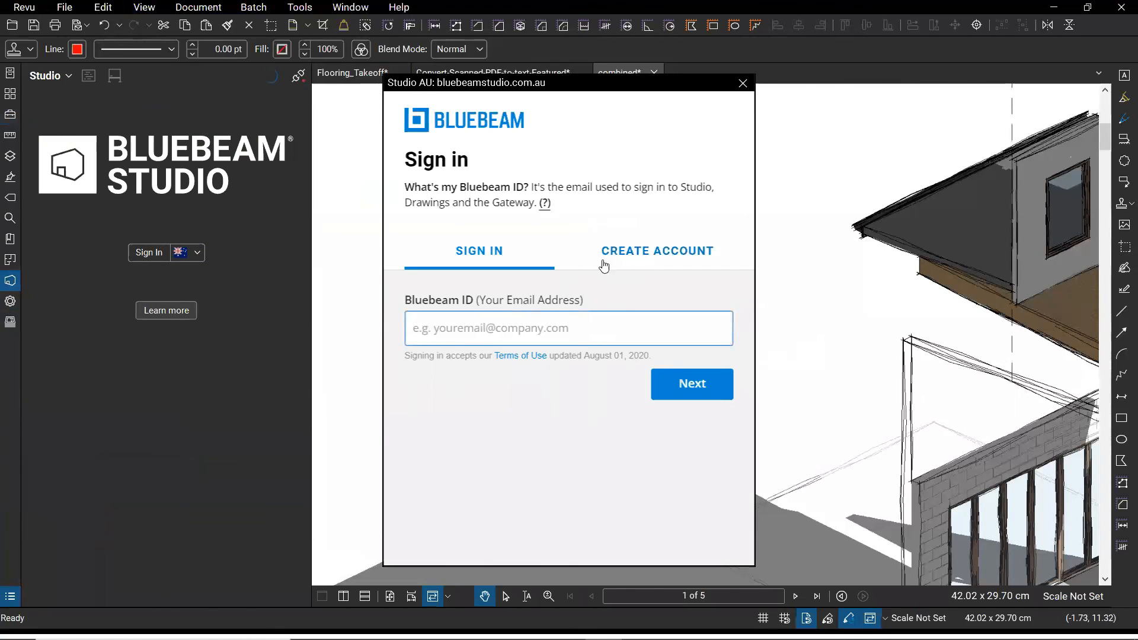
pyautogui.write('a')
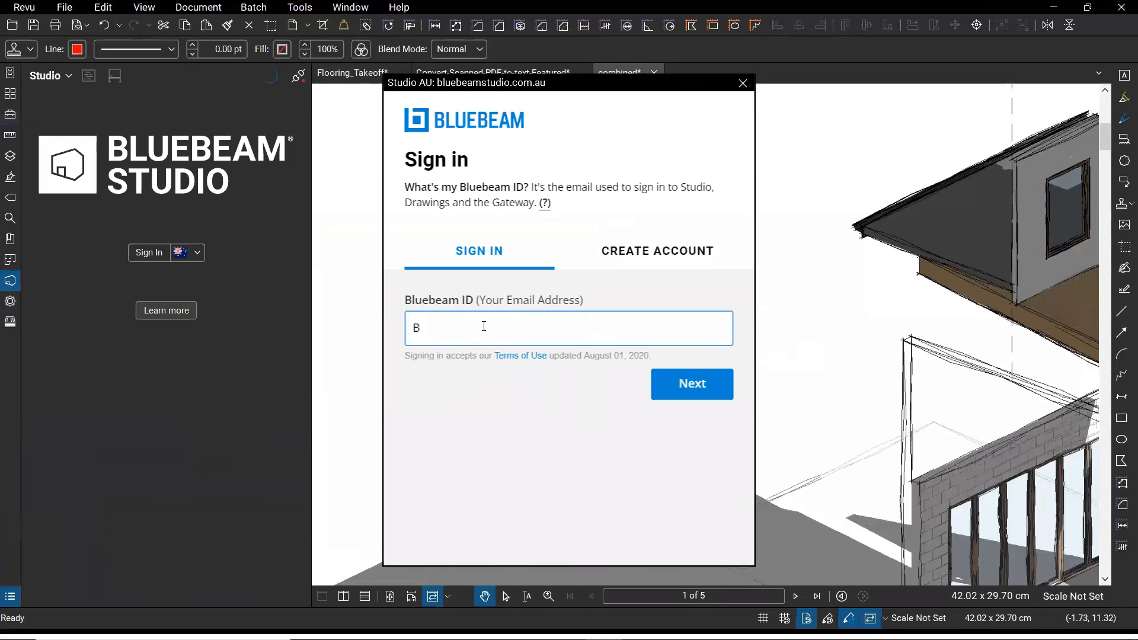
pyautogui.press('BackSpace')
pyautogui.click(743, 83)
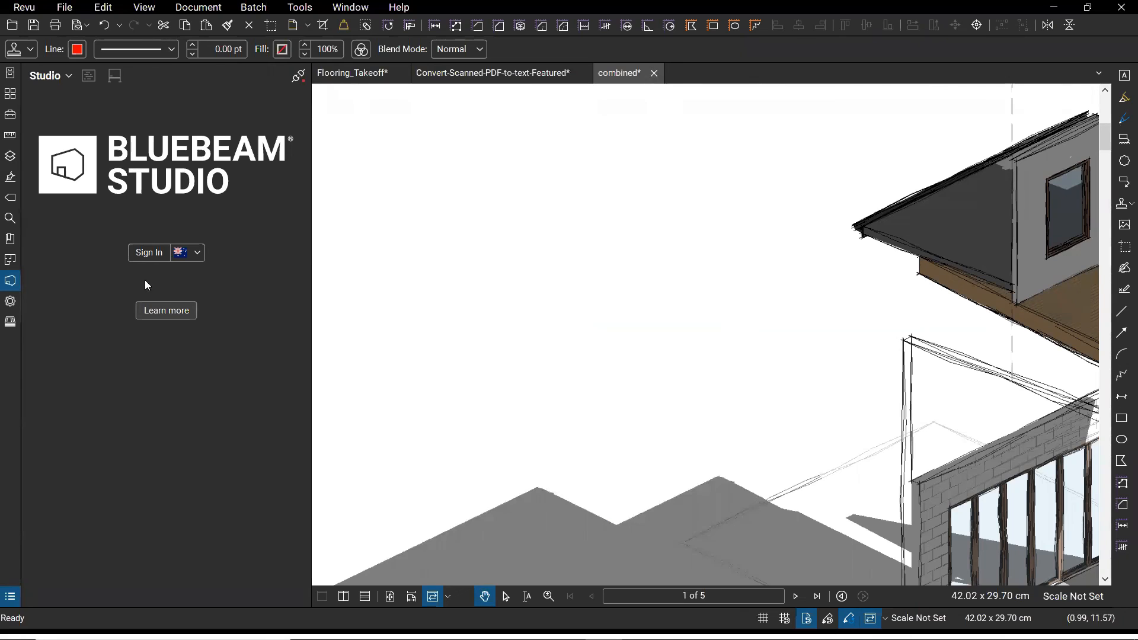
pyautogui.click(149, 252)
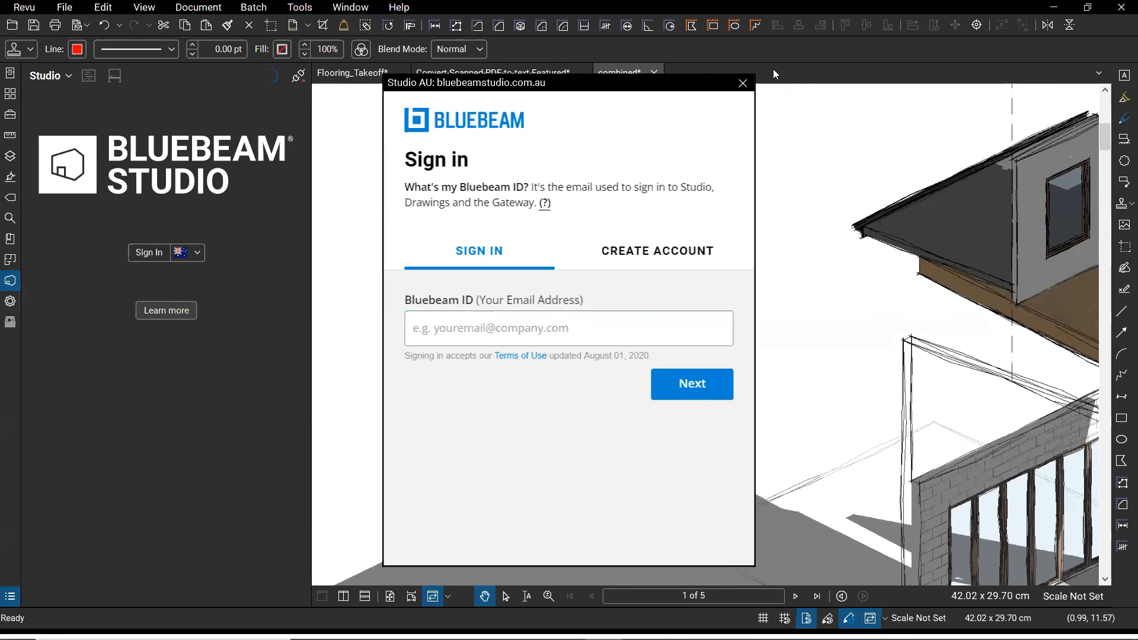
pyautogui.click(742, 84)
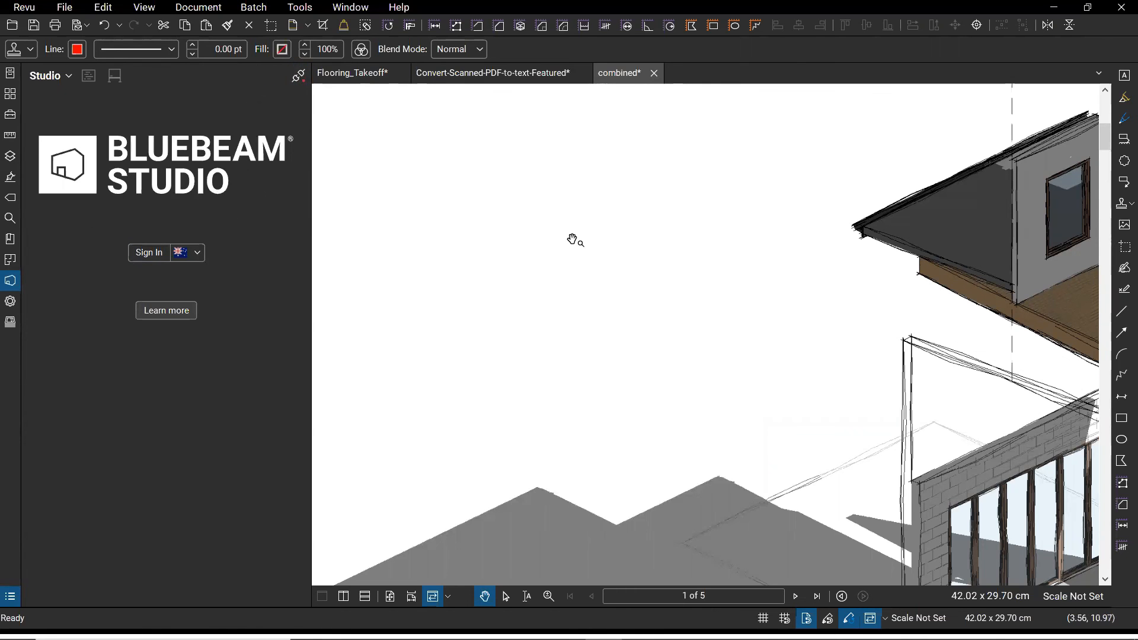
# - Inspect the cover sheet's building view and door and window schedules, then switch to Flooring_Takeoff
pyautogui.scroll(-1, 694, 237)
pyautogui.moveTo(717, 298); pyautogui.dragTo(663, 273)
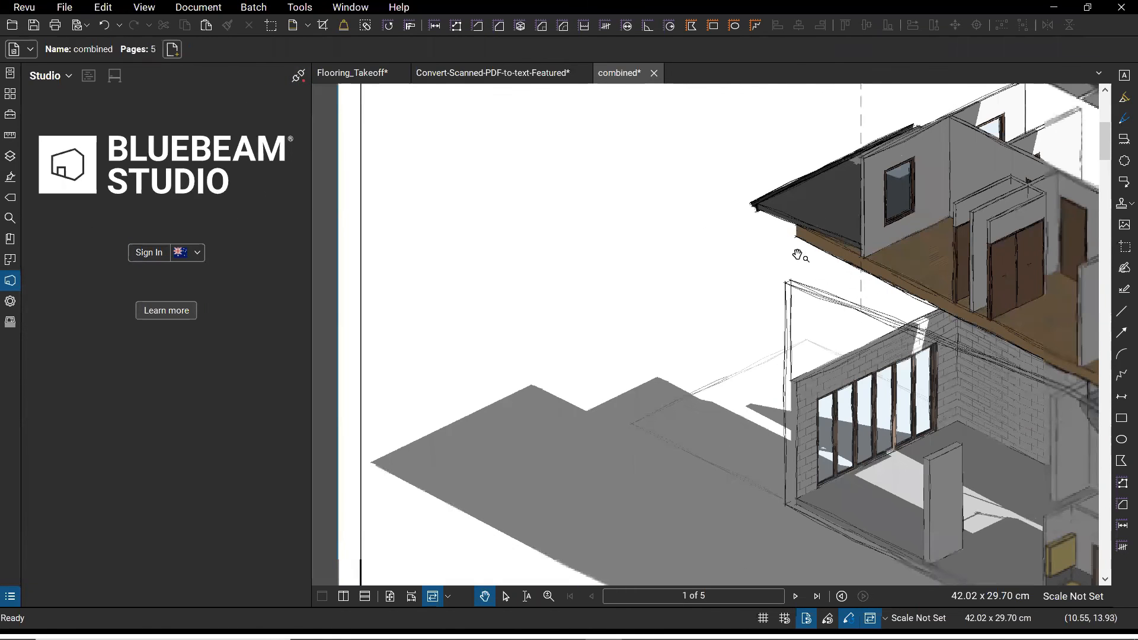
pyautogui.moveTo(840, 310); pyautogui.dragTo(762, 270)
pyautogui.moveTo(764, 317); pyautogui.dragTo(725, 303)
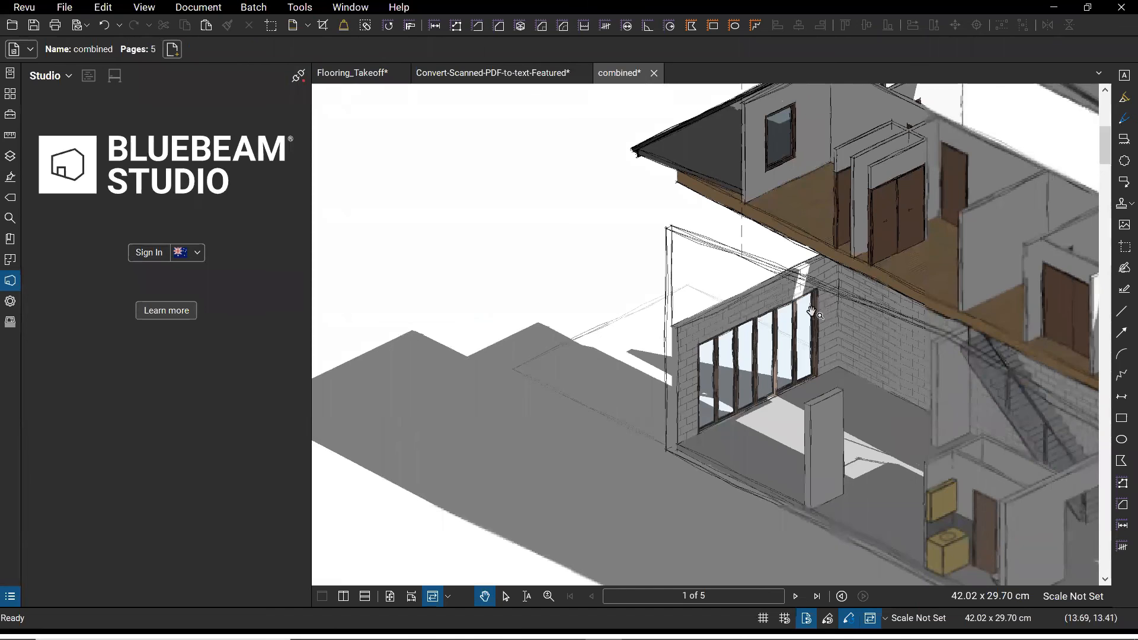
pyautogui.scroll(-2, 822, 313)
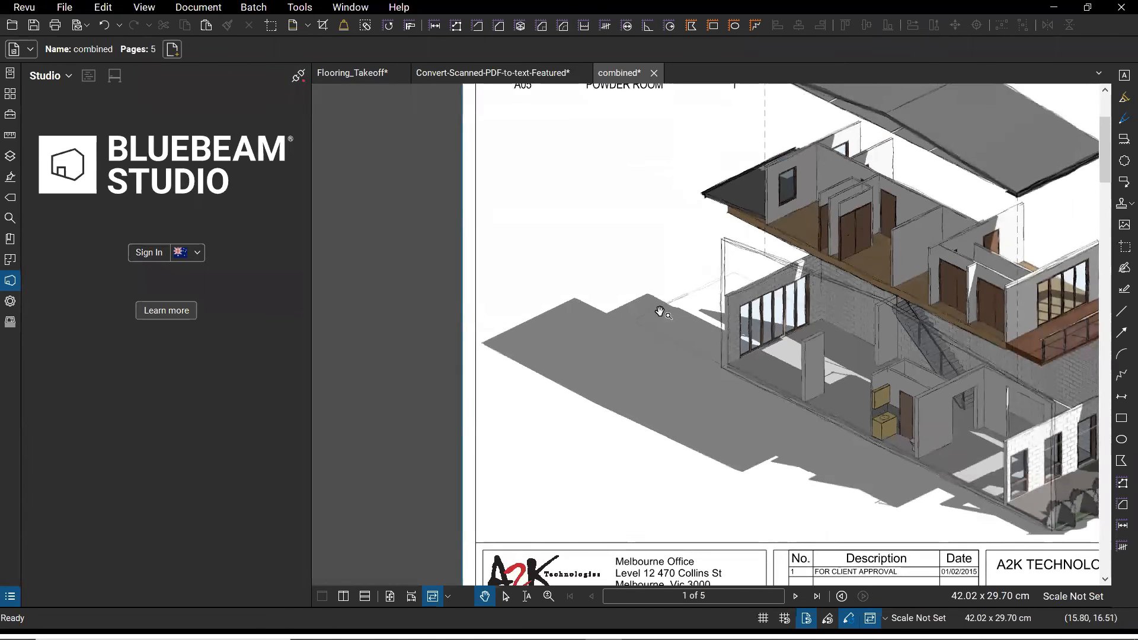
pyautogui.moveTo(936, 390); pyautogui.dragTo(866, 378)
pyautogui.moveTo(942, 419); pyautogui.dragTo(805, 405)
pyautogui.scroll(-1, 806, 405)
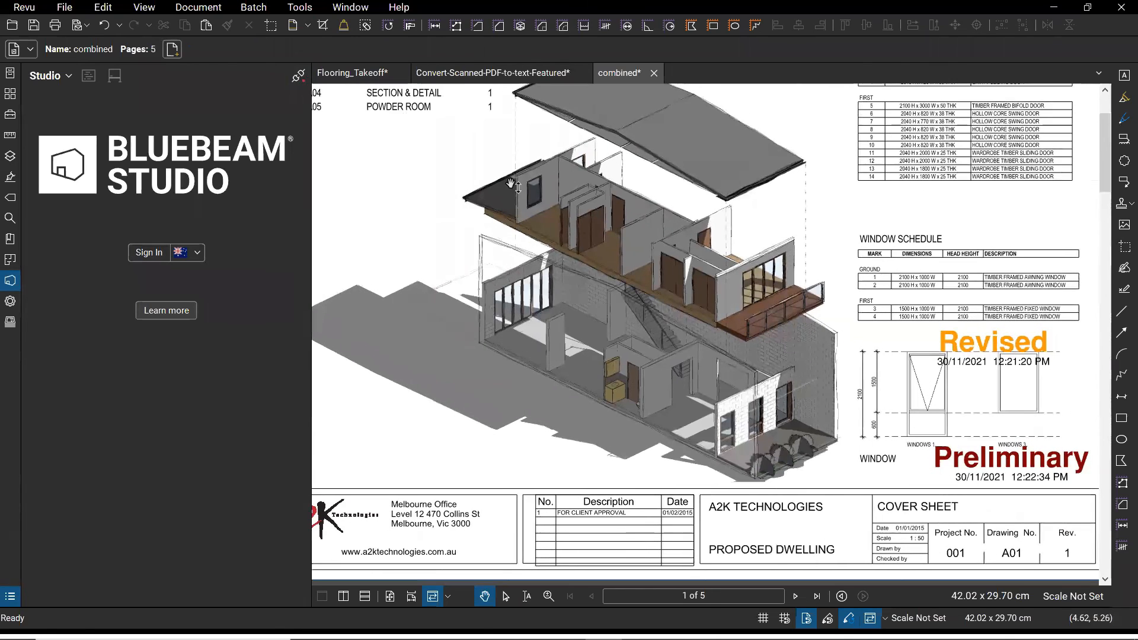
pyautogui.click(359, 76)
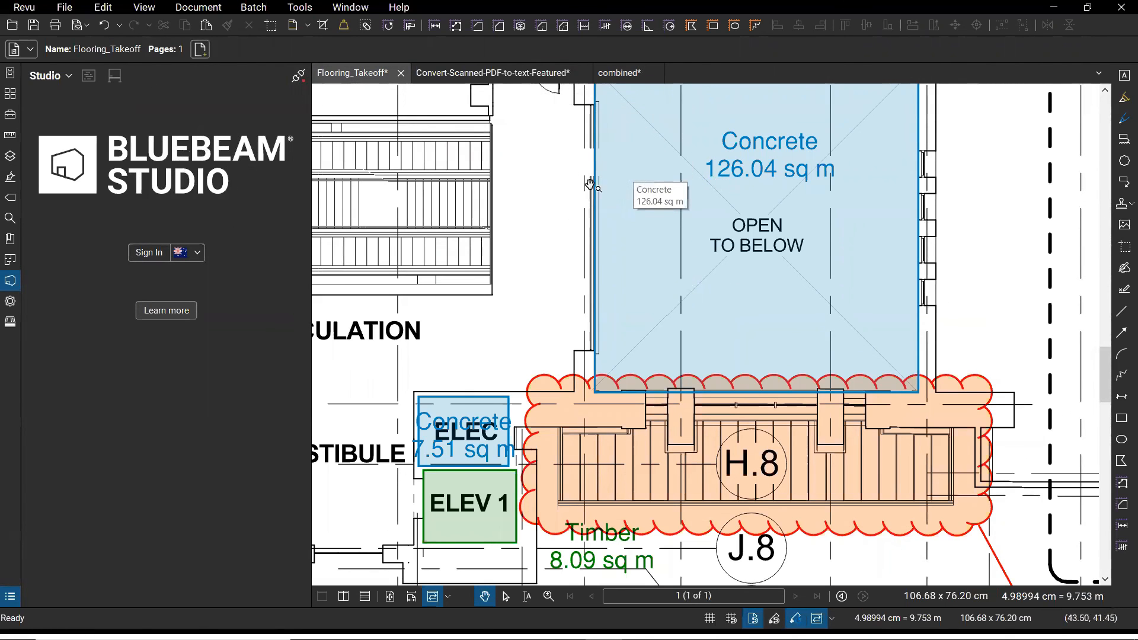
# - Show the Tool Chest's Flooring Quantity tools and select the 126.04 sq m Concrete area takeoff
pyautogui.scroll(-3, 756, 257)
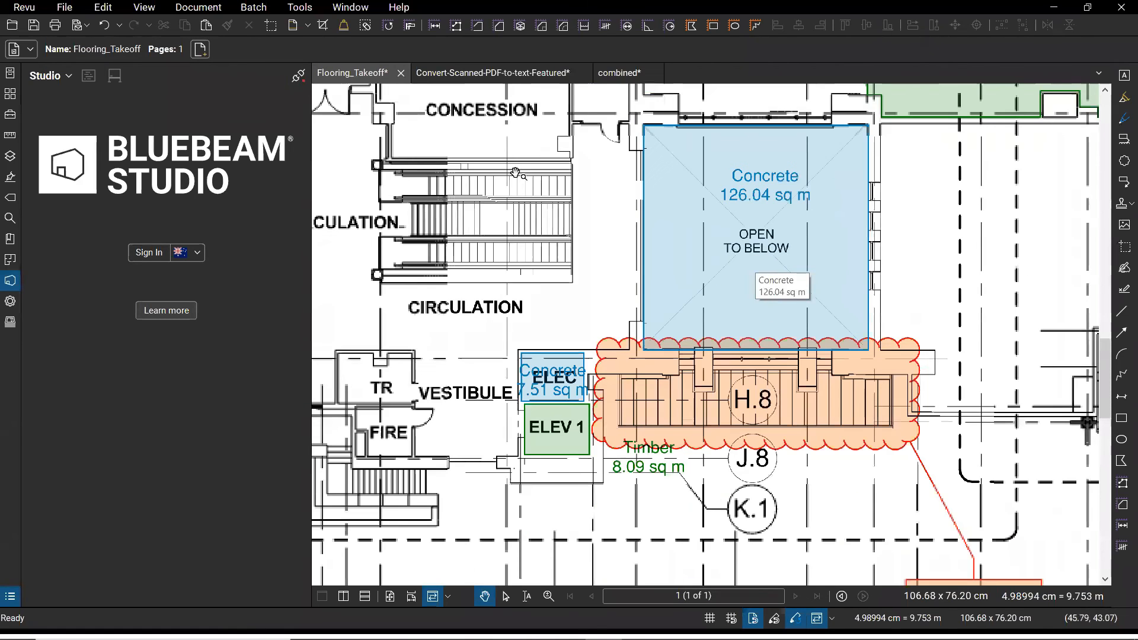
pyautogui.click(10, 115)
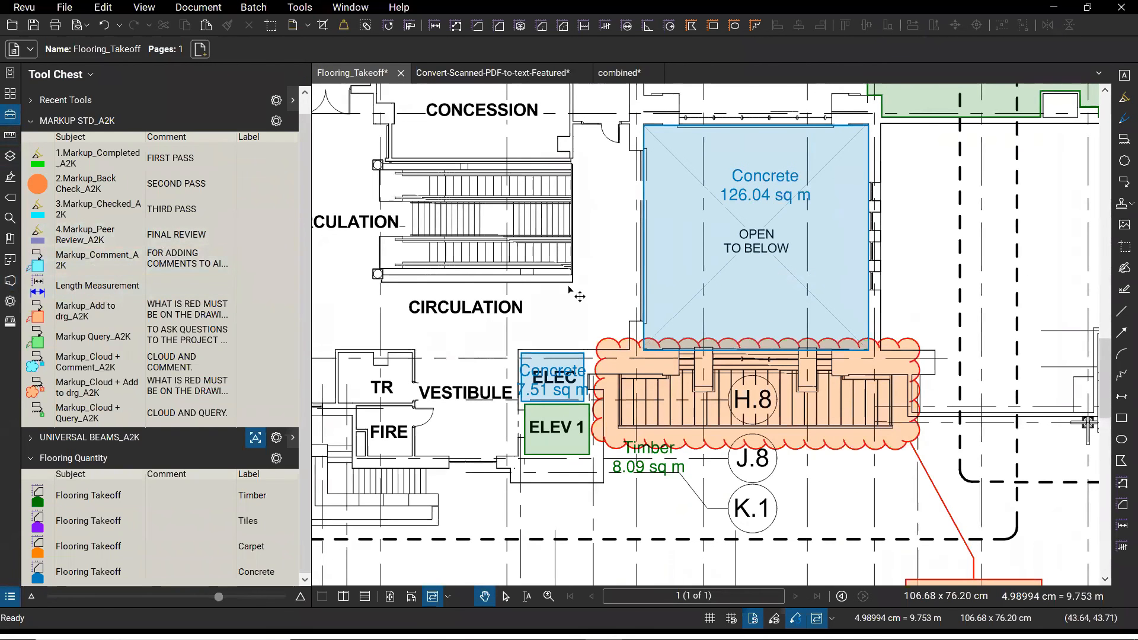
pyautogui.click(660, 191)
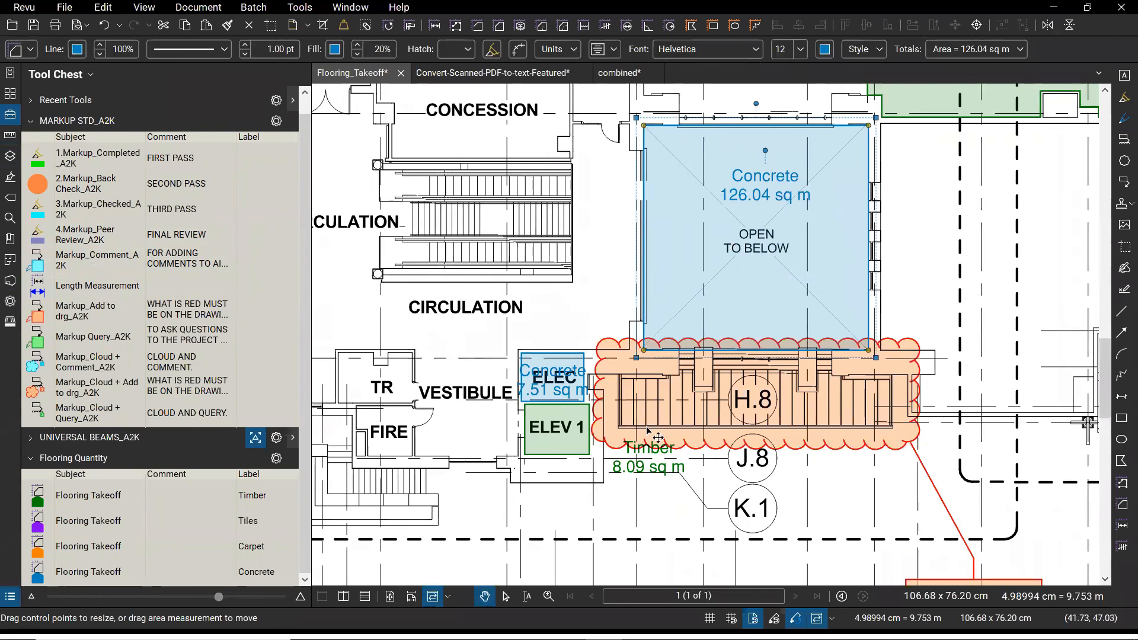
pyautogui.scroll(-2, 767, 378)
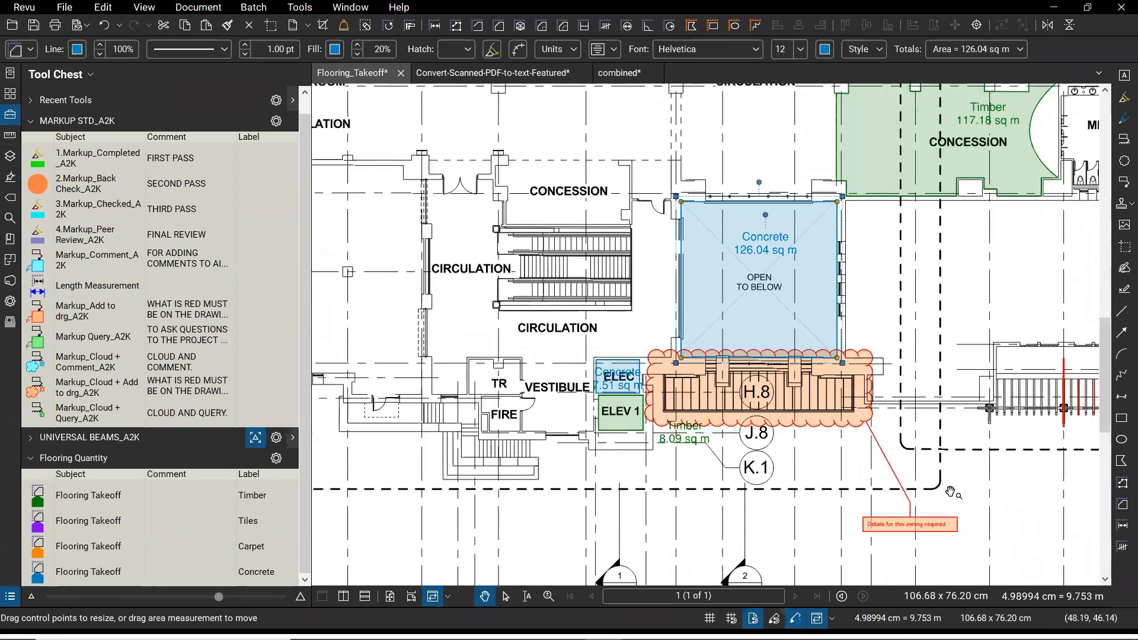
pyautogui.scroll(-1, 952, 492)
pyautogui.scroll(-1, 952, 492)
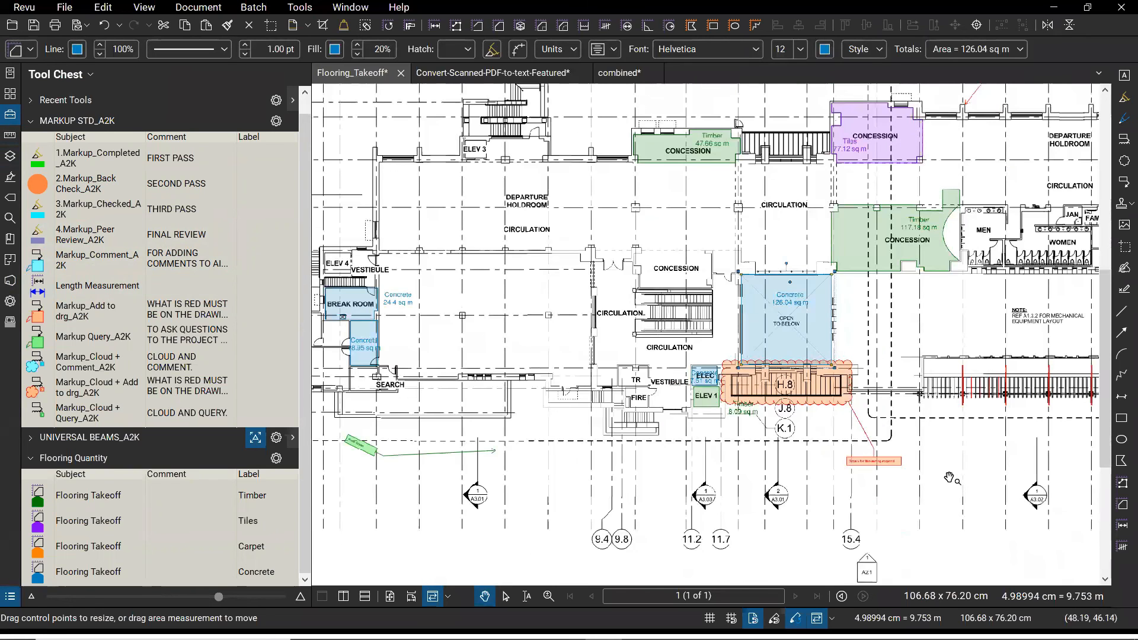
pyautogui.scroll(-1, 949, 478)
pyautogui.scroll(-2, 940, 466)
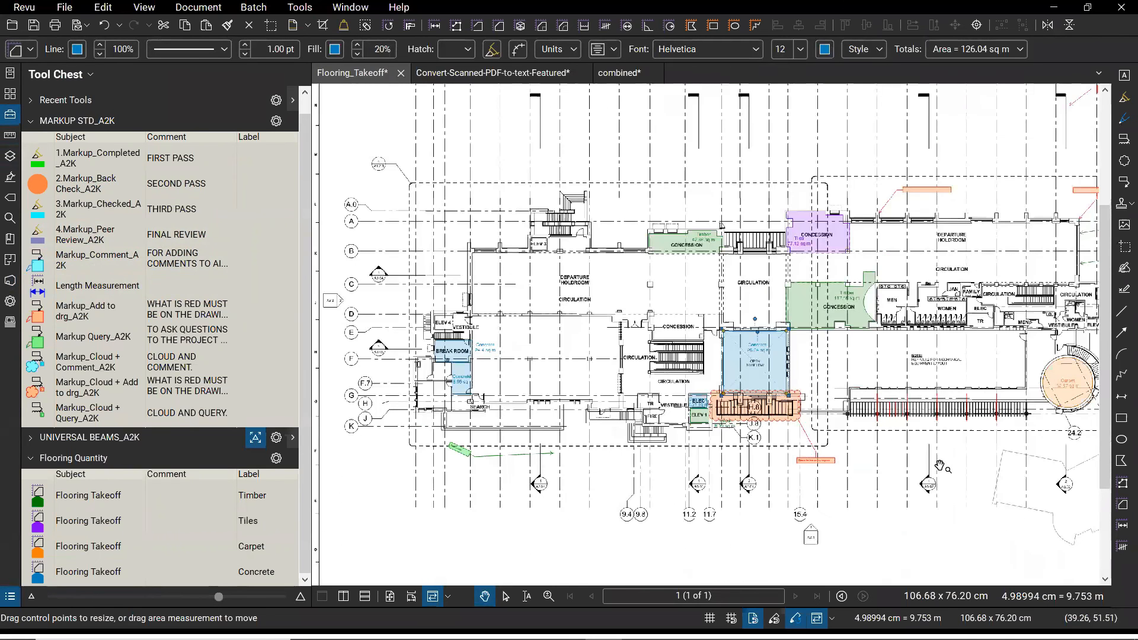
# - Recentre the floor plan, then switch to the Feedback, Open Forum & Questions slide show
pyautogui.moveTo(1053, 506); pyautogui.dragTo(940, 467)
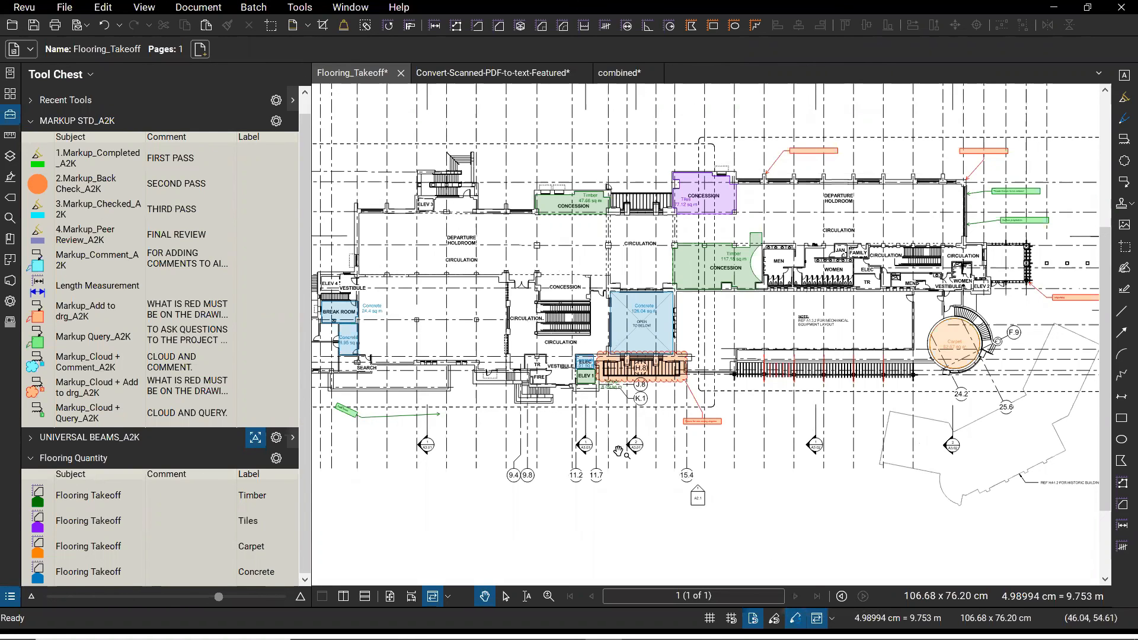
pyautogui.moveTo(533, 502); pyautogui.dragTo(586, 507)
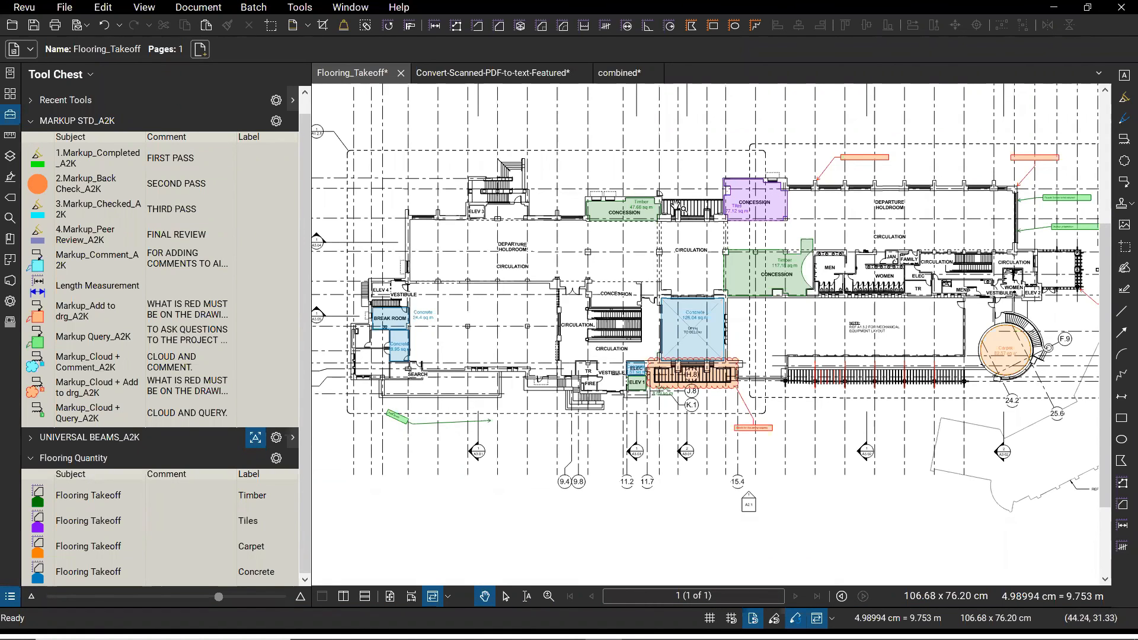
pyautogui.press('super')
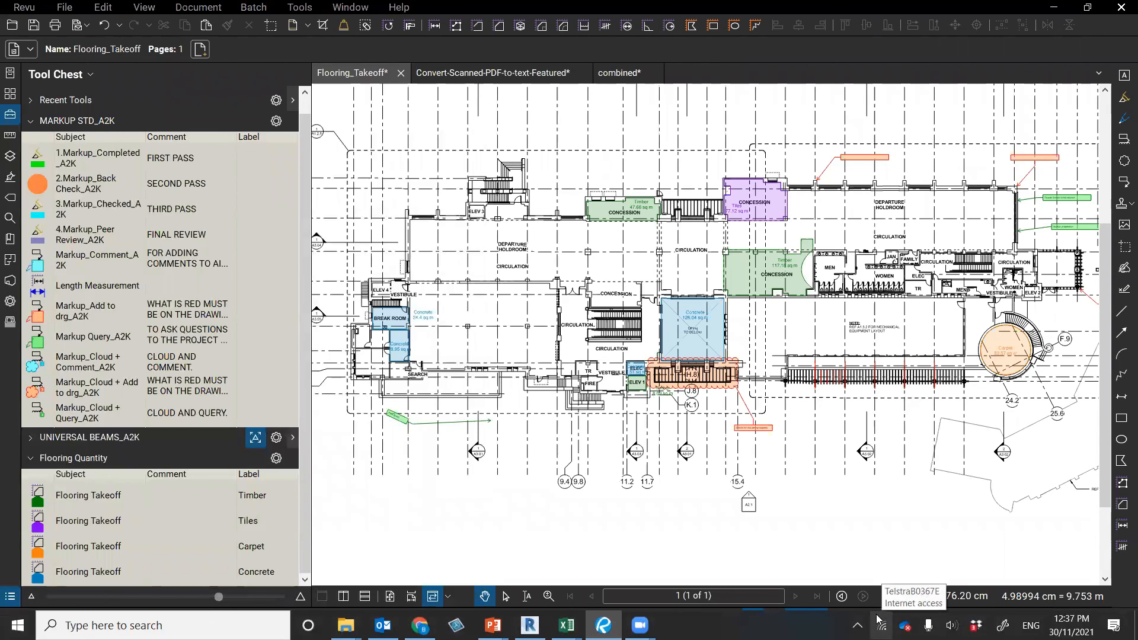
pyautogui.hotkey('alt', 'Tab')
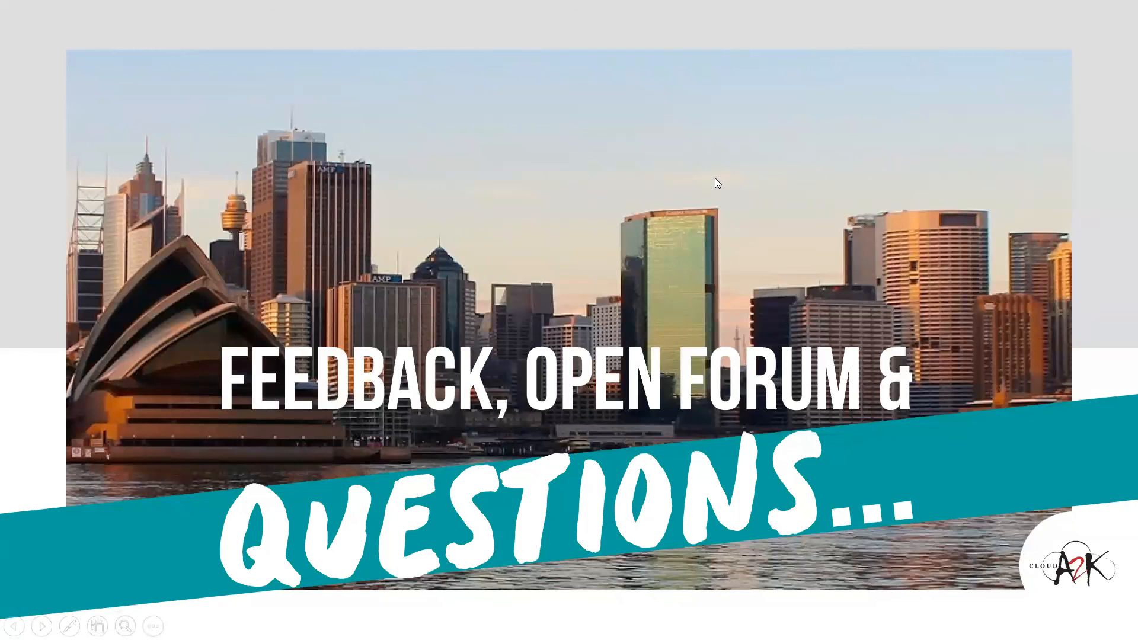
pyautogui.press('super')
pyautogui.press('super')
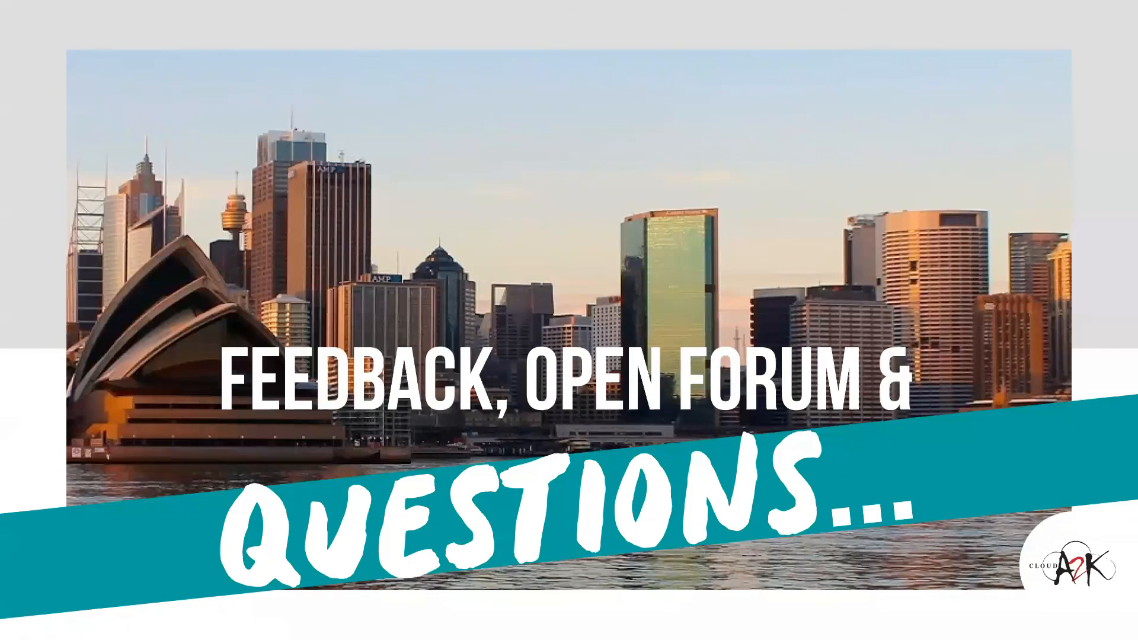